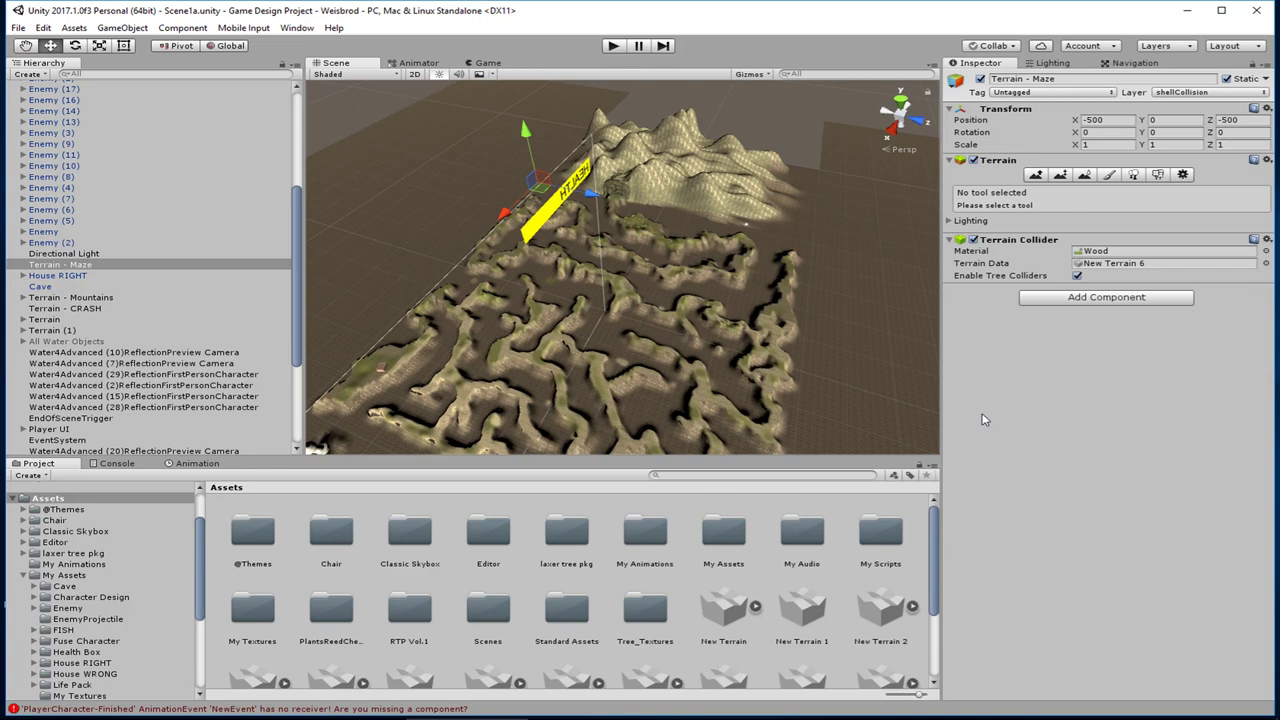
# Step: Activate the All Water Objects group in the scene and deactivate it again
pyautogui.click(94, 341)
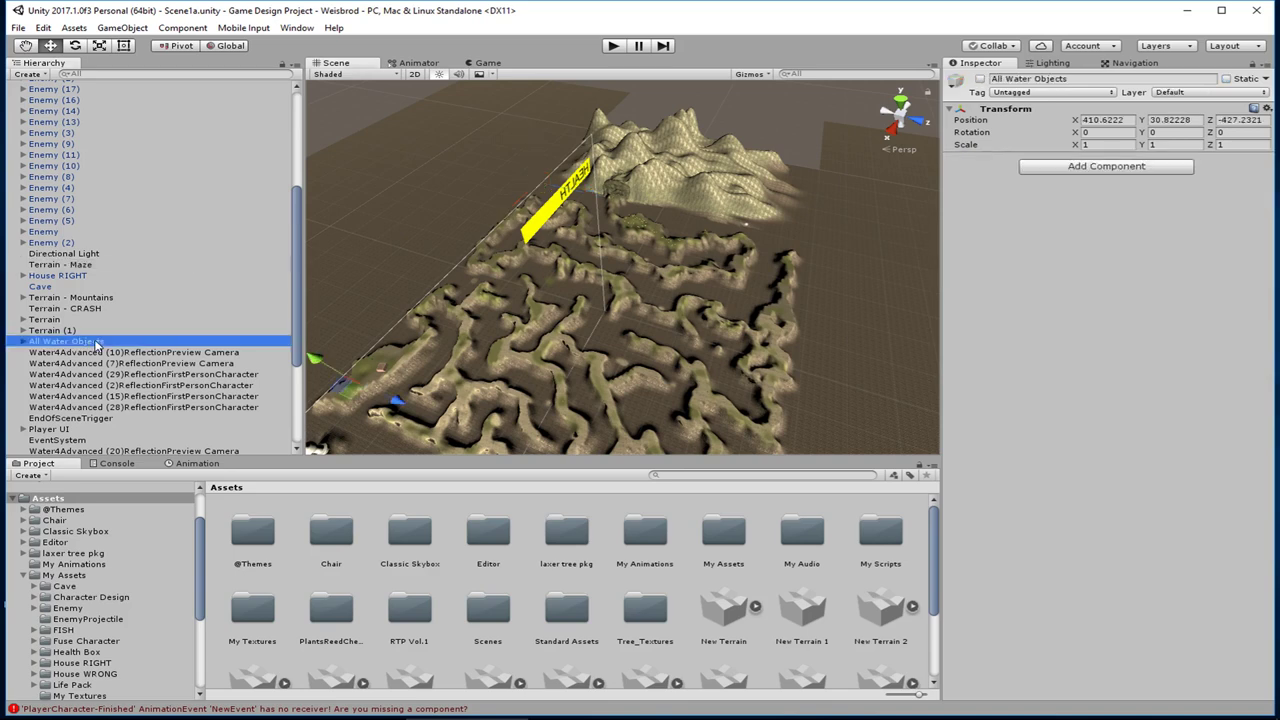
pyautogui.click(981, 79)
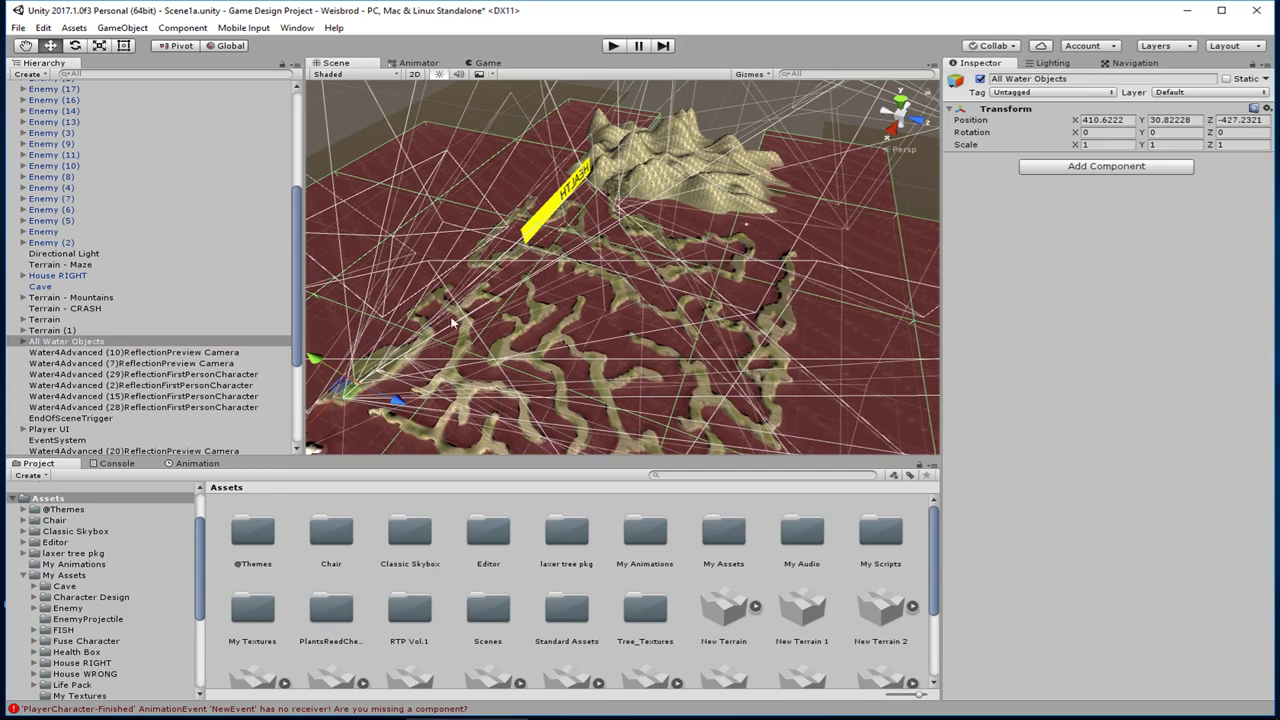
pyautogui.click(981, 79)
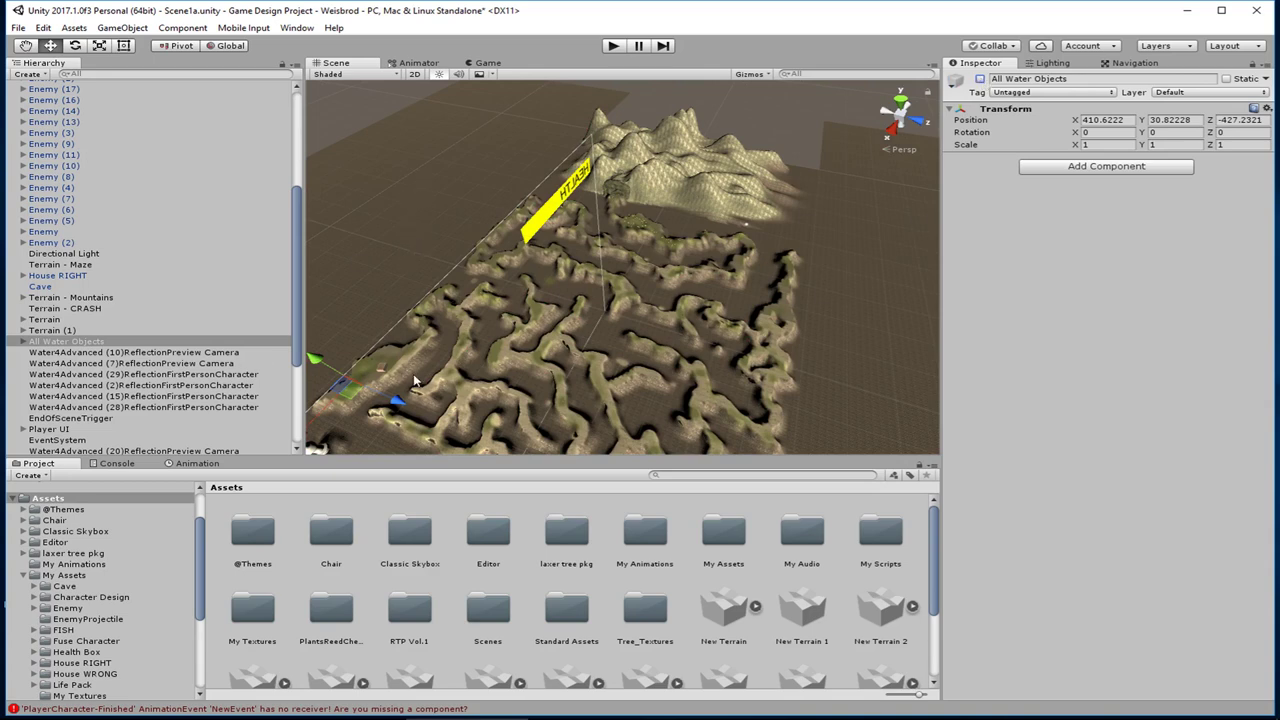
# Step: Examine the crash site and the white crashed object beside the starting corner of the maze terrain
pyautogui.moveTo(445, 341); pyautogui.dragTo(504, 237, button='middle')
pyautogui.keyDown('alt'); pyautogui.moveTo(514, 264); pyautogui.dragTo(705, 314); pyautogui.keyUp('alt')
pyautogui.moveTo(705, 314); pyautogui.dragTo(511, 310, button='middle')
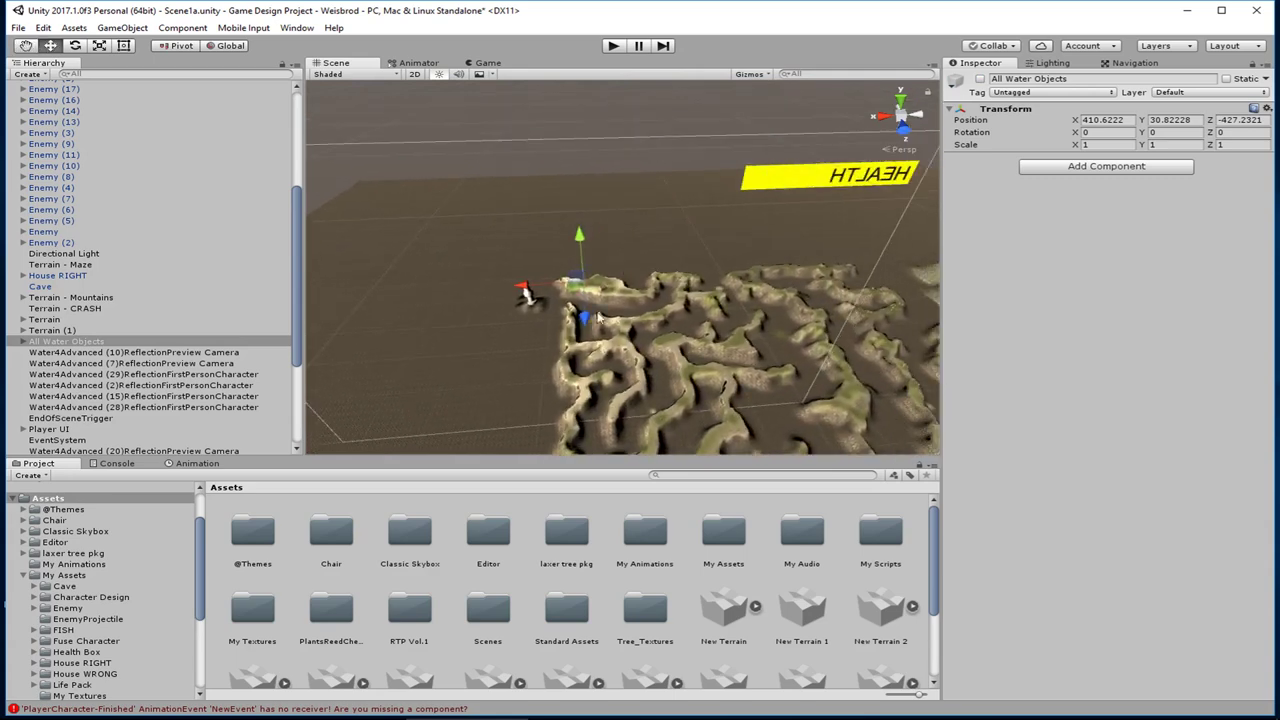
pyautogui.scroll(4, 511, 309)
pyautogui.scroll(4, 511, 304)
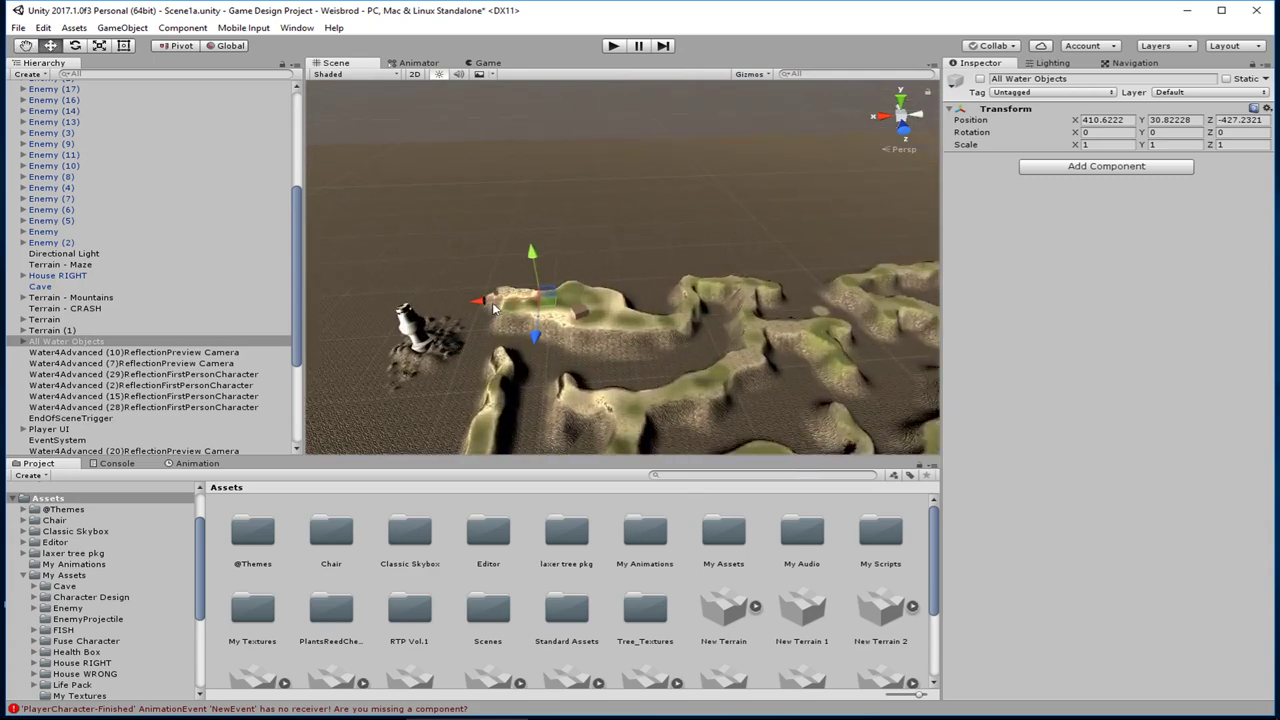
pyautogui.moveTo(402, 316); pyautogui.dragTo(509, 308, button='middle')
pyautogui.keyDown('alt'); pyautogui.moveTo(375, 312); pyautogui.dragTo(498, 317); pyautogui.keyUp('alt')
pyautogui.moveTo(498, 317); pyautogui.dragTo(648, 277, button='middle')
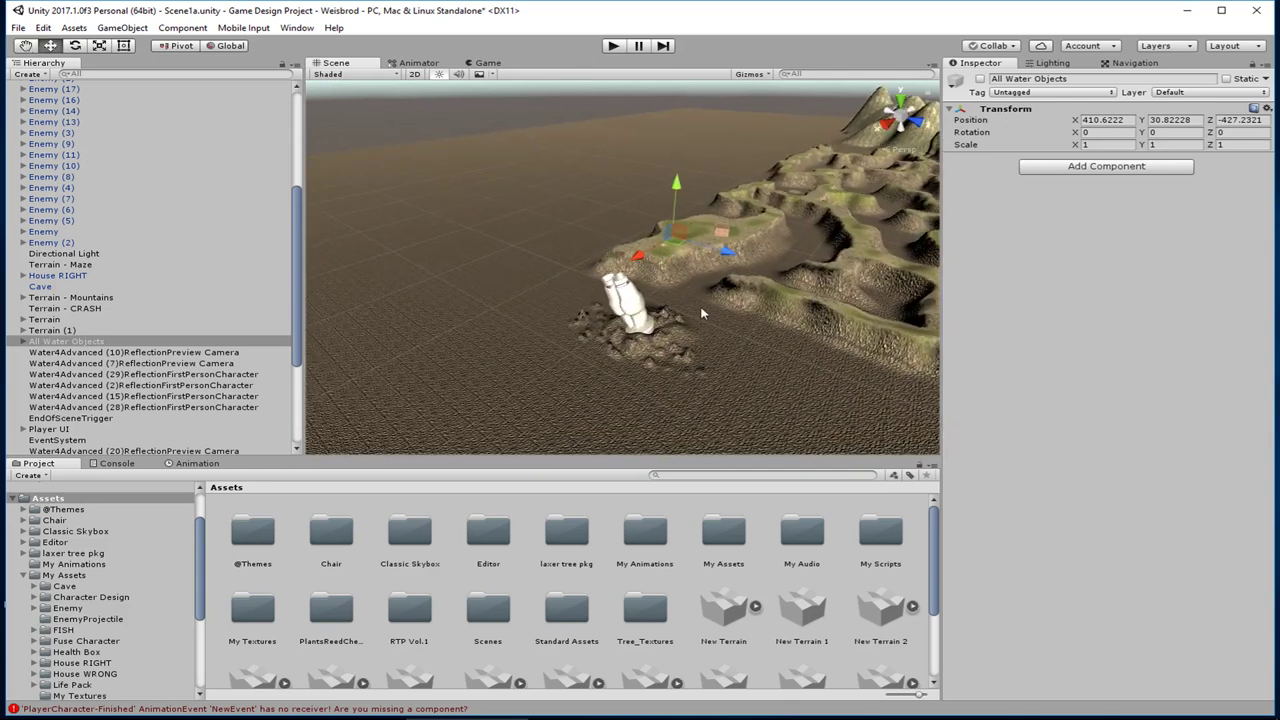
pyautogui.scroll(3, 697, 328)
pyautogui.scroll(3, 690, 322)
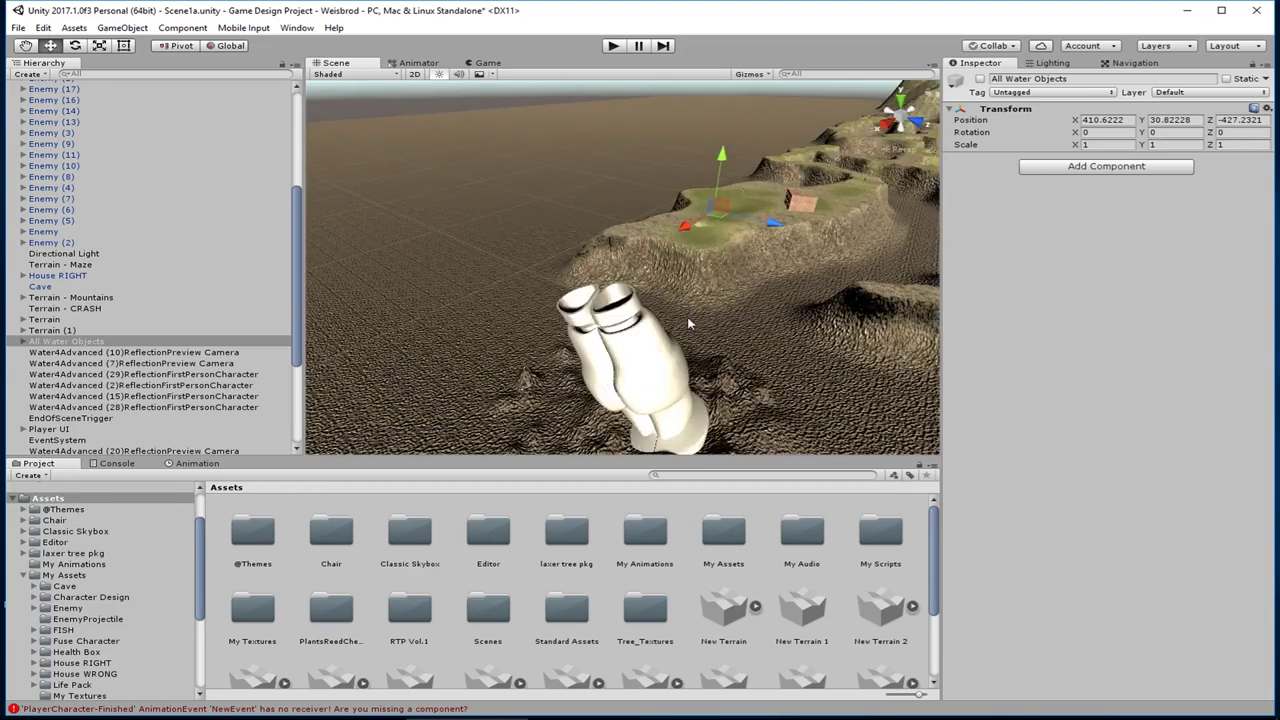
pyautogui.moveTo(689, 322); pyautogui.dragTo(606, 268, button='middle')
pyautogui.scroll(-1, 446, 281)
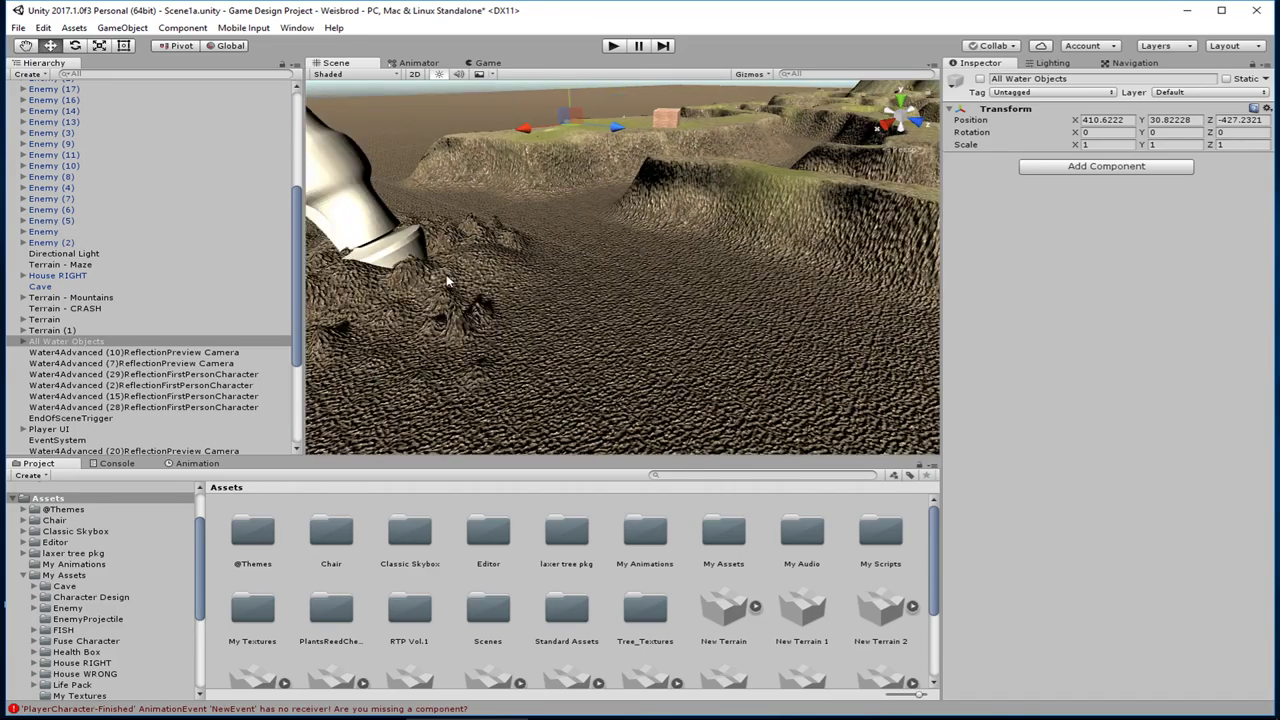
pyautogui.keyDown('alt'); pyautogui.moveTo(446, 274); pyautogui.dragTo(573, 277); pyautogui.keyUp('alt')
pyautogui.moveTo(573, 277); pyautogui.dragTo(568, 289, button='middle')
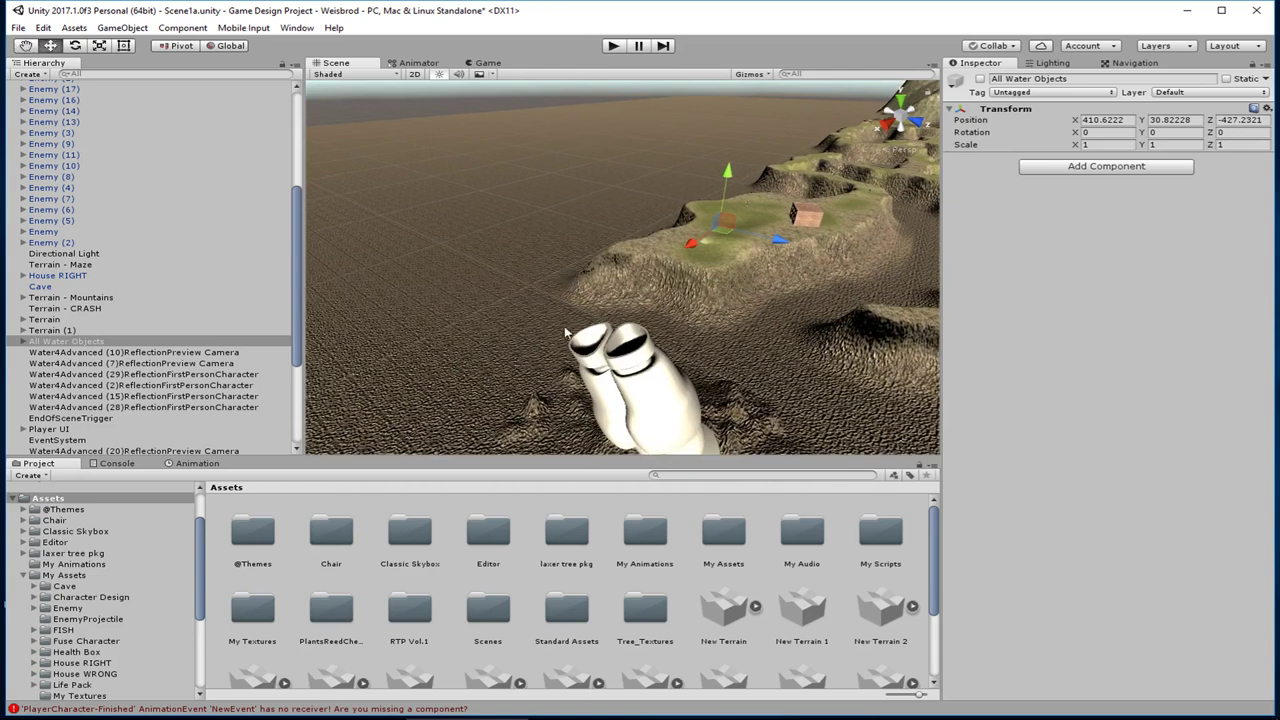
pyautogui.scroll(-6, 568, 290)
# Step: Examine the maze from its starting corner across to where it meets the mountain terrain
pyautogui.moveTo(693, 245); pyautogui.dragTo(555, 342, button='middle')
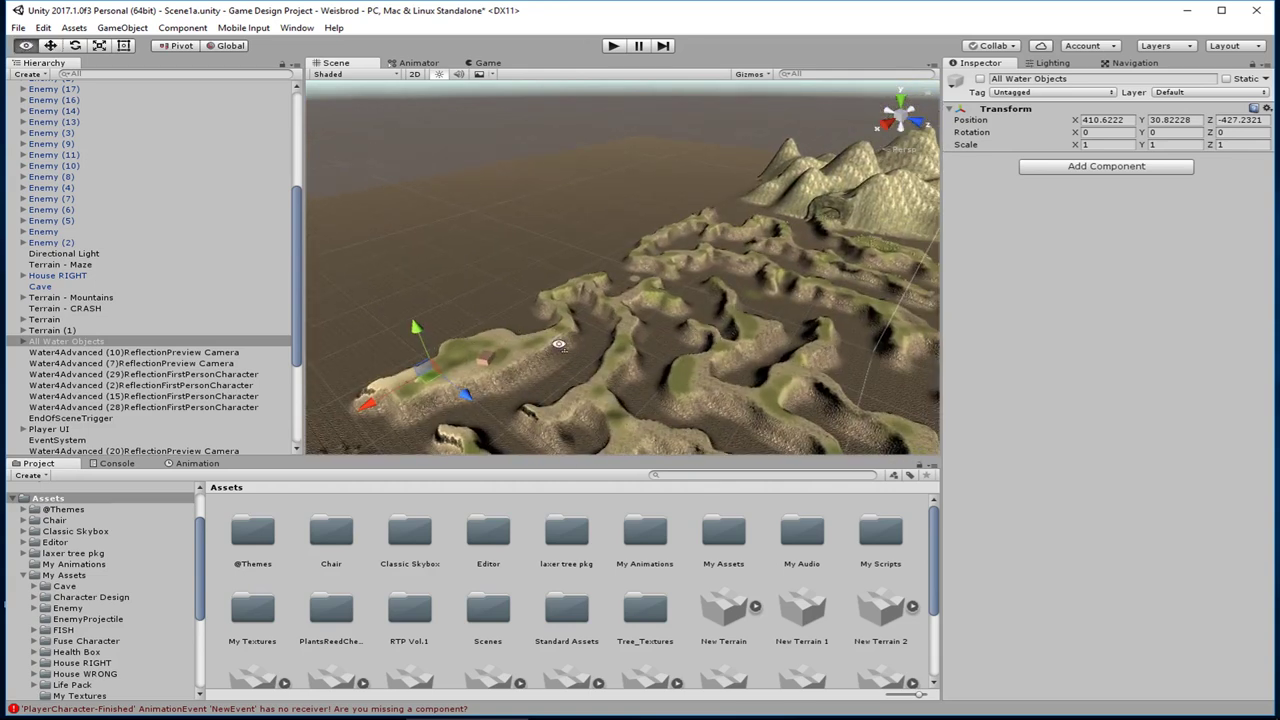
pyautogui.moveTo(555, 342); pyautogui.dragTo(445, 346, button='right')
pyautogui.moveTo(638, 318); pyautogui.dragTo(542, 330, button='middle')
pyautogui.moveTo(592, 254); pyautogui.dragTo(543, 258, button='middle')
pyautogui.scroll(-10, 543, 257)
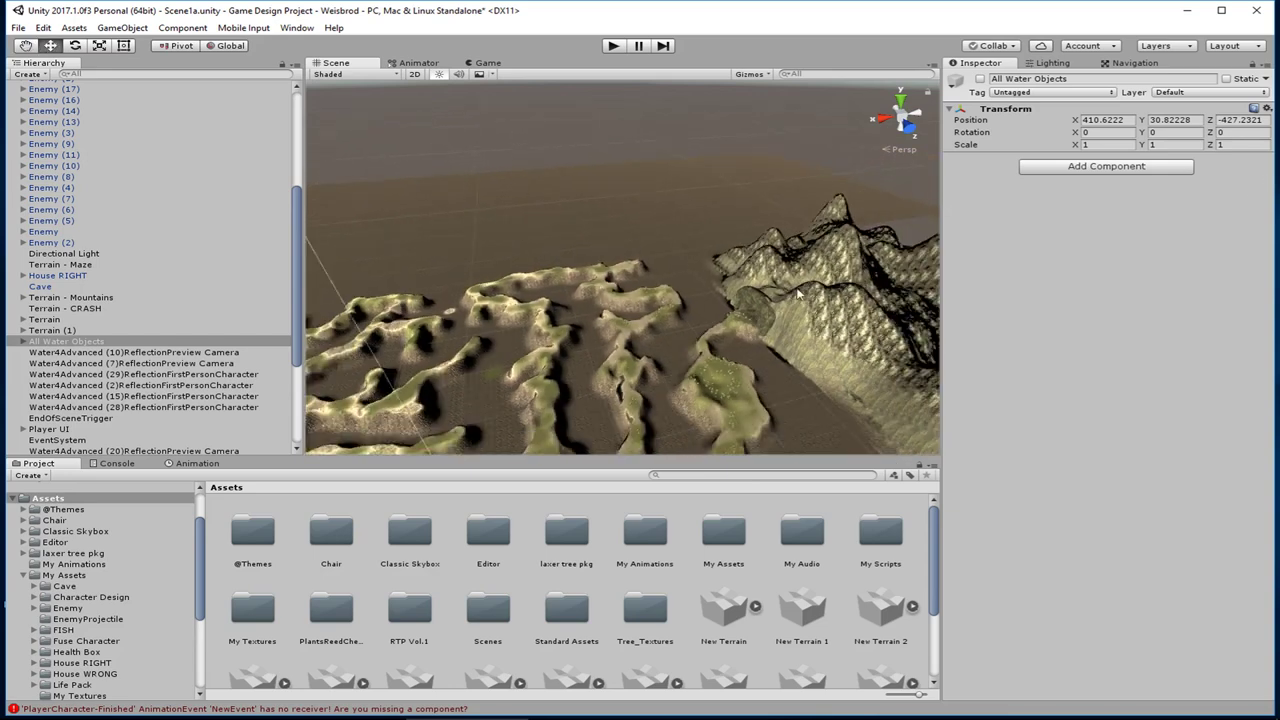
pyautogui.moveTo(610, 289); pyautogui.dragTo(570, 293, button='middle')
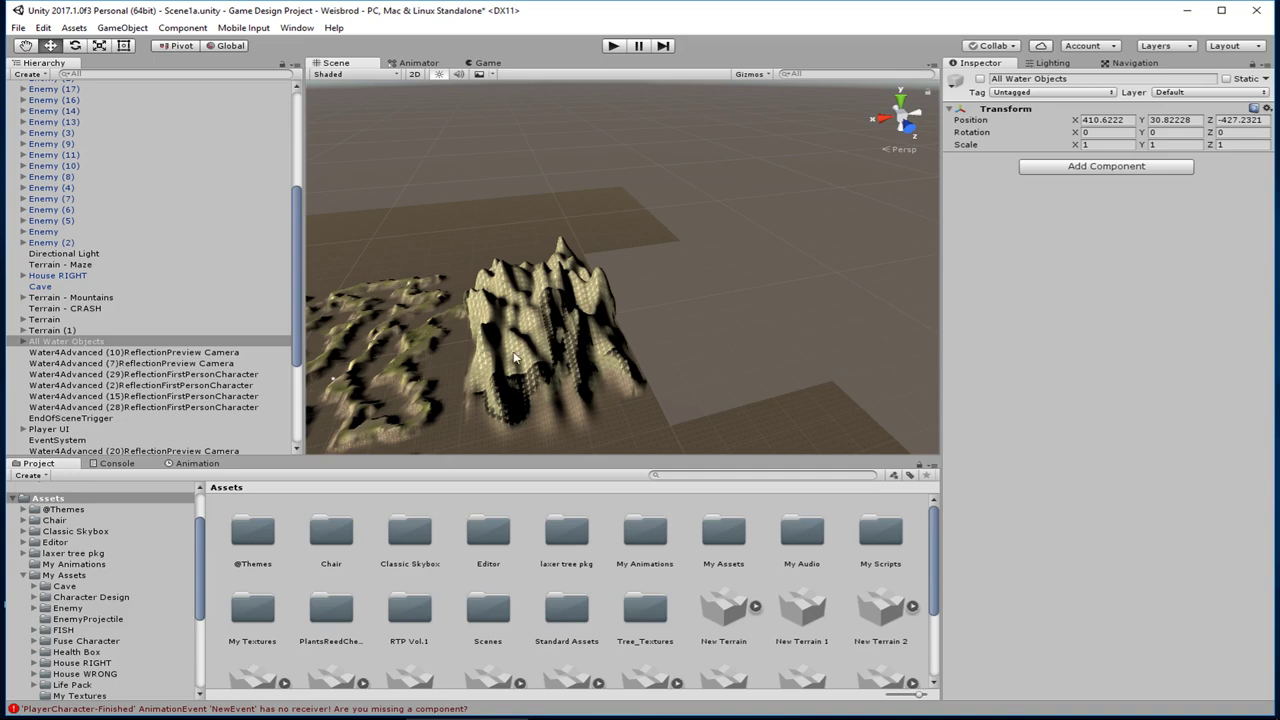
pyautogui.moveTo(515, 357)
pyautogui.mouseDown(button='middle')
pyautogui.moveTo(651, 306)
pyautogui.moveTo(793, 303)
pyautogui.moveTo(779, 336)
pyautogui.moveTo(661, 388)
pyautogui.mouseUp(button='middle')
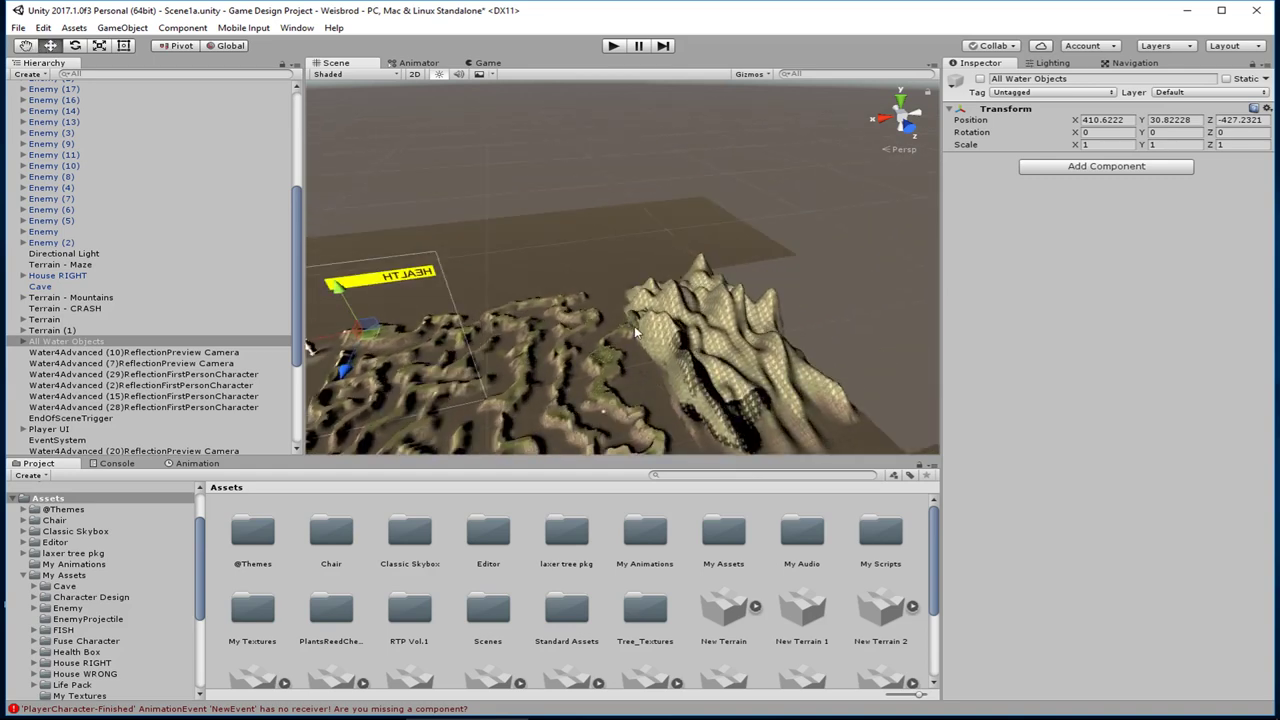
pyautogui.scroll(5, 621, 345)
pyautogui.scroll(2, 624, 370)
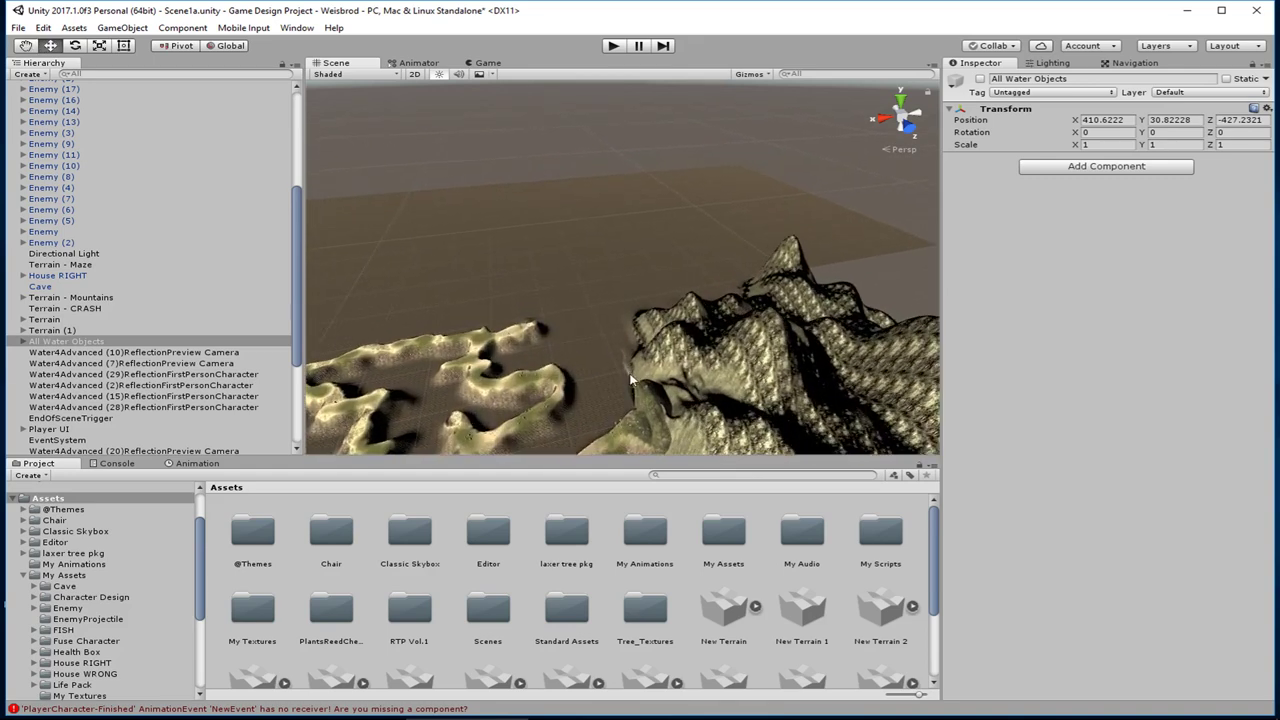
pyautogui.moveTo(628, 370); pyautogui.dragTo(604, 290, button='middle')
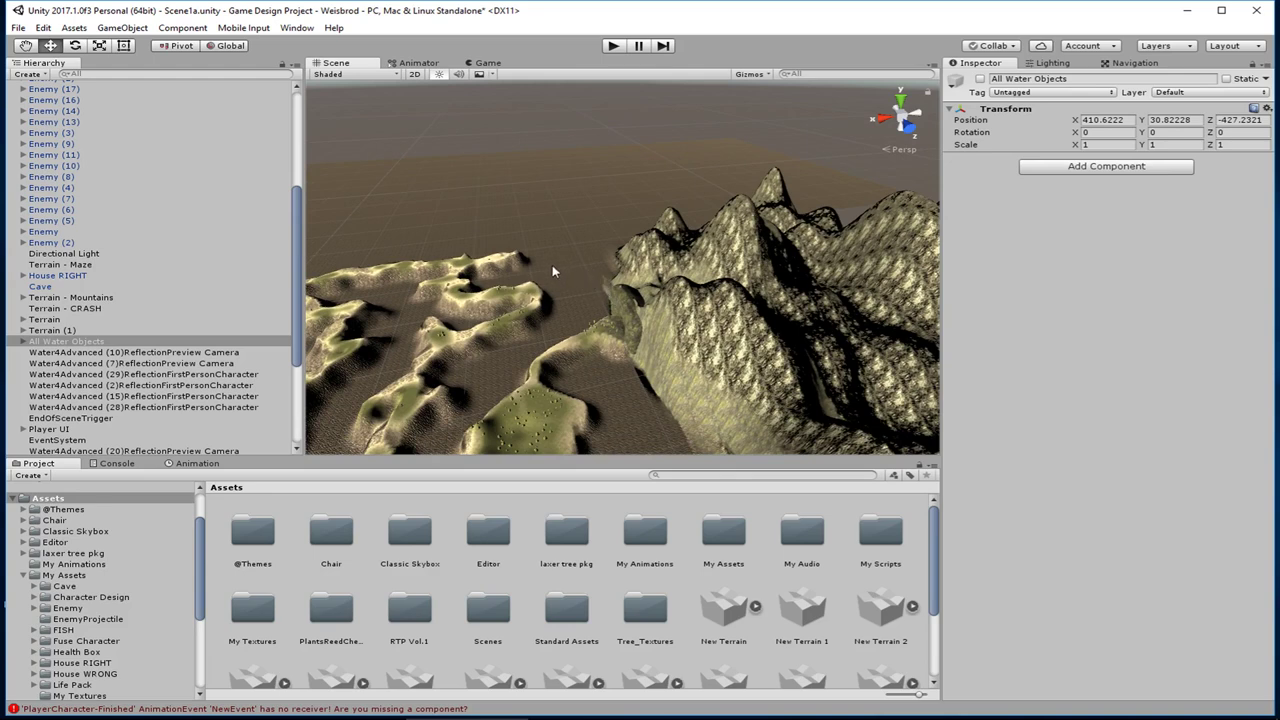
pyautogui.keyDown('alt'); pyautogui.moveTo(555, 269); pyautogui.dragTo(518, 315); pyautogui.keyUp('alt')
# Step: Look over the full maze layout and select the Terrain - Maze object
pyautogui.keyDown('alt'); pyautogui.moveTo(383, 212); pyautogui.dragTo(570, 181); pyautogui.keyUp('alt')
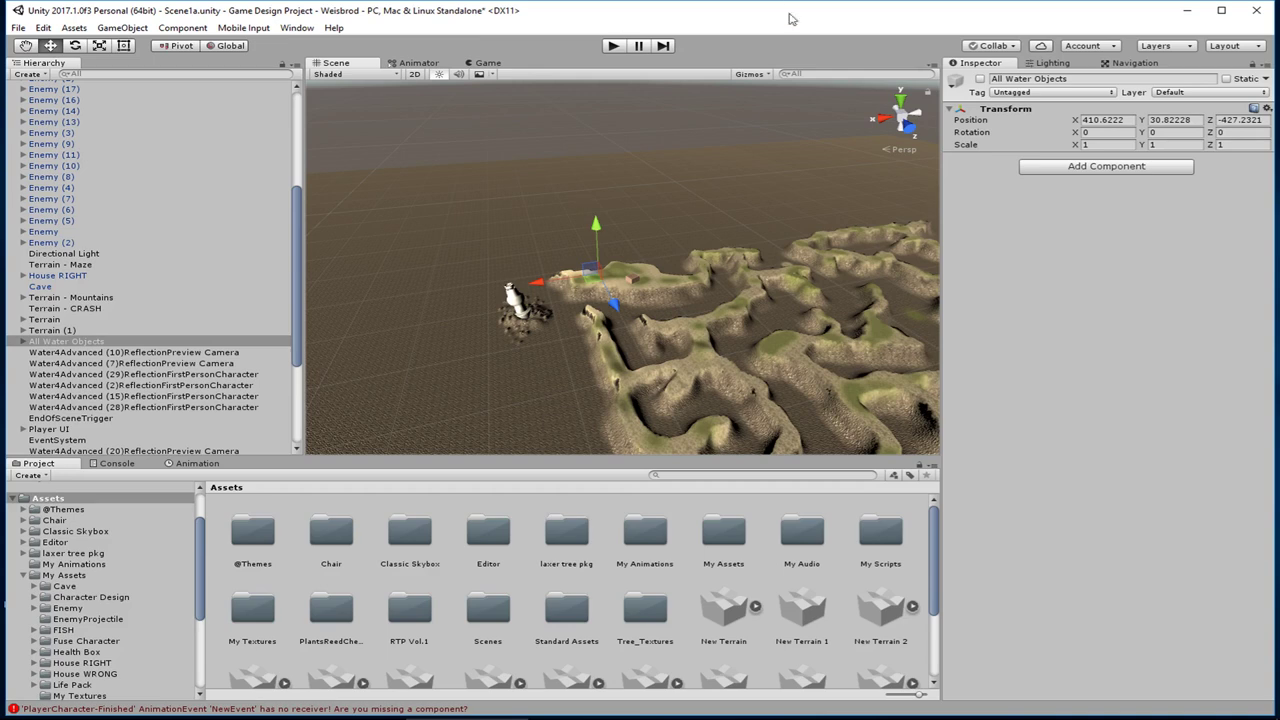
pyautogui.moveTo(685, 257); pyautogui.dragTo(568, 258, button='middle')
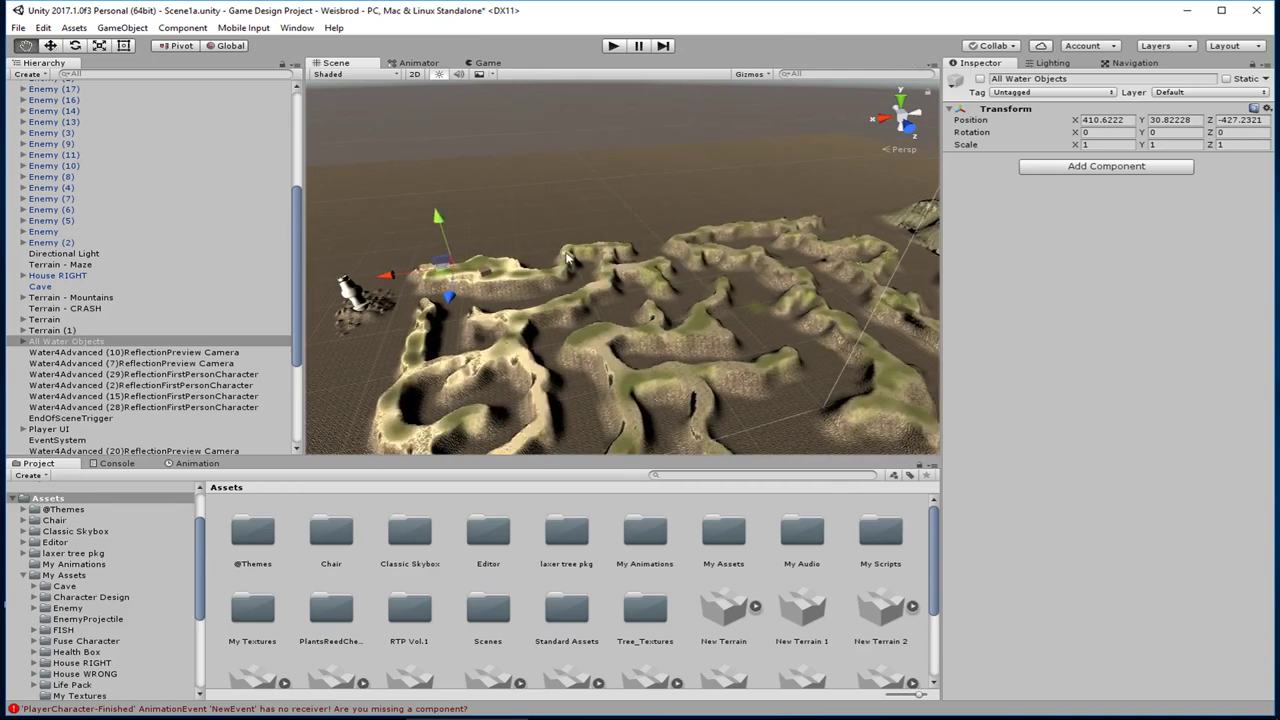
pyautogui.moveTo(604, 169); pyautogui.dragTo(614, 149, button='middle')
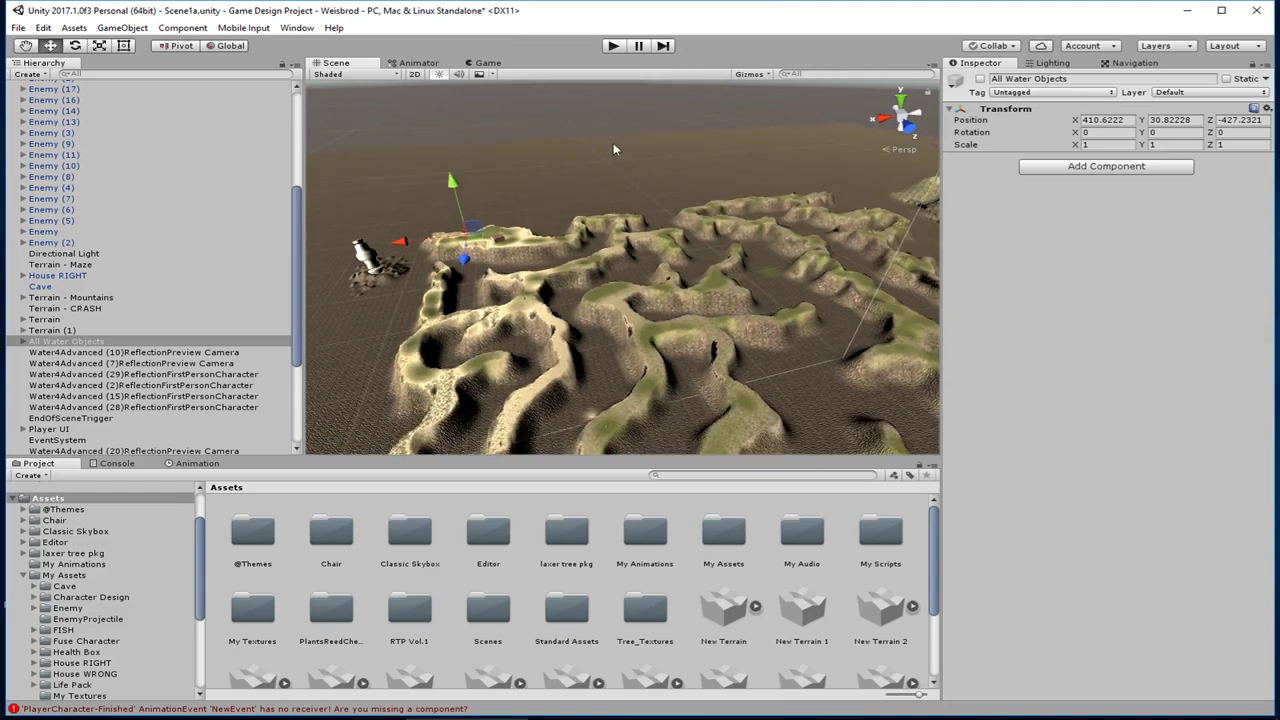
pyautogui.moveTo(614, 149); pyautogui.dragTo(666, 219, button='right')
pyautogui.moveTo(667, 224)
pyautogui.mouseDown(button='middle')
pyautogui.moveTo(604, 311)
pyautogui.moveTo(630, 272)
pyautogui.mouseUp(button='middle')
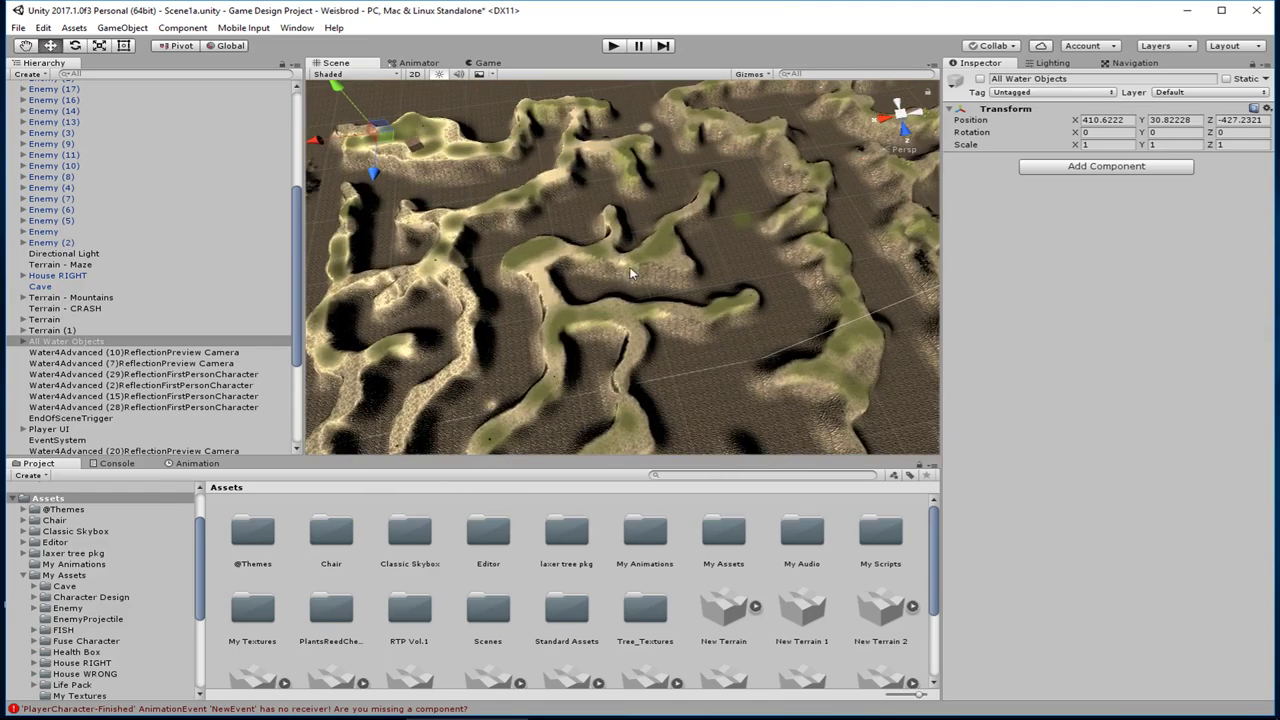
pyautogui.scroll(-8, 629, 265)
pyautogui.scroll(-3, 628, 259)
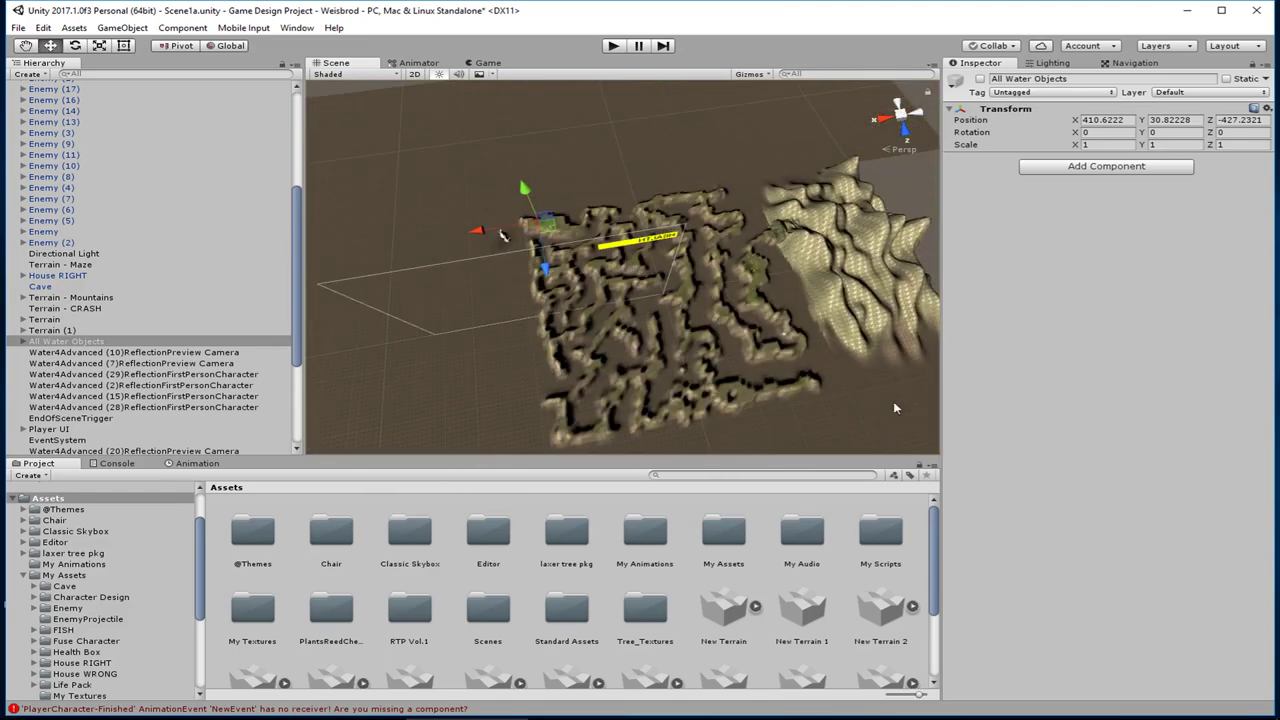
pyautogui.click(755, 390)
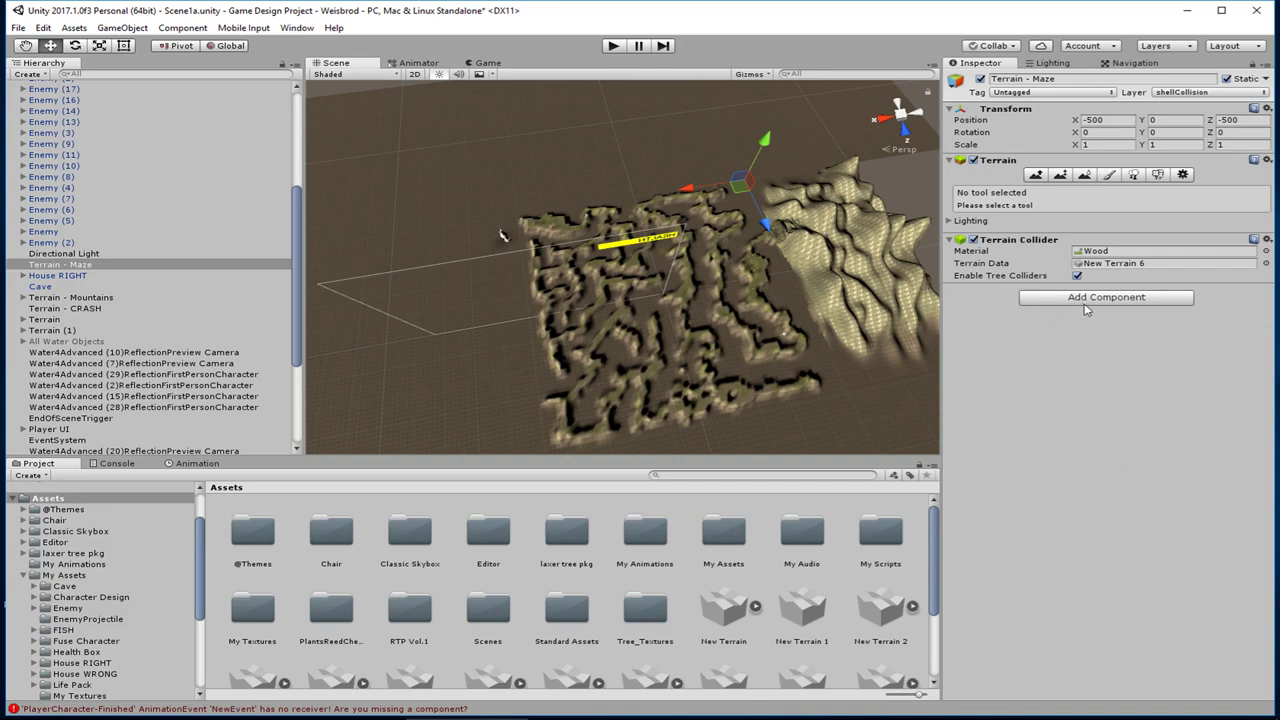
# Step: Select the flat terrains around the maze one after another, including Terrain - CRASH, and return the selection to Terrain - Maze
pyautogui.moveTo(659, 263); pyautogui.dragTo(674, 249, button='middle')
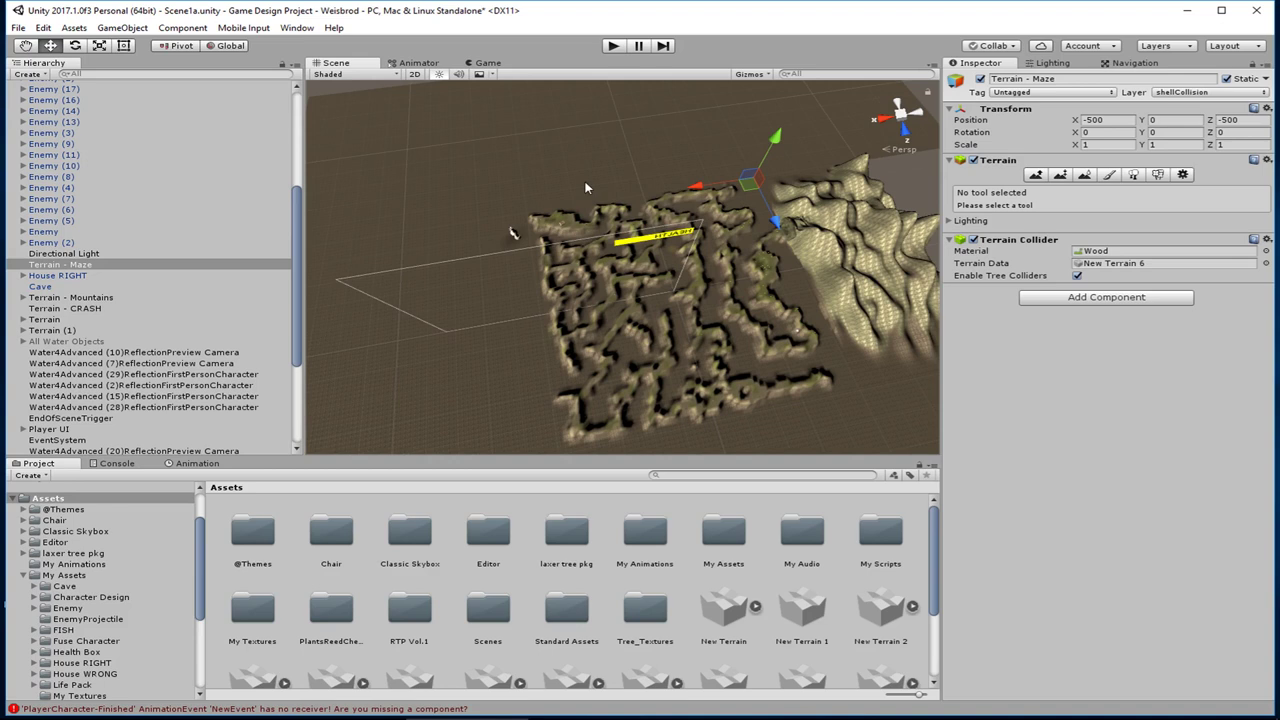
pyautogui.moveTo(667, 331); pyautogui.dragTo(636, 224, button='middle')
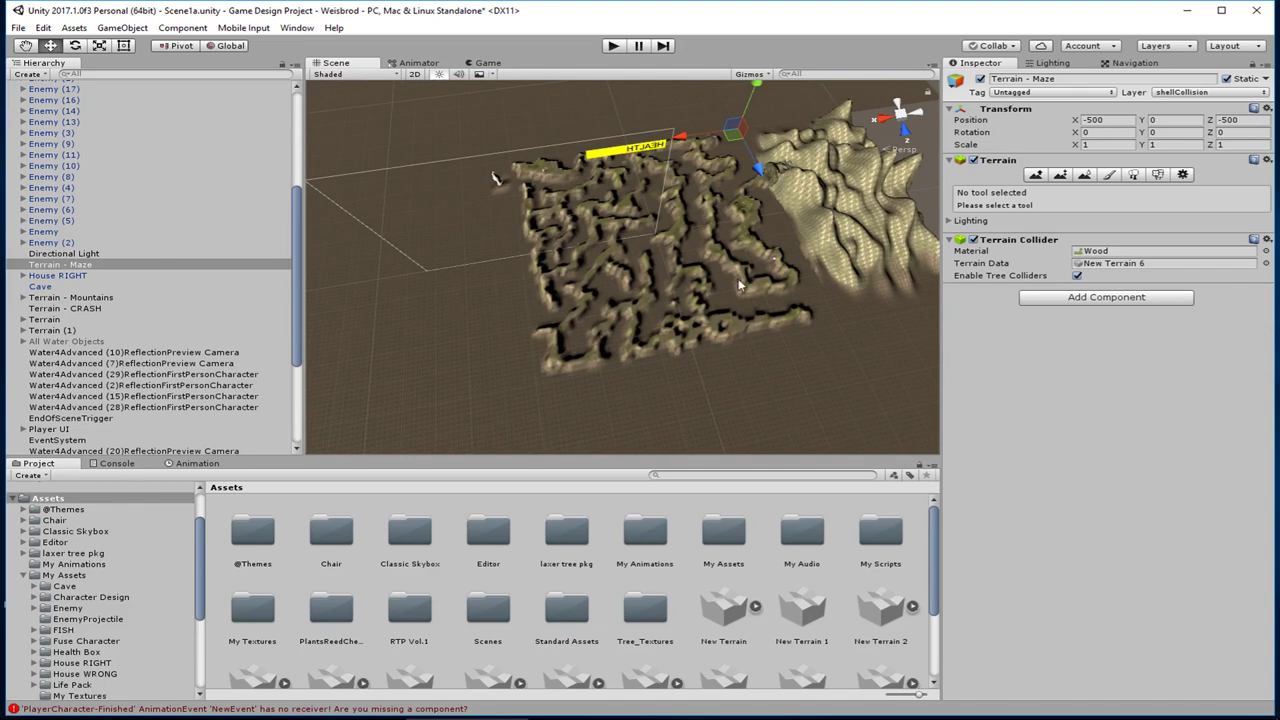
pyautogui.moveTo(850, 265); pyautogui.dragTo(731, 314, button='middle')
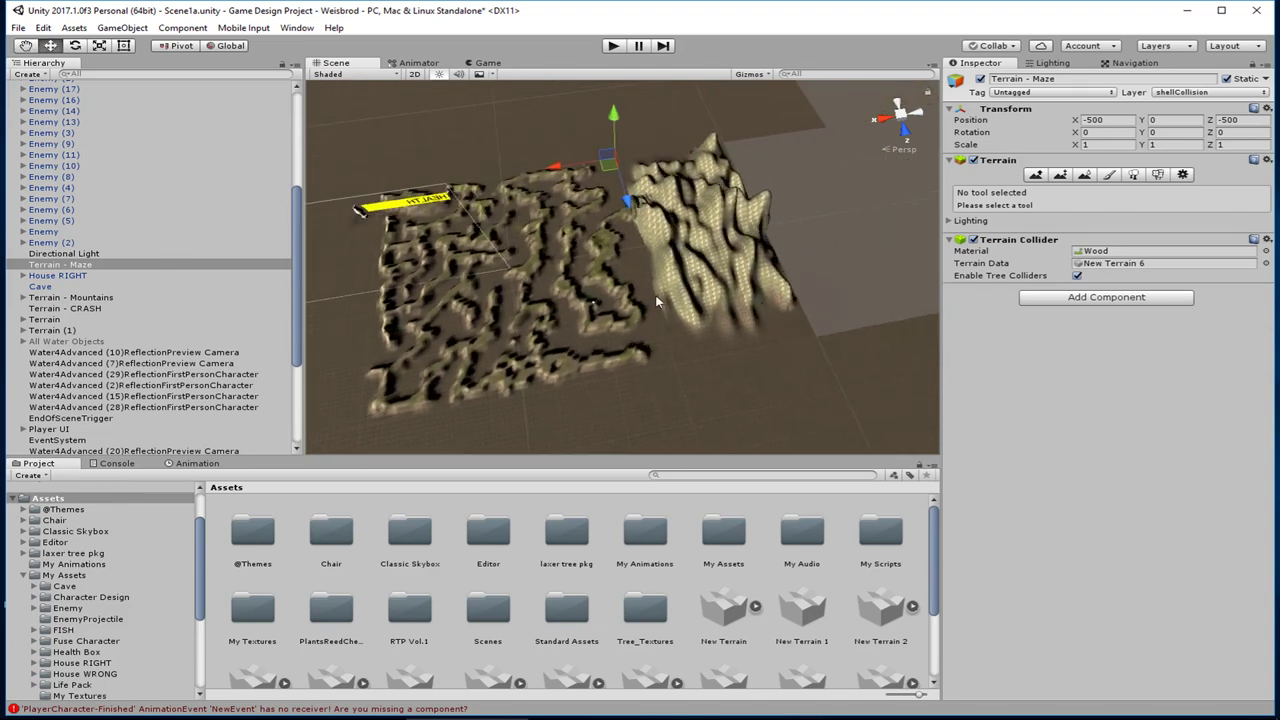
pyautogui.scroll(-5, 655, 295)
pyautogui.moveTo(632, 307); pyautogui.dragTo(731, 264, button='middle')
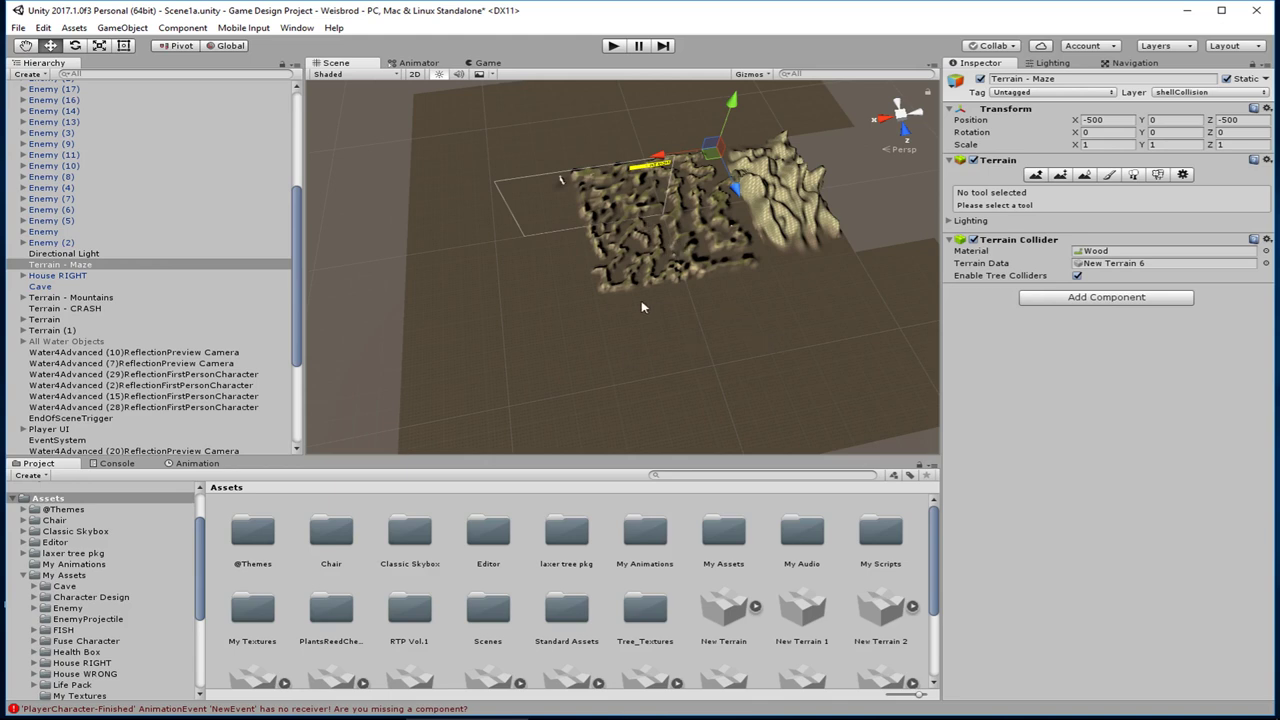
pyautogui.click(698, 353)
pyautogui.click(488, 370)
pyautogui.click(506, 218)
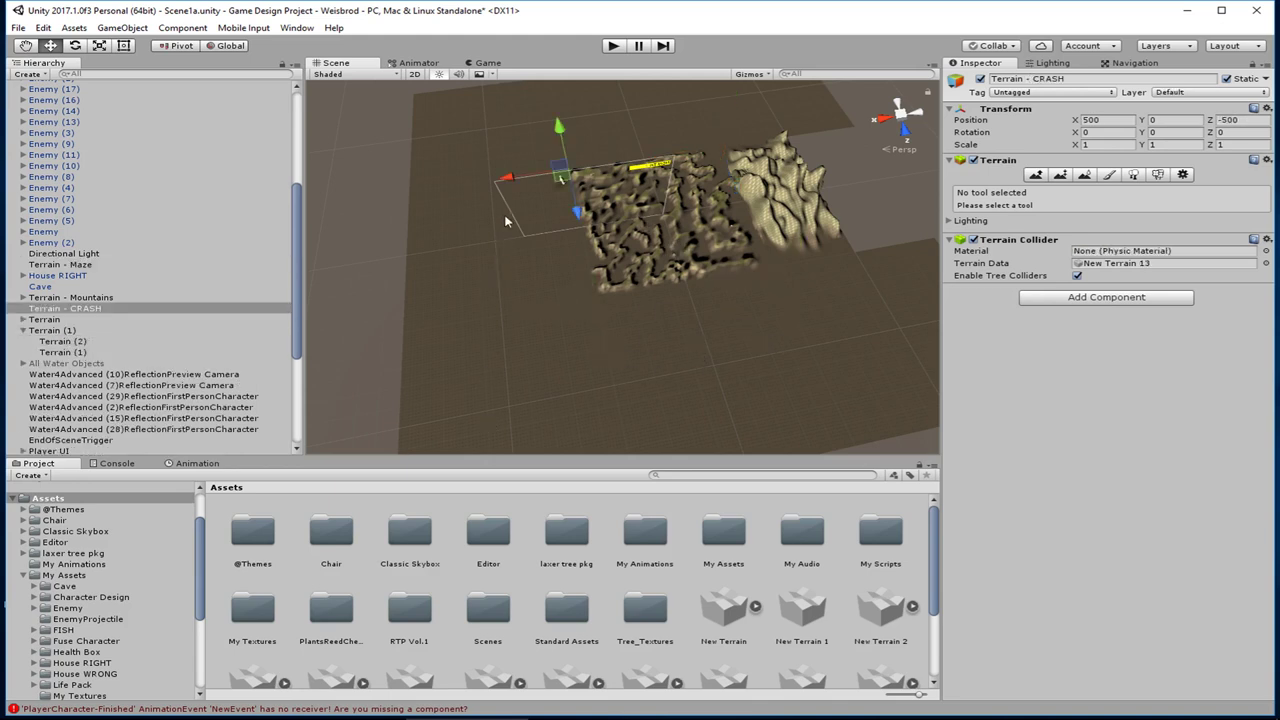
pyautogui.click(511, 143)
pyautogui.click(716, 113)
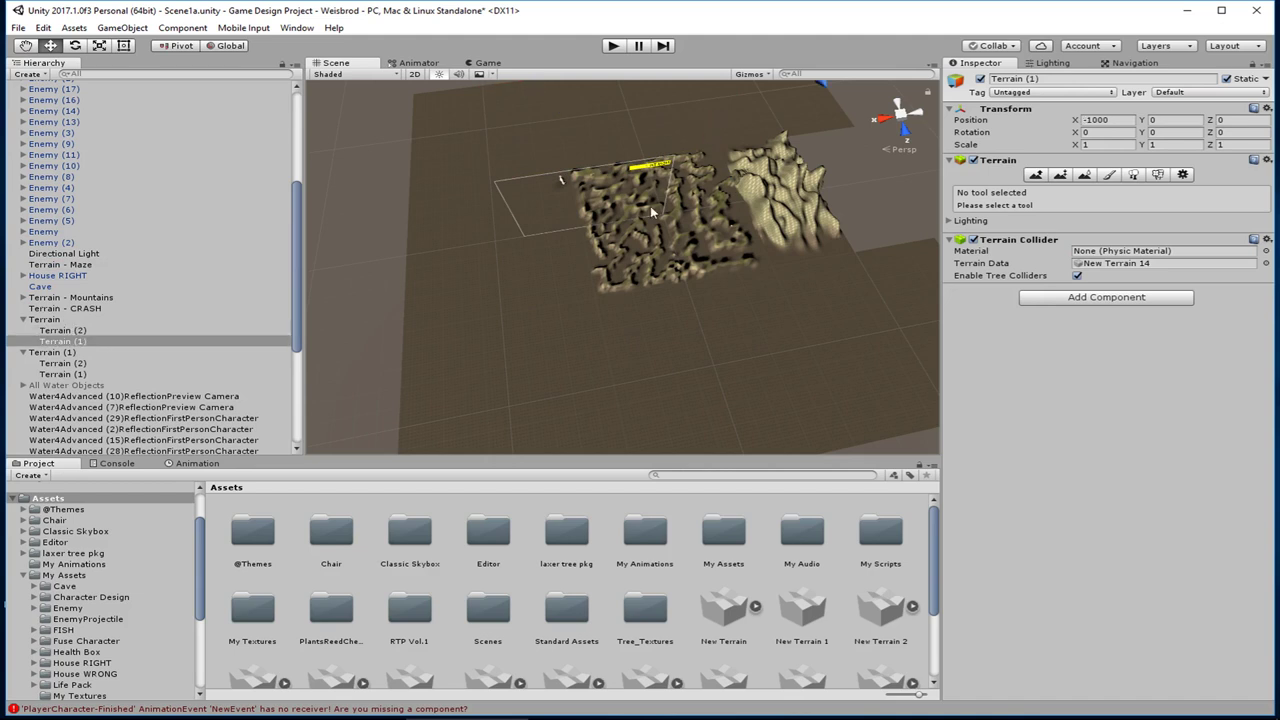
pyautogui.click(648, 232)
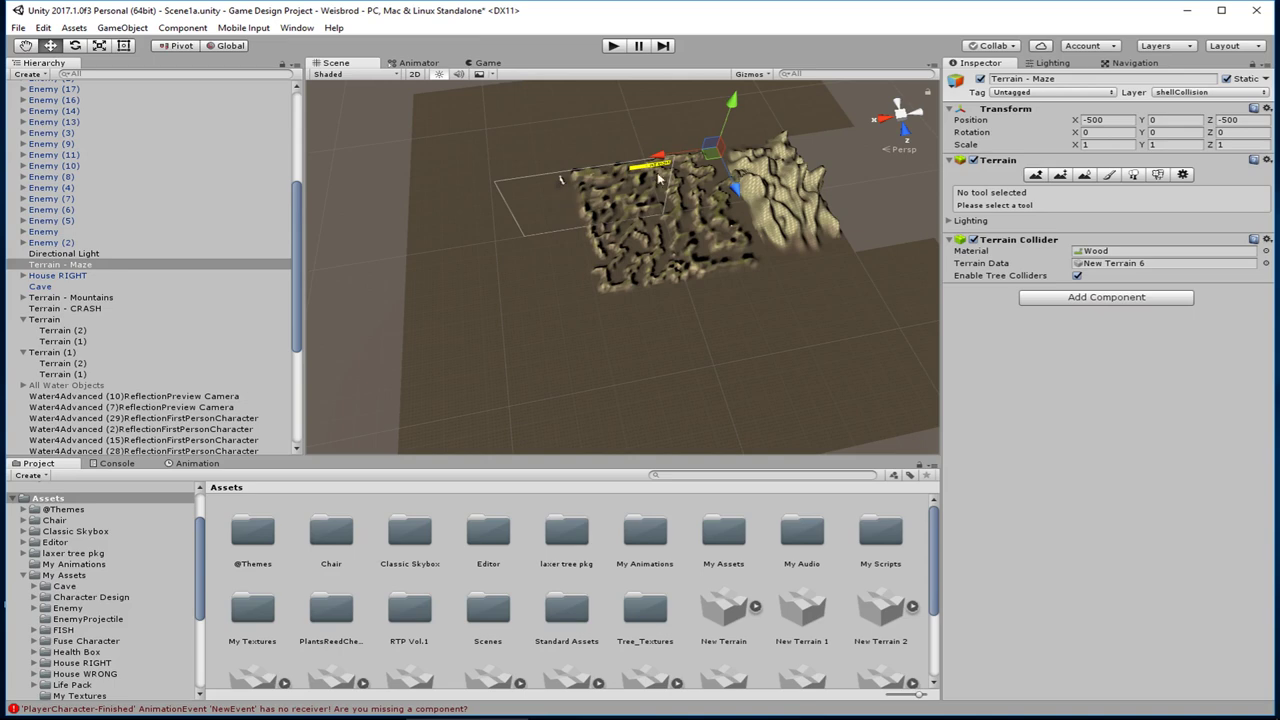
# Step: Add a physics Box Collider component to the Terrain - Maze object
pyautogui.scroll(3, 631, 210)
pyautogui.scroll(3, 631, 209)
pyautogui.moveTo(633, 188); pyautogui.dragTo(567, 381, button='middle')
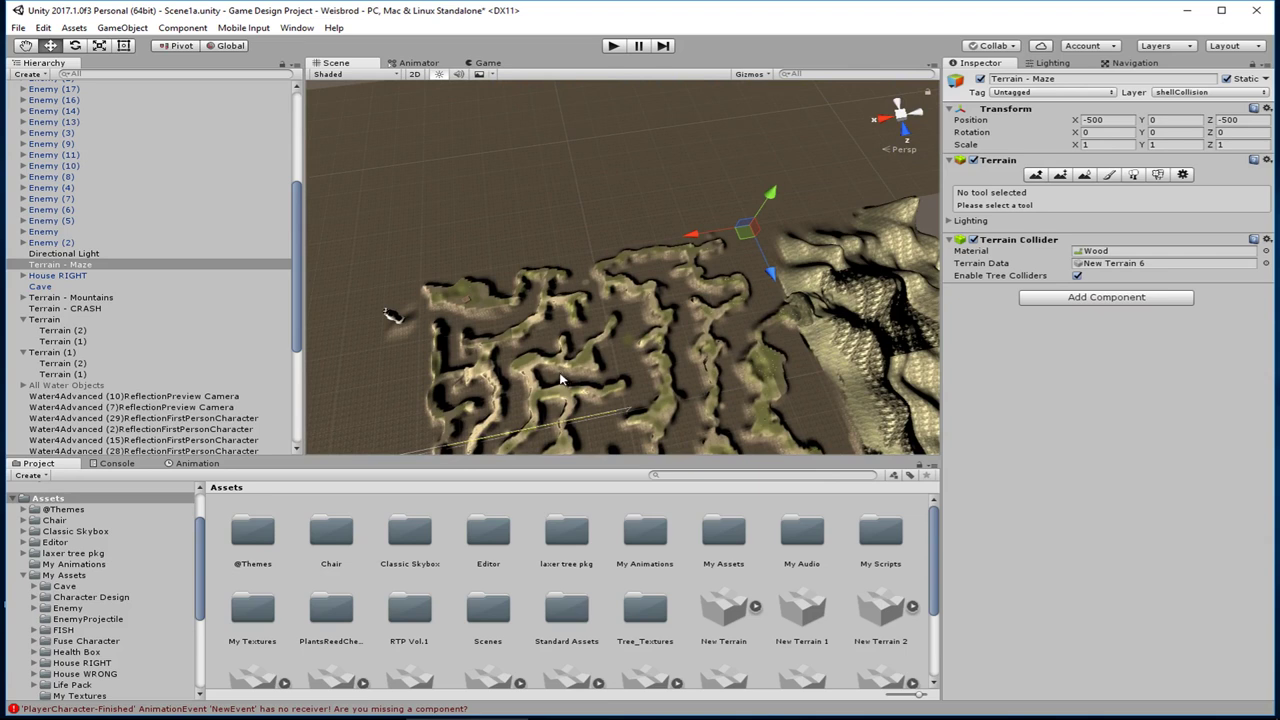
pyautogui.moveTo(636, 307); pyautogui.dragTo(586, 333, button='middle')
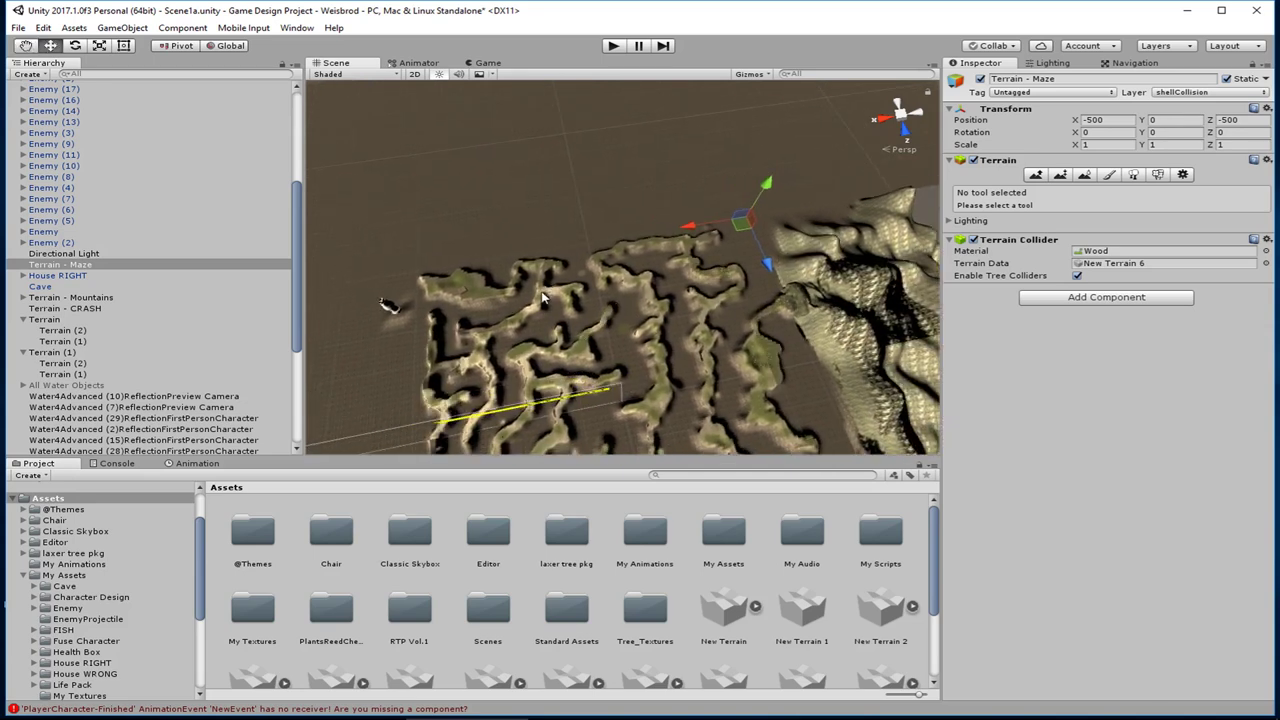
pyautogui.moveTo(529, 294); pyautogui.dragTo(579, 257, button='middle')
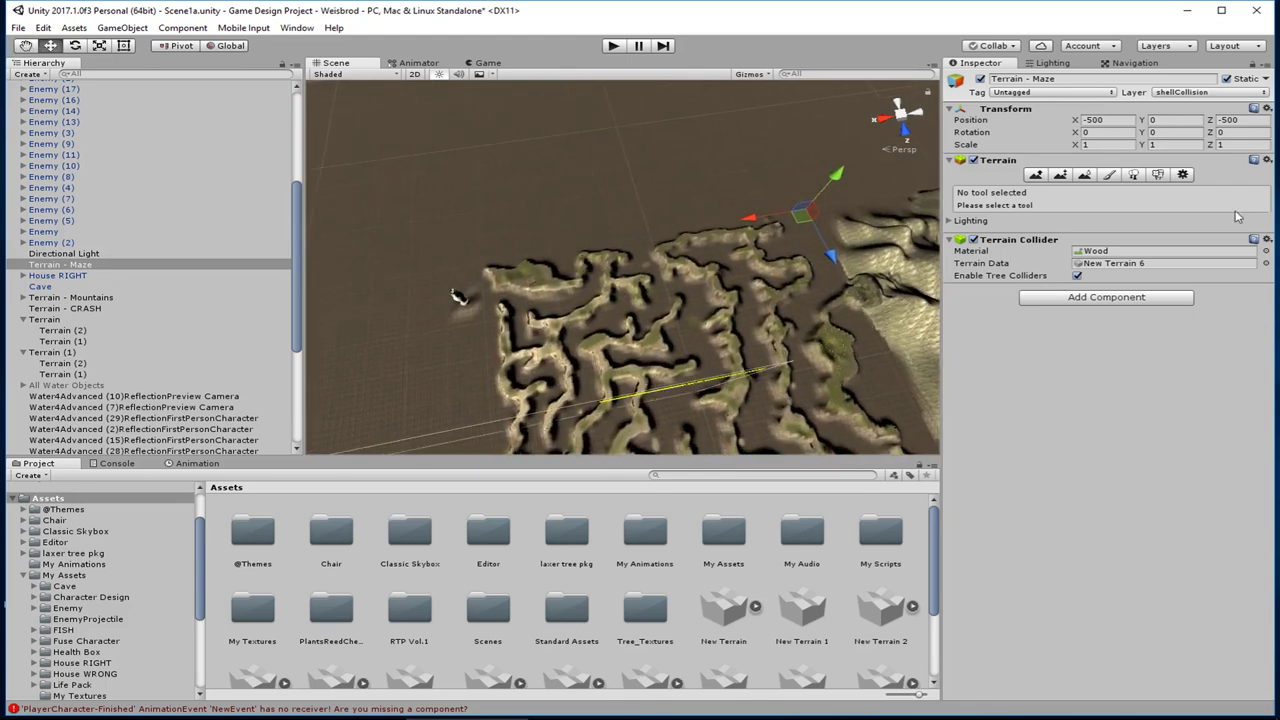
pyautogui.click(1089, 298)
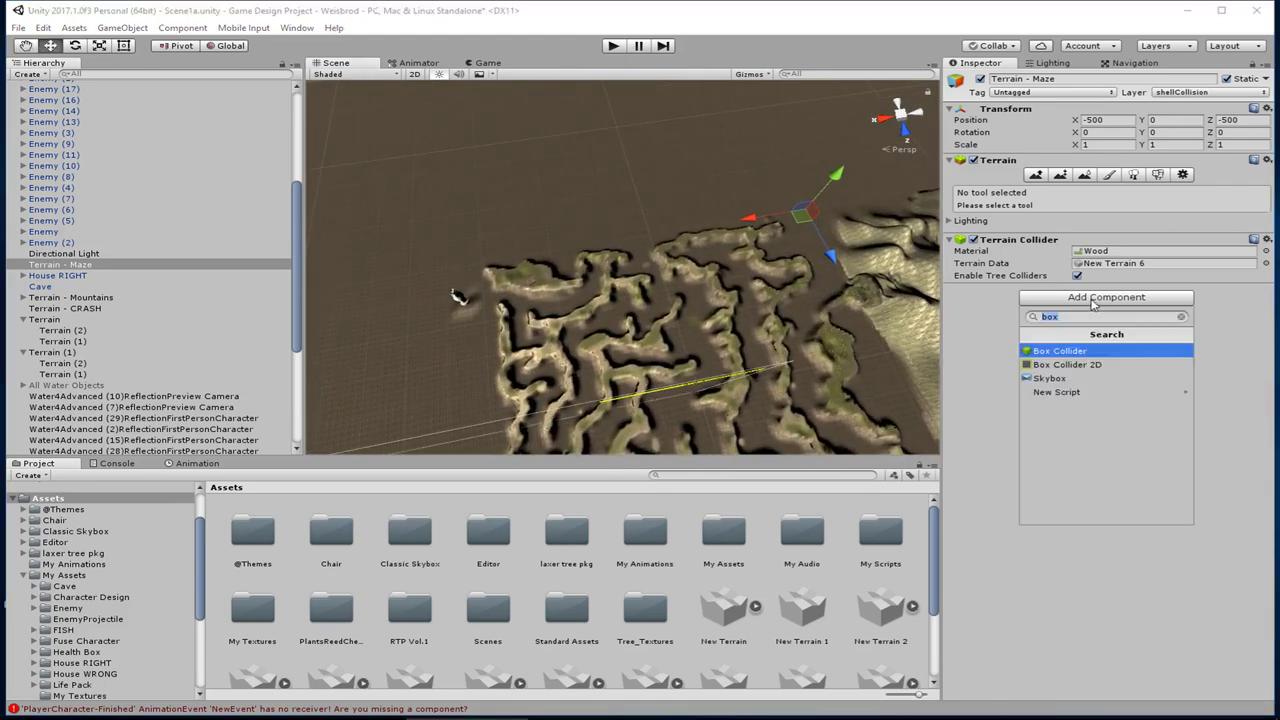
pyautogui.click(1181, 317)
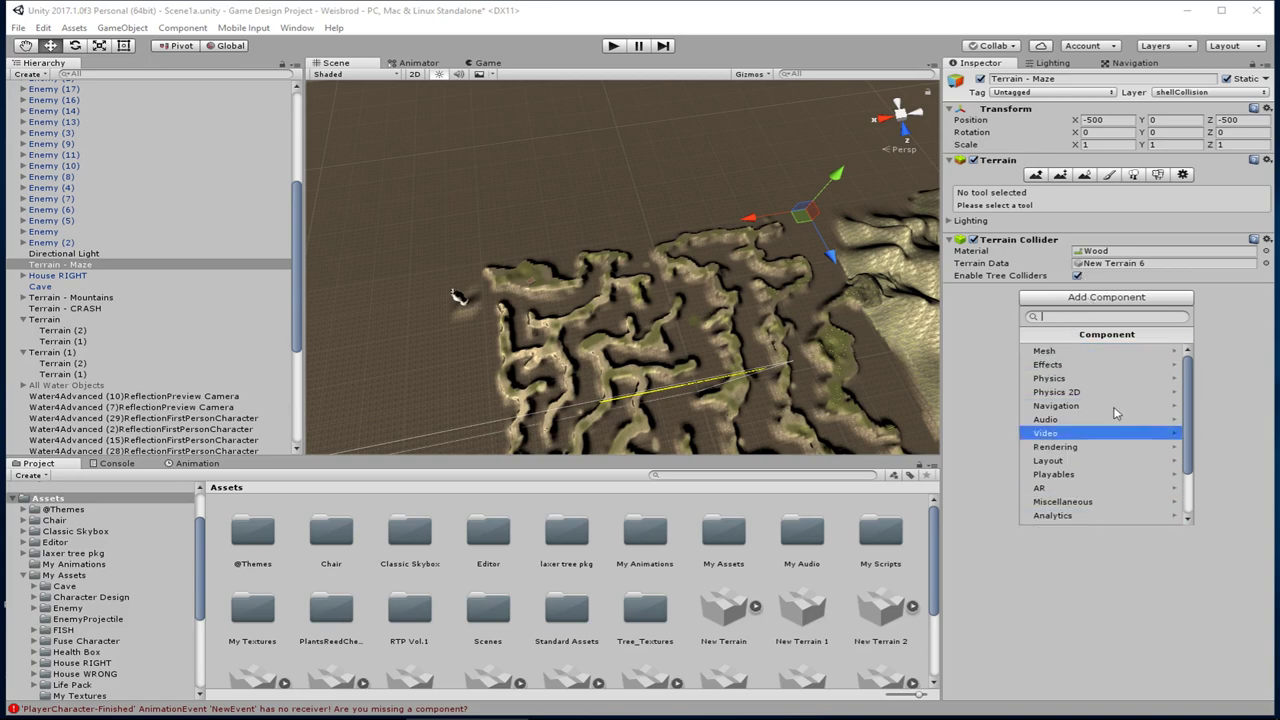
pyautogui.scroll(-2, 1103, 466)
pyautogui.scroll(2, 1106, 464)
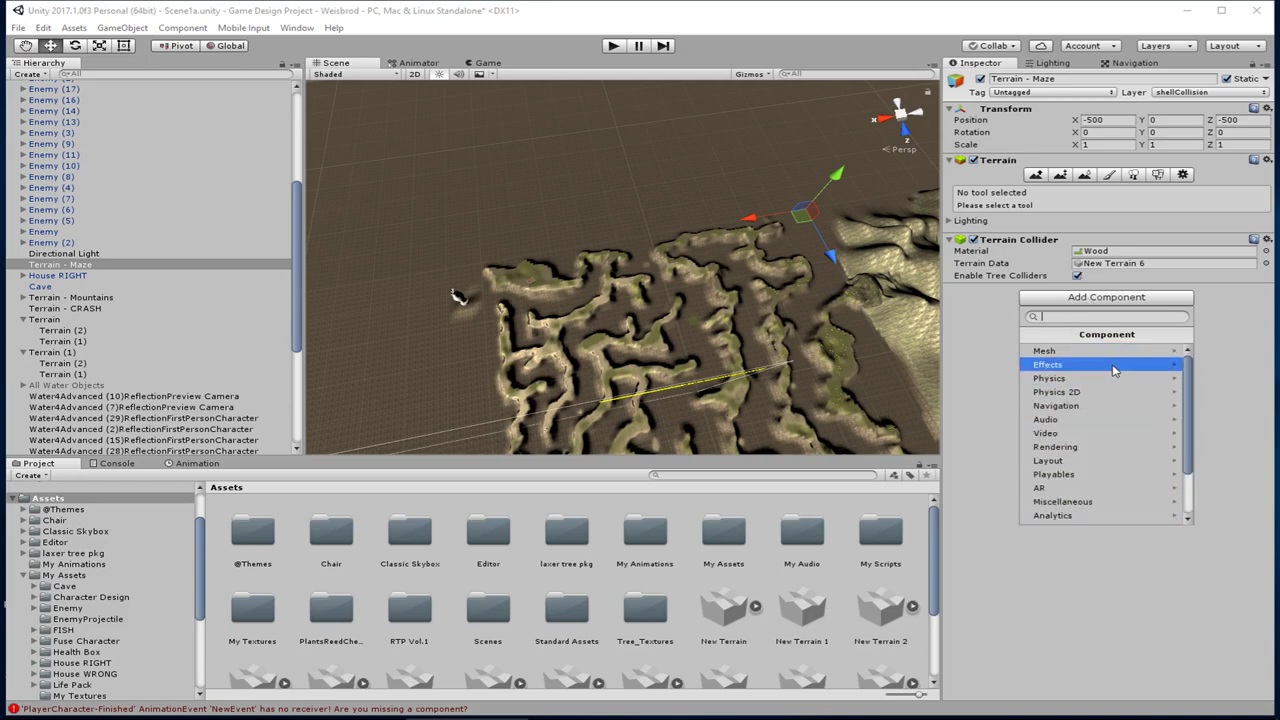
pyautogui.click(1050, 378)
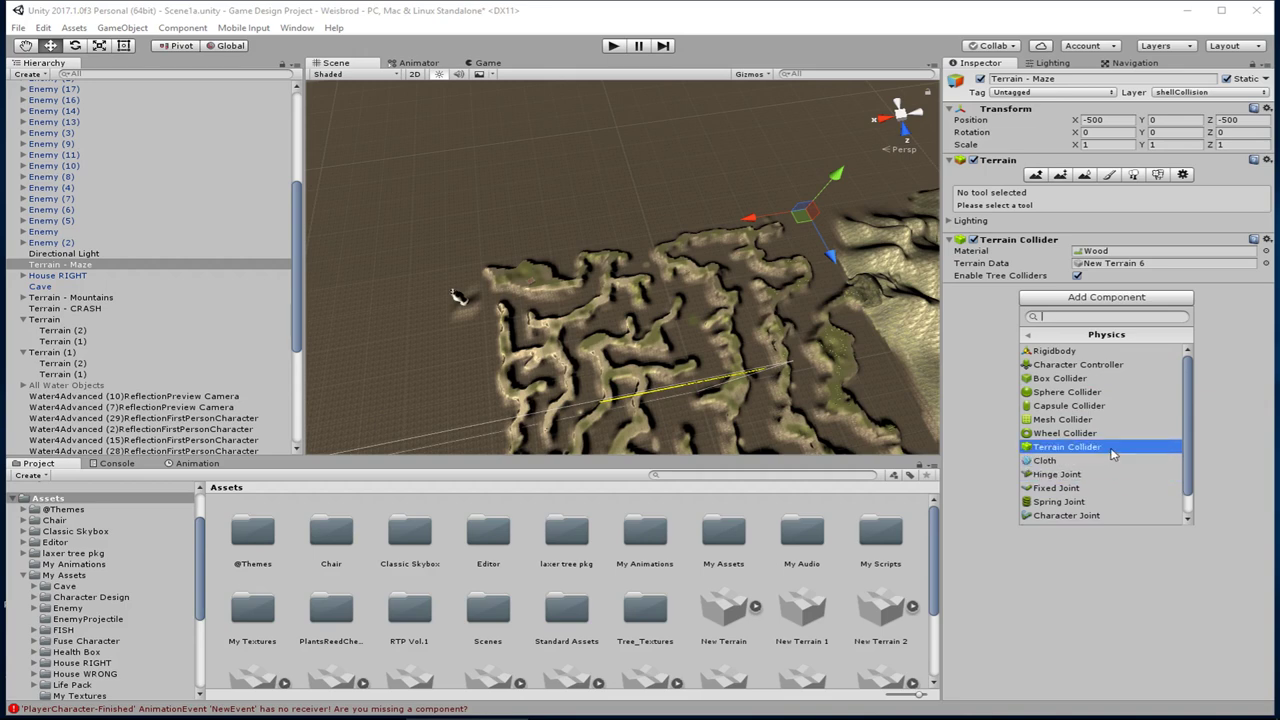
pyautogui.click(1100, 383)
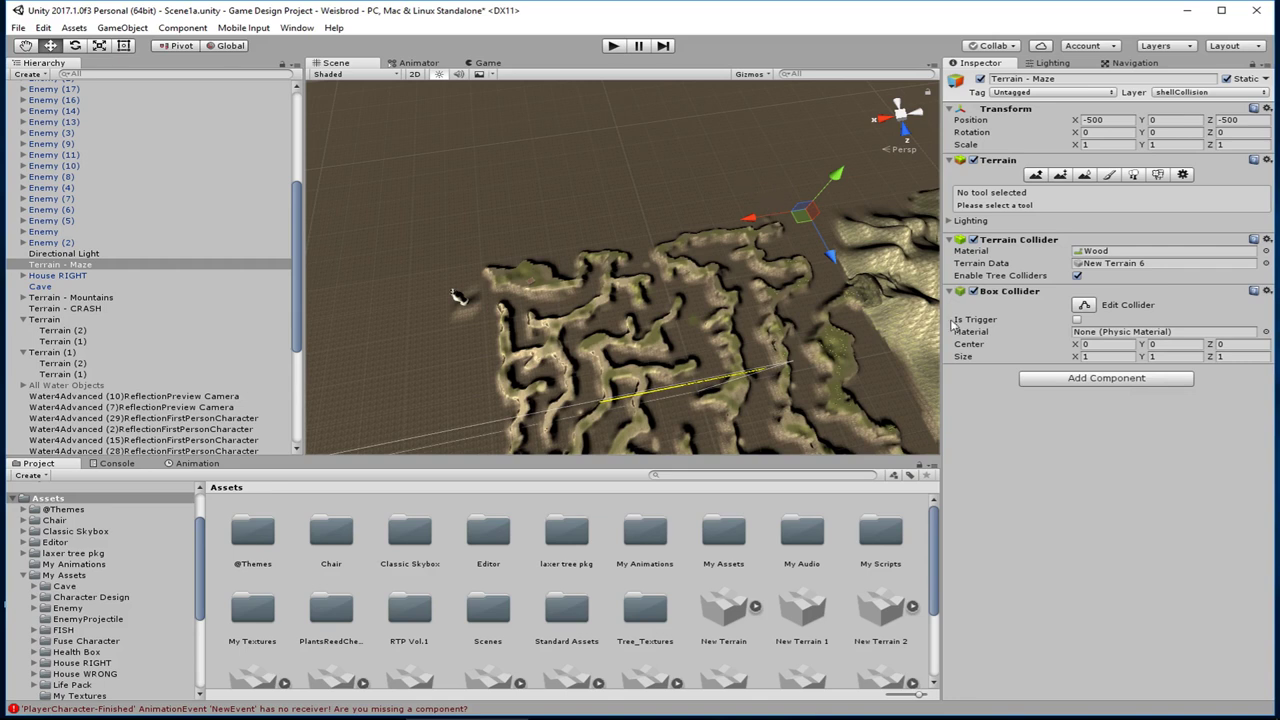
# Step: Examine the new box collider's location at the terrain's origin corner and its surroundings between the maze and the mountains
pyautogui.click(1036, 332)
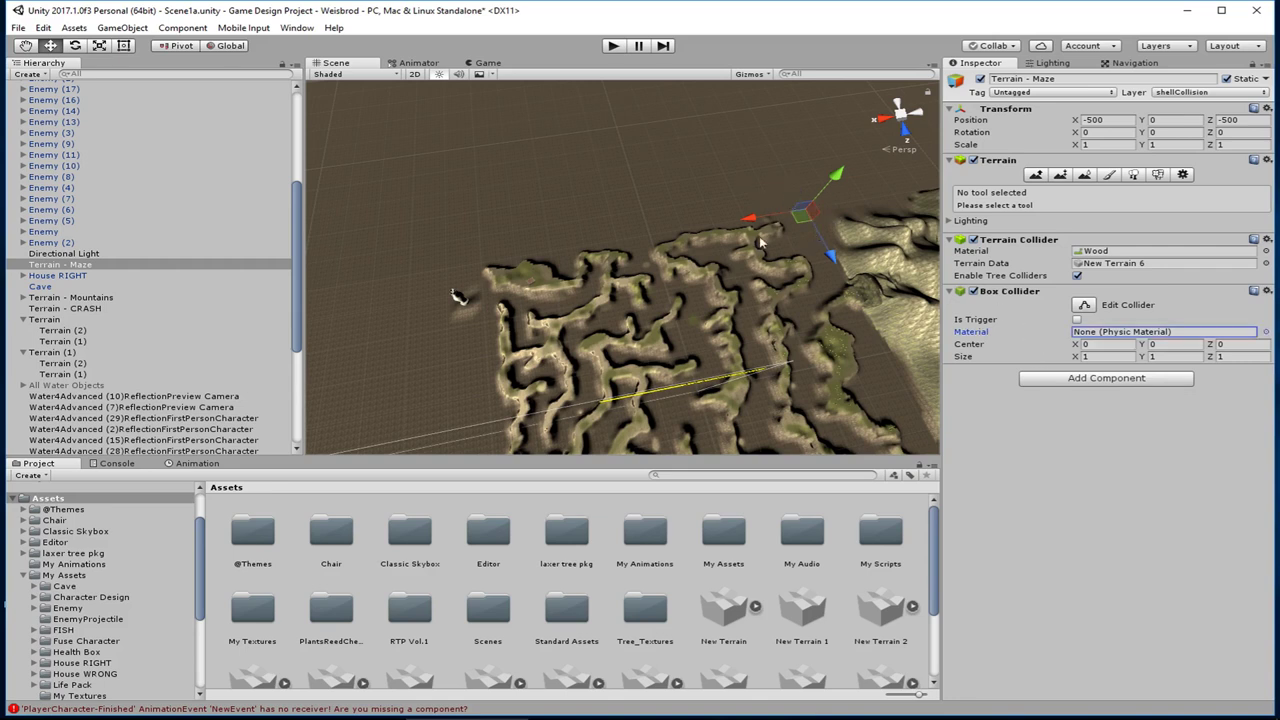
pyautogui.moveTo(787, 239); pyautogui.dragTo(710, 237, button='middle')
pyautogui.moveTo(693, 323); pyautogui.dragTo(790, 280, button='right')
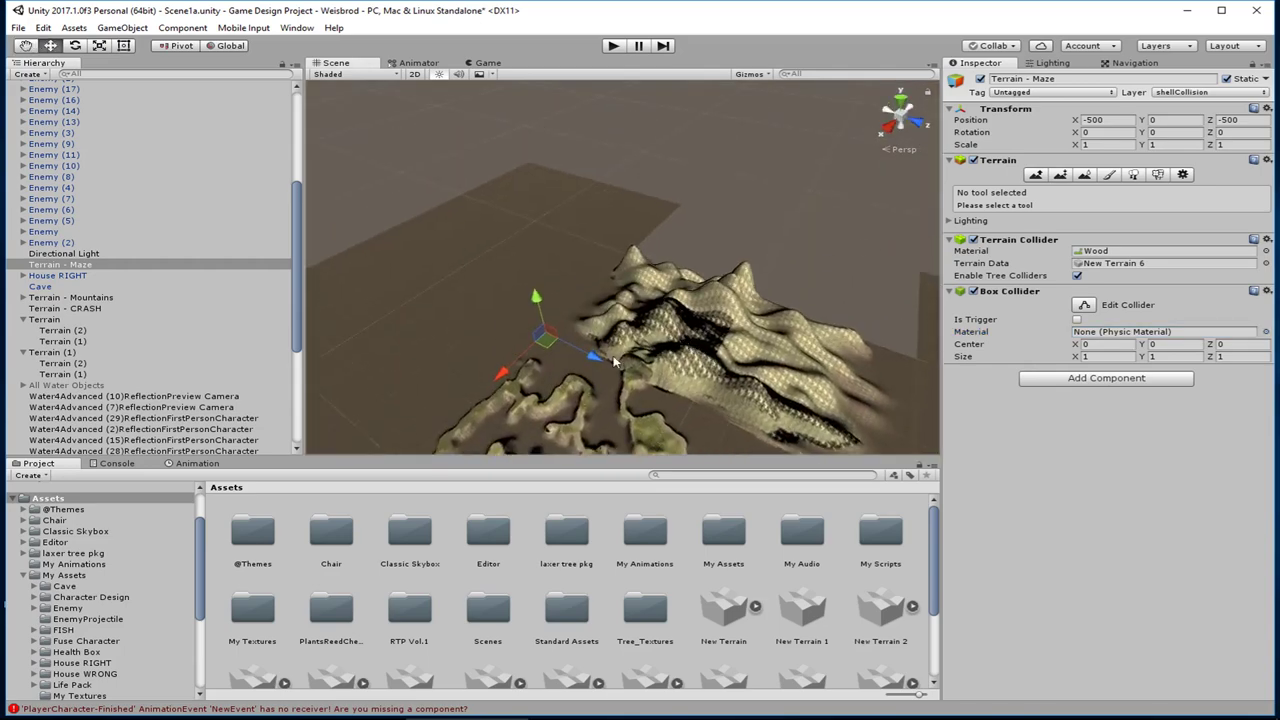
pyautogui.moveTo(613, 357); pyautogui.dragTo(659, 303, button='middle')
pyautogui.scroll(15, 660, 308)
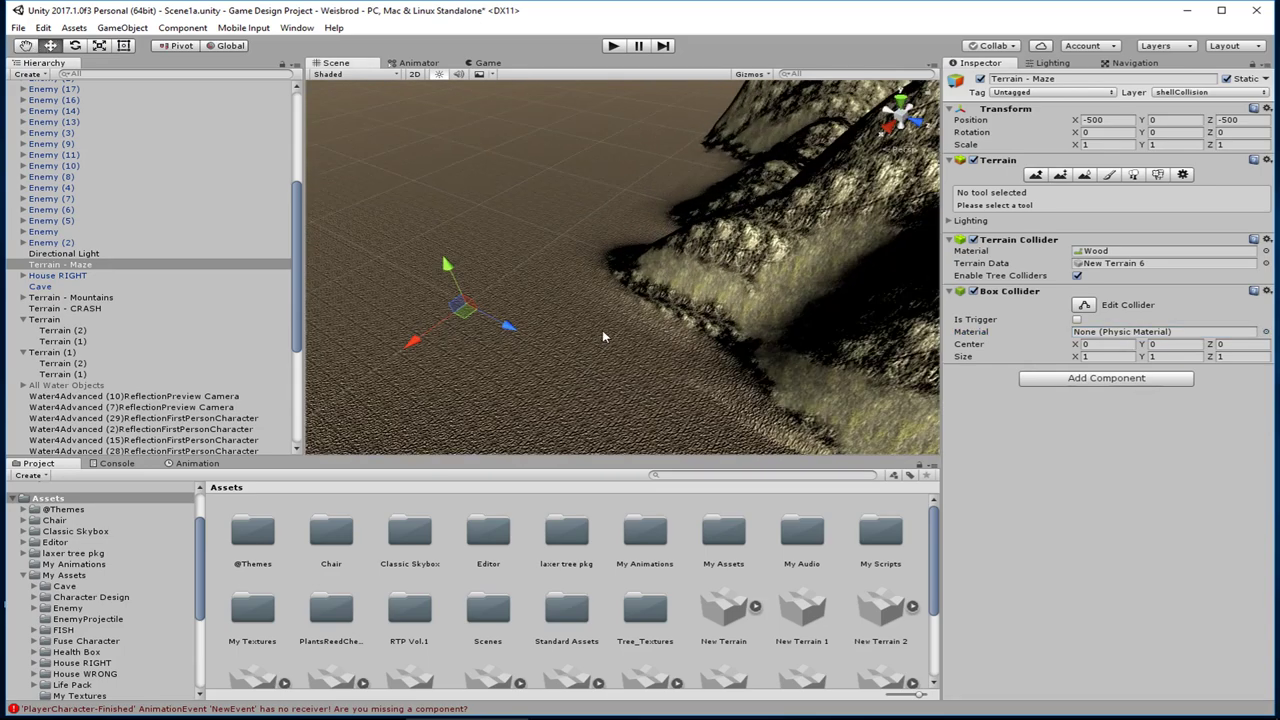
pyautogui.moveTo(545, 352); pyautogui.dragTo(596, 323, button='middle')
pyautogui.scroll(5, 595, 322)
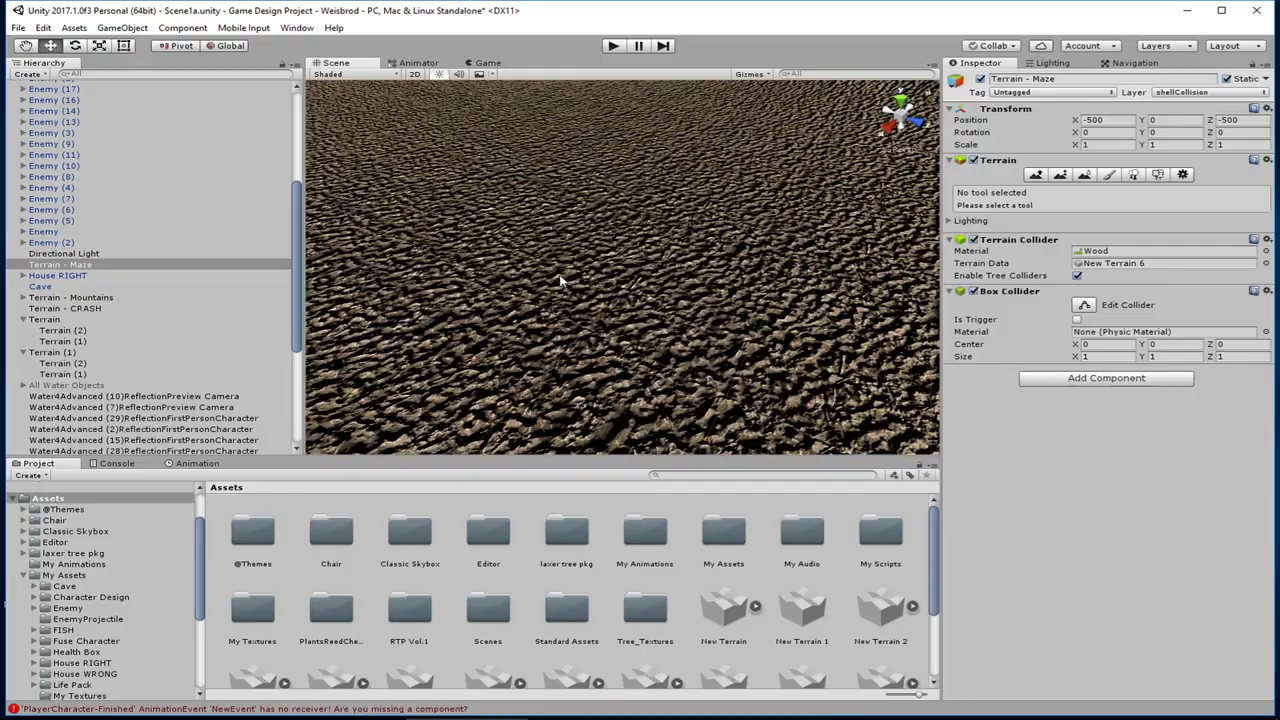
pyautogui.moveTo(596, 275); pyautogui.dragTo(672, 286, button='middle')
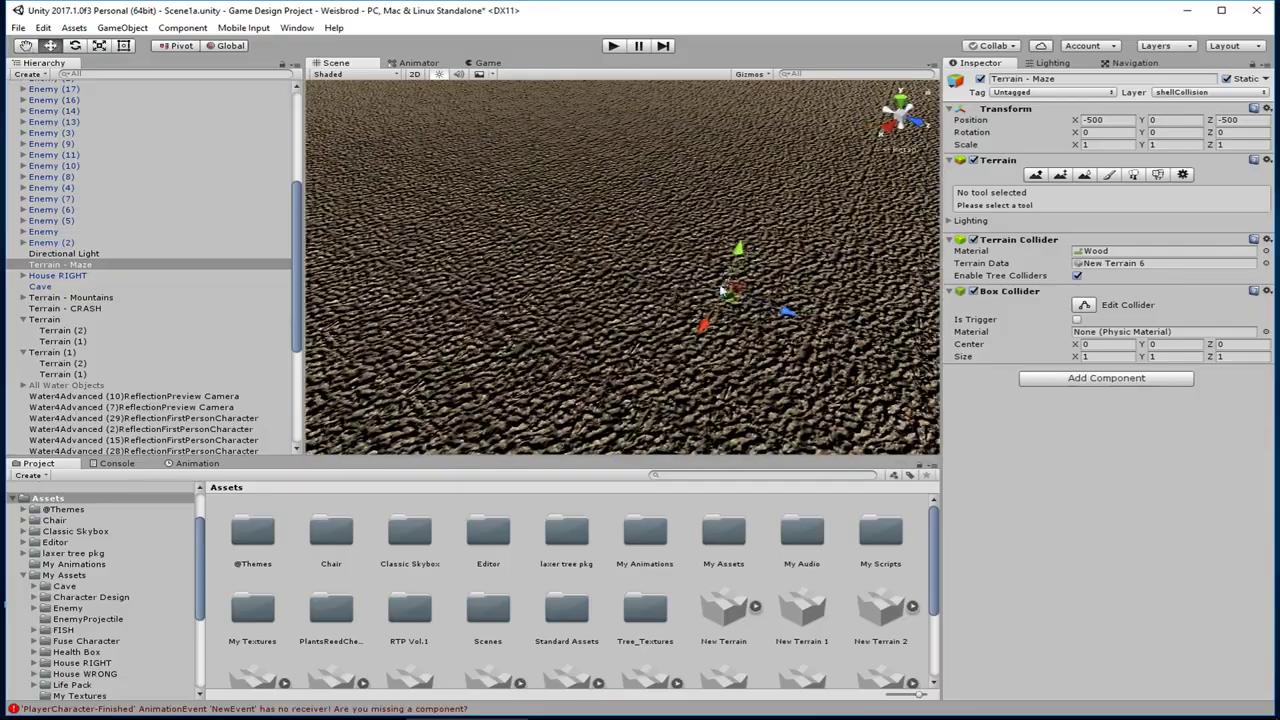
pyautogui.moveTo(664, 355); pyautogui.dragTo(812, 303, button='right')
pyautogui.moveTo(700, 345); pyautogui.dragTo(806, 301, button='middle')
pyautogui.moveTo(806, 300); pyautogui.dragTo(778, 307, button='right')
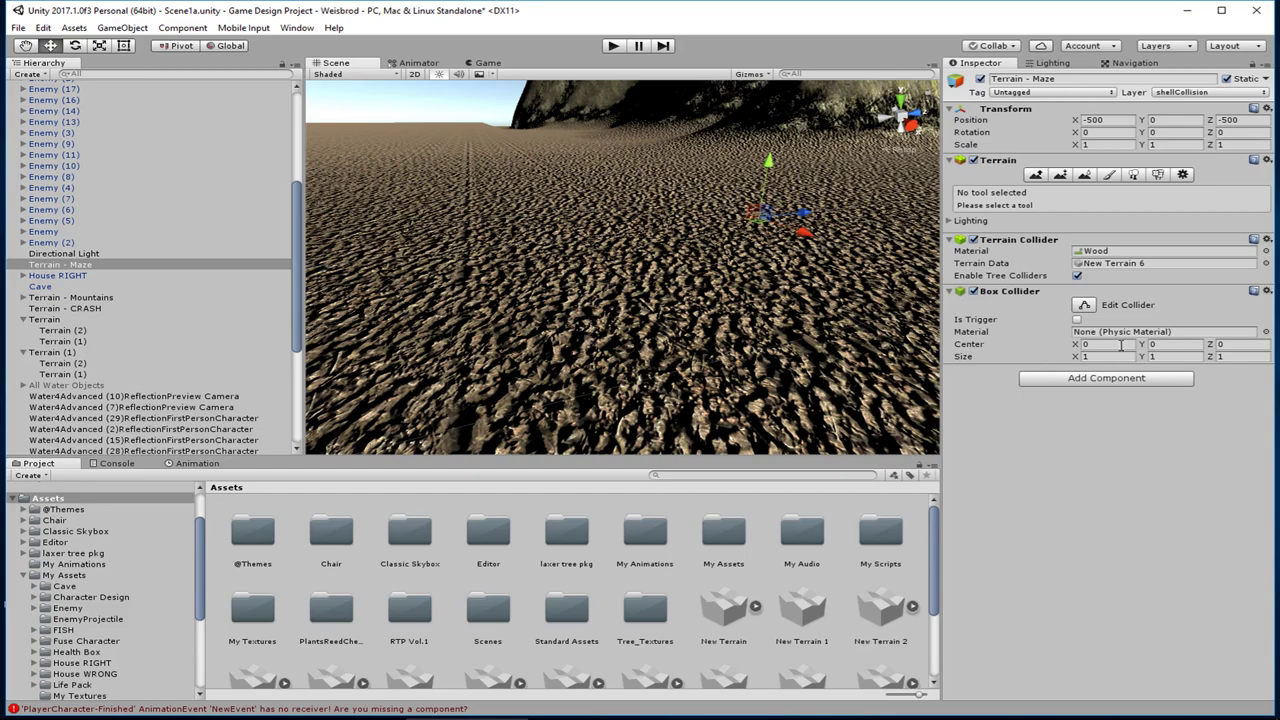
pyautogui.scroll(-10, 818, 252)
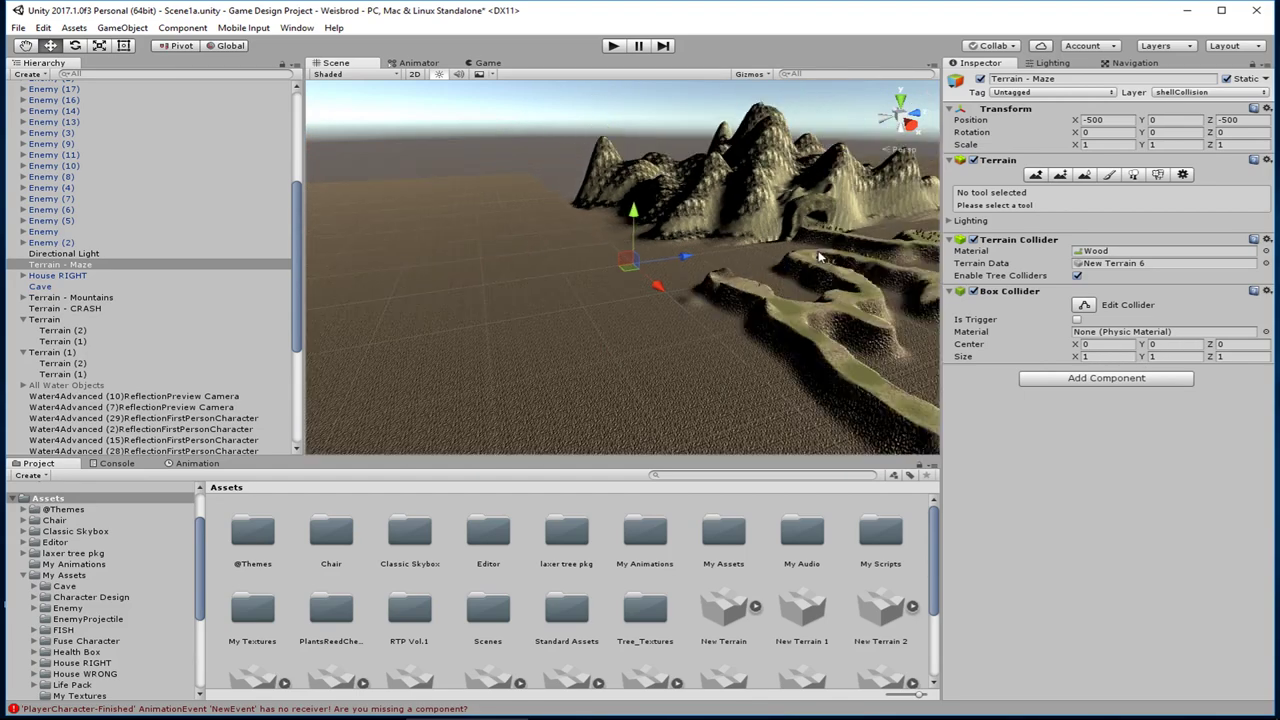
pyautogui.moveTo(818, 252); pyautogui.dragTo(641, 291, button='middle')
pyautogui.scroll(-3, 641, 291)
pyautogui.scroll(-3, 697, 303)
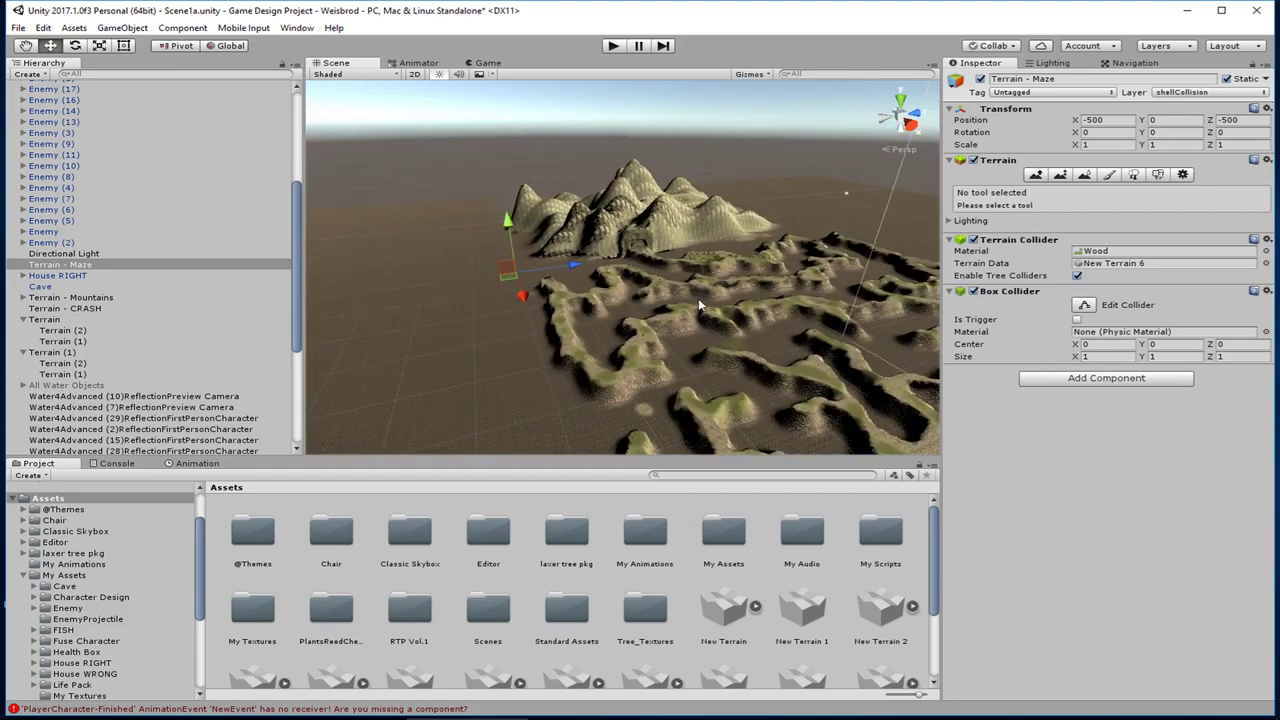
pyautogui.moveTo(793, 318); pyautogui.dragTo(747, 357, button='middle')
# Step: Set the Terrain - Maze box collider's size to 400 in Y and 1000 in X
pyautogui.click(1040, 333)
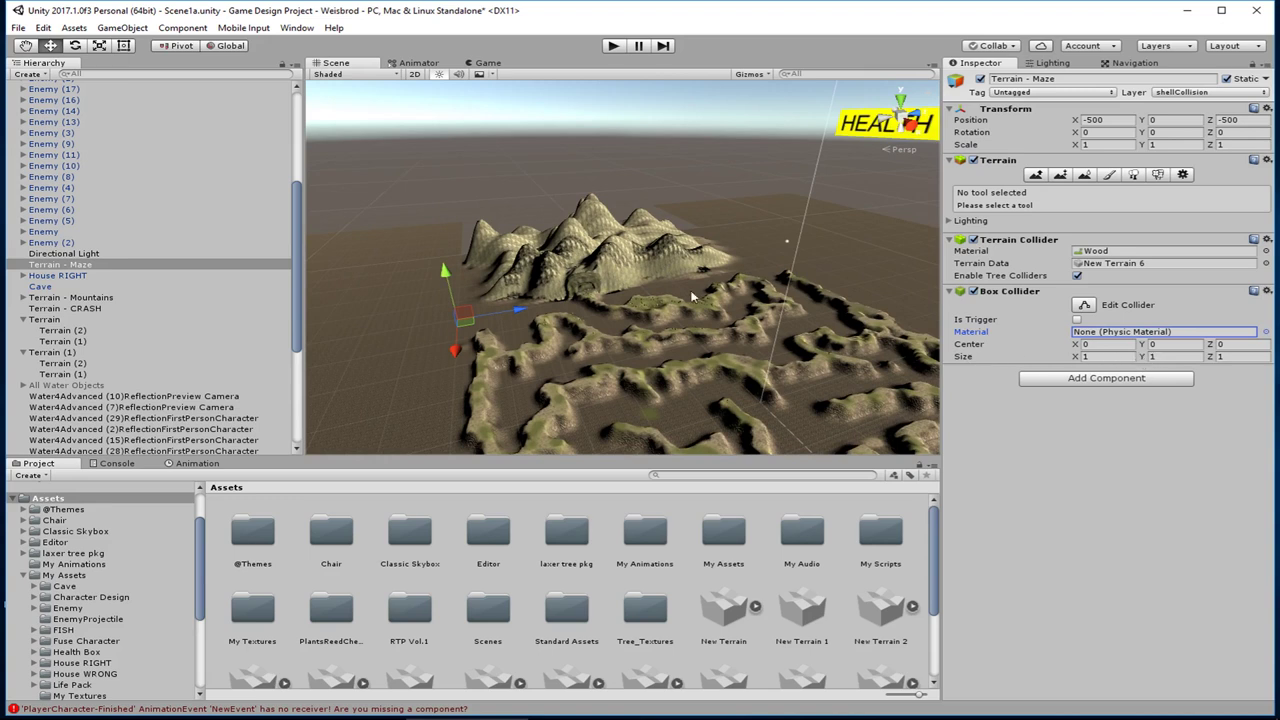
pyautogui.click(1174, 357)
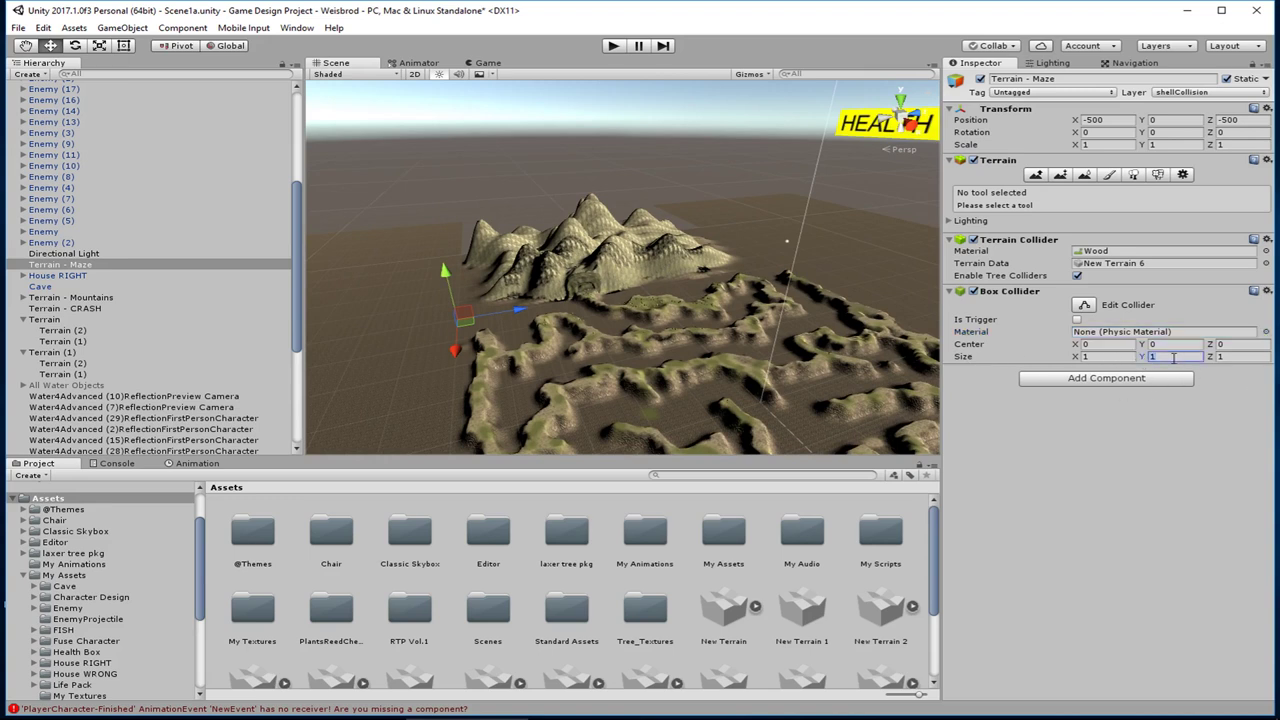
pyautogui.write('400')
pyautogui.keyDown('alt'); pyautogui.moveTo(378, 251); pyautogui.dragTo(568, 296); pyautogui.keyUp('alt')
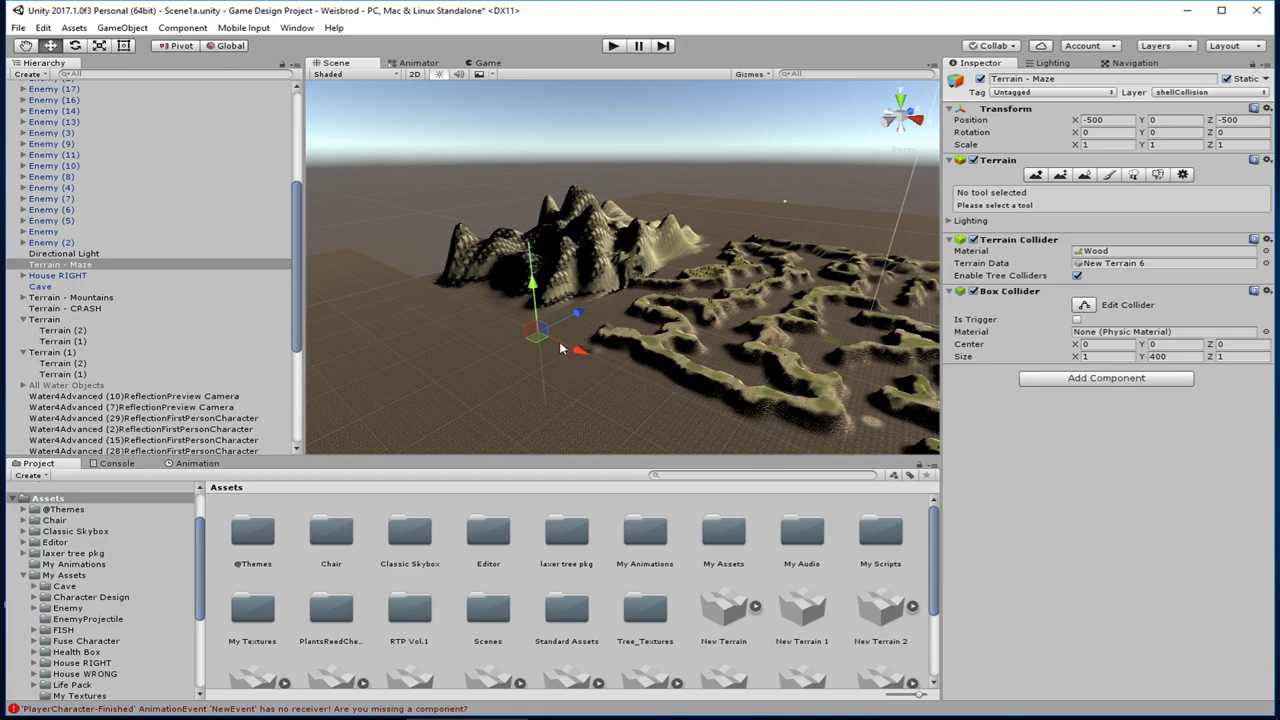
pyautogui.moveTo(1075, 357); pyautogui.dragTo(972, 431)
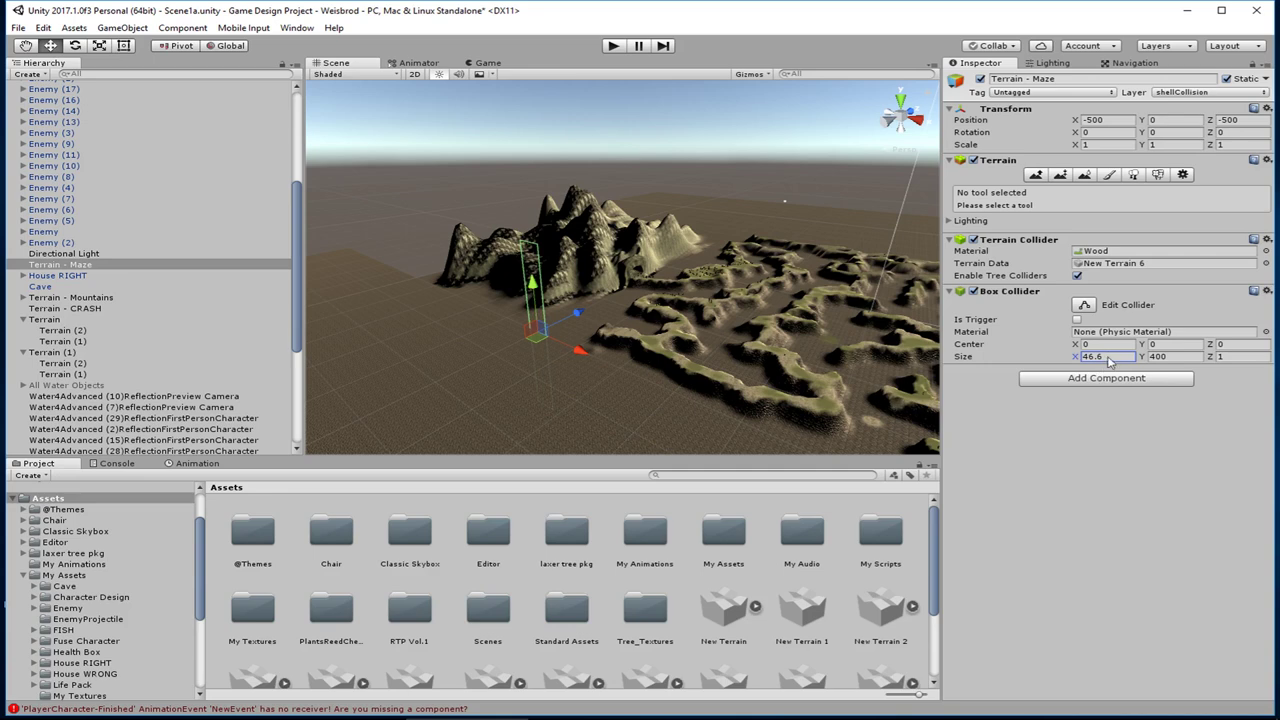
pyautogui.click(1108, 357)
pyautogui.write('1000')
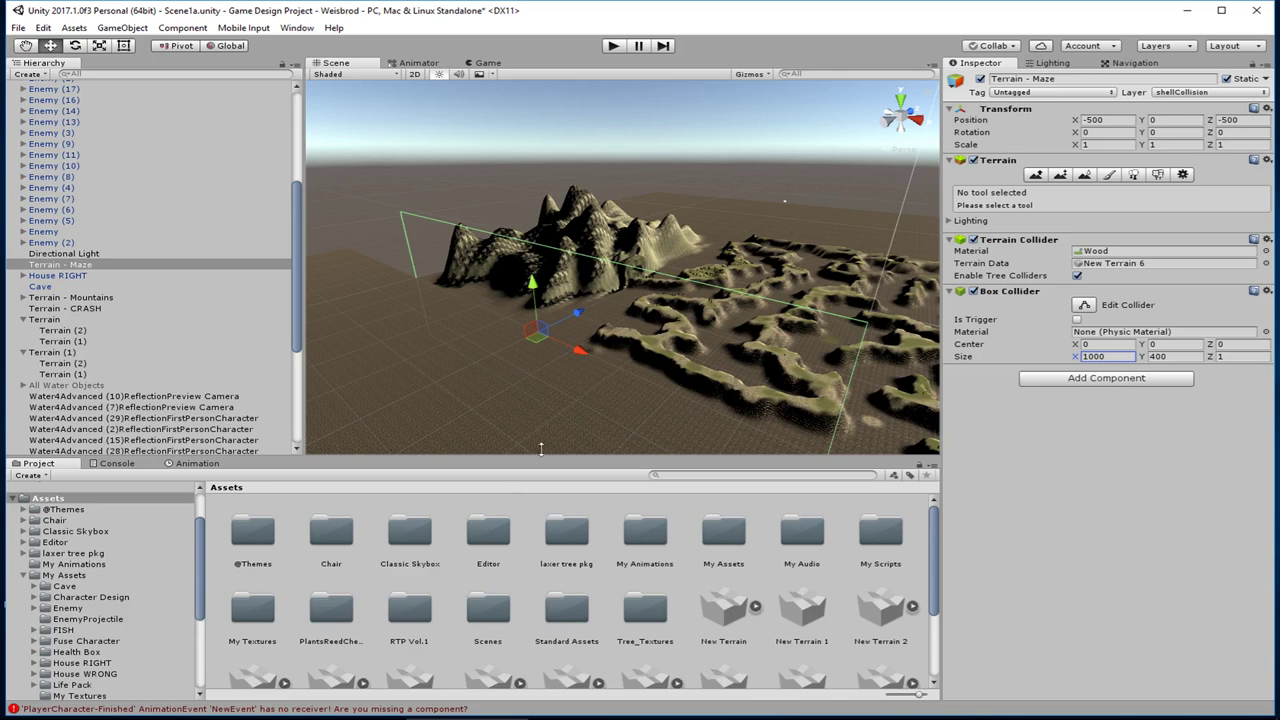
# Step: Set the box collider's center X to 500 to shift it along the edge of the maze
pyautogui.moveTo(655, 299); pyautogui.dragTo(373, 330, button='middle')
pyautogui.moveTo(373, 330); pyautogui.dragTo(773, 329, button='right')
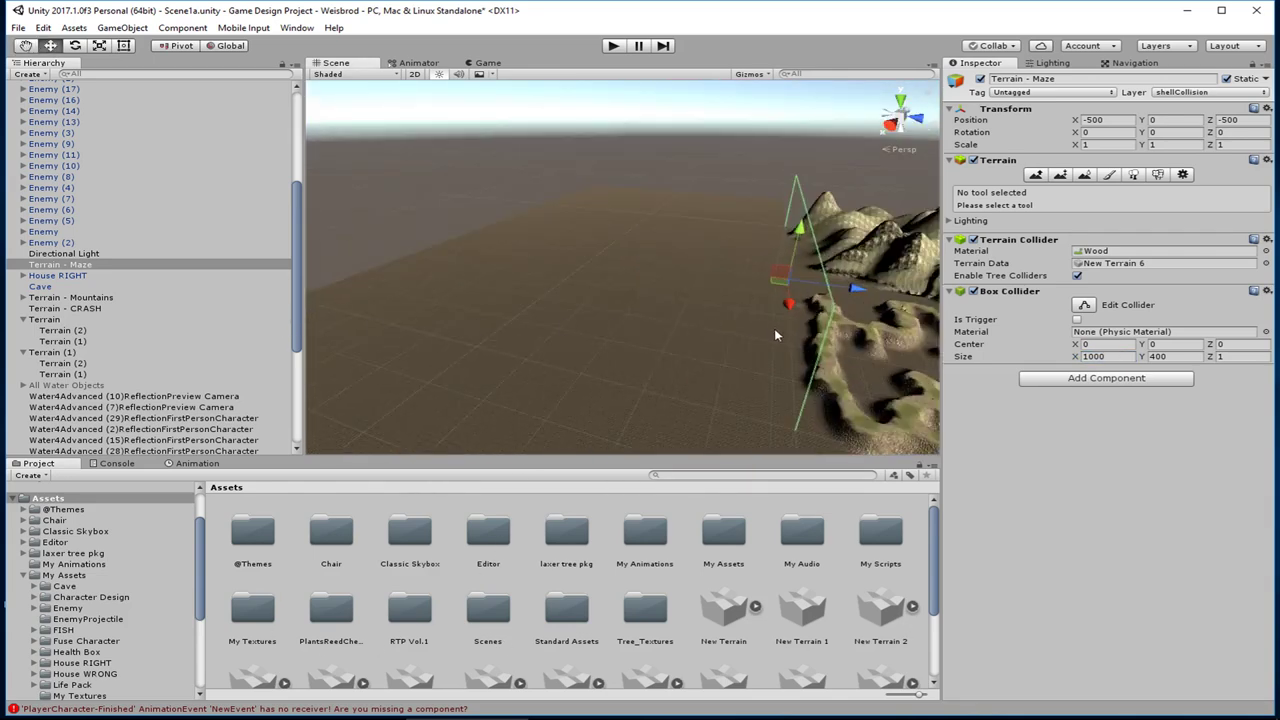
pyautogui.moveTo(773, 329); pyautogui.dragTo(574, 311, button='middle')
pyautogui.moveTo(573, 307)
pyautogui.keyDown('alt'); pyautogui.mouseDown()
pyautogui.moveTo(525, 294)
pyautogui.moveTo(561, 289)
pyautogui.mouseUp(); pyautogui.keyUp('alt')
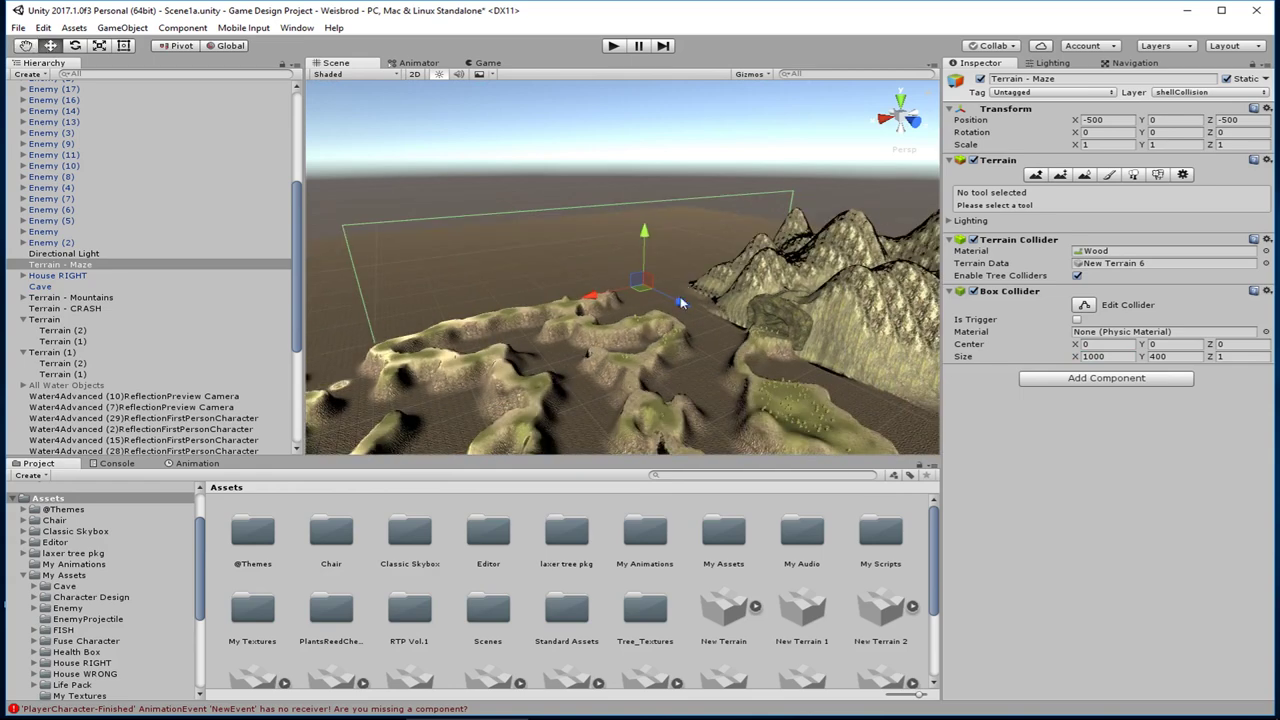
pyautogui.keyDown('alt'); pyautogui.moveTo(460, 330); pyautogui.dragTo(647, 310); pyautogui.keyUp('alt')
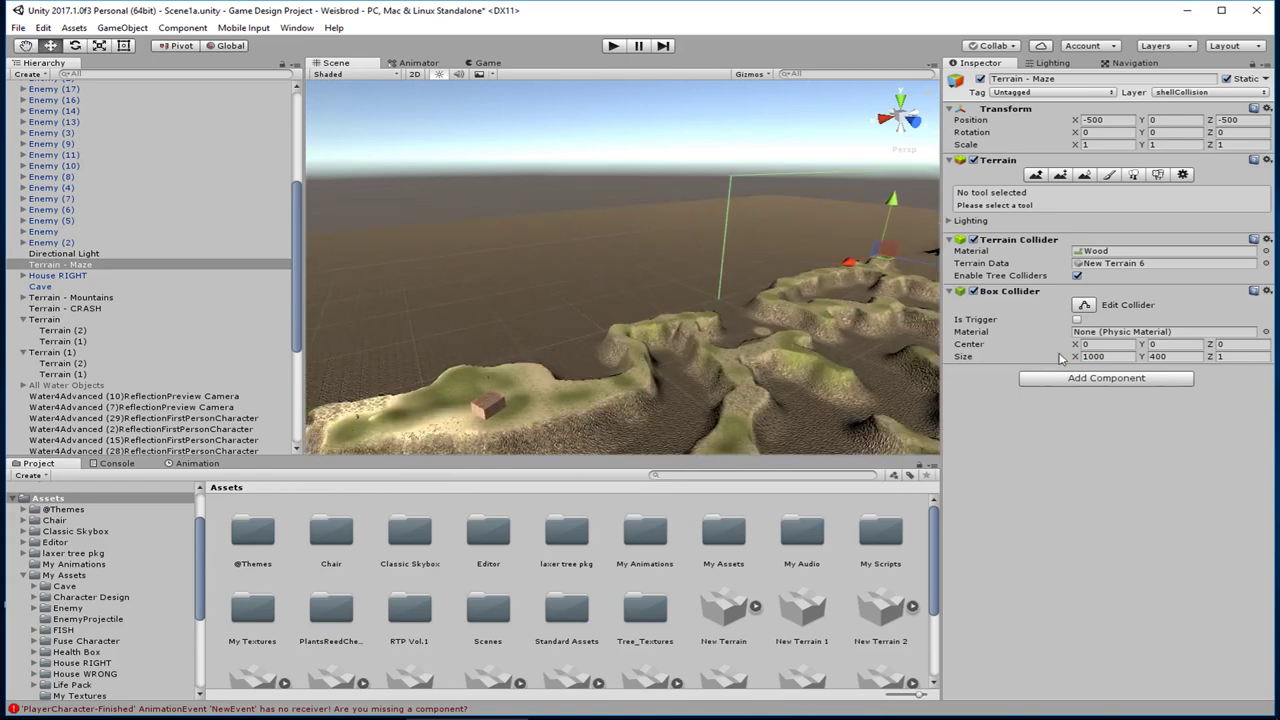
pyautogui.click(1100, 344)
pyautogui.write('500')
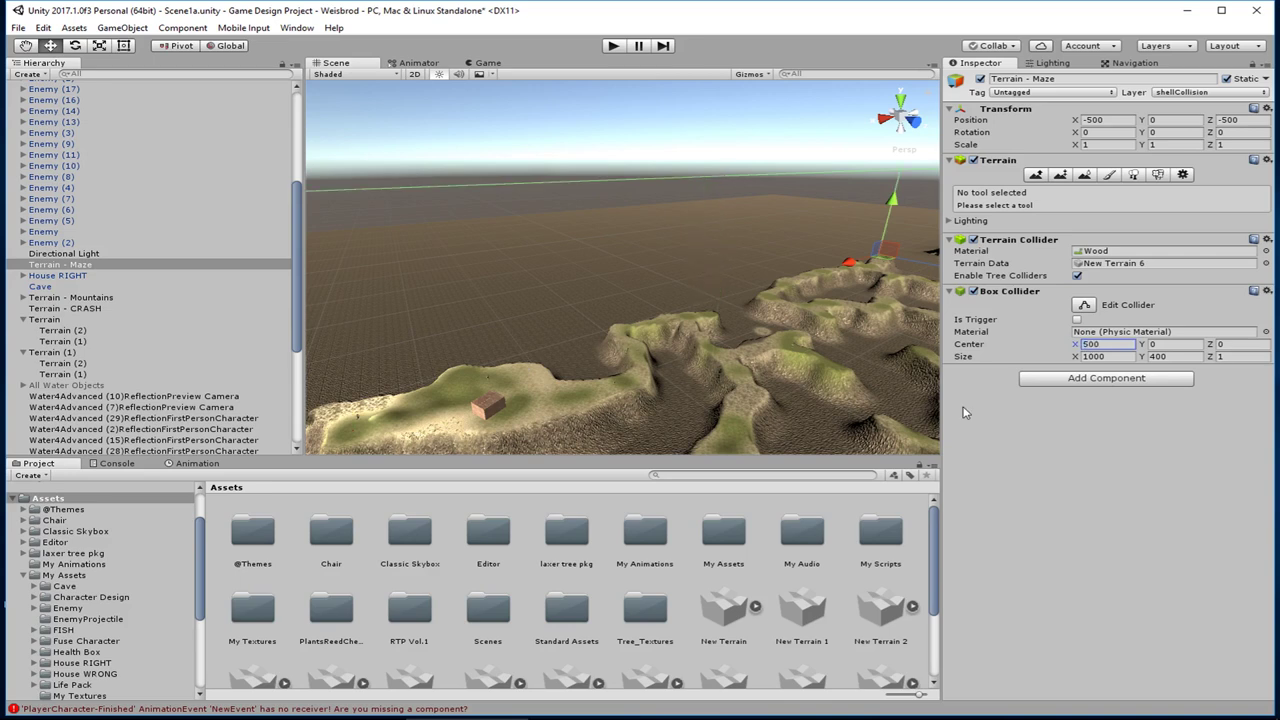
# Step: Examine how the box collider wall runs along the maze edge from the crash site corner to the mountain terrain
pyautogui.scroll(-8, 664, 316)
pyautogui.moveTo(560, 332); pyautogui.dragTo(792, 313, button='right')
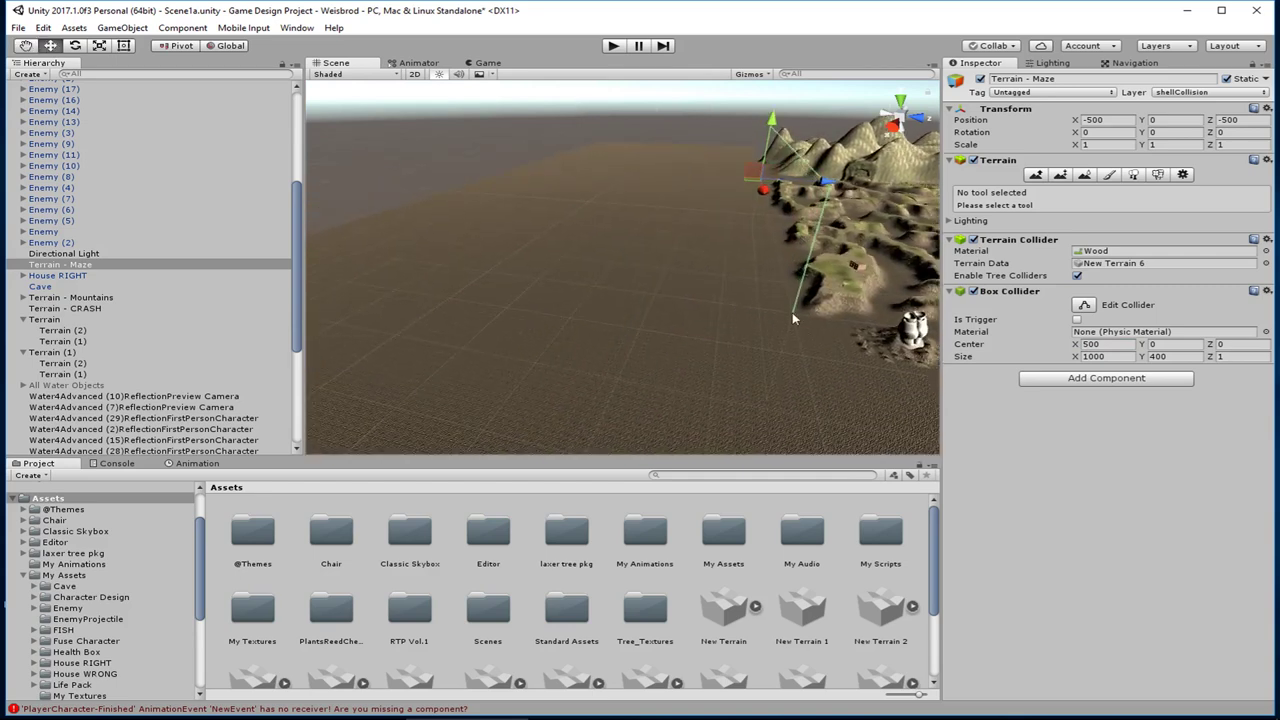
pyautogui.keyDown('alt'); pyautogui.moveTo(792, 312); pyautogui.dragTo(737, 278); pyautogui.keyUp('alt')
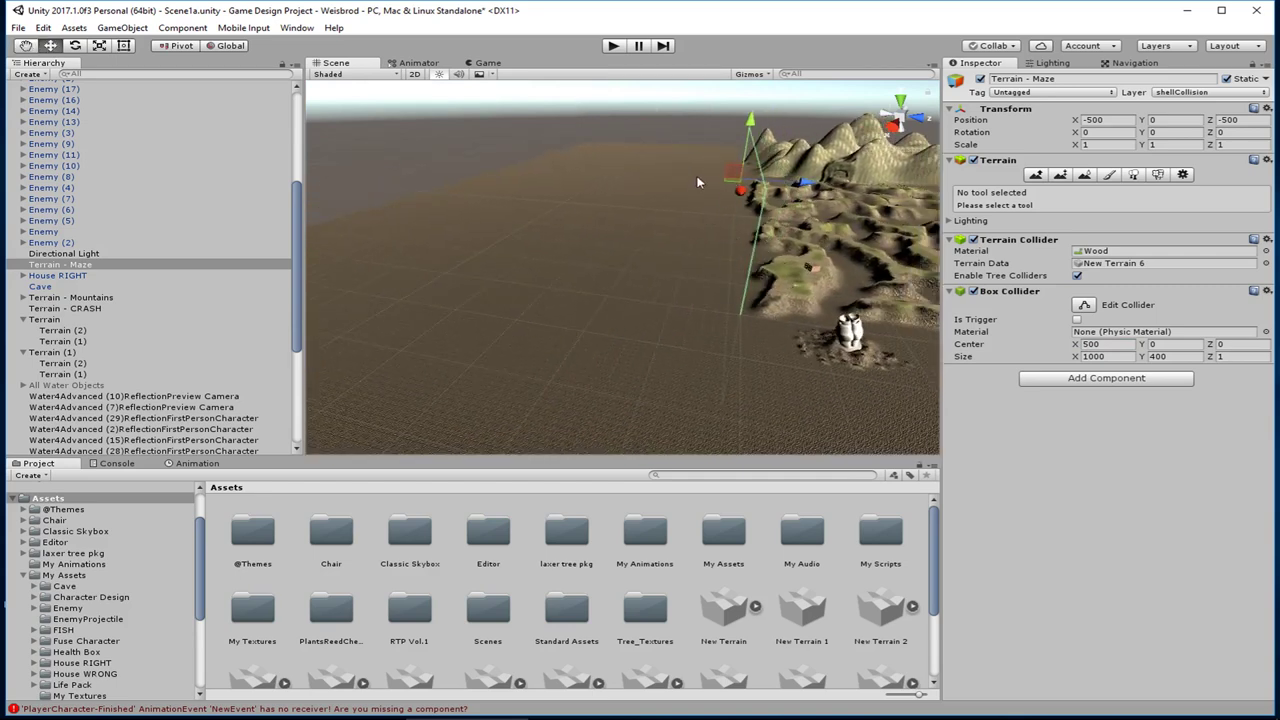
pyautogui.keyDown('alt'); pyautogui.moveTo(813, 302); pyautogui.dragTo(746, 310); pyautogui.keyUp('alt')
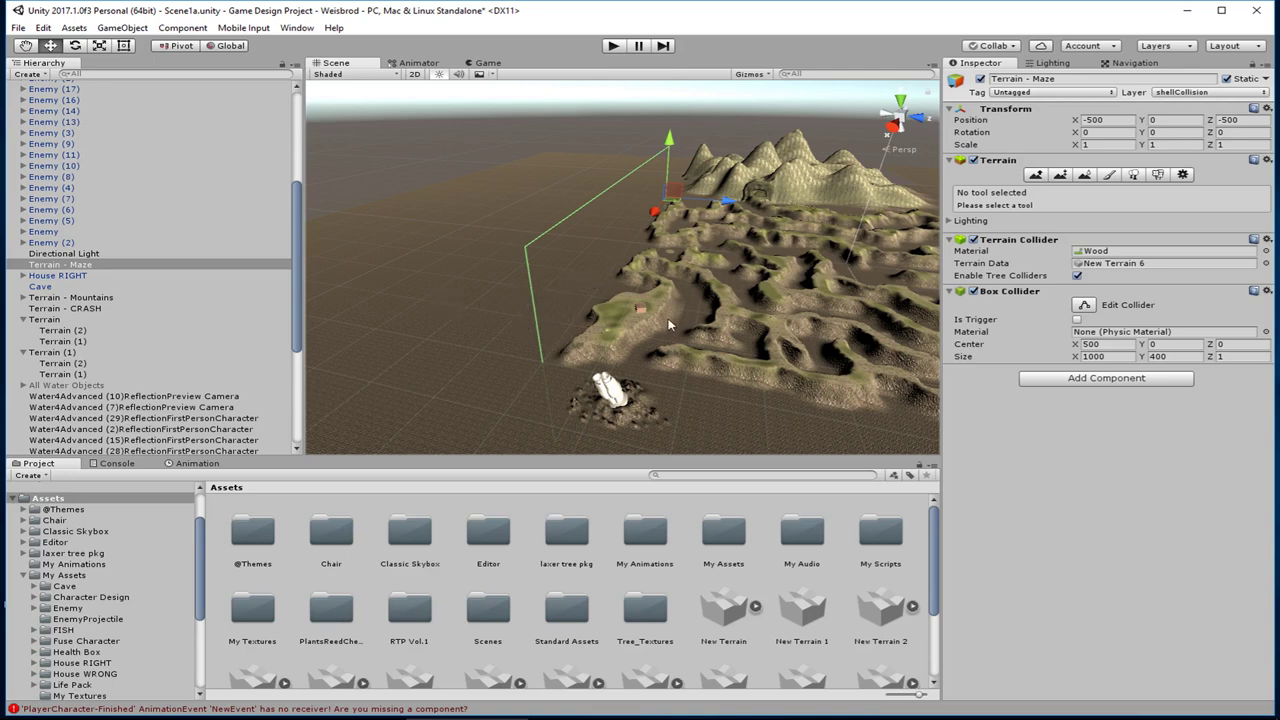
pyautogui.moveTo(670, 324); pyautogui.dragTo(644, 329, button='middle')
pyautogui.moveTo(644, 329); pyautogui.dragTo(470, 322, button='right')
pyautogui.moveTo(705, 376); pyautogui.dragTo(625, 360, button='middle')
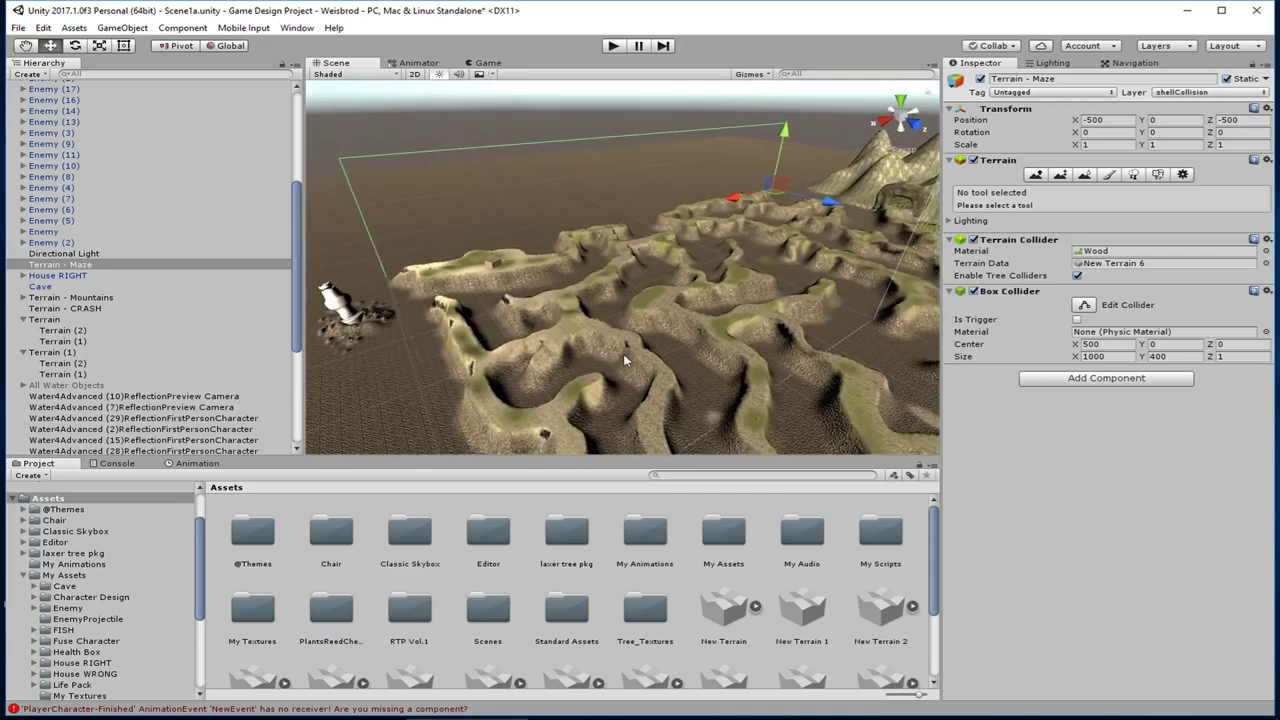
pyautogui.keyDown('alt'); pyautogui.moveTo(624, 360); pyautogui.dragTo(515, 364); pyautogui.keyUp('alt')
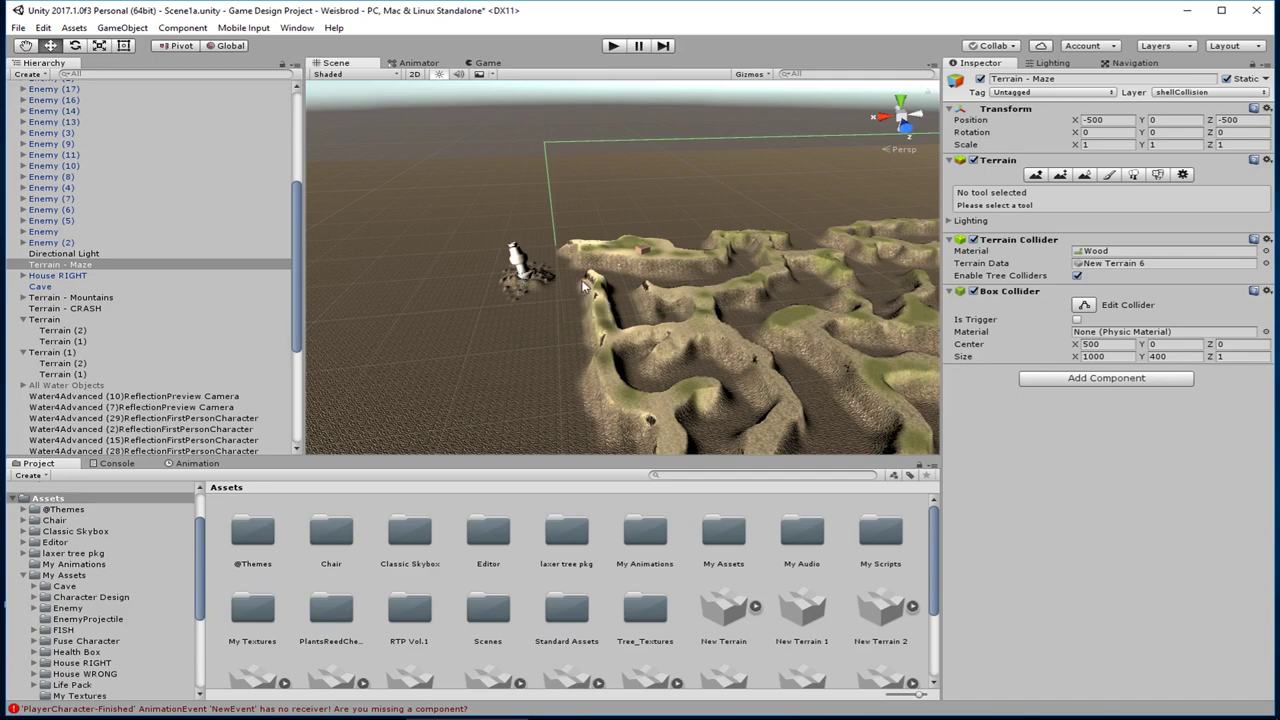
pyautogui.keyDown('alt'); pyautogui.moveTo(584, 298); pyautogui.dragTo(514, 352); pyautogui.keyUp('alt')
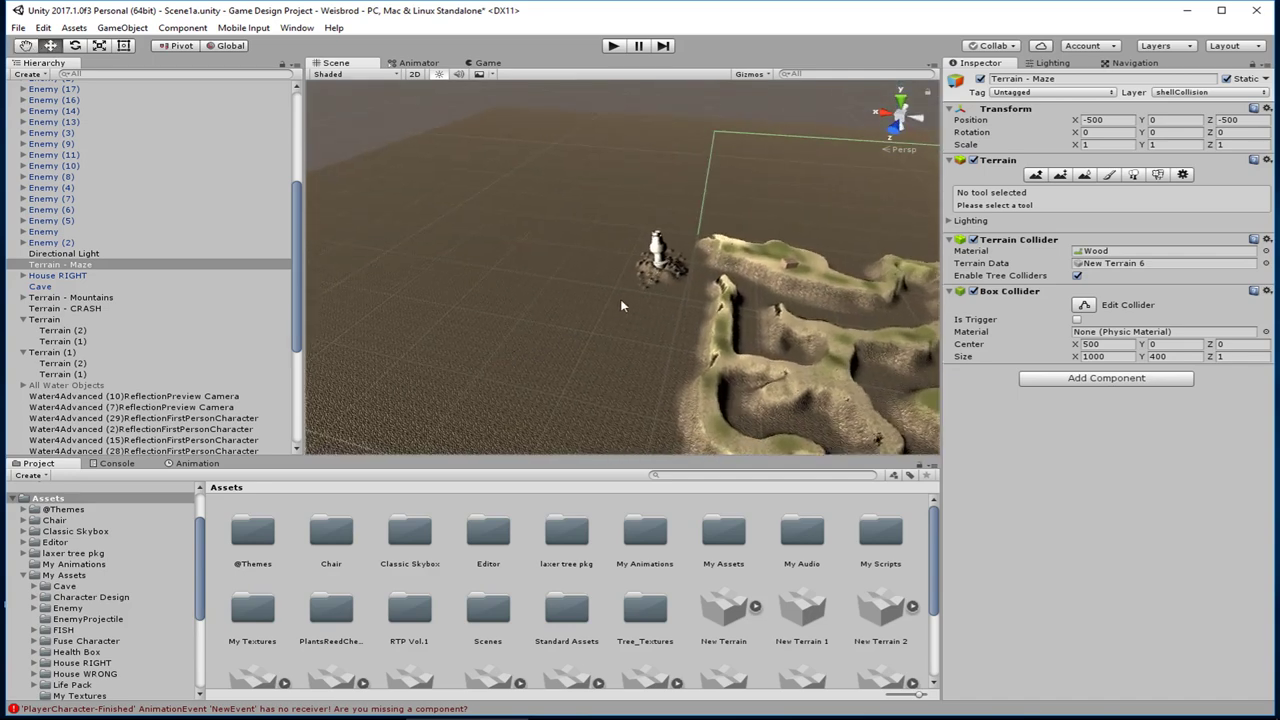
pyautogui.moveTo(623, 306); pyautogui.dragTo(518, 288, button='middle')
pyautogui.scroll(-6, 518, 288)
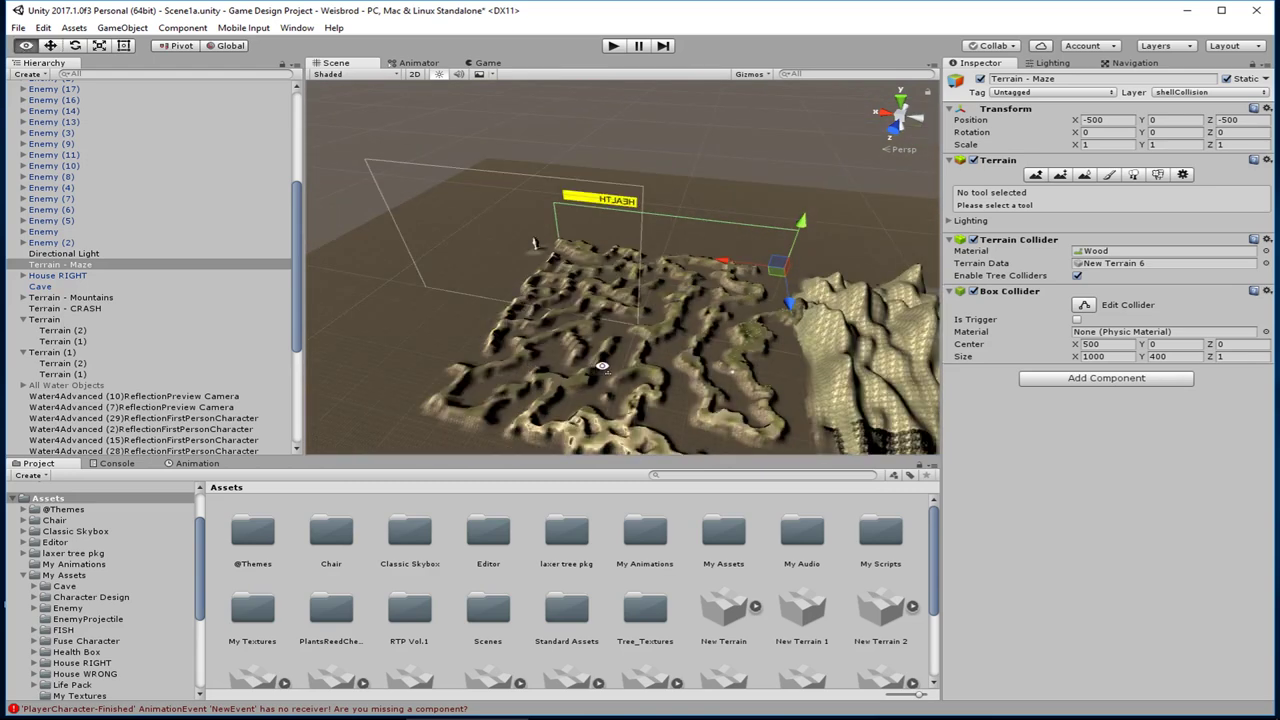
pyautogui.keyDown('alt'); pyautogui.moveTo(603, 367); pyautogui.dragTo(493, 302); pyautogui.keyUp('alt')
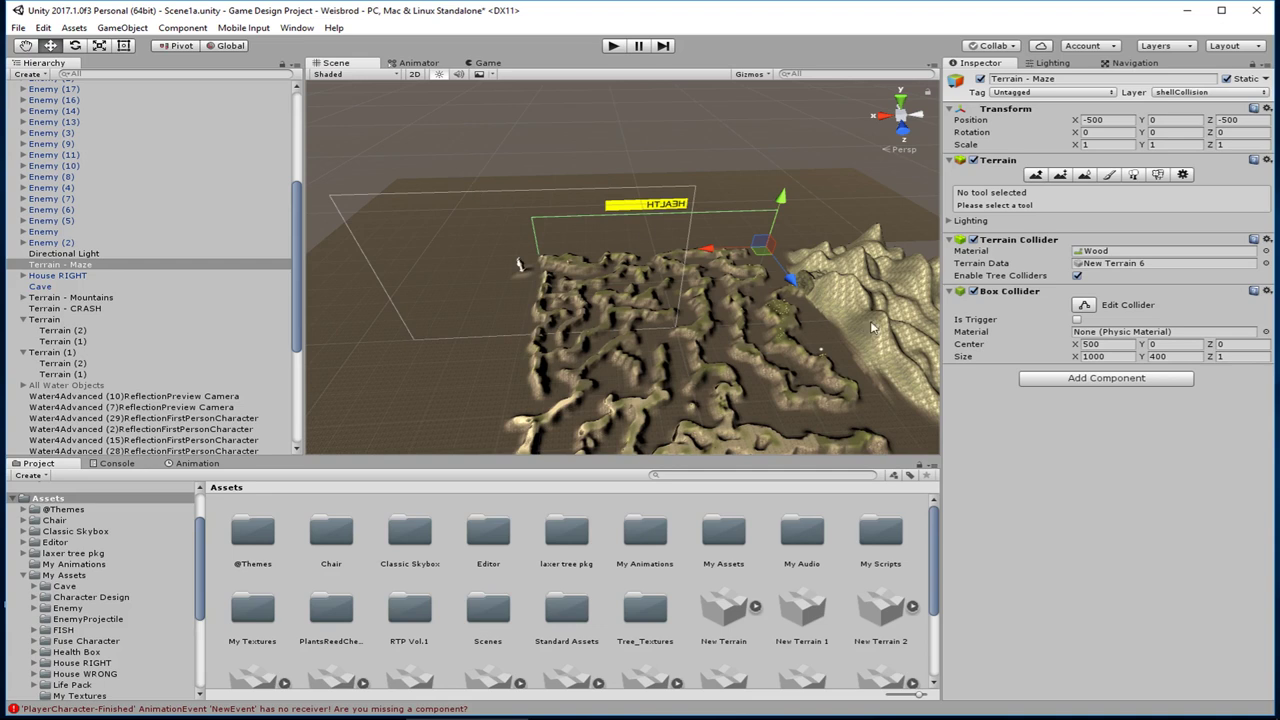
# Step: Add a second Box Collider component to Terrain - Maze
pyautogui.click(1066, 378)
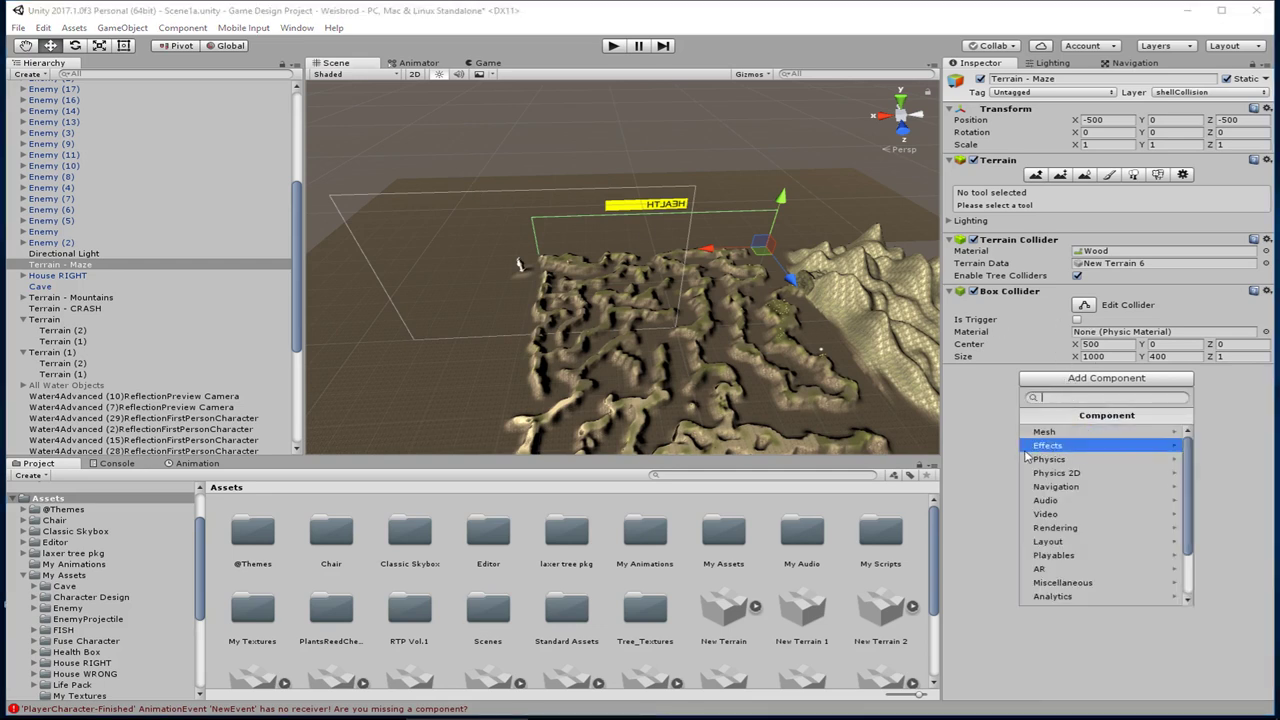
pyautogui.write('box')
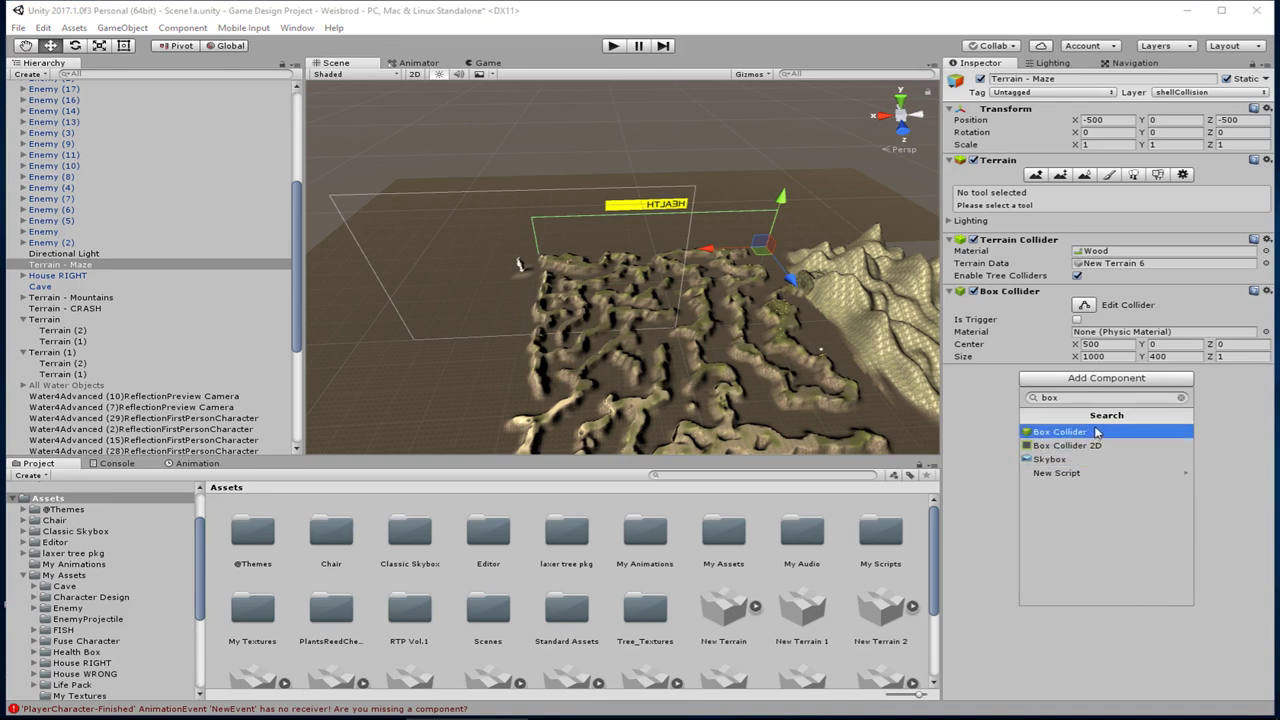
pyautogui.press('Up')
pyautogui.click(1084, 434)
pyautogui.moveTo(742, 309); pyautogui.dragTo(675, 313, button='middle')
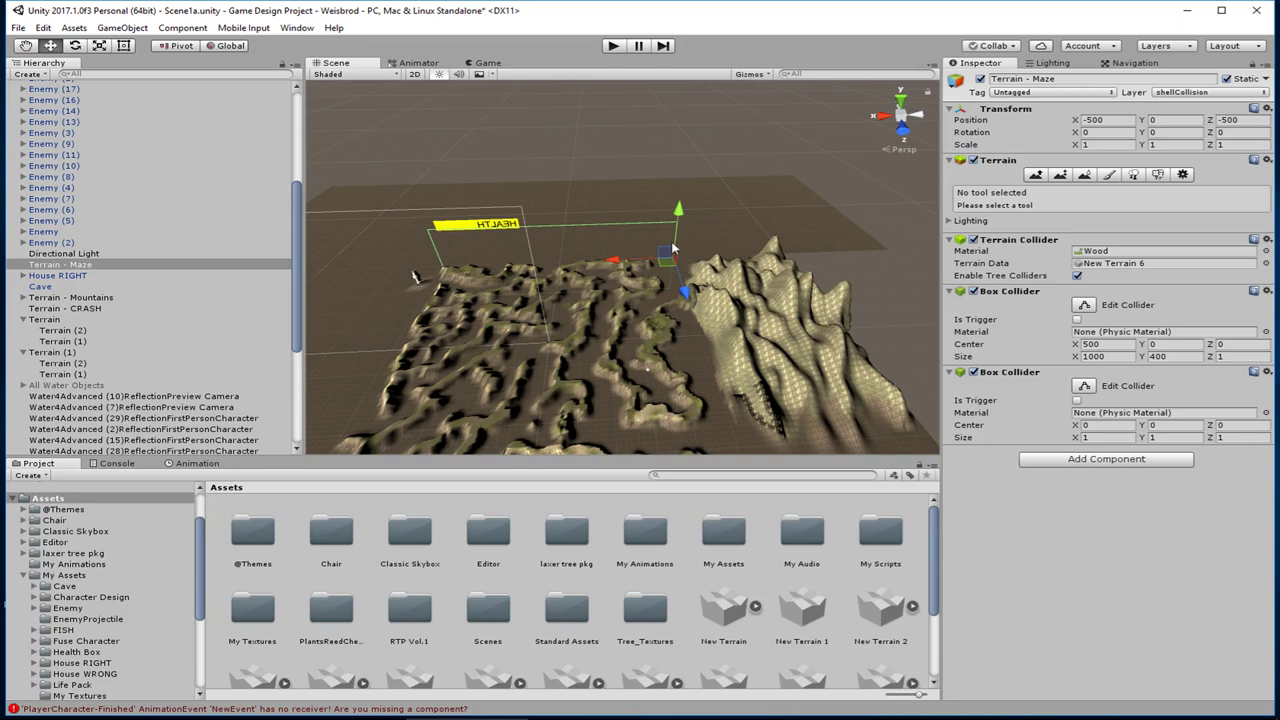
# Step: Set the second box collider's size to 400 in Y and 1000 in Z
pyautogui.click(1170, 438)
pyautogui.click(1232, 437)
pyautogui.write('1000')
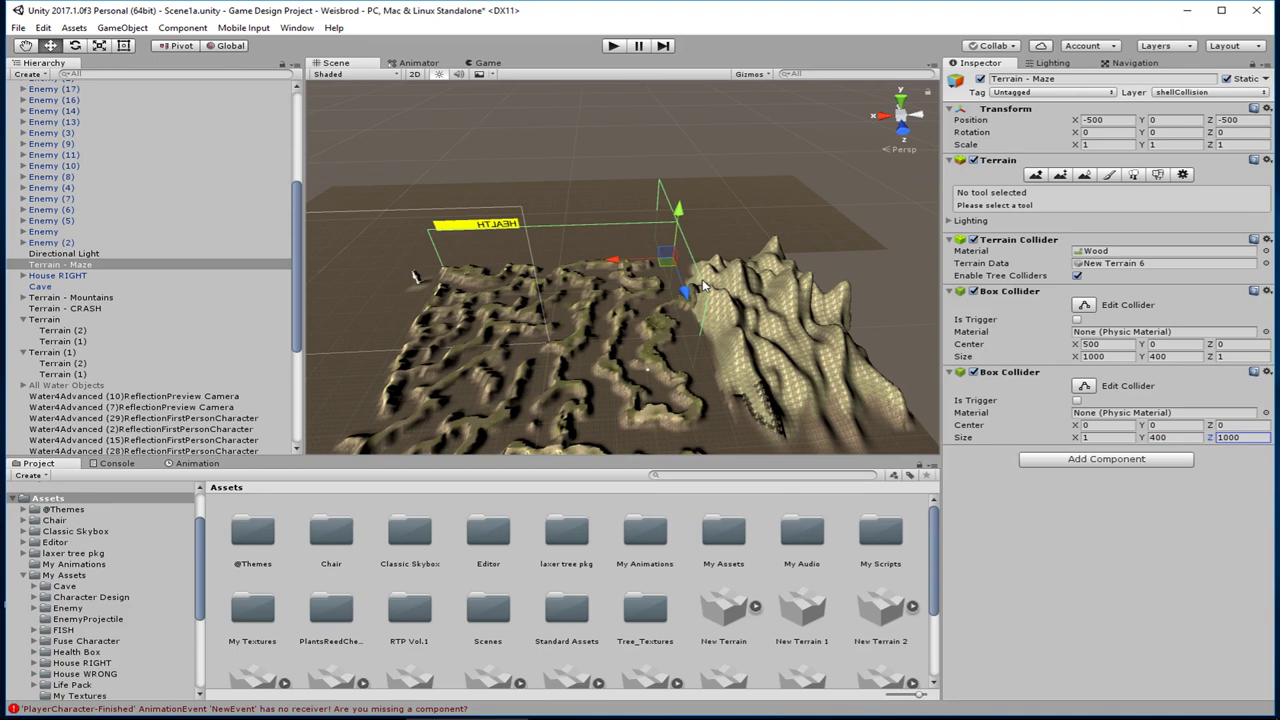
# Step: Set the second box collider's center to 500 in Z and 1000 in X, along the maze's crash site side
pyautogui.click(1250, 425)
pyautogui.write('500')
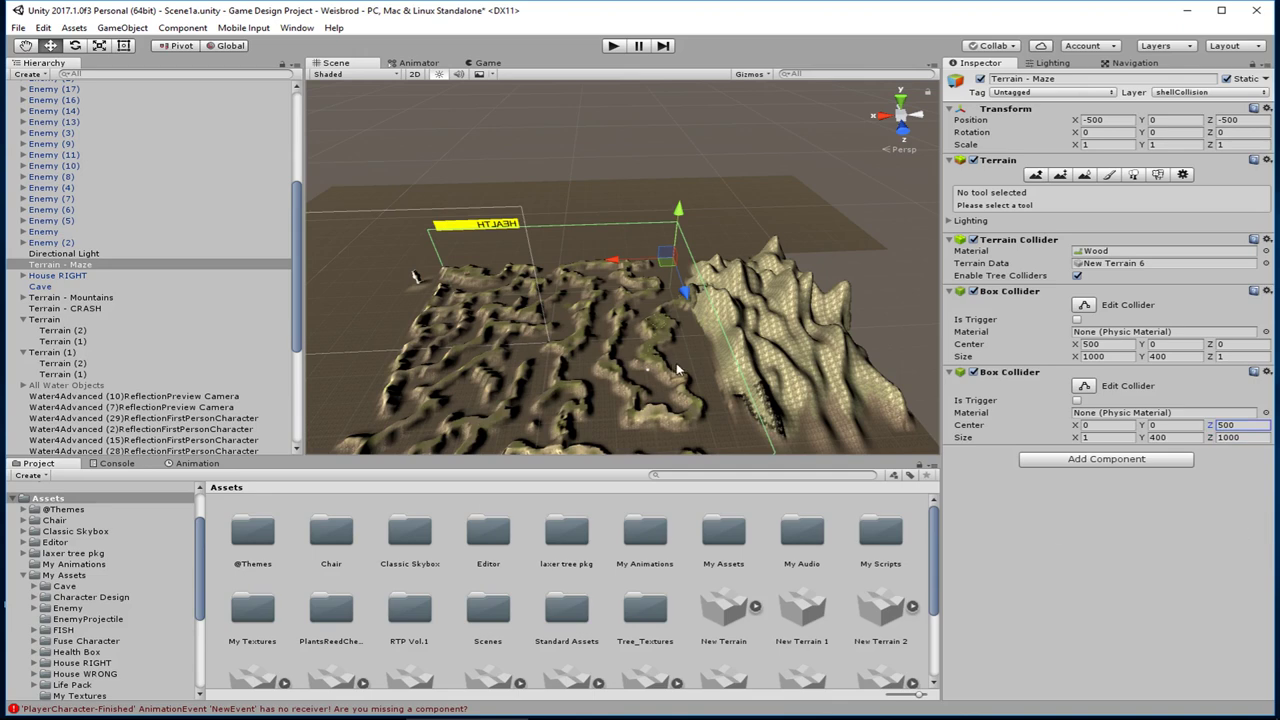
pyautogui.moveTo(467, 373); pyautogui.dragTo(535, 356, button='middle')
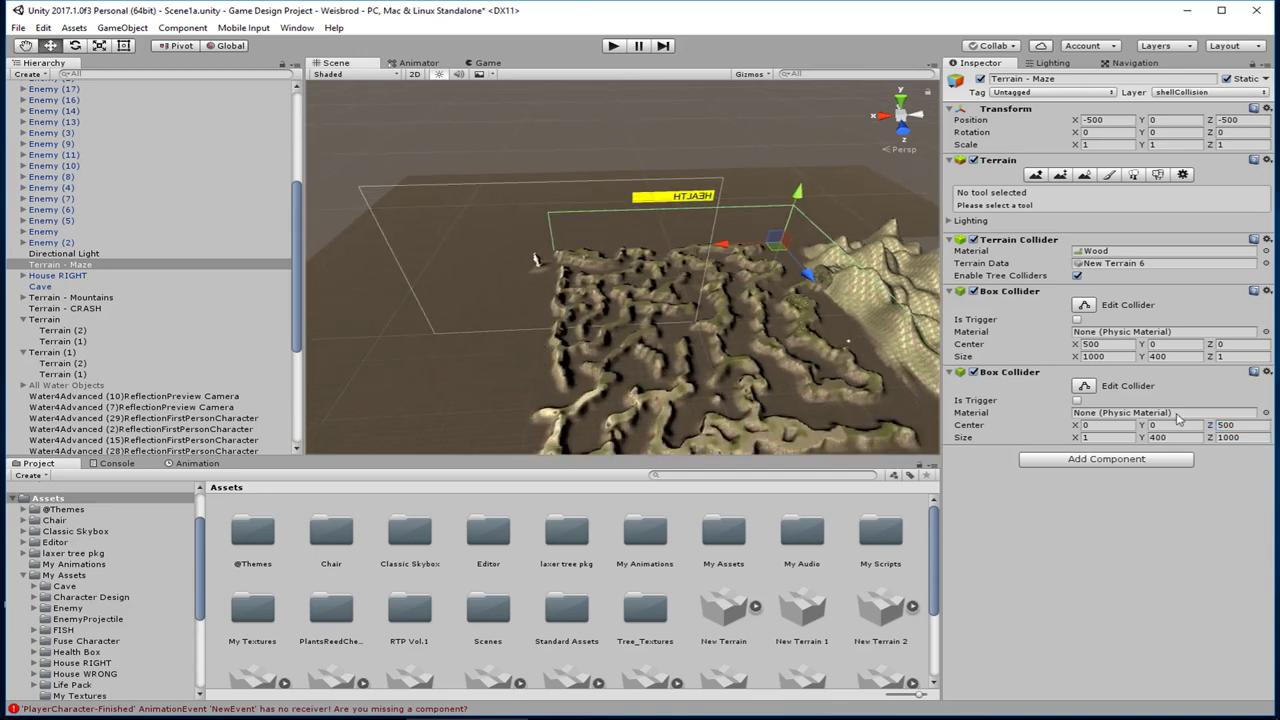
pyautogui.click(1120, 425)
pyautogui.write('1000')
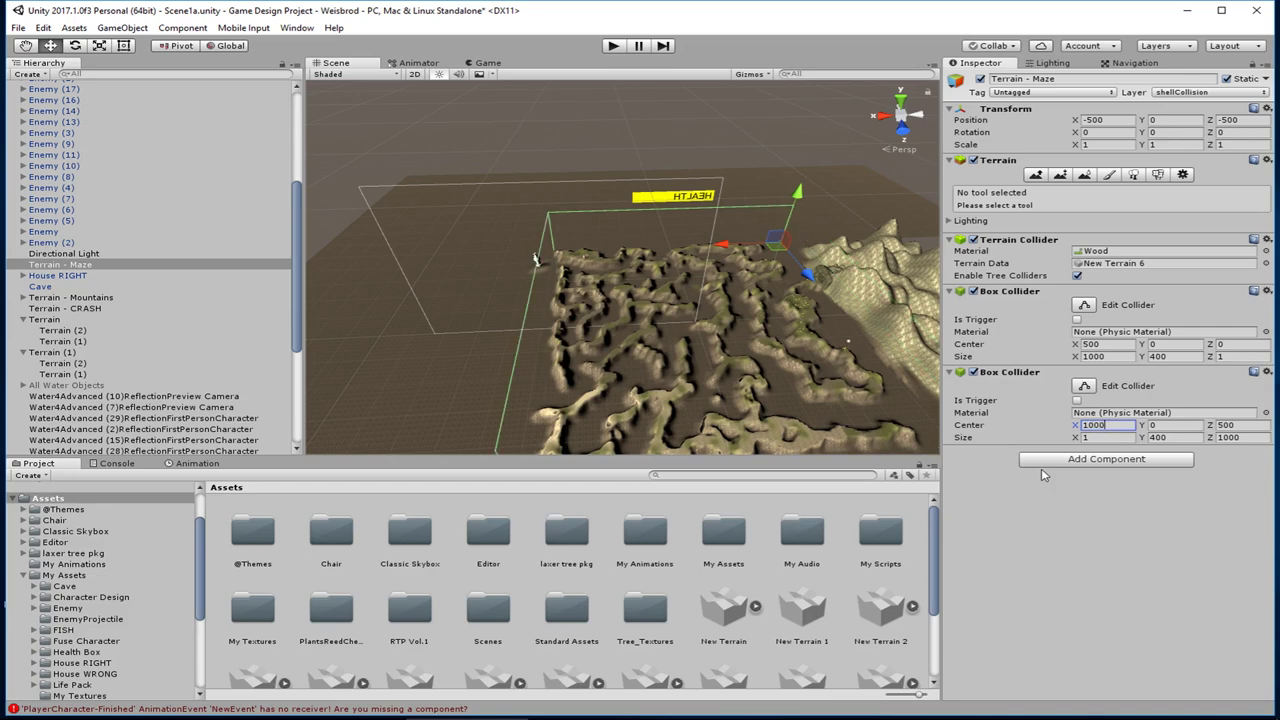
# Step: Raise both box colliders by setting their center Y to 100
pyautogui.moveTo(718, 400); pyautogui.dragTo(685, 300, button='middle')
pyautogui.moveTo(685, 300); pyautogui.dragTo(678, 262, button='right')
pyautogui.moveTo(678, 262); pyautogui.dragTo(638, 322, button='middle')
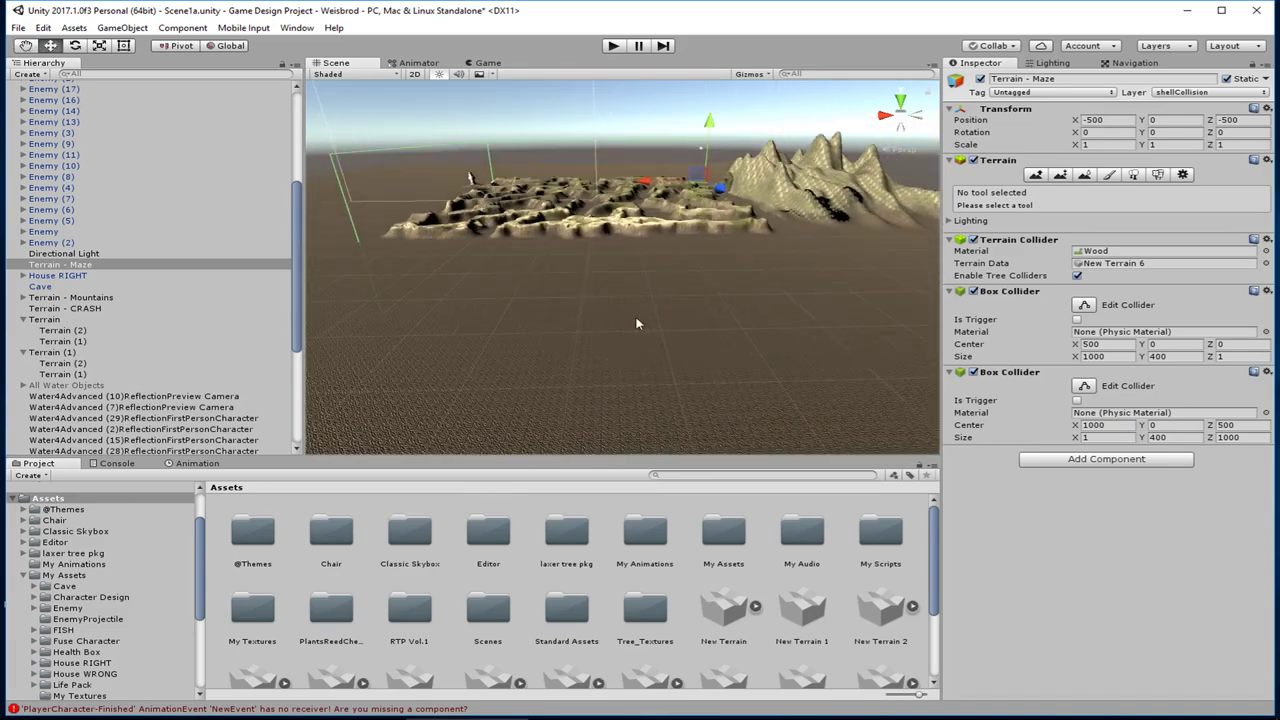
pyautogui.moveTo(636, 296); pyautogui.dragTo(684, 275, button='right')
pyautogui.moveTo(684, 275); pyautogui.dragTo(670, 360, button='middle')
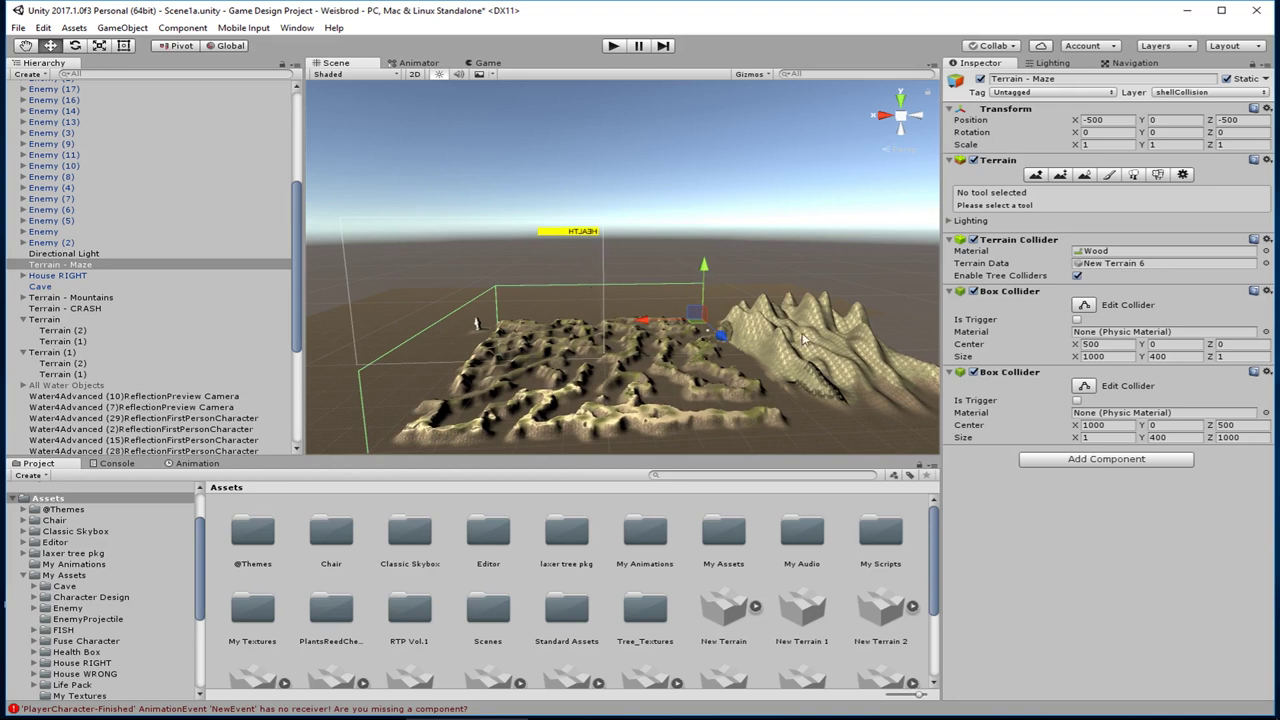
pyautogui.click(1168, 344)
pyautogui.write('00')
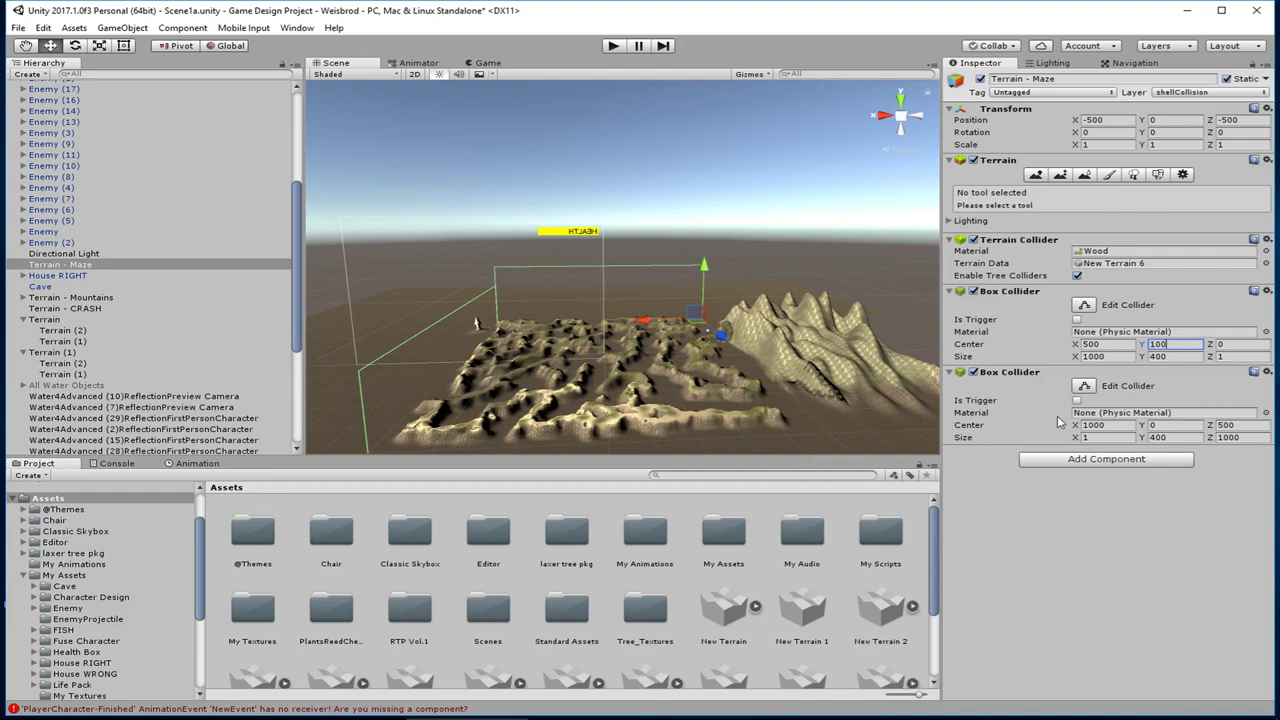
pyautogui.click(1155, 425)
pyautogui.write('100')
# Step: Examine where the second collider wall passes relative to the crash site at the maze corner
pyautogui.moveTo(443, 286); pyautogui.dragTo(500, 296, button='middle')
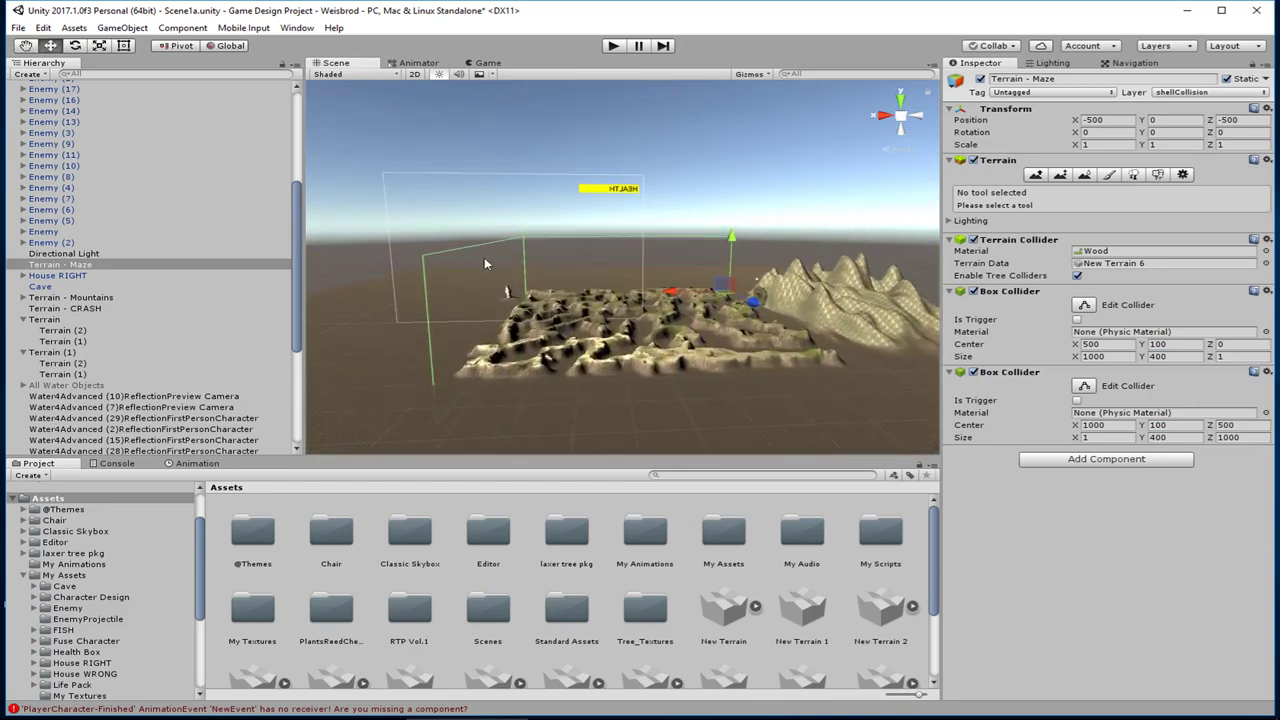
pyautogui.keyDown('alt'); pyautogui.moveTo(480, 266); pyautogui.dragTo(743, 350); pyautogui.keyUp('alt')
pyautogui.moveTo(743, 350); pyautogui.dragTo(790, 382, button='middle')
pyautogui.moveTo(615, 325); pyautogui.dragTo(578, 276, button='middle')
pyautogui.keyDown('alt'); pyautogui.moveTo(583, 285); pyautogui.dragTo(557, 228); pyautogui.keyUp('alt')
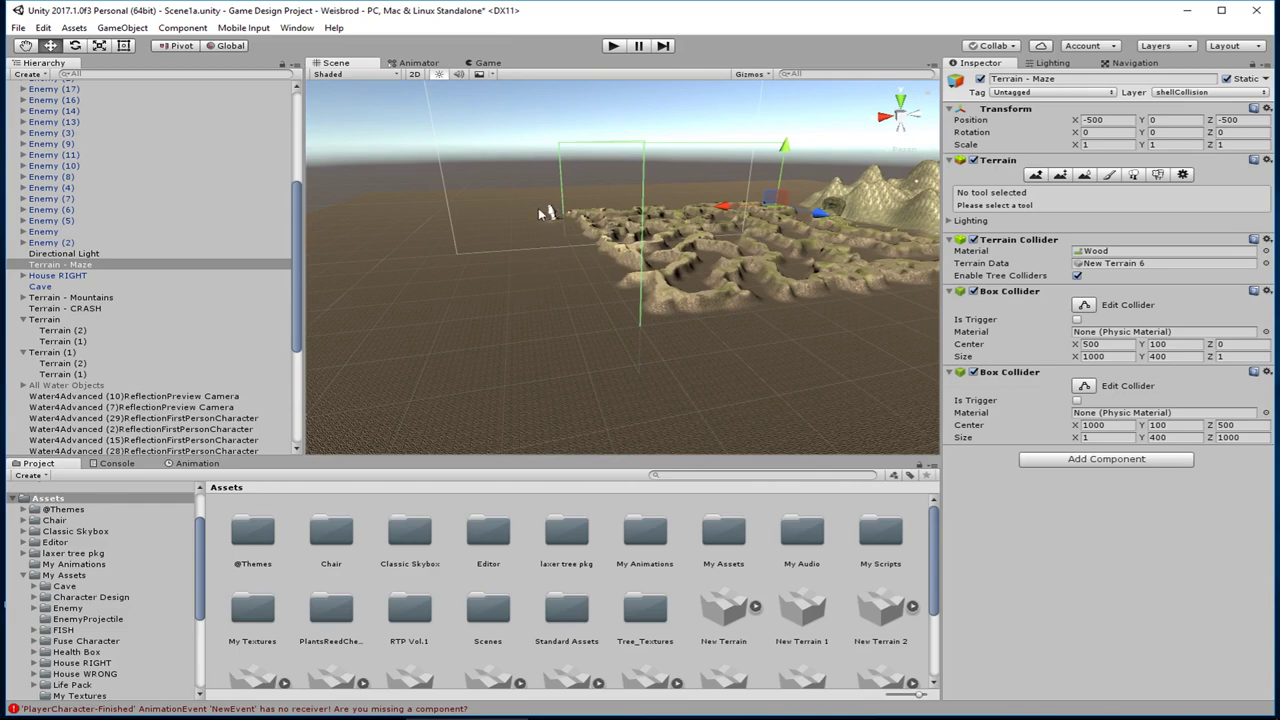
pyautogui.scroll(5, 538, 213)
pyautogui.scroll(-4, 529, 226)
pyautogui.moveTo(534, 170); pyautogui.dragTo(533, 315, button='middle')
pyautogui.moveTo(533, 315); pyautogui.dragTo(563, 434, button='right')
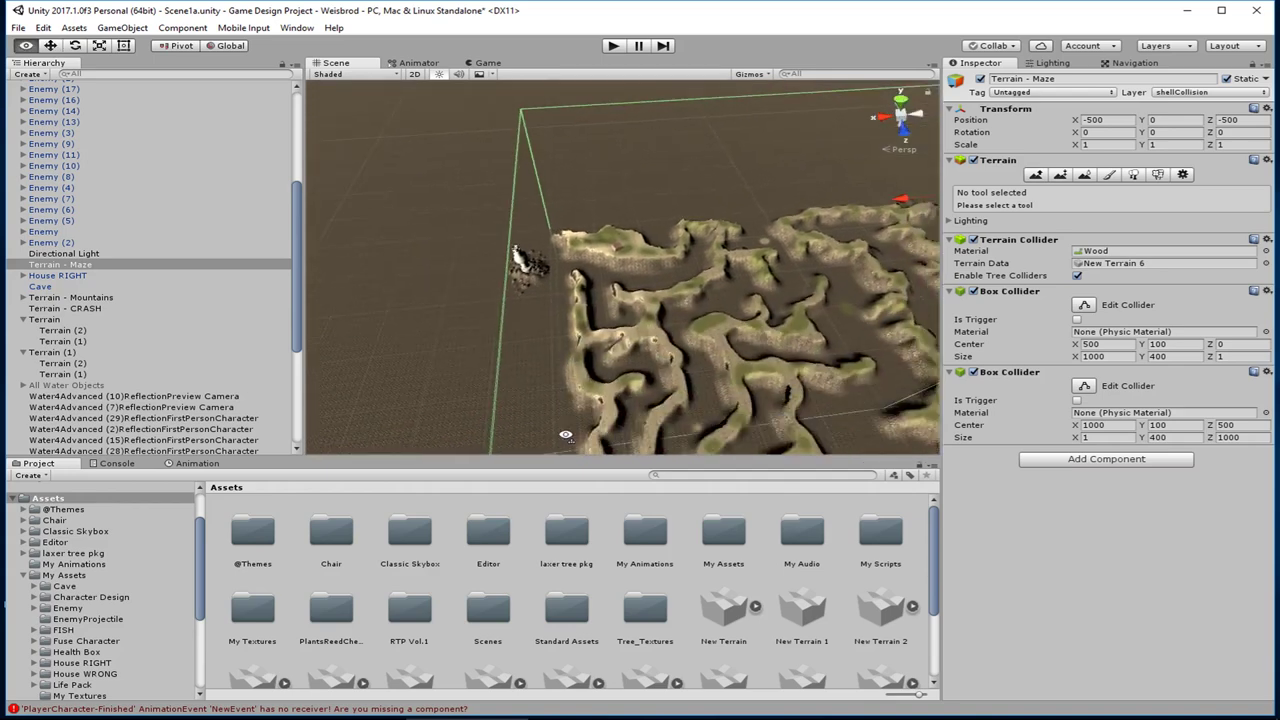
pyautogui.scroll(3, 600, 258)
pyautogui.moveTo(600, 250); pyautogui.dragTo(619, 287, button='right')
pyautogui.moveTo(593, 250); pyautogui.dragTo(640, 250, button='middle')
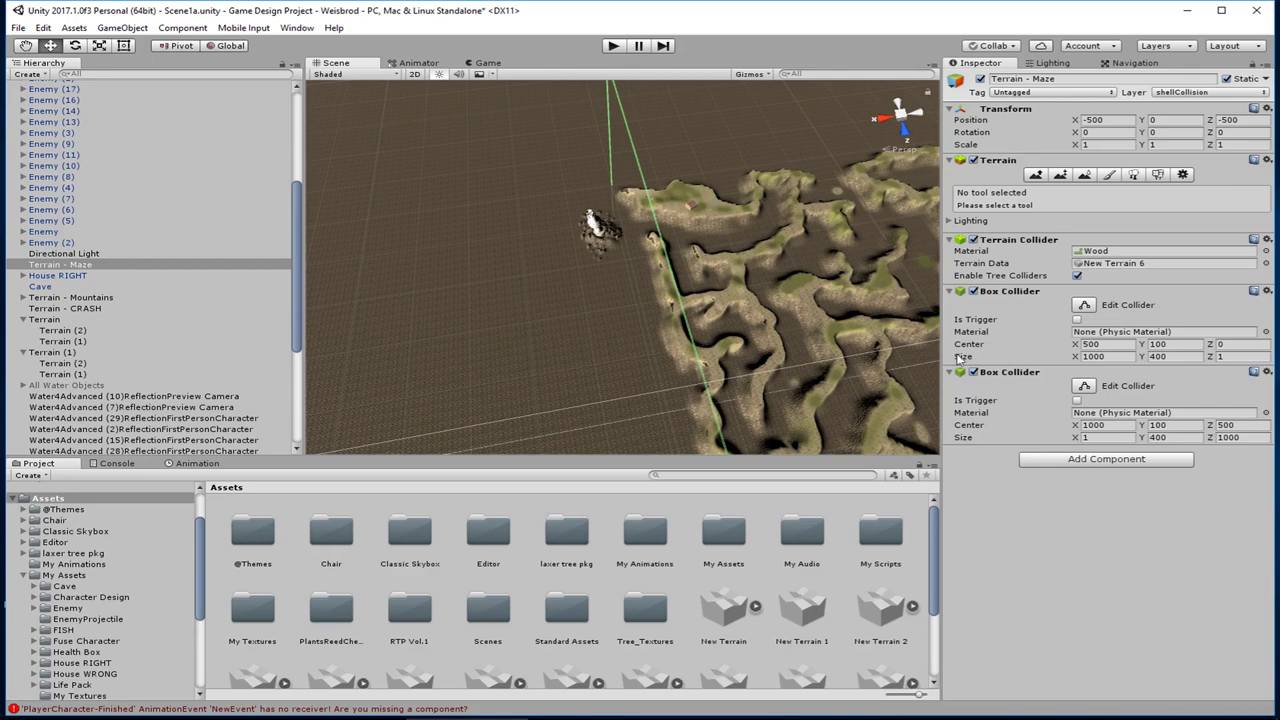
# Step: Try a center X of 1200 on the second box collider to move its wall beyond the crash site
pyautogui.click(1123, 425)
pyautogui.write('1200')
pyautogui.press('Return')
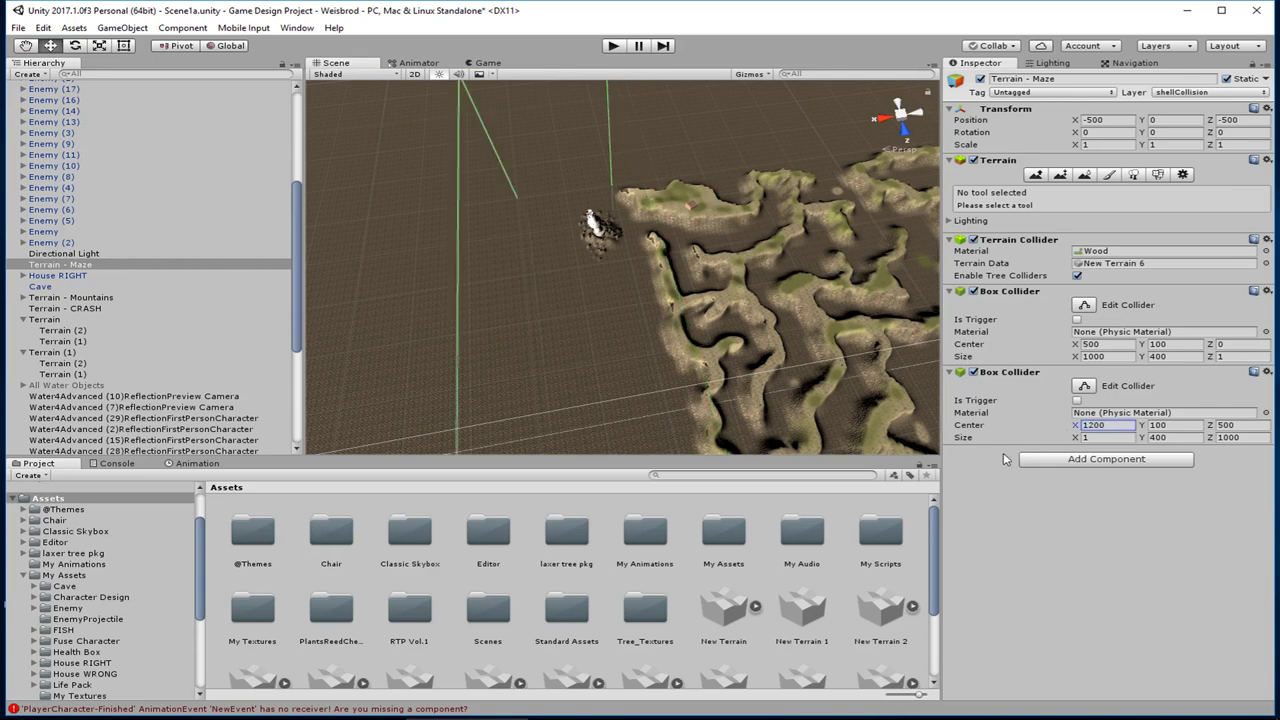
pyautogui.scroll(-6, 662, 287)
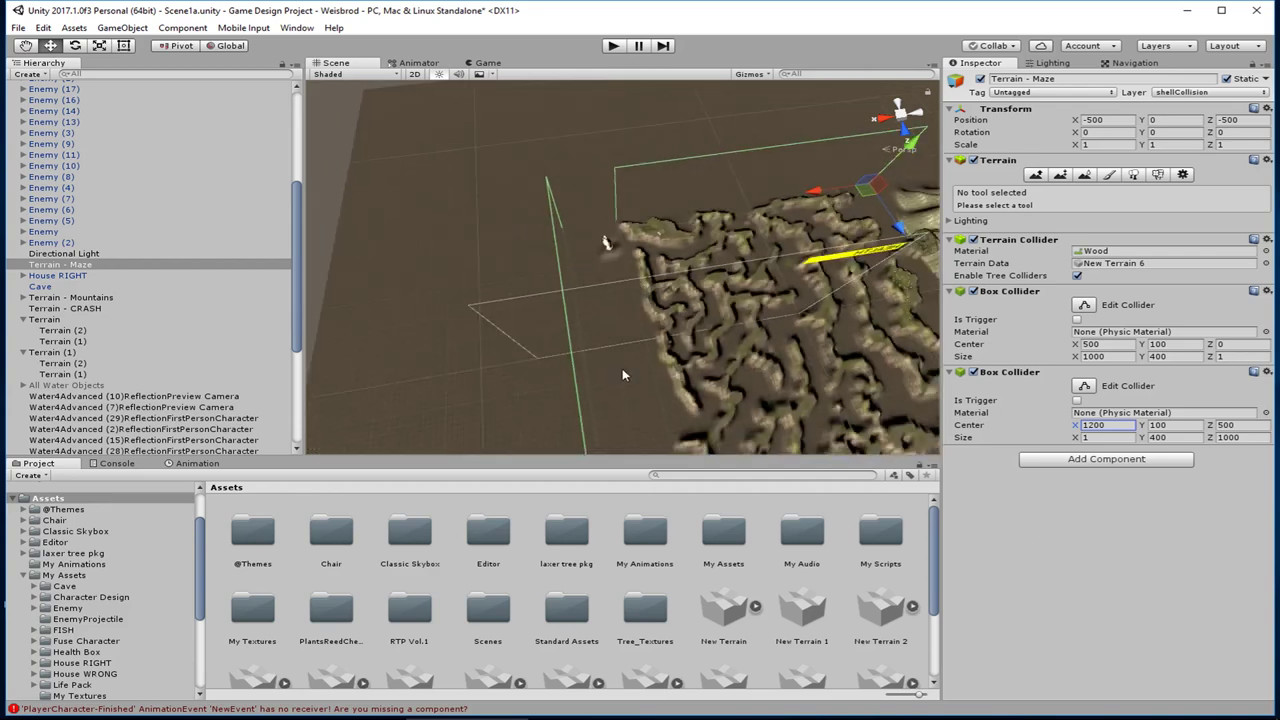
pyautogui.moveTo(623, 371); pyautogui.dragTo(606, 310, button='middle')
pyautogui.moveTo(605, 308); pyautogui.dragTo(573, 240, button='right')
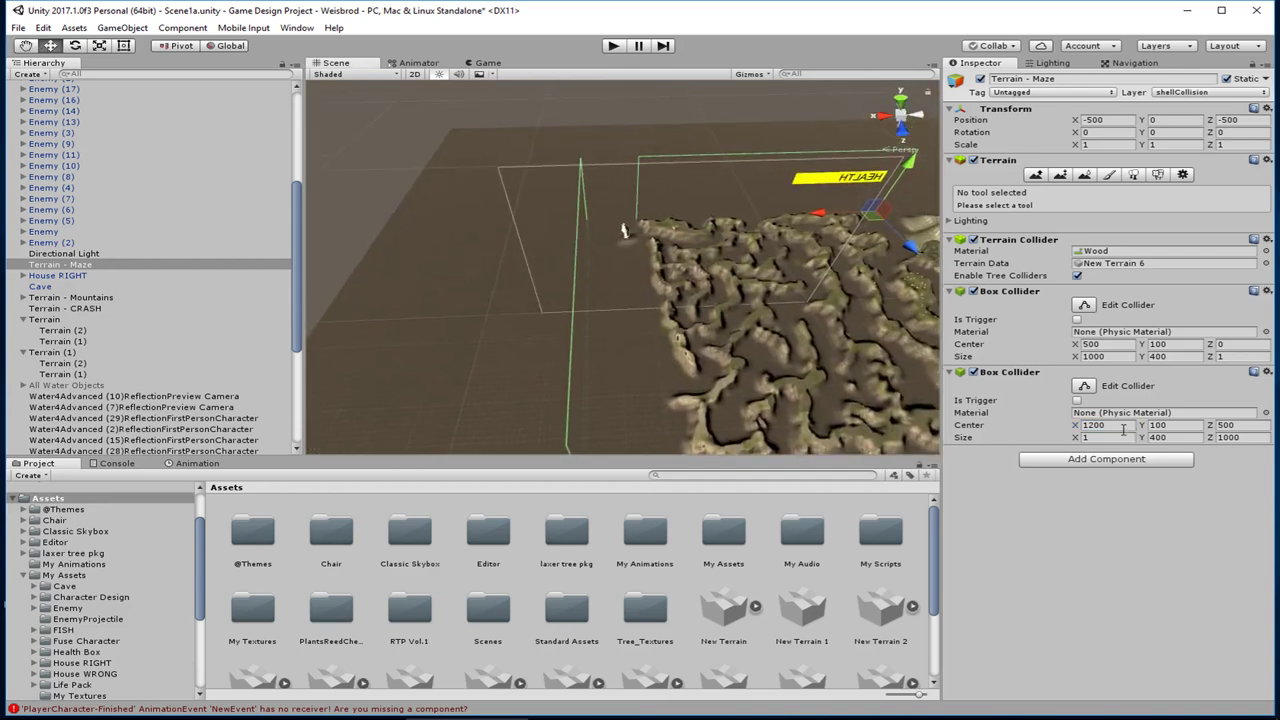
# Step: Set the second box collider's center X to 1100
pyautogui.moveTo(1121, 427); pyautogui.dragTo(1039, 424)
pyautogui.write('1100')
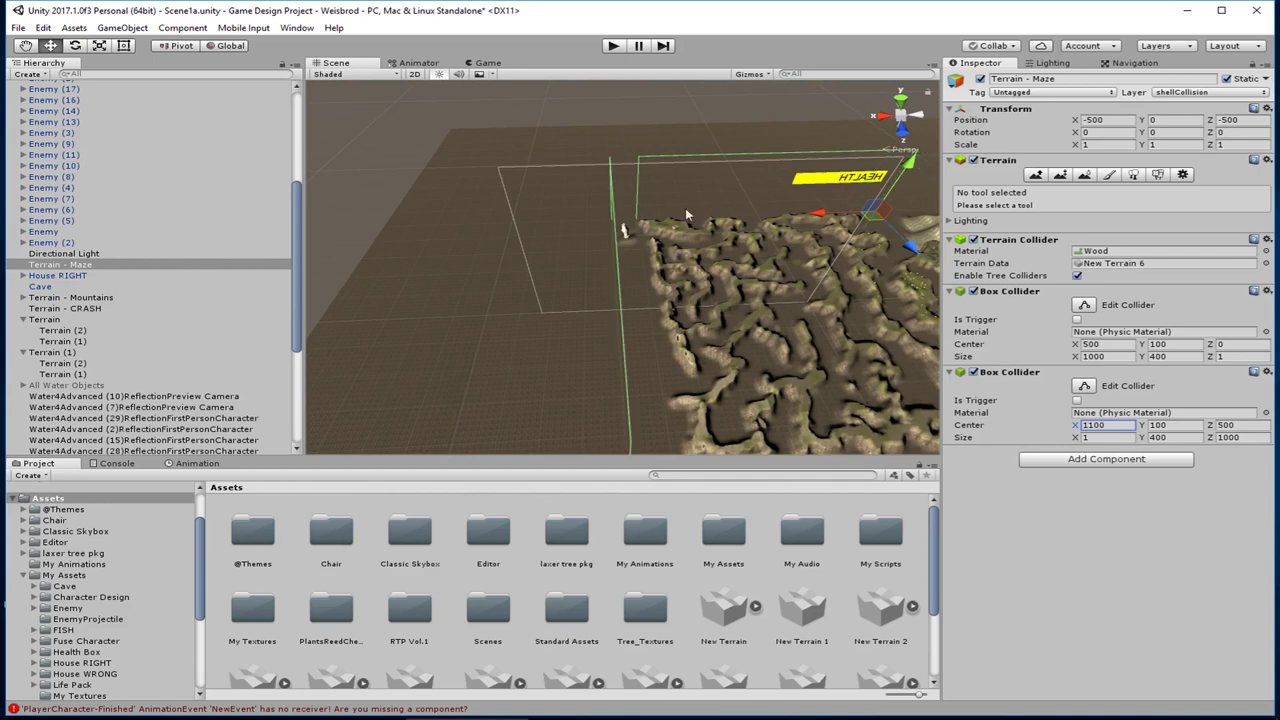
pyautogui.moveTo(675, 308); pyautogui.dragTo(581, 314, button='middle')
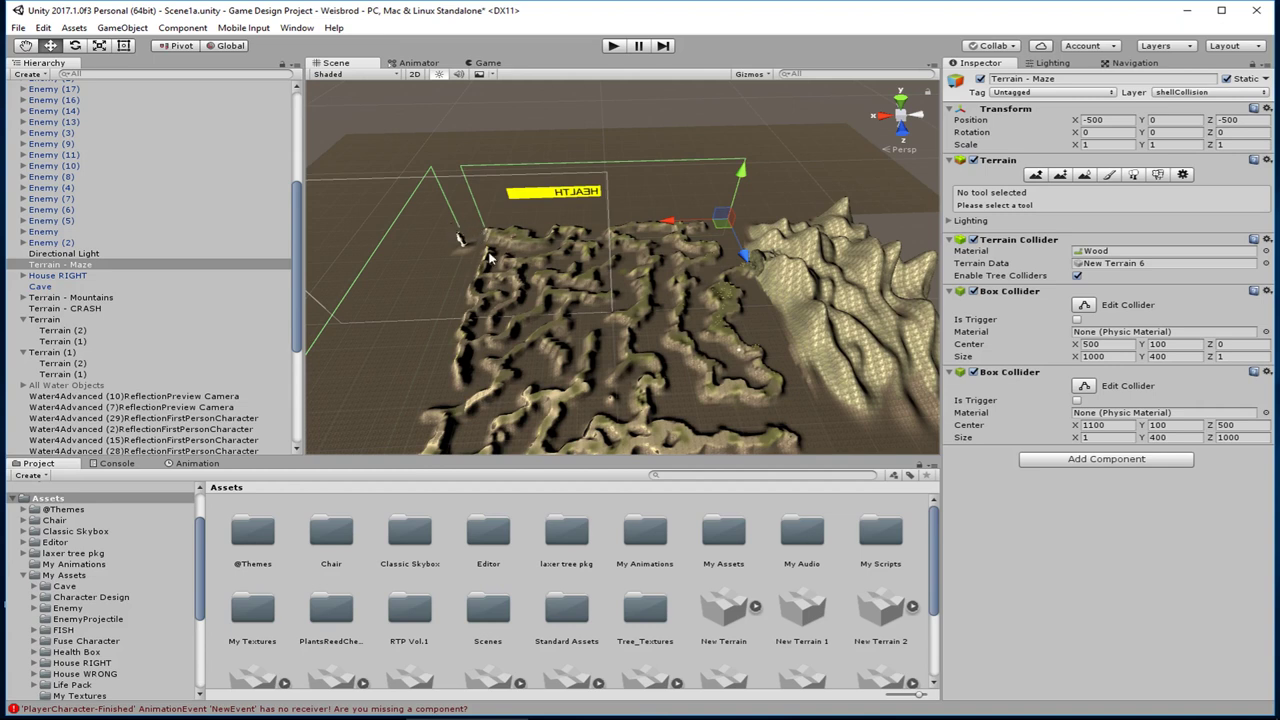
# Step: Try a size X of 1200 on the first box collider and check both ends of its wall
pyautogui.click(1119, 355)
pyautogui.write('1200')
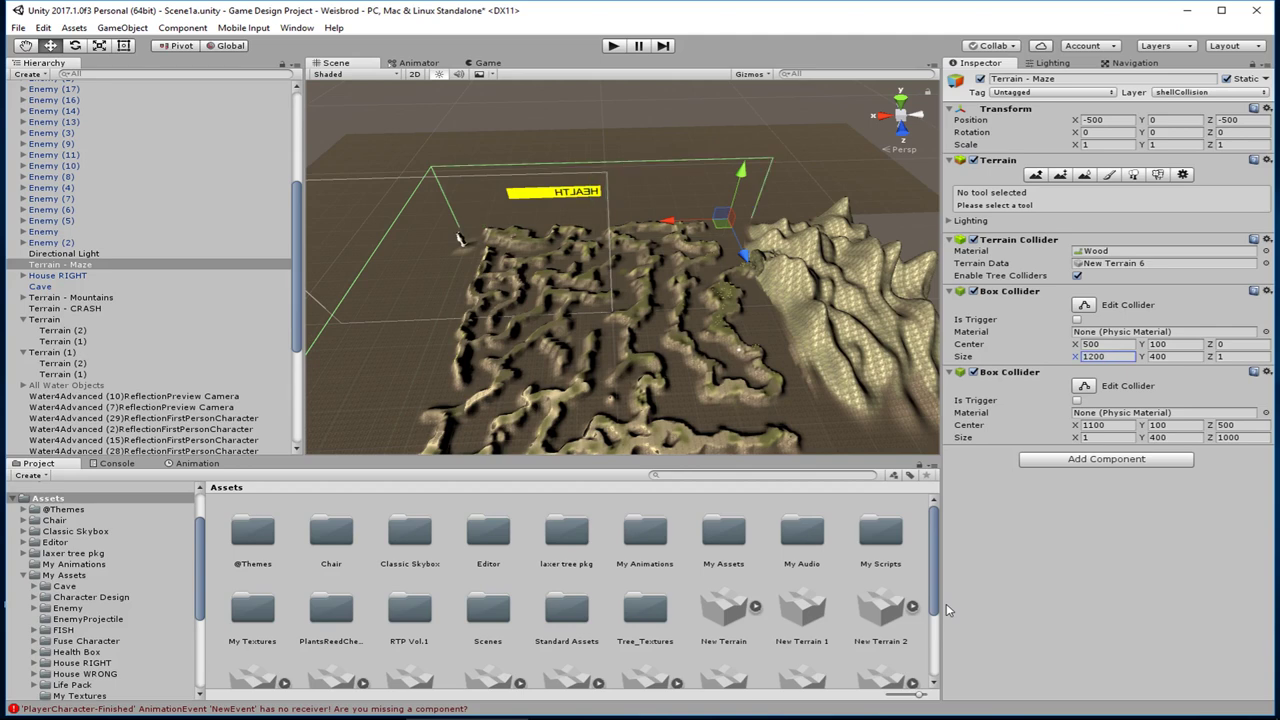
pyautogui.moveTo(568, 408)
pyautogui.mouseDown(button='middle')
pyautogui.moveTo(697, 408)
pyautogui.moveTo(711, 395)
pyautogui.moveTo(699, 392)
pyautogui.mouseUp(button='middle')
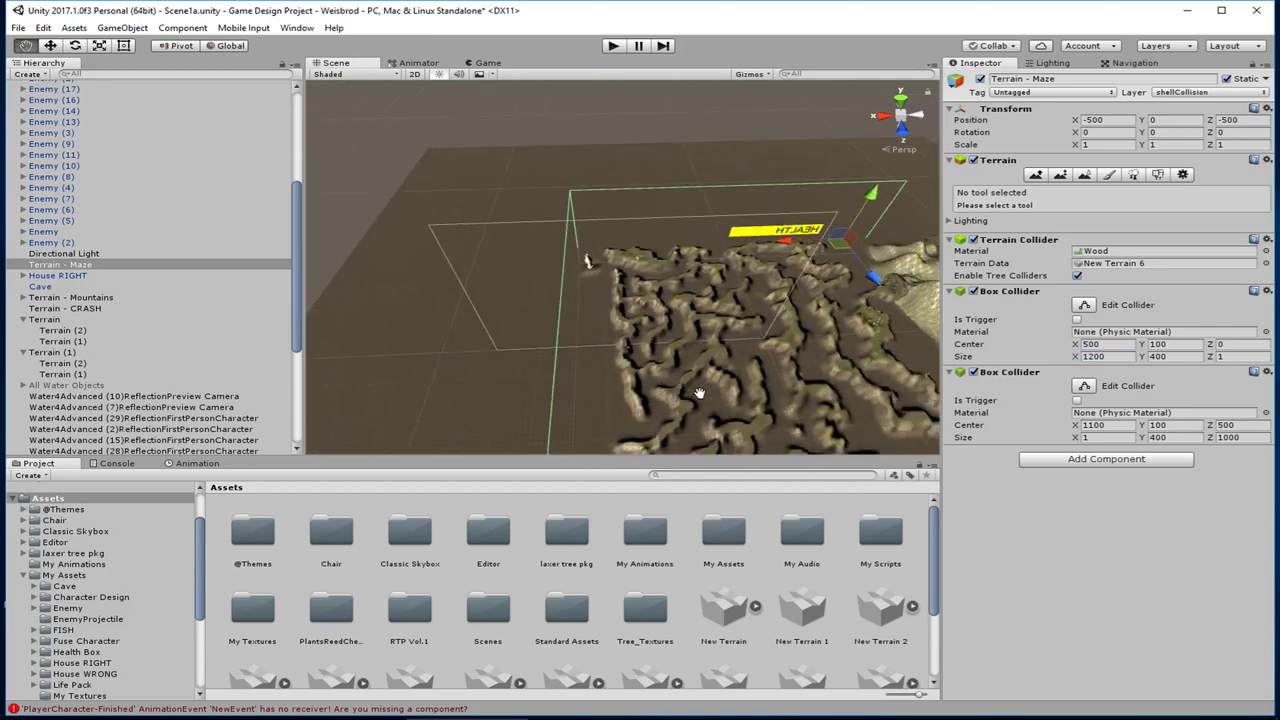
pyautogui.moveTo(693, 348)
pyautogui.mouseDown(button='middle')
pyautogui.moveTo(640, 344)
pyautogui.moveTo(679, 318)
pyautogui.moveTo(740, 312)
pyautogui.moveTo(634, 350)
pyautogui.mouseUp(button='middle')
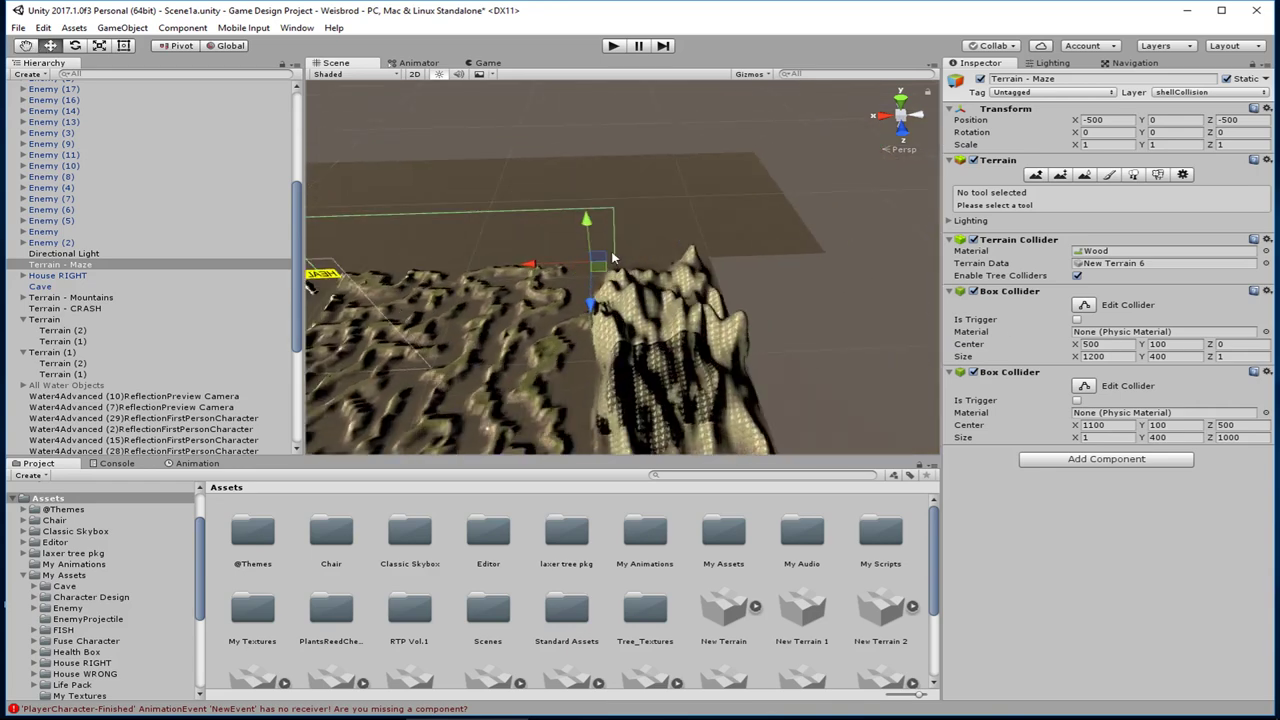
pyautogui.moveTo(528, 270); pyautogui.dragTo(748, 272, button='middle')
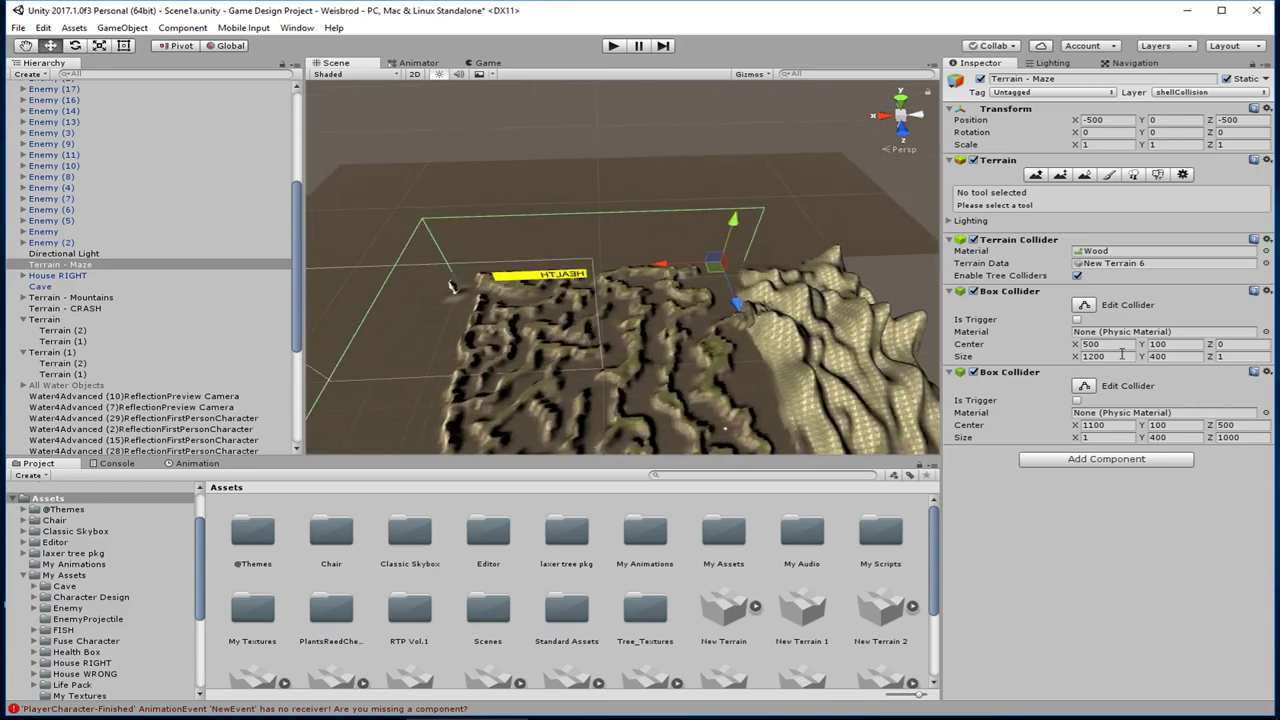
# Step: Set the first box collider's size X to 1100 and its center X to 550 so it meets the second wall
pyautogui.click(1120, 356)
pyautogui.write('1100')
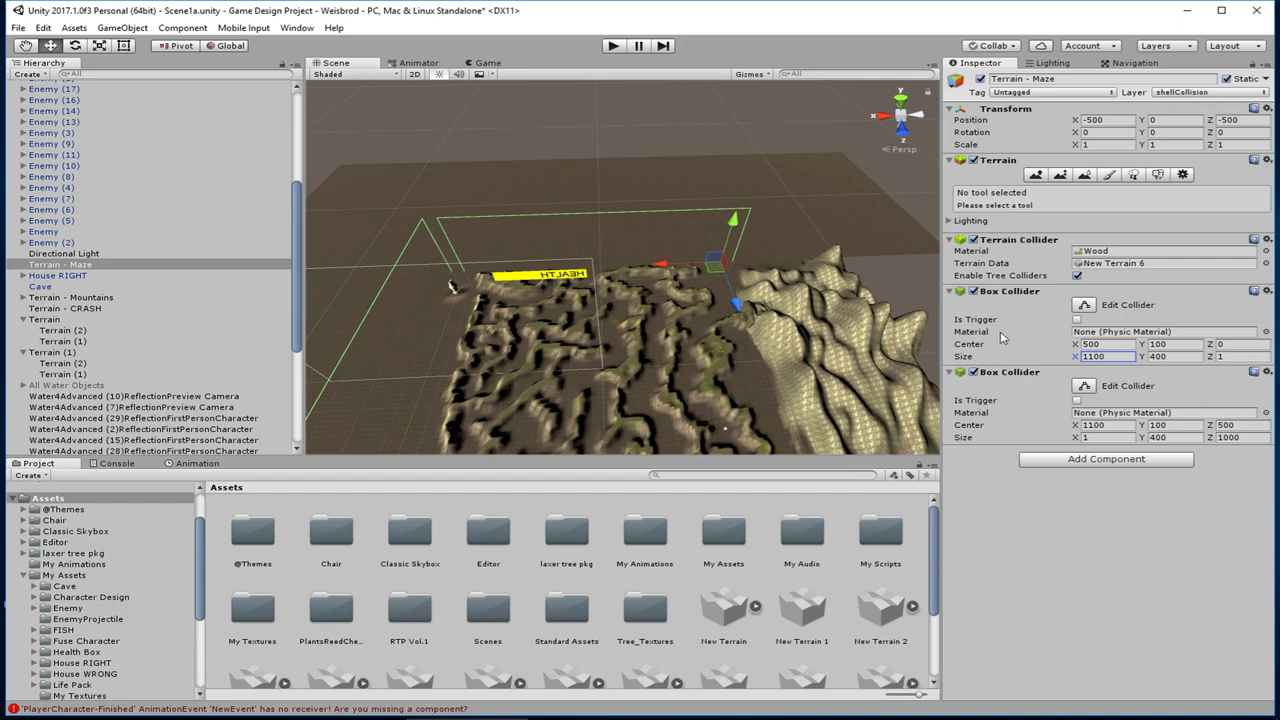
pyautogui.click(1113, 347)
pyautogui.write('550')
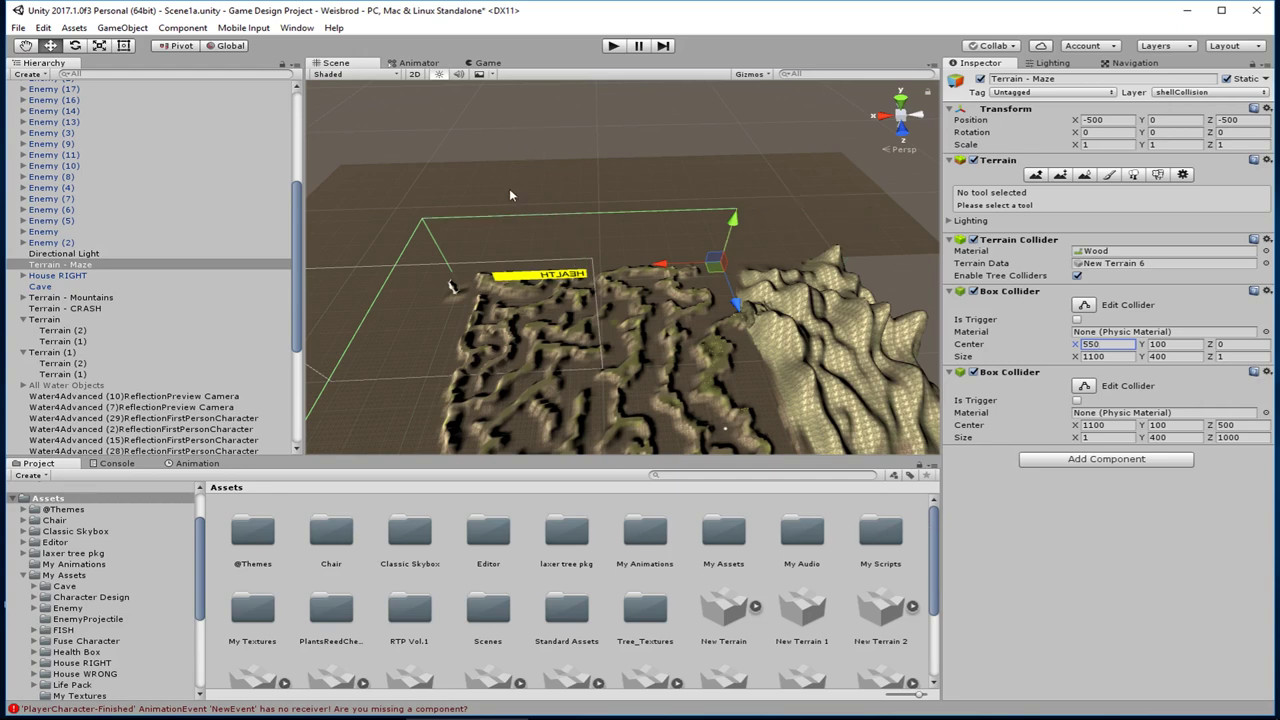
pyautogui.moveTo(430, 300); pyautogui.dragTo(510, 282, button='middle')
pyautogui.keyDown('alt'); pyautogui.moveTo(548, 217); pyautogui.dragTo(632, 259); pyautogui.keyUp('alt')
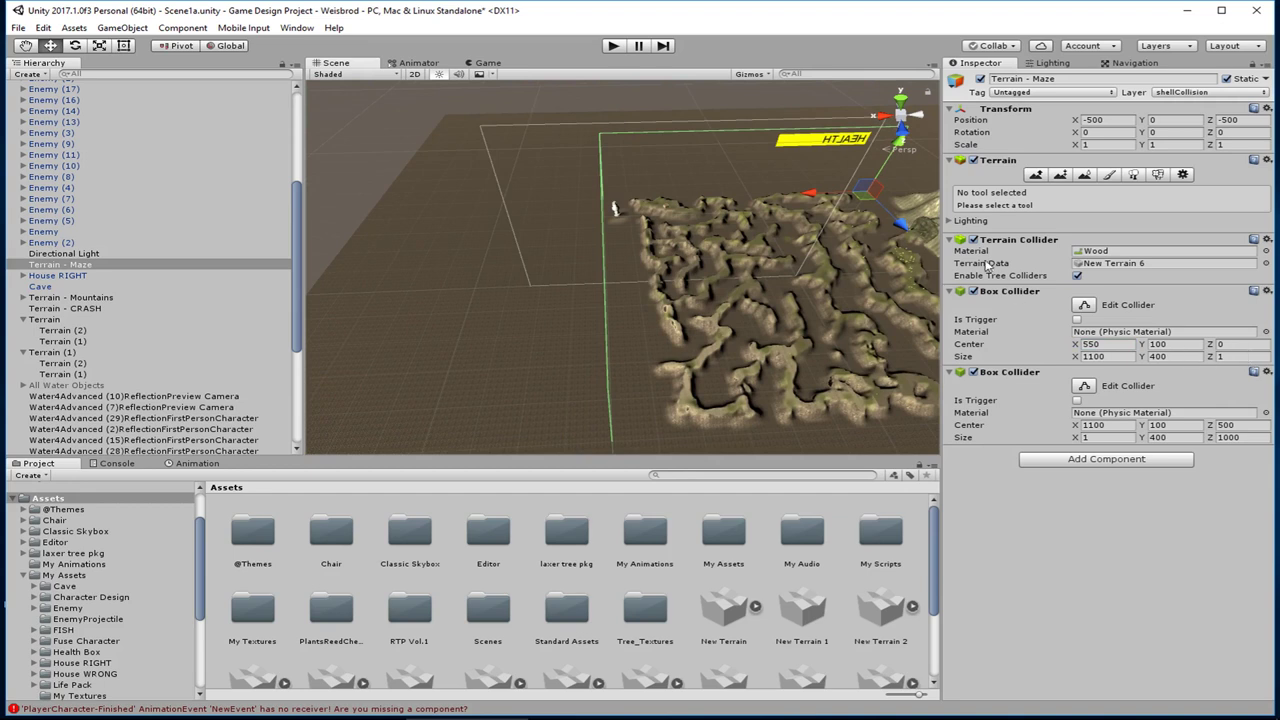
# Step: Thicken both collider walls by setting the first one's size Z to 10 and the second one's size X to 10
pyautogui.click(1240, 357)
pyautogui.write('10')
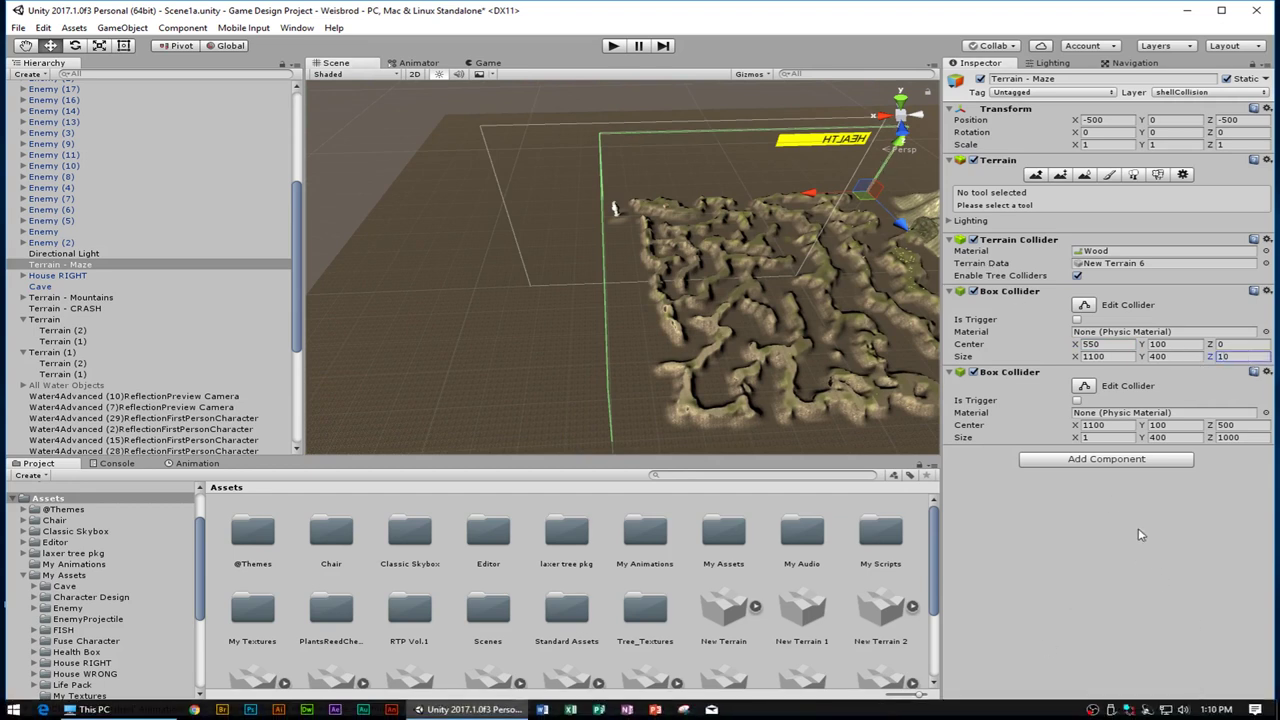
pyautogui.click(1052, 438)
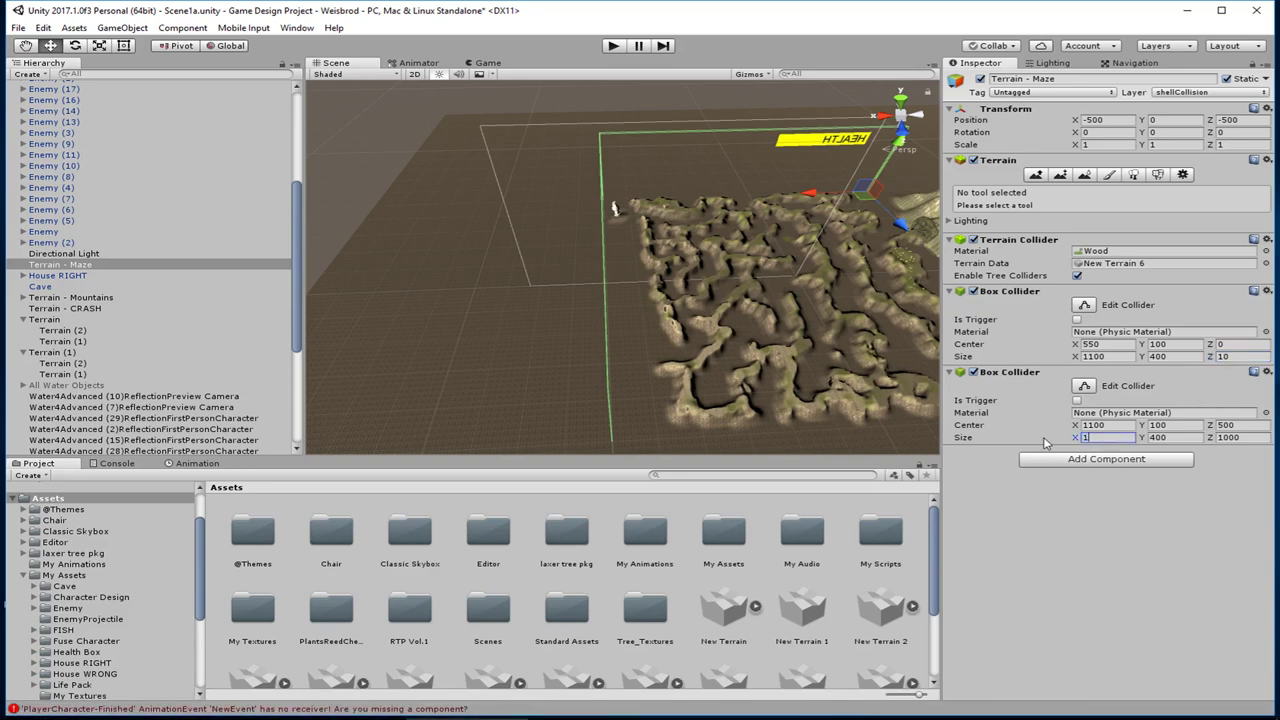
pyautogui.write('0')
# Step: Examine the corner near the crash site where the two thickened collider walls meet
pyautogui.moveTo(673, 170); pyautogui.dragTo(677, 251, button='middle')
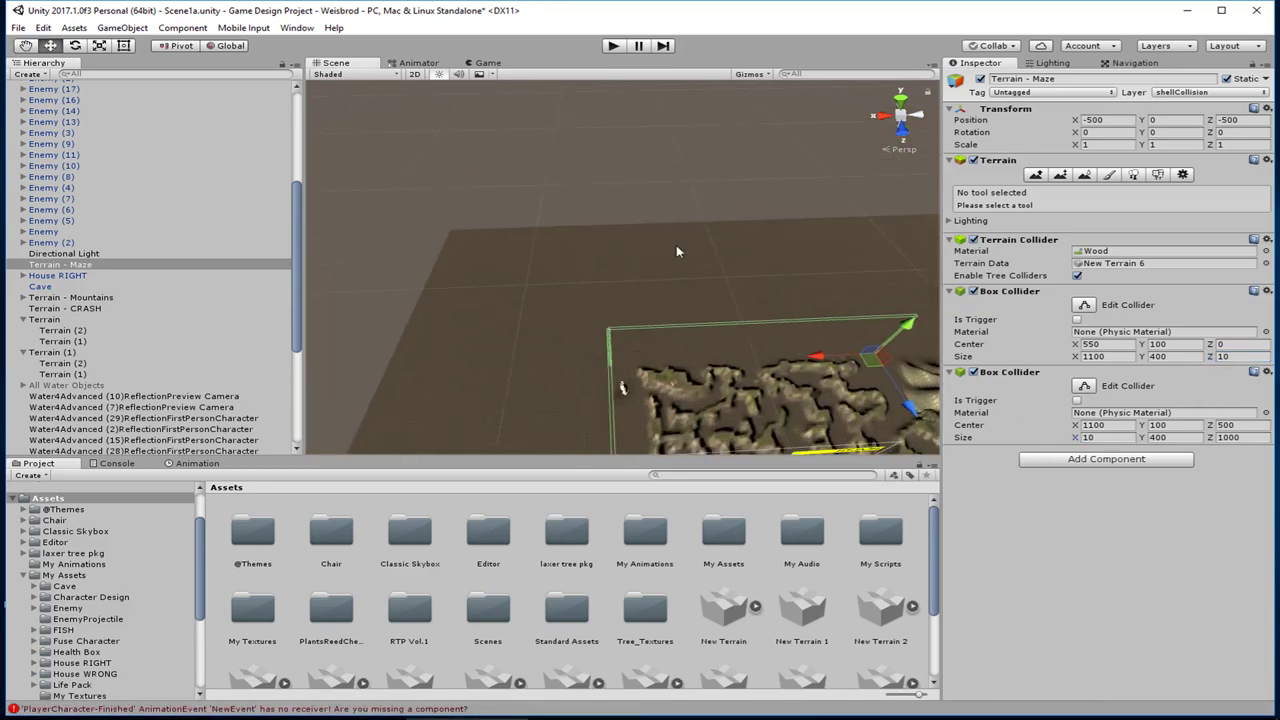
pyautogui.moveTo(678, 287); pyautogui.dragTo(709, 148, button='right')
pyautogui.moveTo(702, 98); pyautogui.dragTo(700, 148, button='right')
pyautogui.moveTo(698, 115); pyautogui.dragTo(728, 364, button='middle')
pyautogui.moveTo(619, 306); pyautogui.dragTo(617, 198, button='middle')
pyautogui.scroll(6, 620, 189)
pyautogui.scroll(2, 622, 205)
pyautogui.scroll(4, 622, 205)
pyautogui.scroll(-2, 622, 204)
pyautogui.scroll(-3, 626, 193)
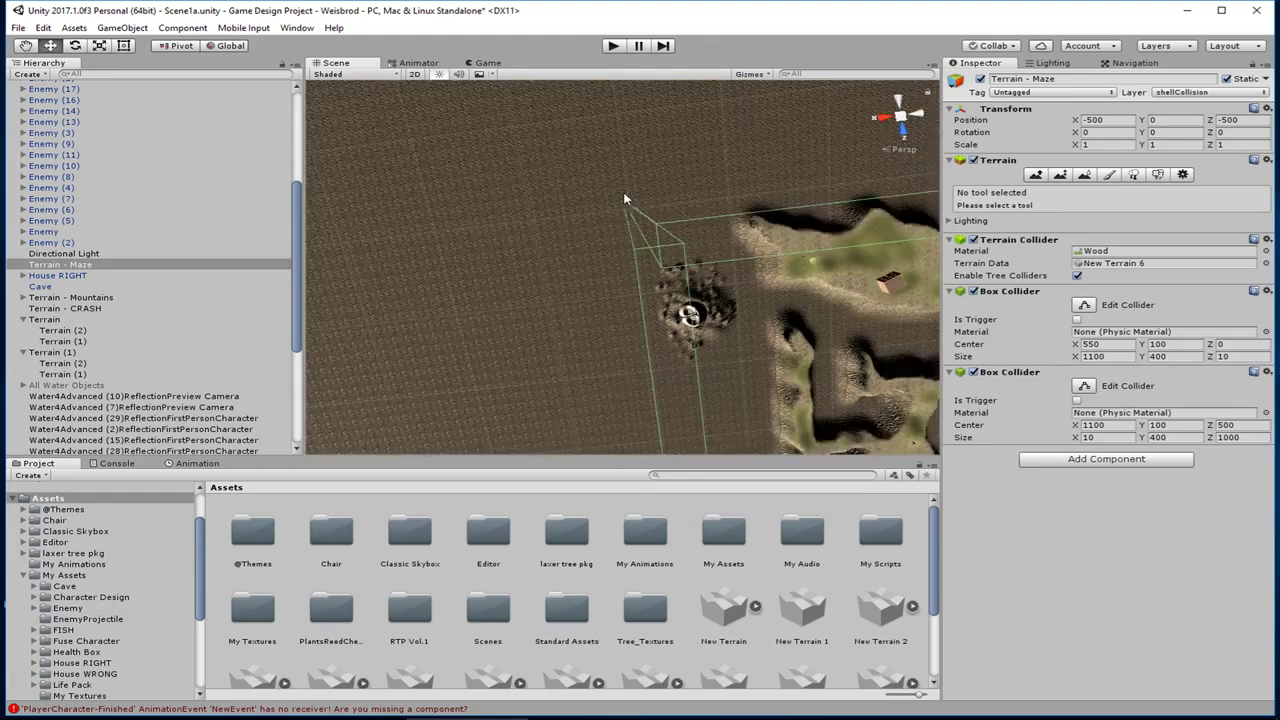
pyautogui.moveTo(647, 267); pyautogui.dragTo(645, 256)
pyautogui.scroll(-2, 645, 257)
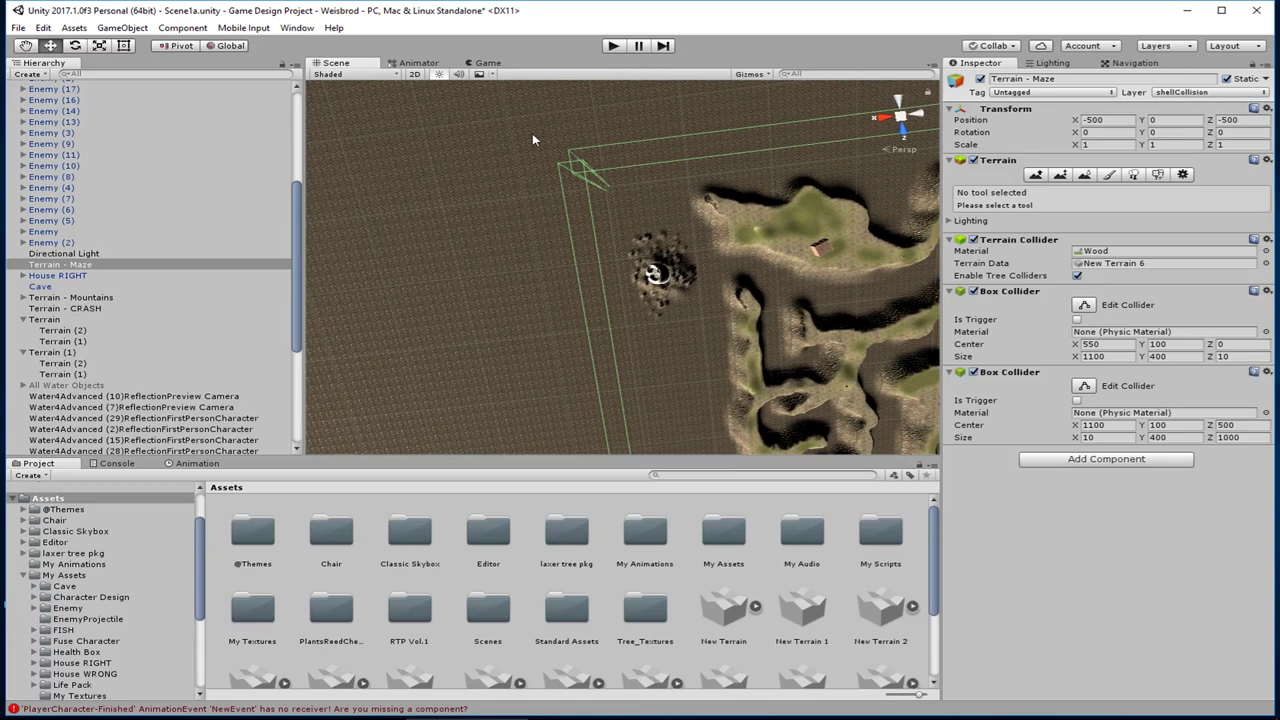
# Step: Examine how the two collider walls run around the whole maze terrain and which sides are still open
pyautogui.scroll(-6, 586, 280)
pyautogui.scroll(2, 586, 280)
pyautogui.moveTo(646, 325); pyautogui.dragTo(578, 192, button='middle')
pyautogui.scroll(-5, 679, 290)
pyautogui.moveTo(676, 271); pyautogui.dragTo(592, 160, button='middle')
pyautogui.moveTo(623, 283); pyautogui.dragTo(616, 205, button='right')
pyautogui.moveTo(614, 311); pyautogui.dragTo(646, 272, button='middle')
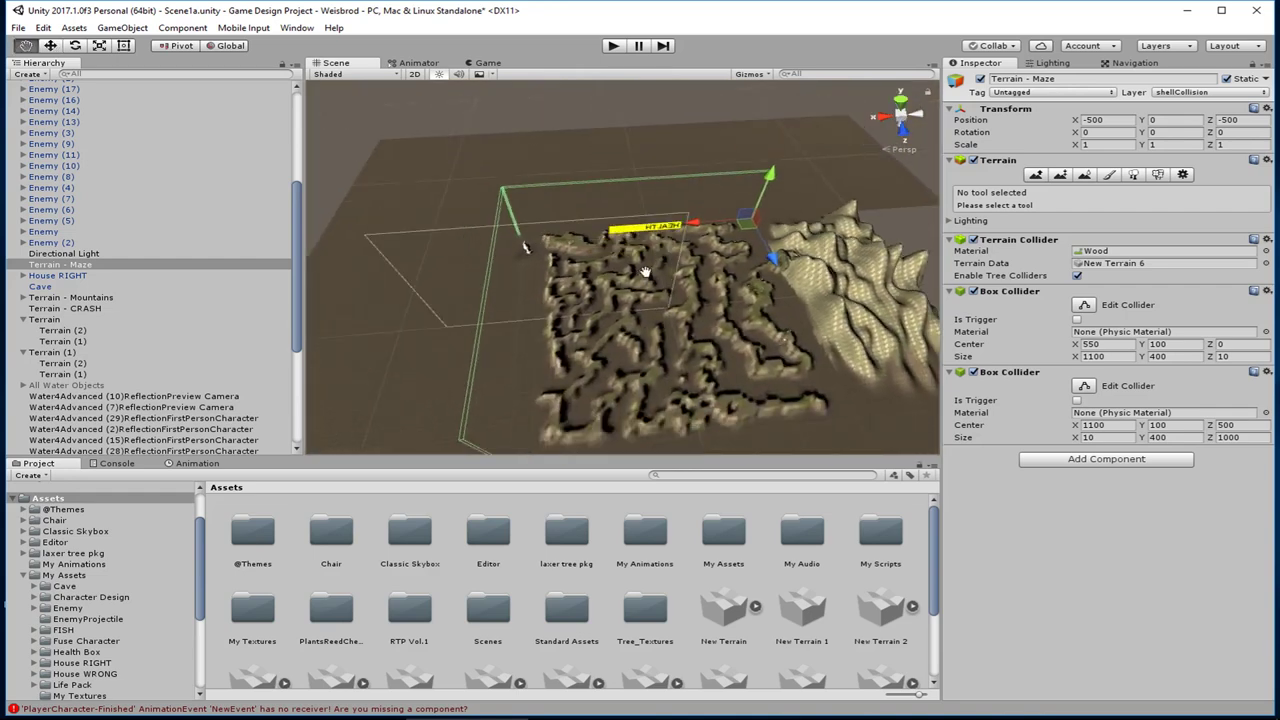
pyautogui.keyDown('alt'); pyautogui.moveTo(645, 272); pyautogui.dragTo(641, 188); pyautogui.keyUp('alt')
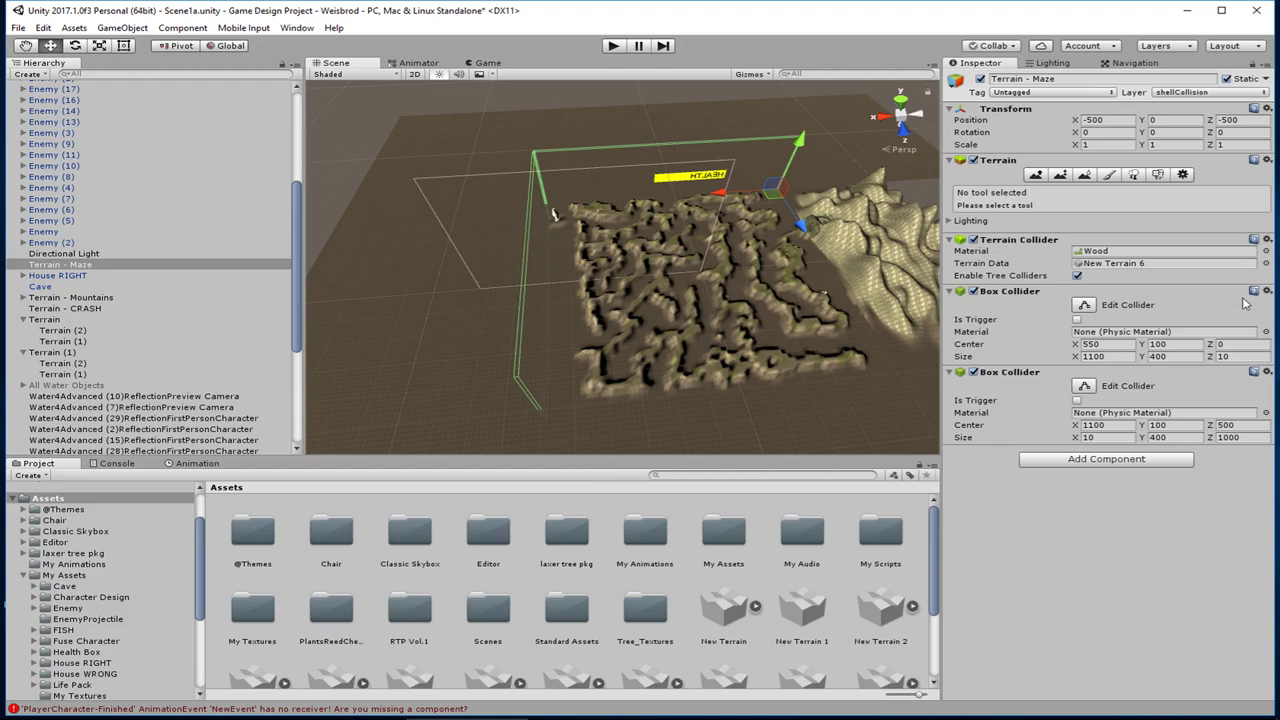
# Step: Toggle the first box collider off and on to identify the wall it controls
pyautogui.click(975, 291)
pyautogui.click(975, 291)
pyautogui.click(975, 291)
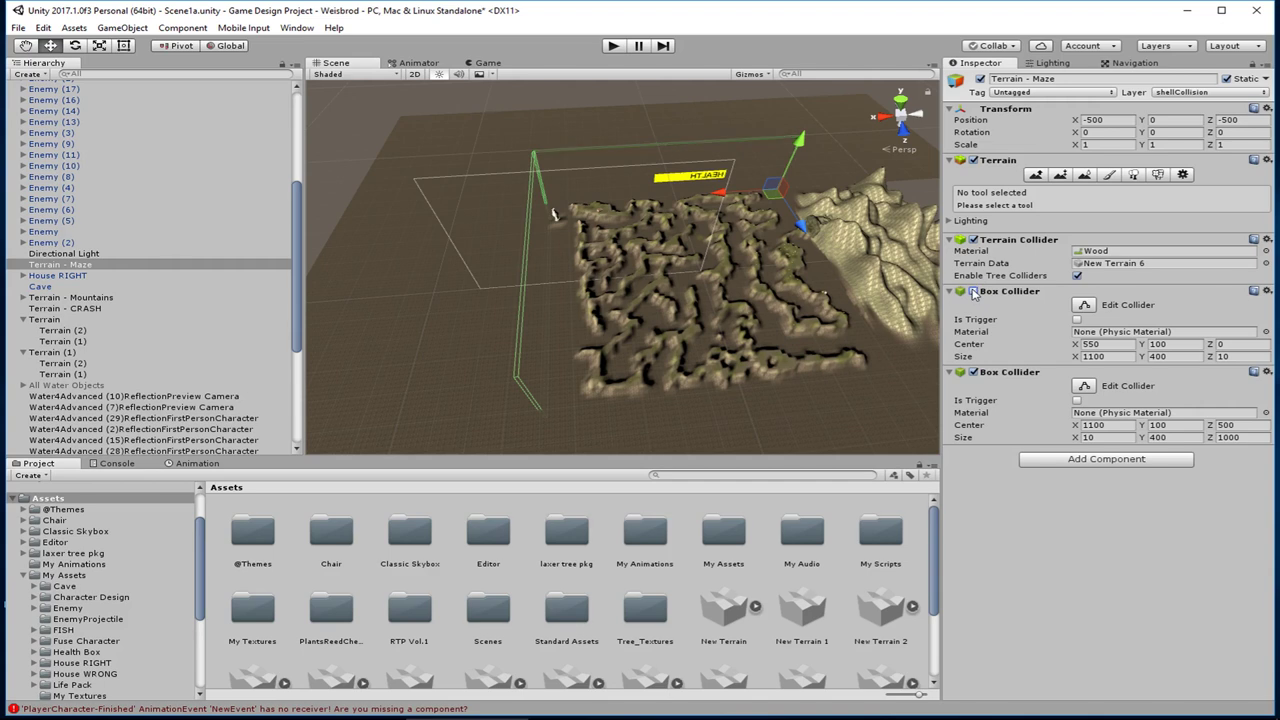
pyautogui.click(975, 291)
# Step: Copy the first box collider, paste it as a new component on the maze terrain, and set the copy's center Z to 1000
pyautogui.click(1267, 291)
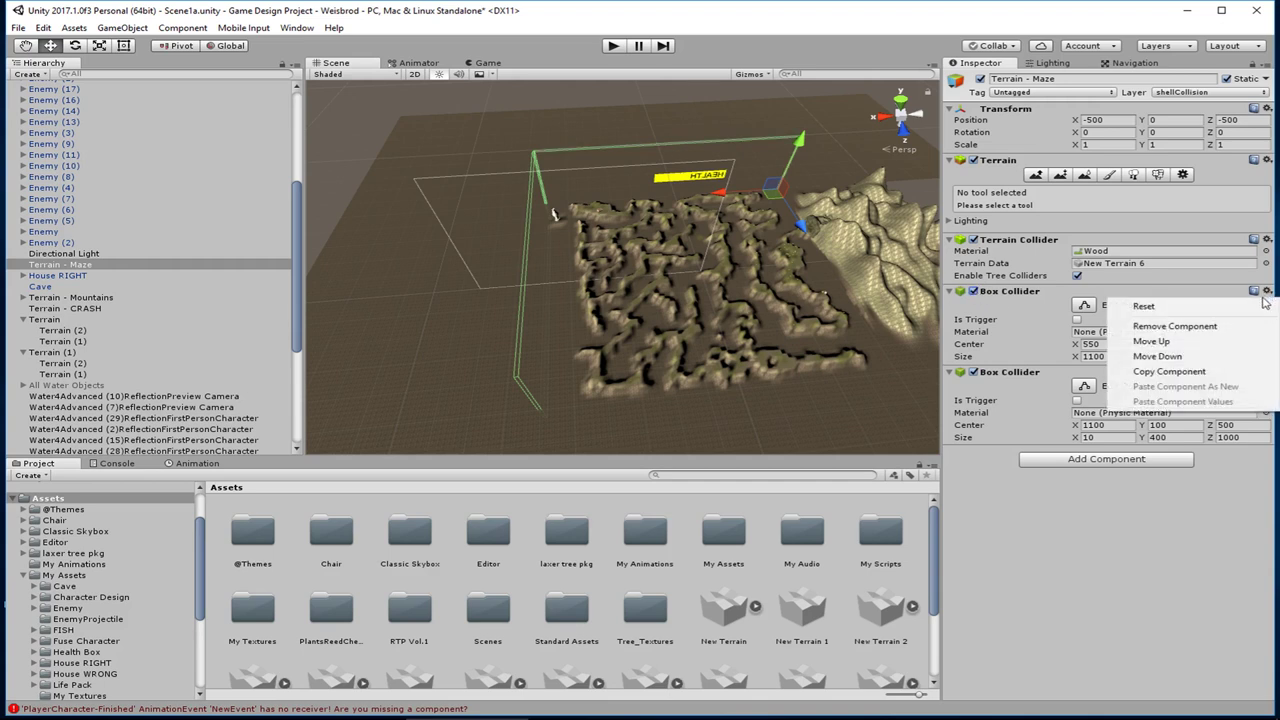
pyautogui.click(1207, 371)
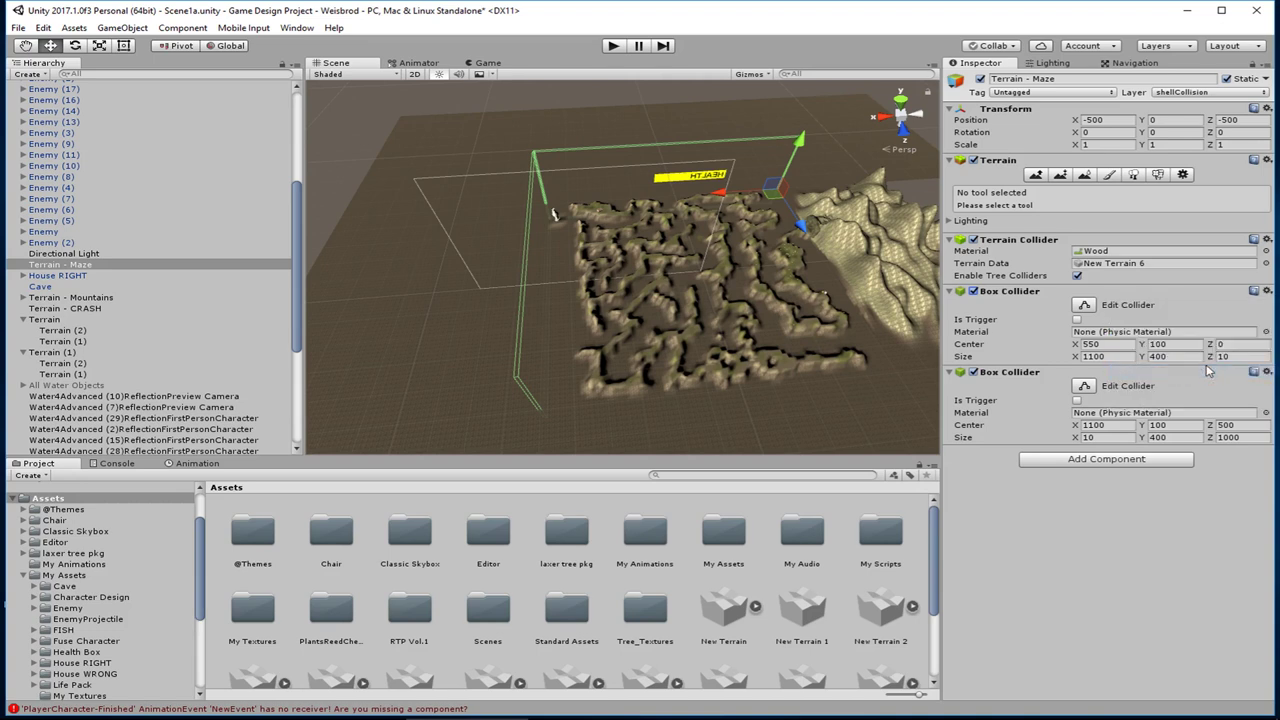
pyautogui.click(1267, 291)
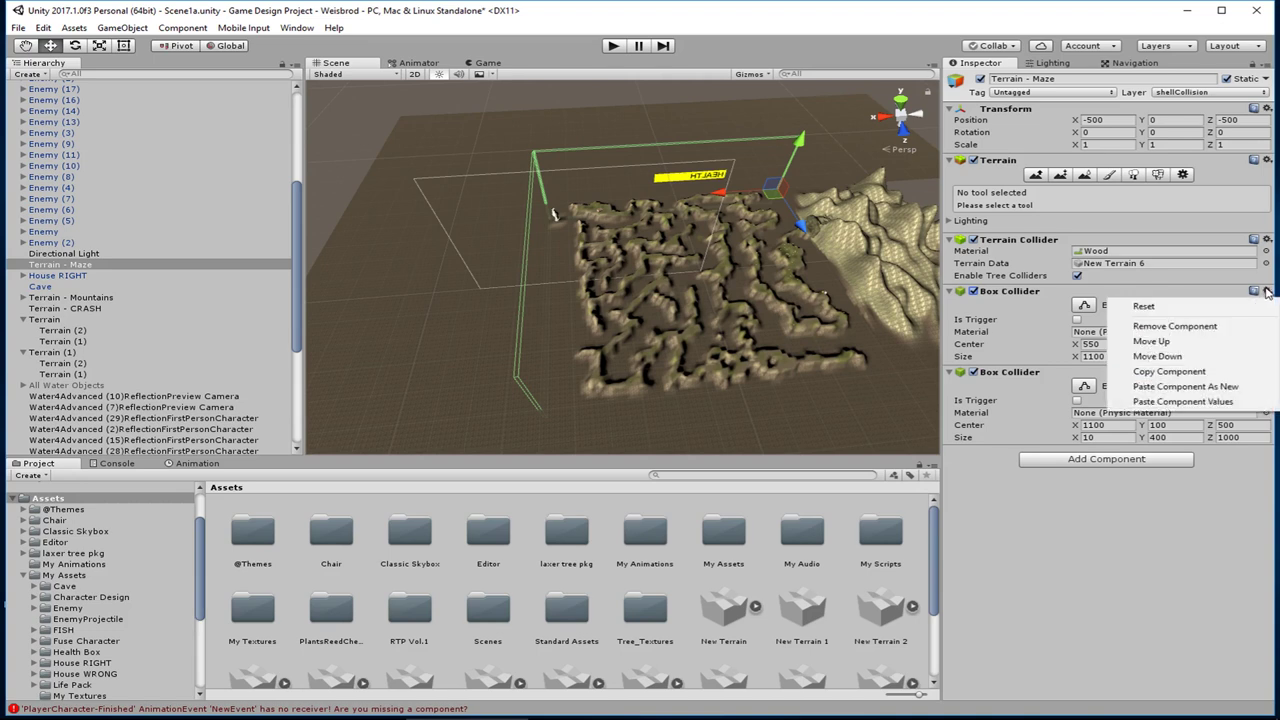
pyautogui.click(1205, 390)
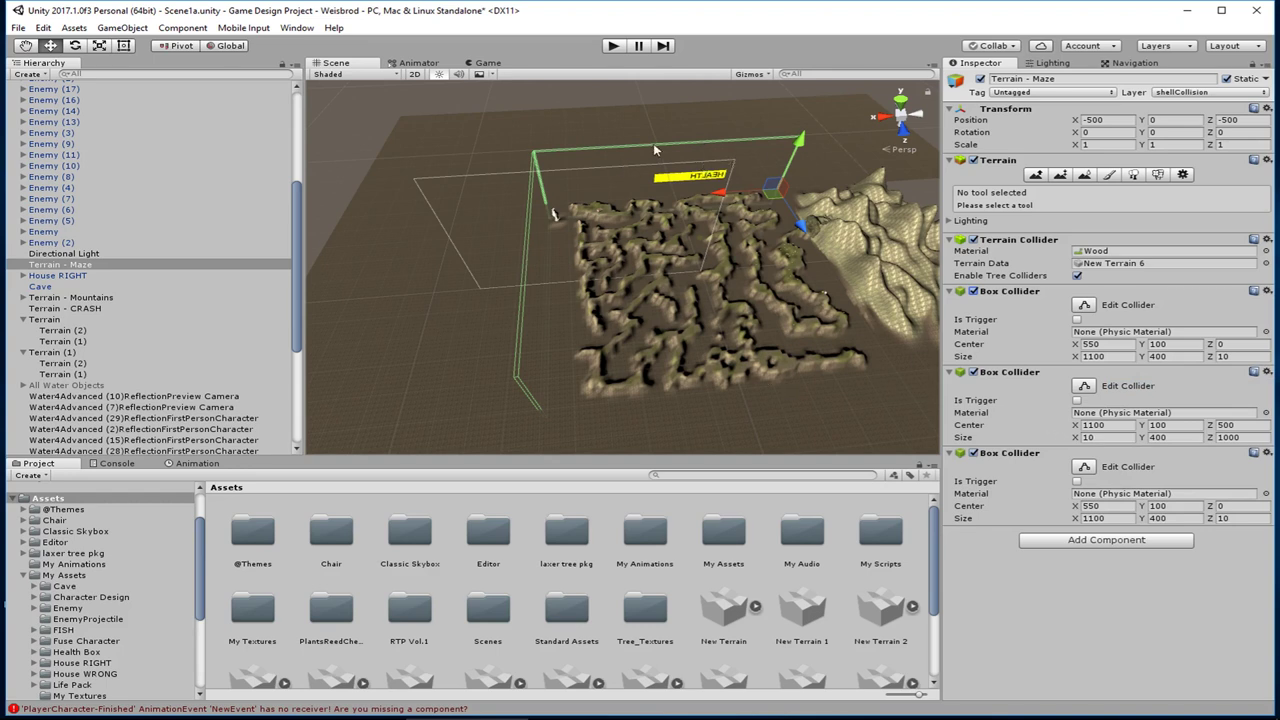
pyautogui.click(1239, 505)
pyautogui.write('1000')
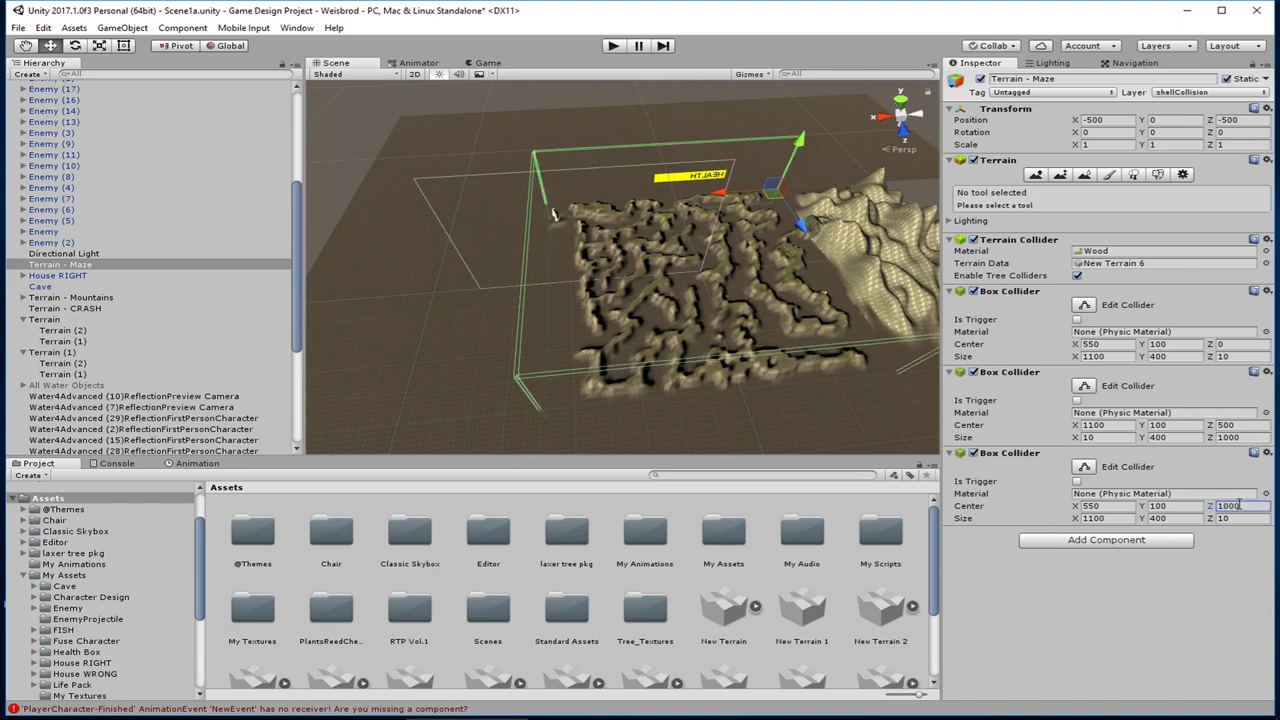
pyautogui.keyDown('alt'); pyautogui.moveTo(787, 378); pyautogui.dragTo(735, 345); pyautogui.keyUp('alt')
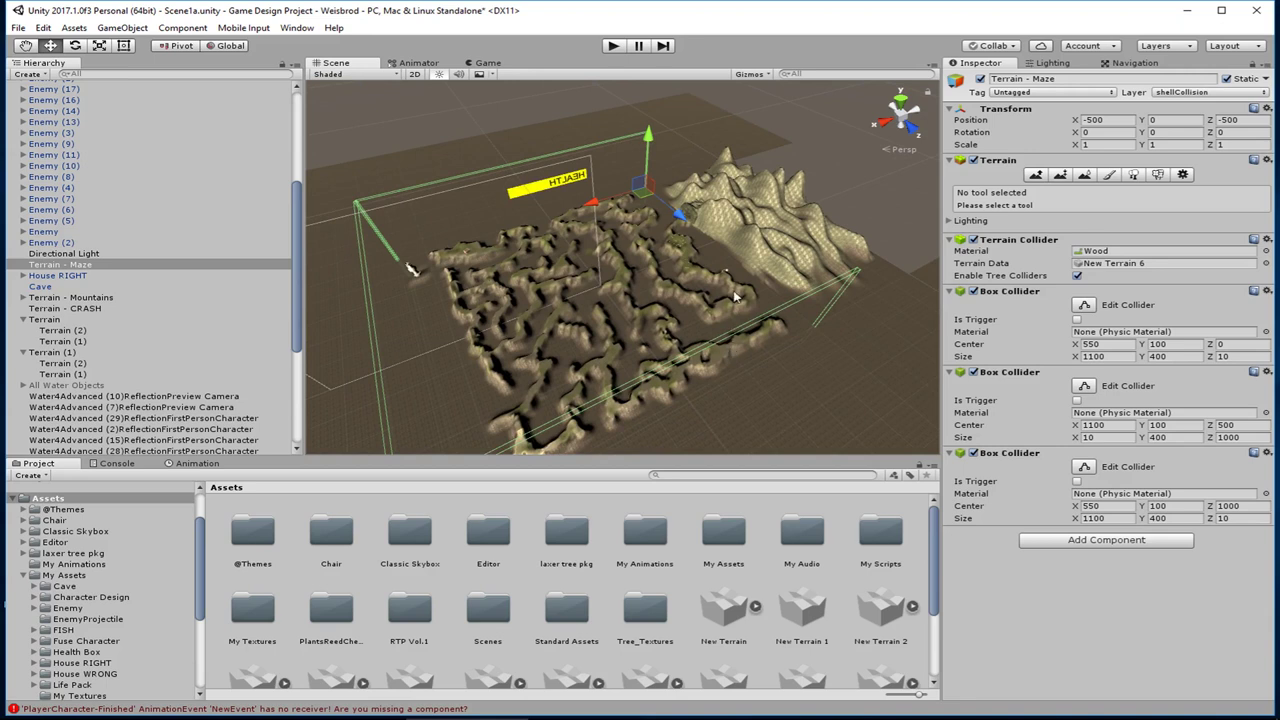
pyautogui.keyDown('alt'); pyautogui.moveTo(618, 289); pyautogui.dragTo(489, 237); pyautogui.keyUp('alt')
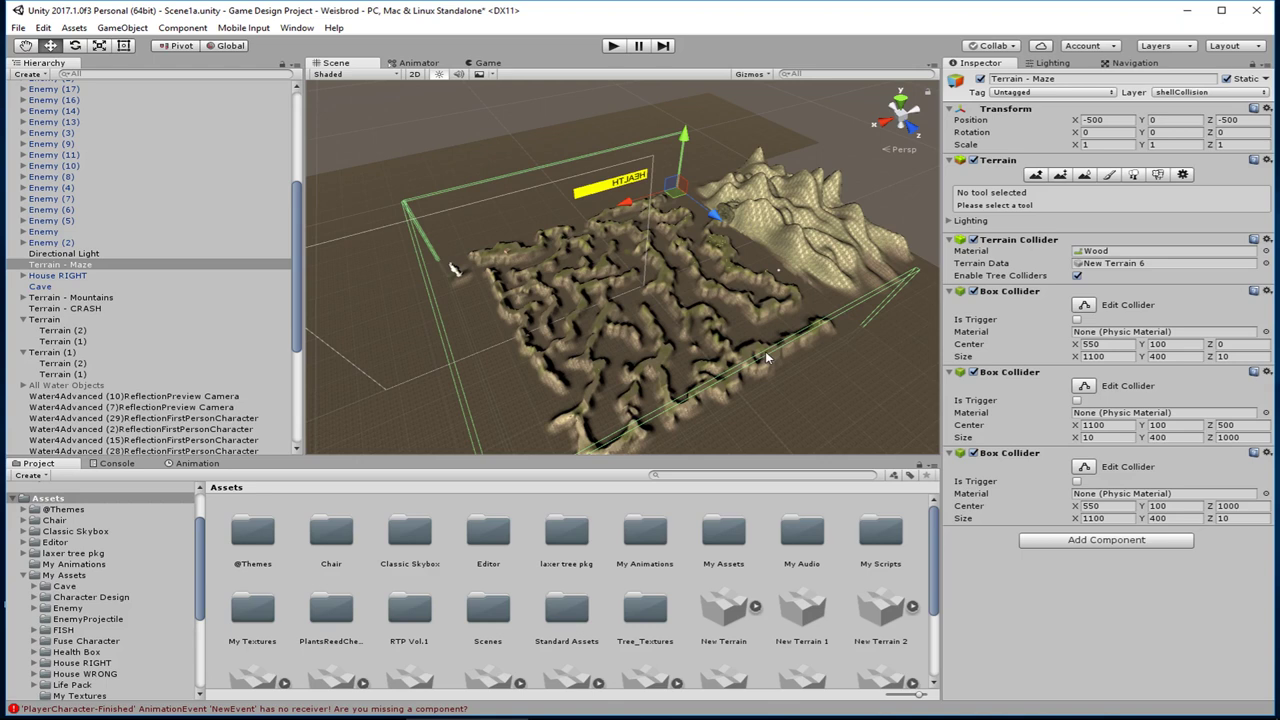
# Step: Check the maze terrain's width and length in its resolution settings, and return to the Raise / Lower Terrain tool
pyautogui.click(1180, 176)
pyautogui.scroll(-3, 1094, 345)
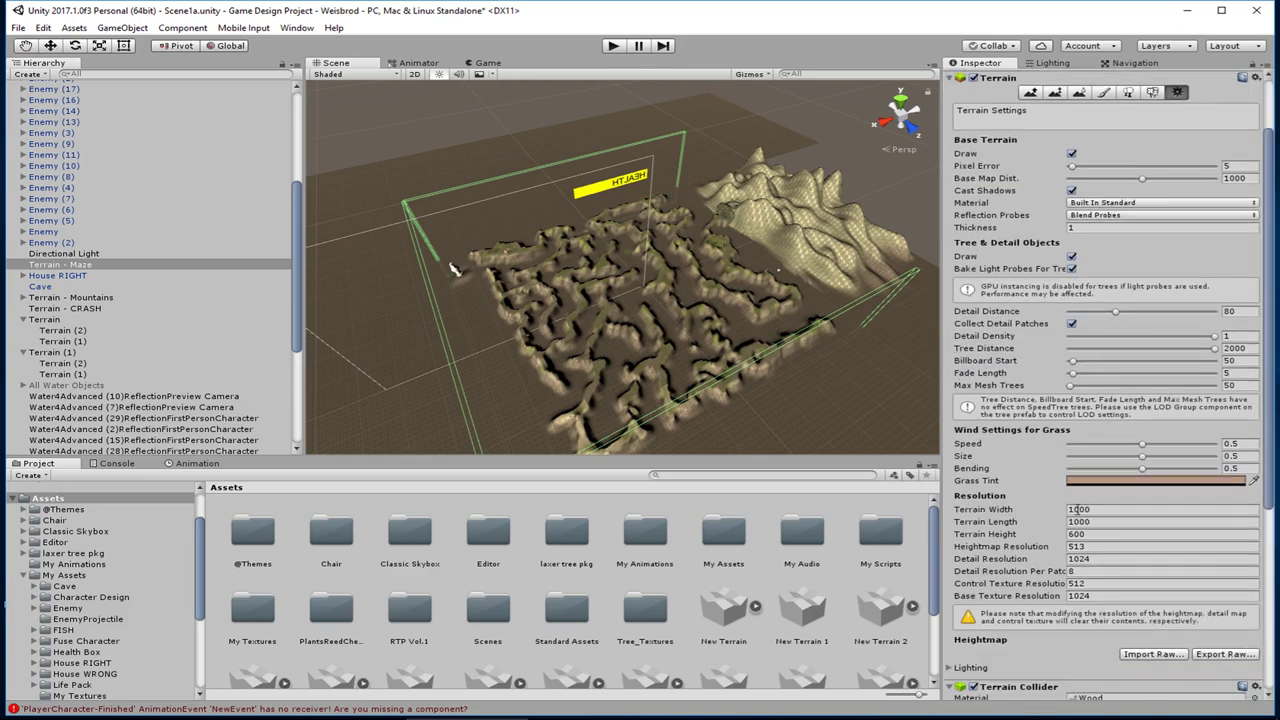
pyautogui.scroll(3, 975, 365)
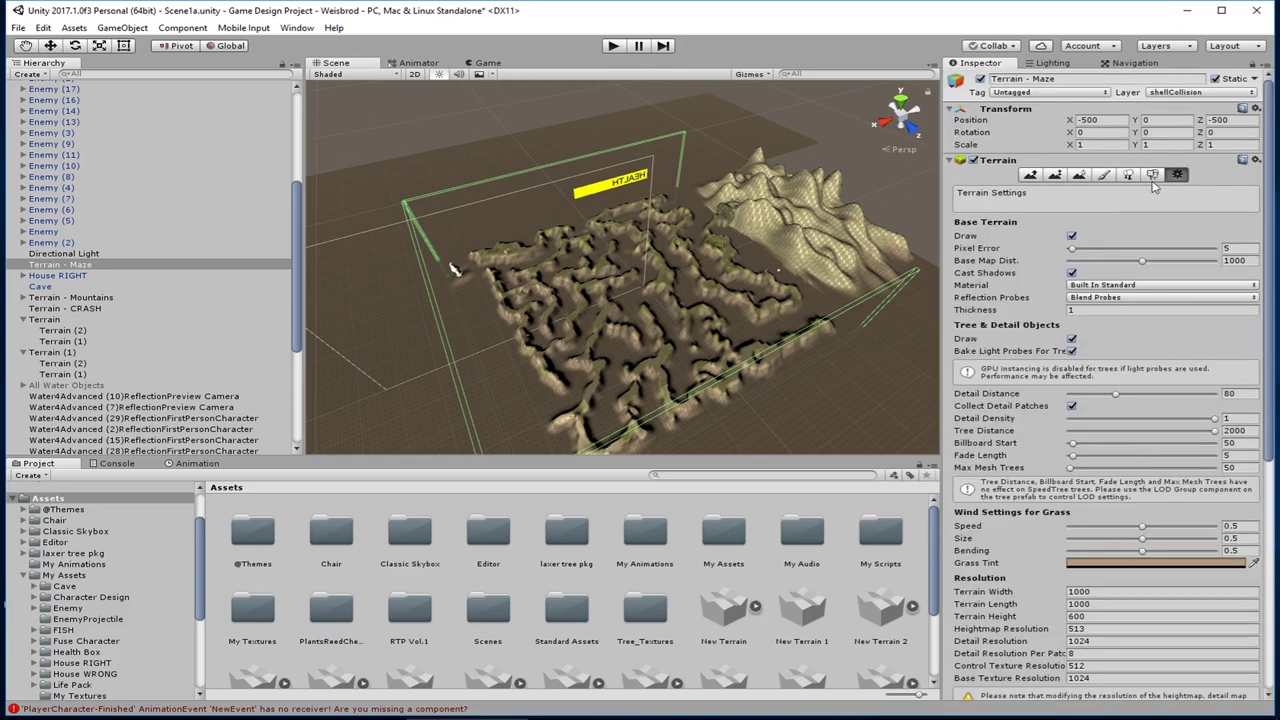
pyautogui.click(1027, 178)
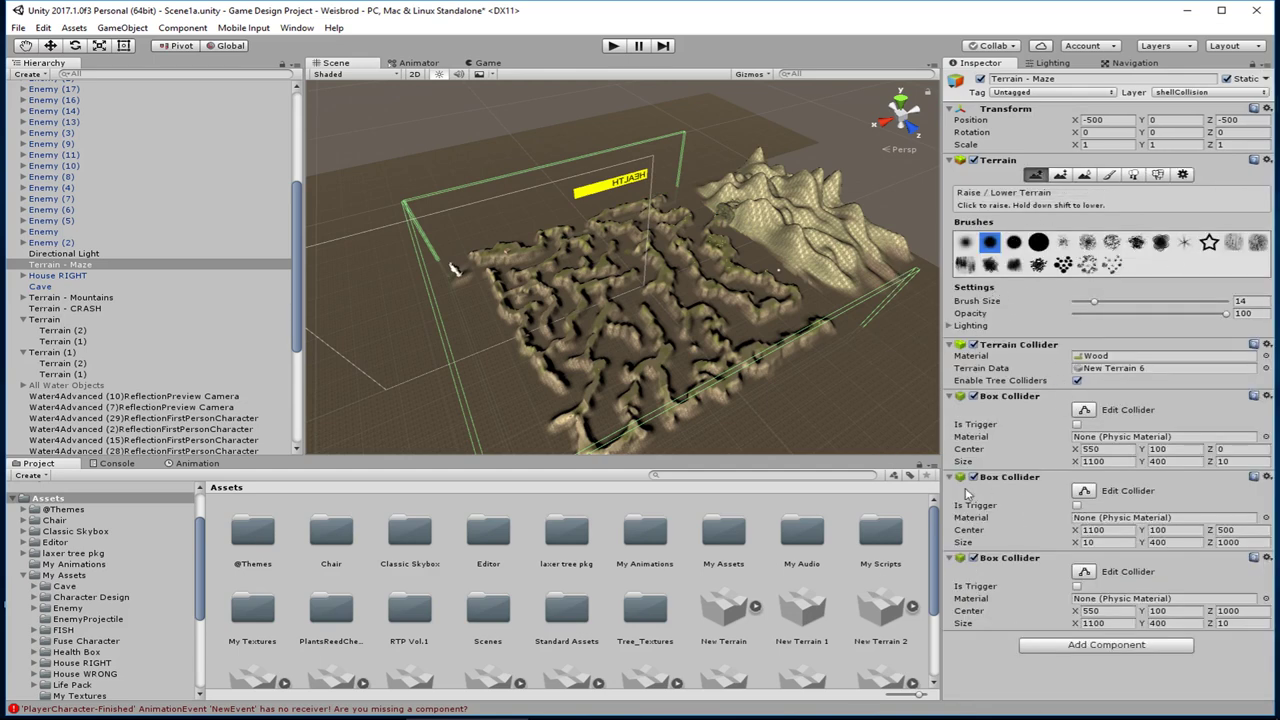
# Step: Copy the second box collider, paste it as a new component, and set the copy's center X to 0
pyautogui.press('q')
pyautogui.moveTo(842, 363); pyautogui.dragTo(829, 375)
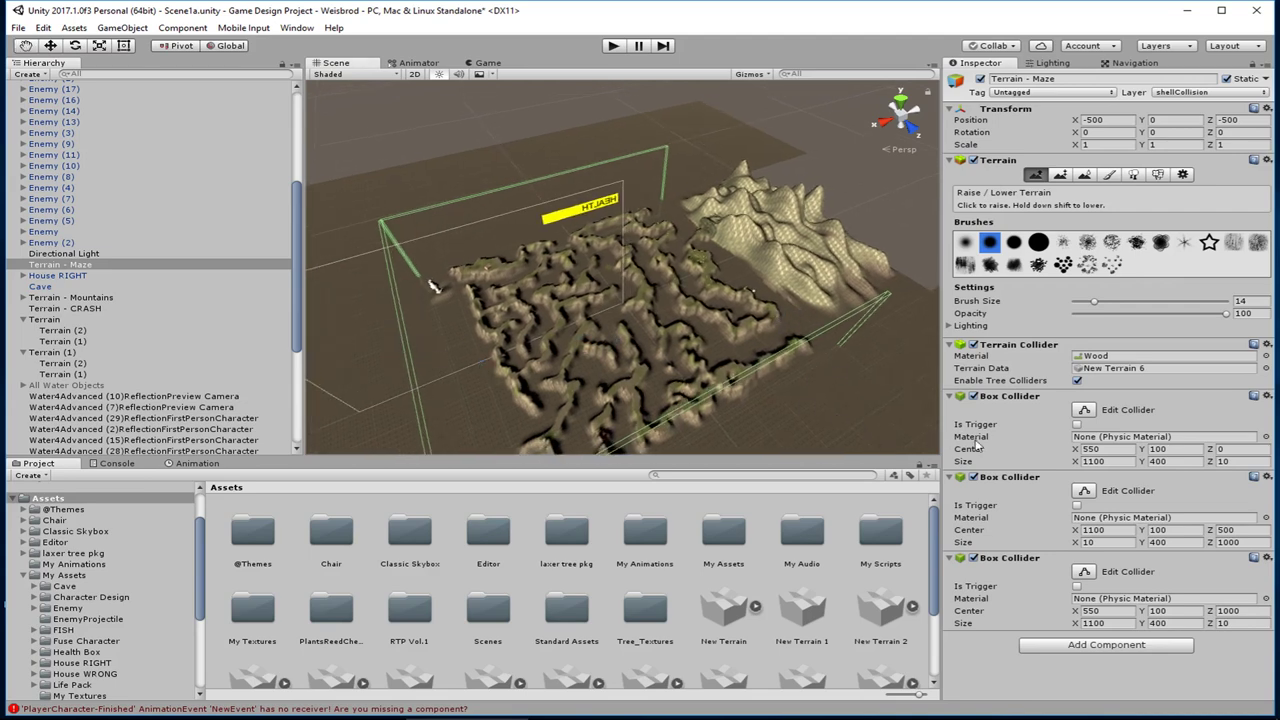
pyautogui.click(1267, 477)
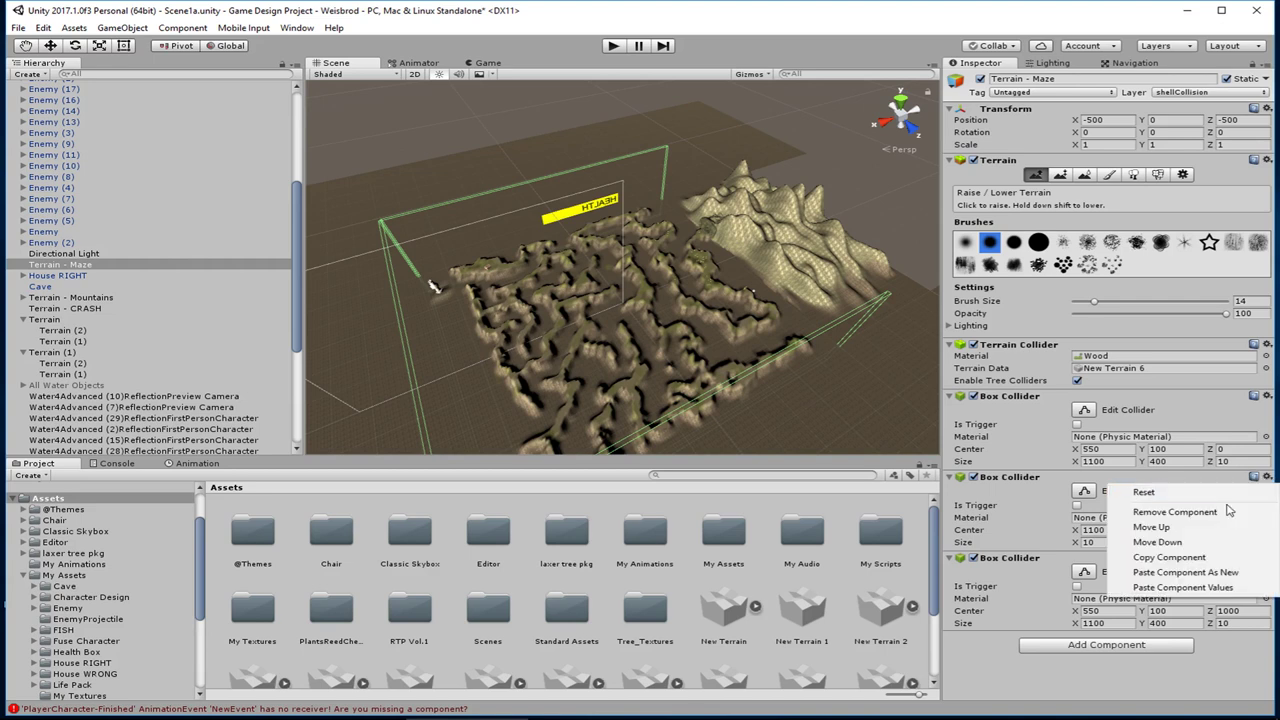
pyautogui.click(1225, 557)
pyautogui.click(1267, 477)
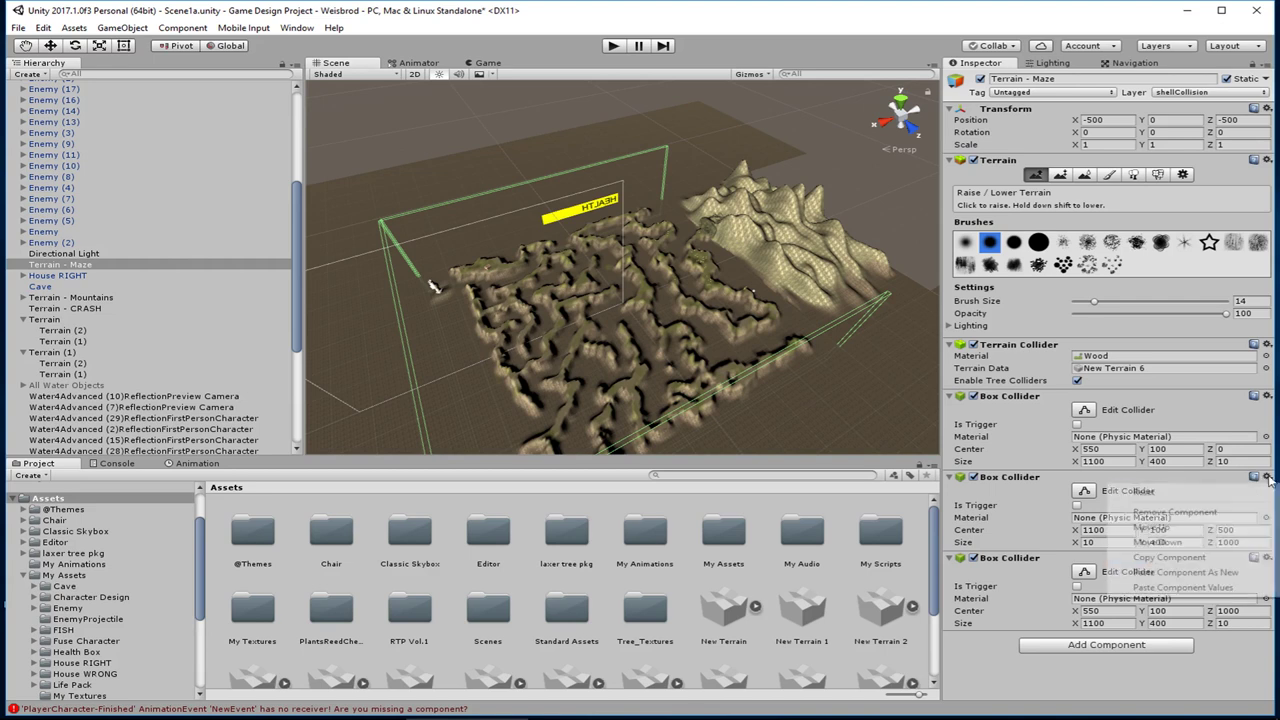
pyautogui.click(1217, 573)
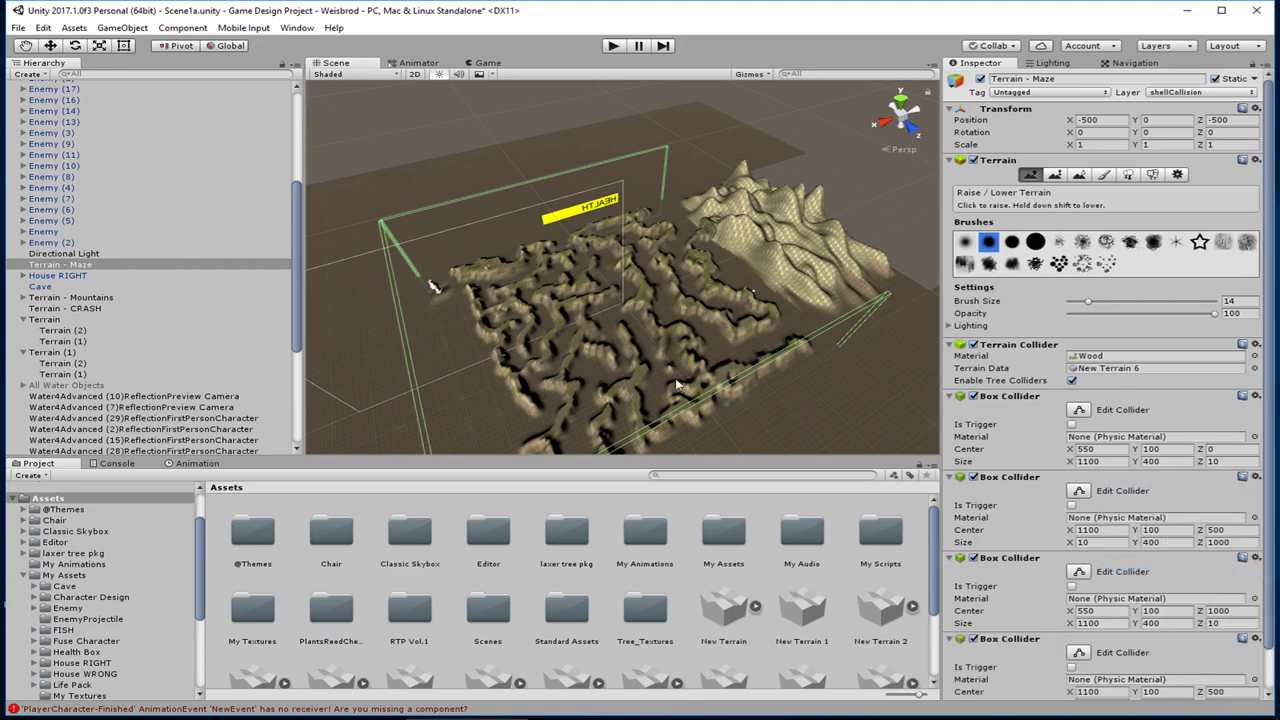
pyautogui.scroll(-2, 1005, 517)
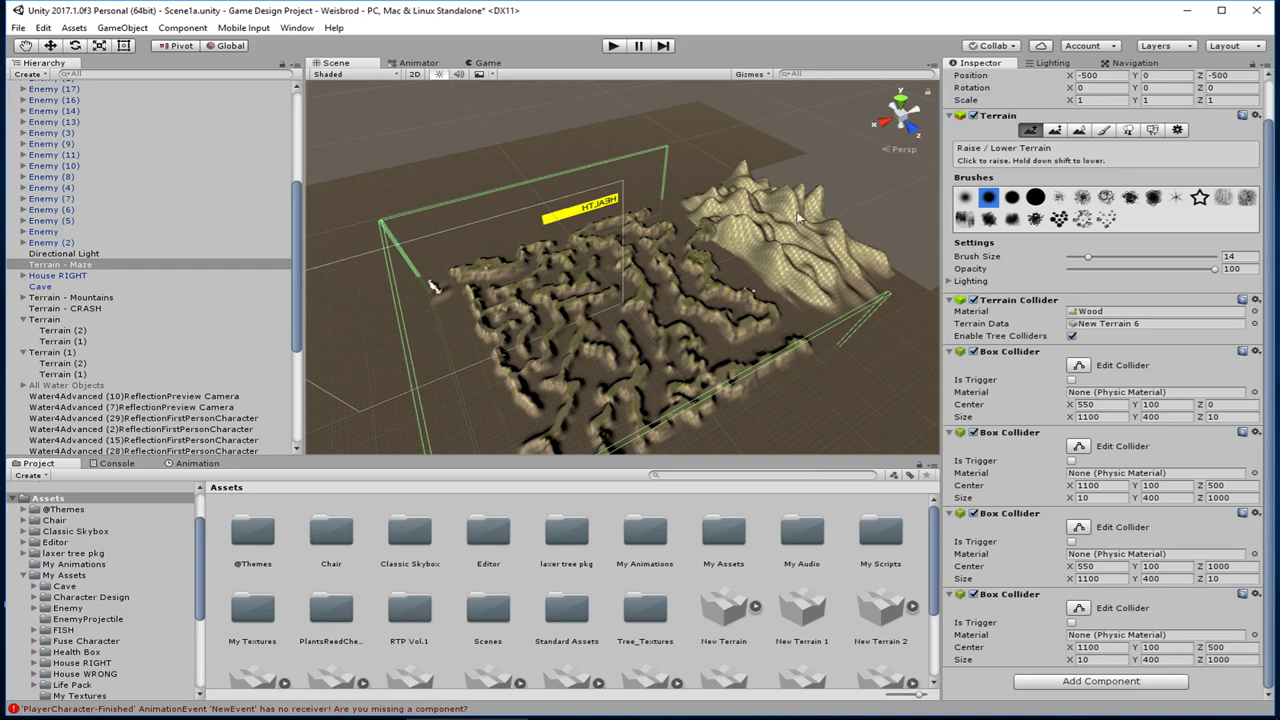
pyautogui.click(1110, 647)
pyautogui.write('0')
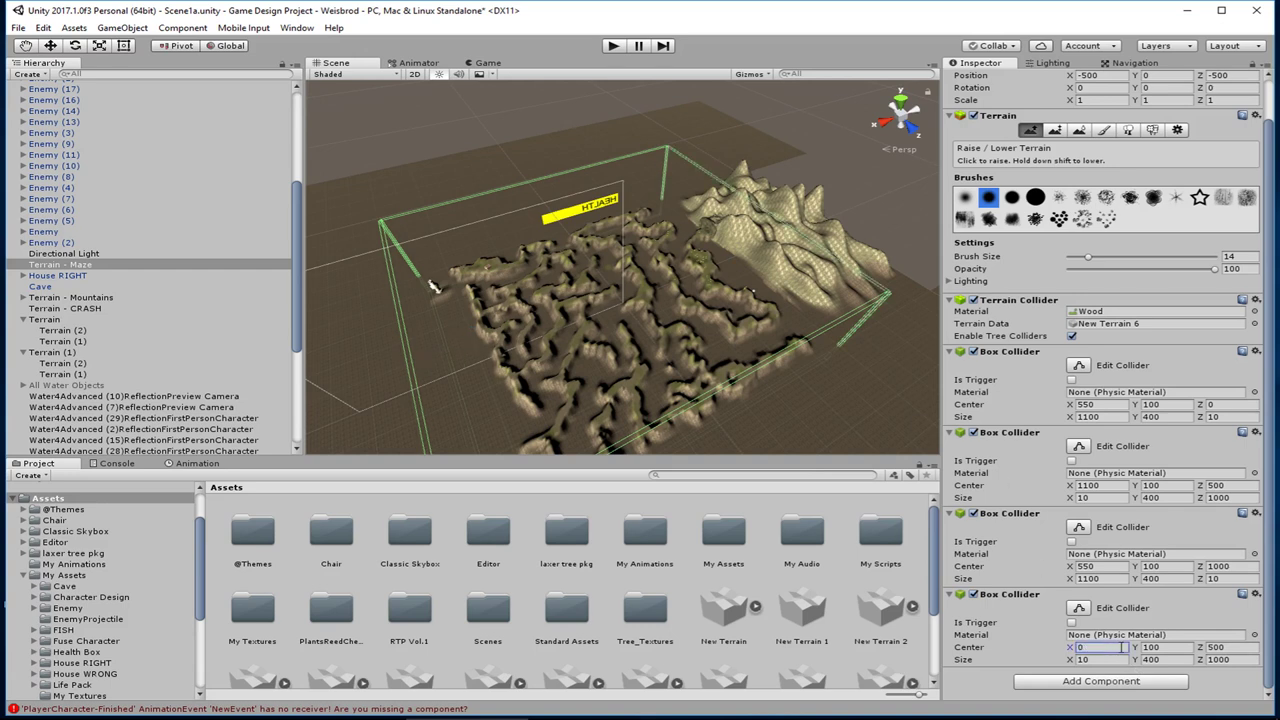
# Step: Examine where the fourth collider wall crosses the mountains and the cave entrance at the edge of the maze
pyautogui.moveTo(711, 256); pyautogui.dragTo(525, 299, button='middle')
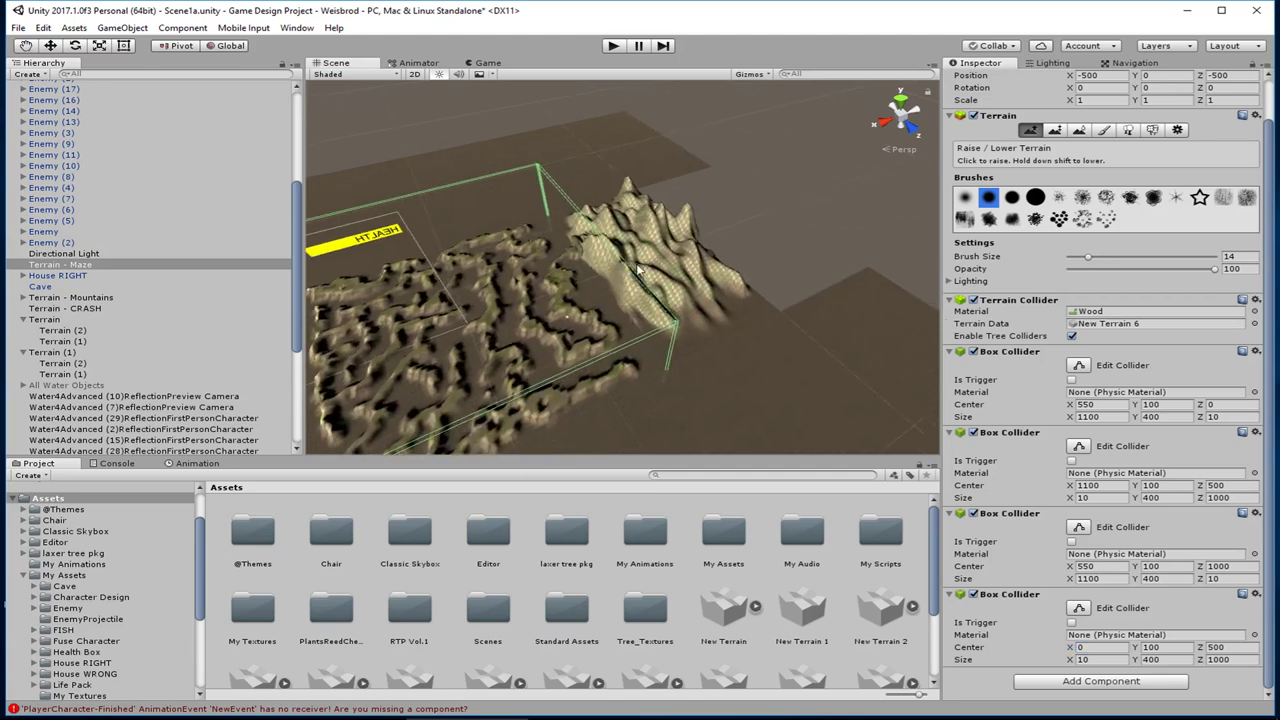
pyautogui.moveTo(525, 299); pyautogui.dragTo(425, 303, button='right')
pyautogui.moveTo(612, 285); pyautogui.dragTo(510, 308, button='middle')
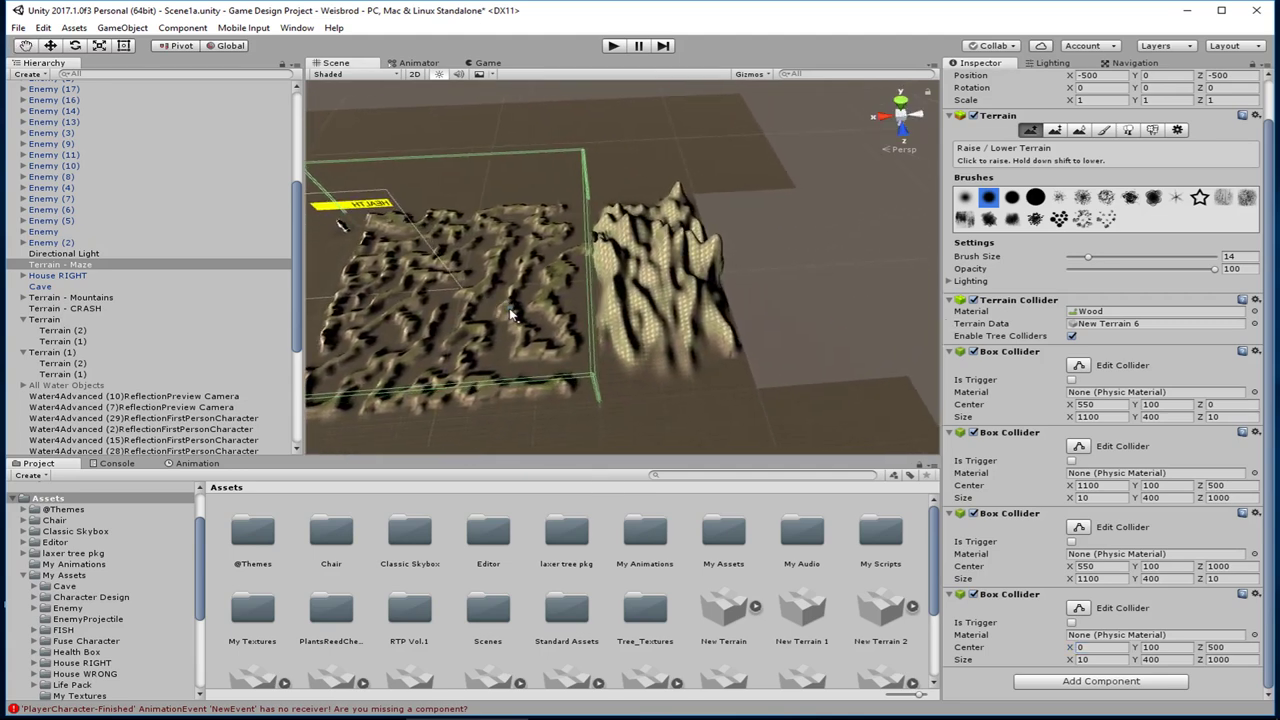
pyautogui.keyDown('alt'); pyautogui.moveTo(507, 307); pyautogui.dragTo(628, 313); pyautogui.keyUp('alt')
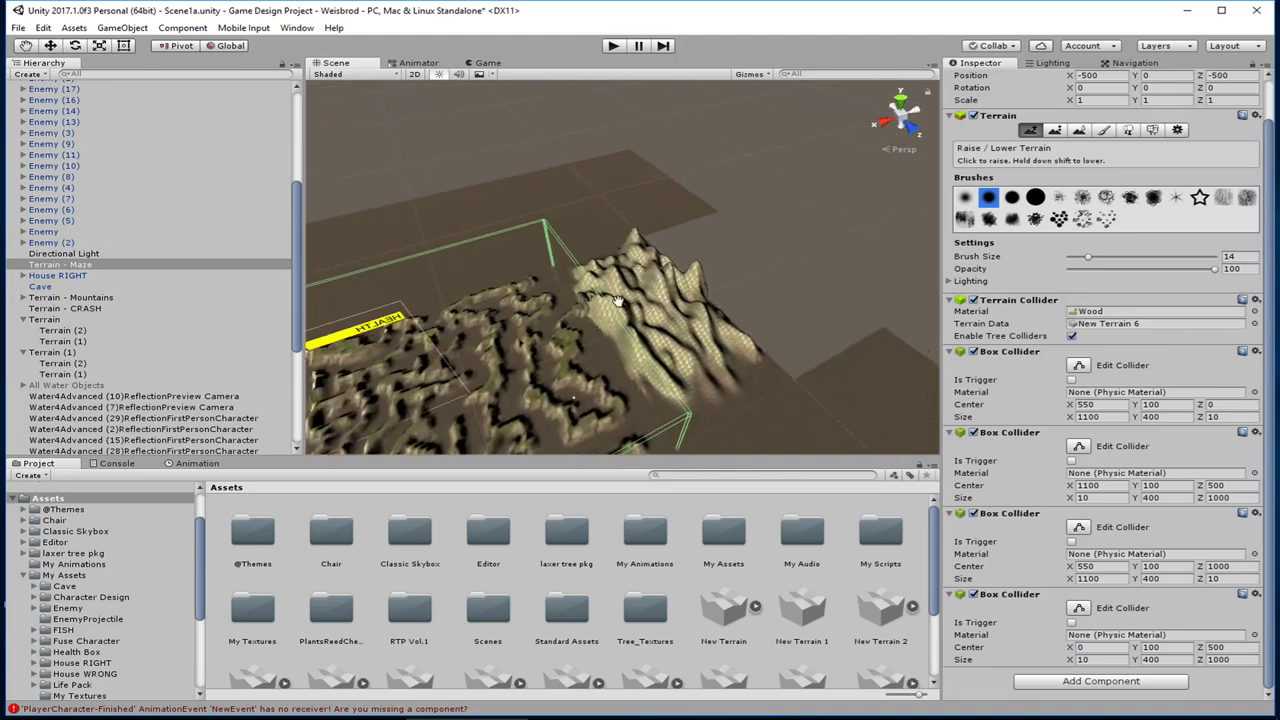
pyautogui.moveTo(615, 299); pyautogui.dragTo(673, 283, button='middle')
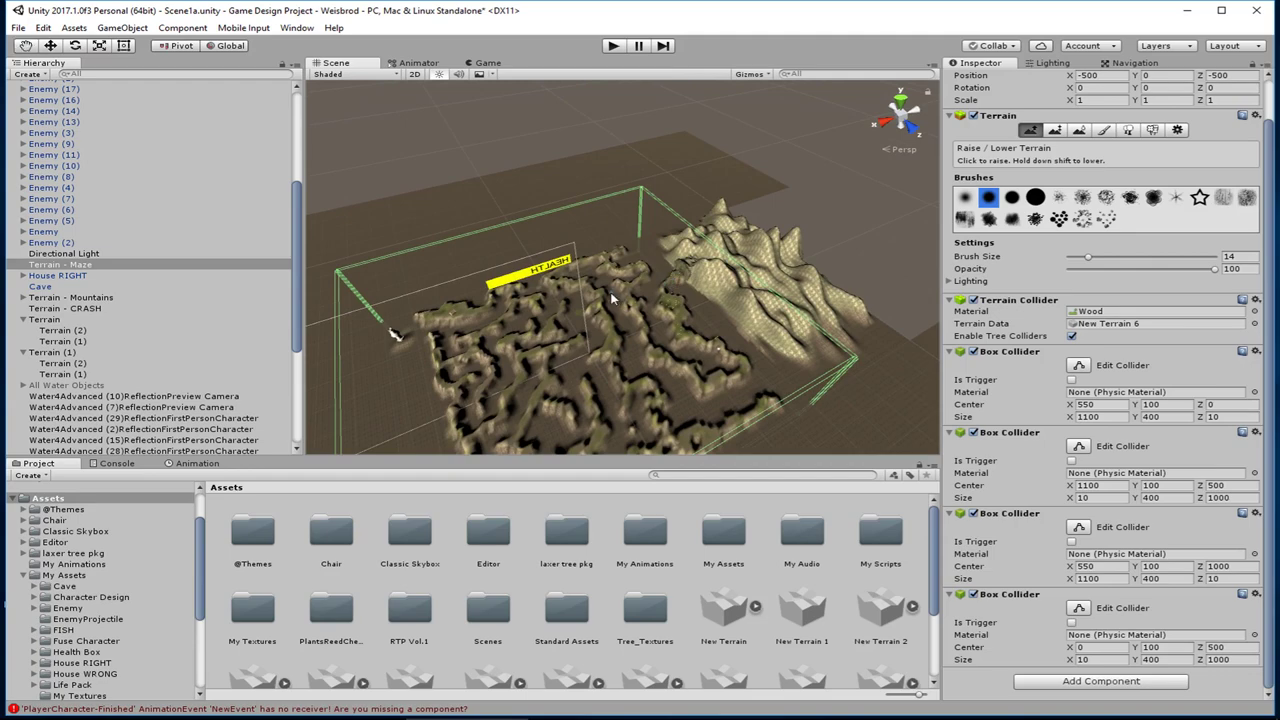
pyautogui.scroll(10, 692, 277)
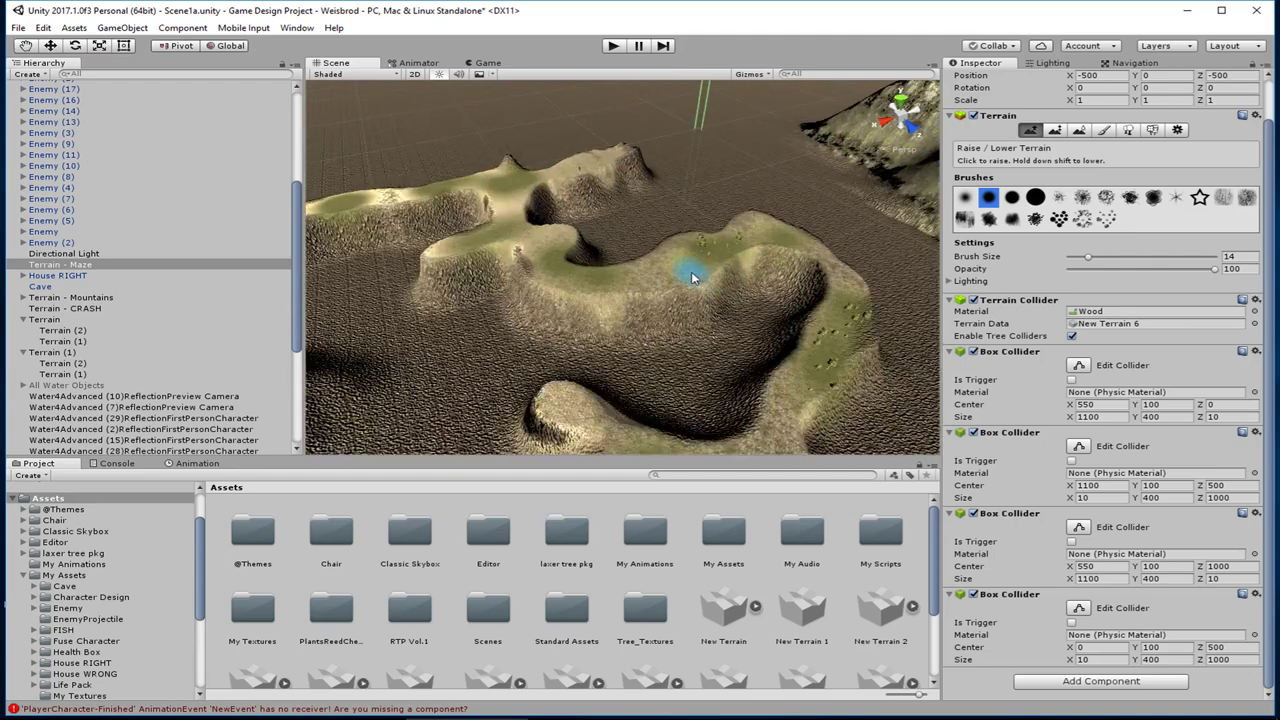
pyautogui.moveTo(896, 256); pyautogui.dragTo(810, 333, button='middle')
pyautogui.scroll(4, 700, 284)
pyautogui.keyDown('alt'); pyautogui.moveTo(810, 333); pyautogui.dragTo(745, 340); pyautogui.keyUp('alt')
pyautogui.scroll(-3, 762, 320)
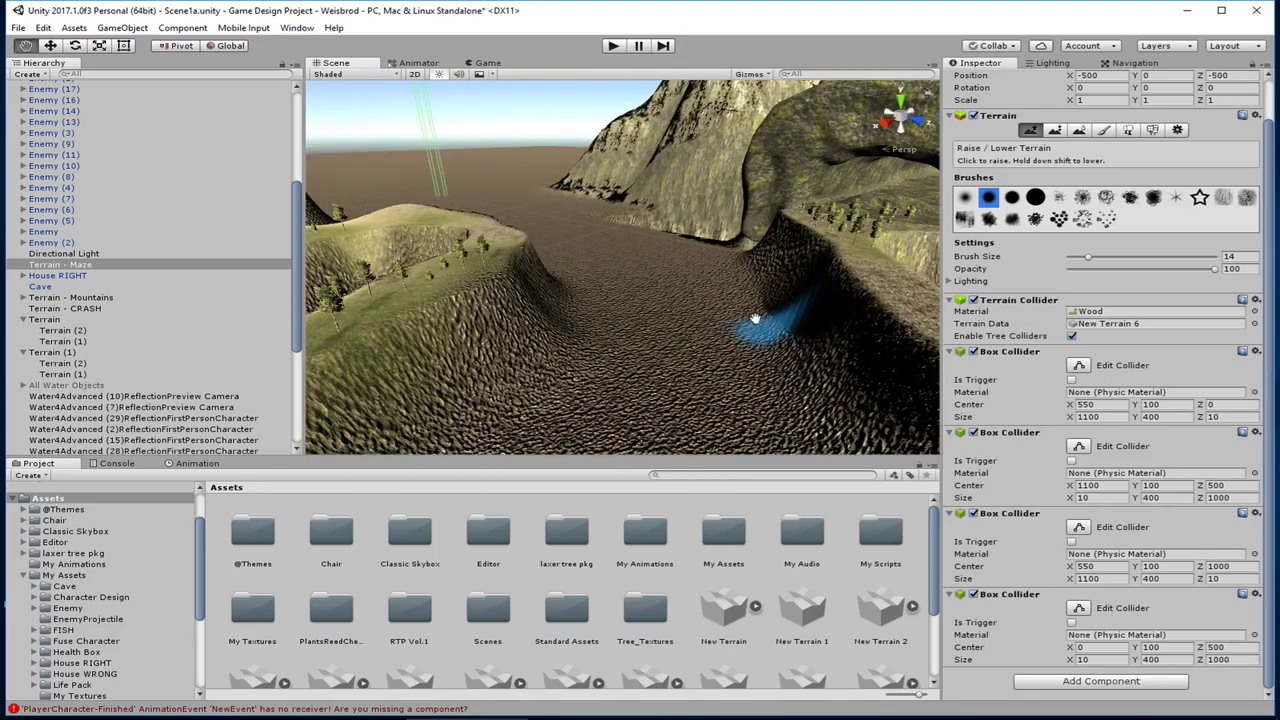
pyautogui.scroll(-3, 730, 322)
pyautogui.scroll(-4, 670, 297)
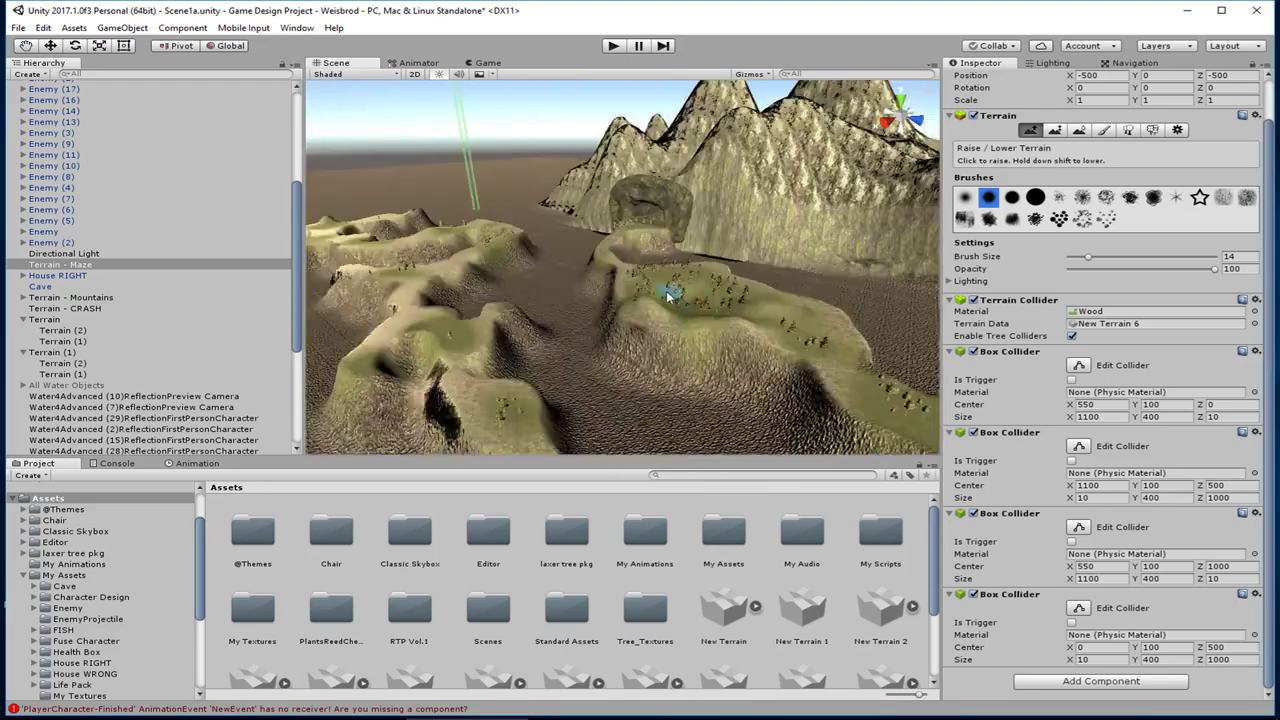
pyautogui.scroll(6, 661, 290)
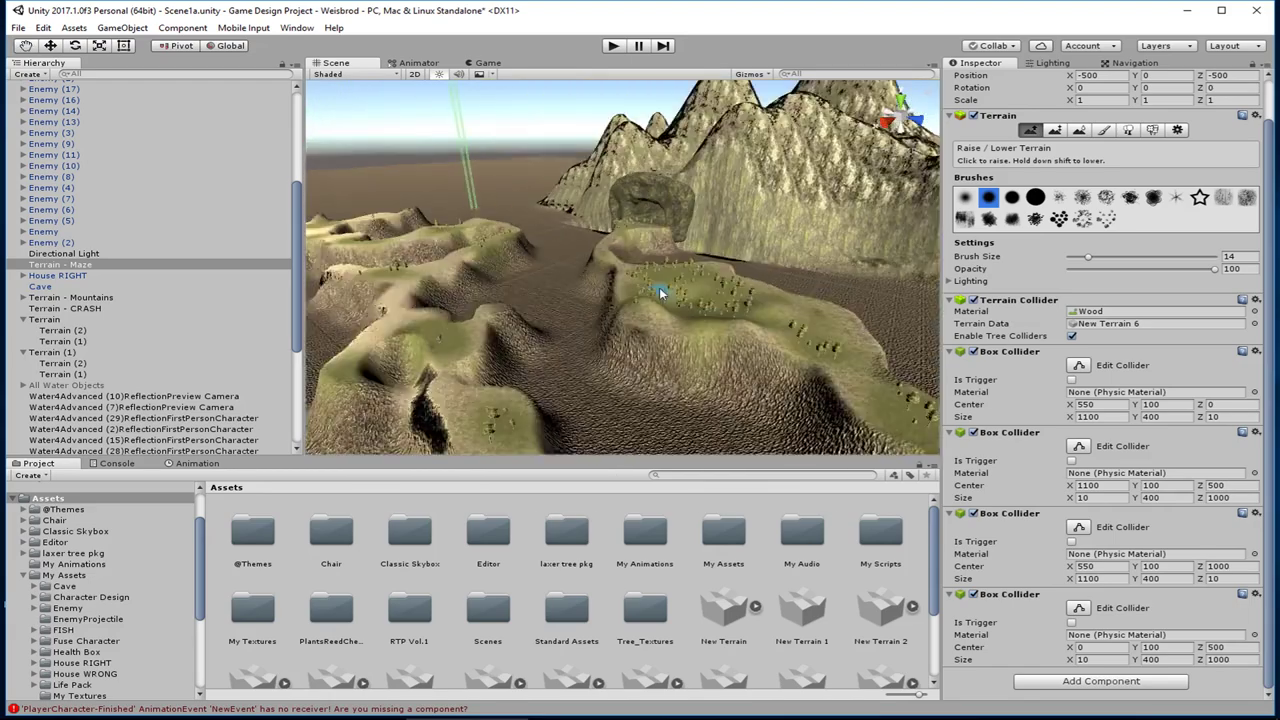
pyautogui.moveTo(661, 278); pyautogui.dragTo(660, 267, button='middle')
pyautogui.keyDown('alt'); pyautogui.moveTo(659, 266); pyautogui.dragTo(736, 252); pyautogui.keyUp('alt')
pyautogui.scroll(-10, 775, 255)
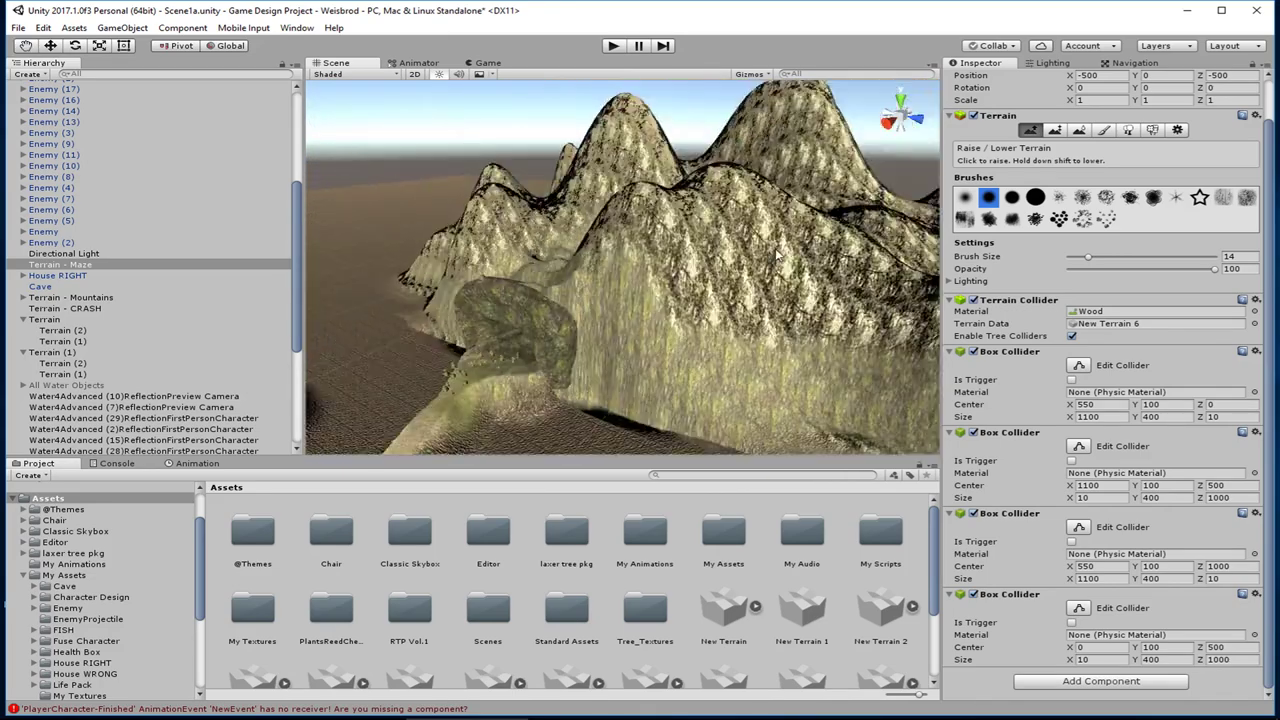
pyautogui.scroll(-3, 760, 257)
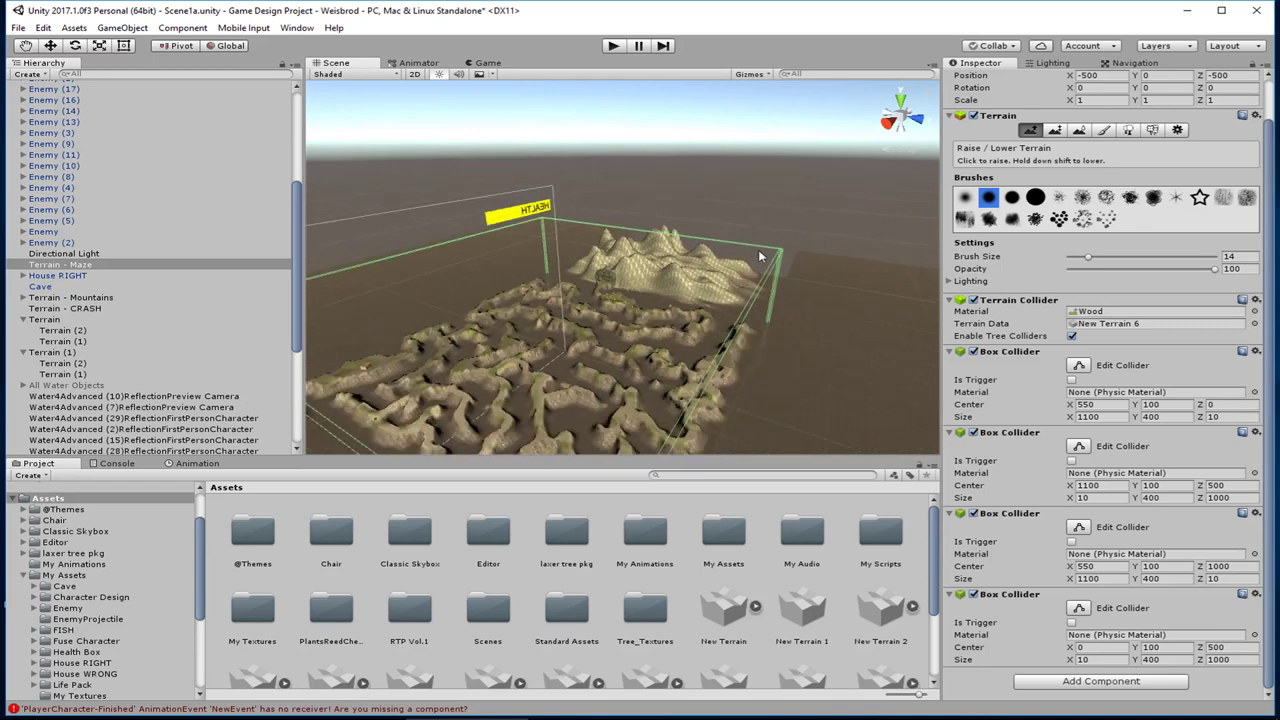
# Step: Shorten the fourth box collider to size Z 298.8 and shift its center Z to 150.2, so it runs from the corner to the cave
pyautogui.moveTo(647, 279); pyautogui.dragTo(673, 340, button='middle')
pyautogui.keyDown('alt'); pyautogui.moveTo(598, 336); pyautogui.dragTo(684, 386); pyautogui.keyUp('alt')
pyautogui.moveTo(592, 312); pyautogui.dragTo(605, 335, button='middle')
pyautogui.moveTo(604, 334)
pyautogui.keyDown('alt'); pyautogui.mouseDown()
pyautogui.moveTo(628, 371)
pyautogui.moveTo(621, 302)
pyautogui.moveTo(650, 311)
pyautogui.mouseUp(); pyautogui.keyUp('alt')
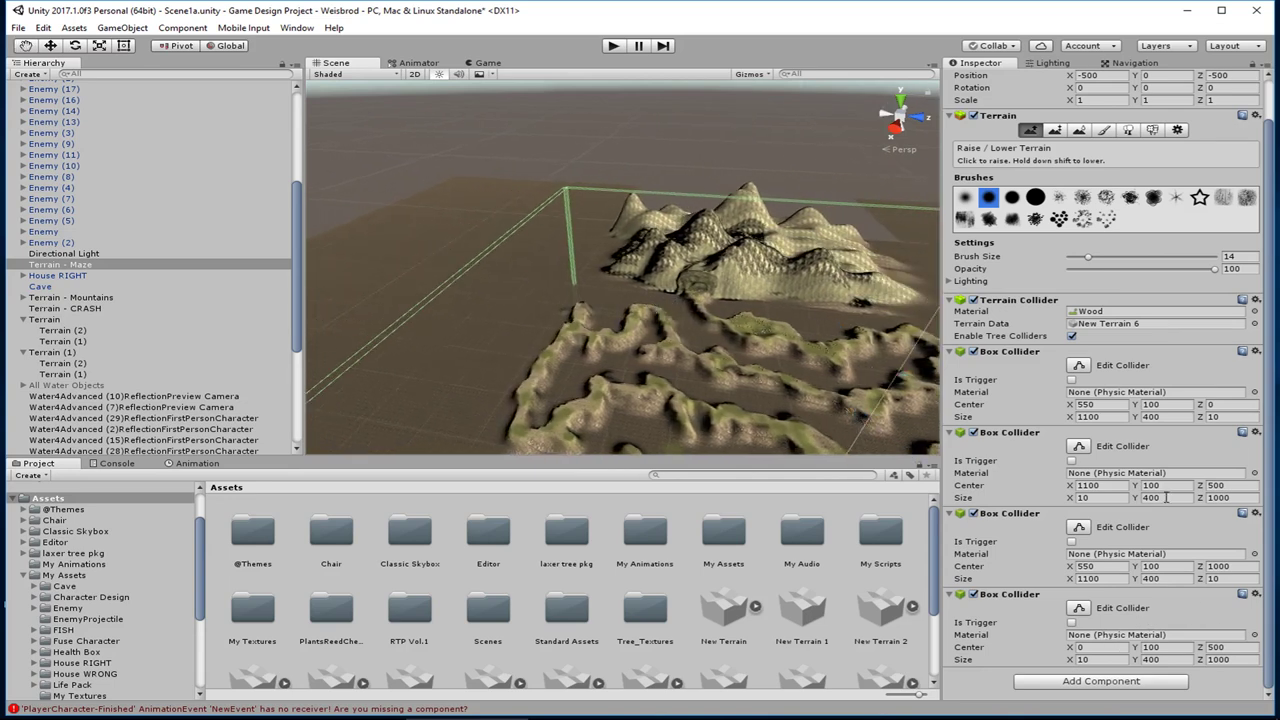
pyautogui.moveTo(1205, 666); pyautogui.dragTo(1187, 666)
pyautogui.moveTo(769, 631); pyautogui.dragTo(1215, 716)
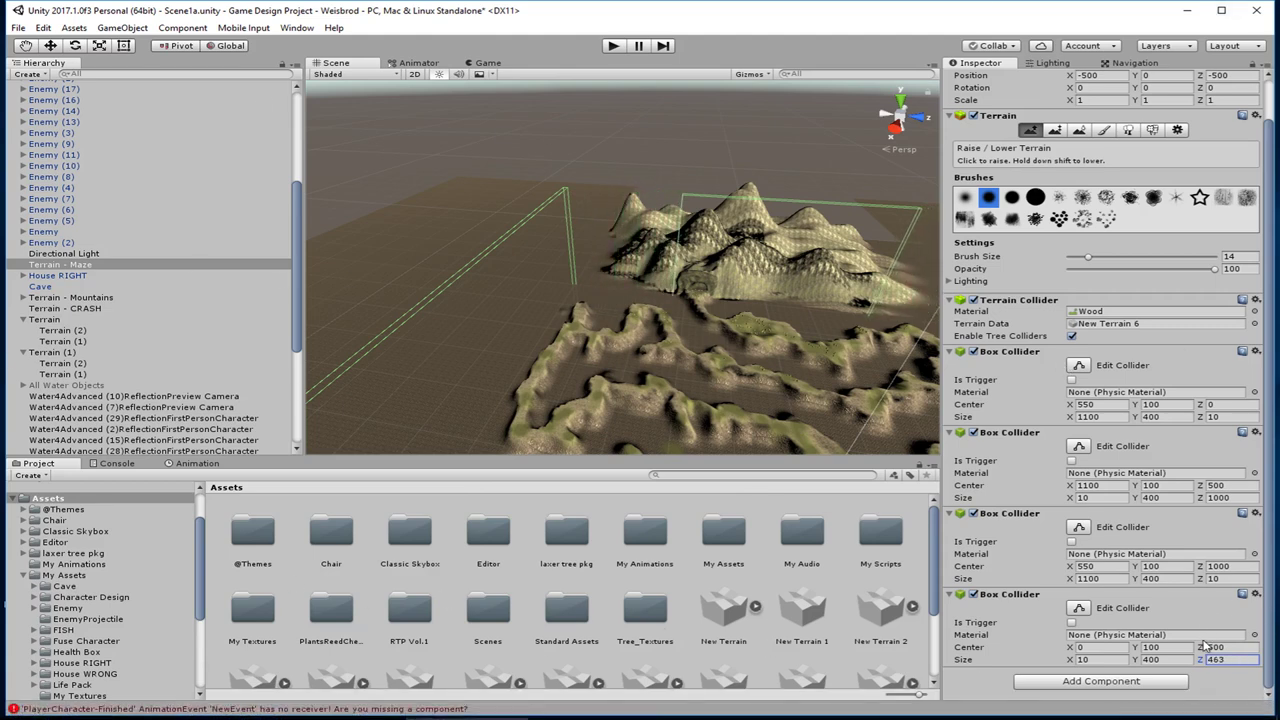
pyautogui.moveTo(1200, 647); pyautogui.dragTo(932, 627)
pyautogui.moveTo(1207, 665); pyautogui.dragTo(1007, 641)
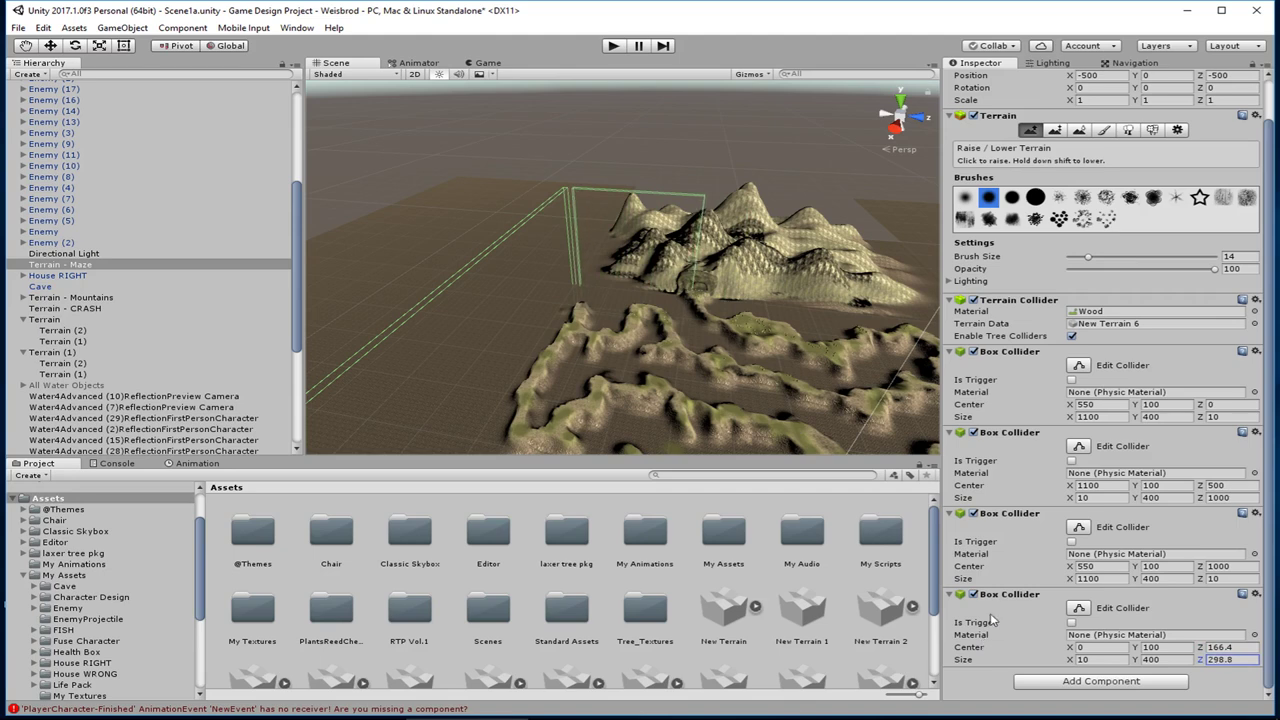
pyautogui.click(1200, 649)
pyautogui.moveTo(1200, 649); pyautogui.dragTo(1178, 651)
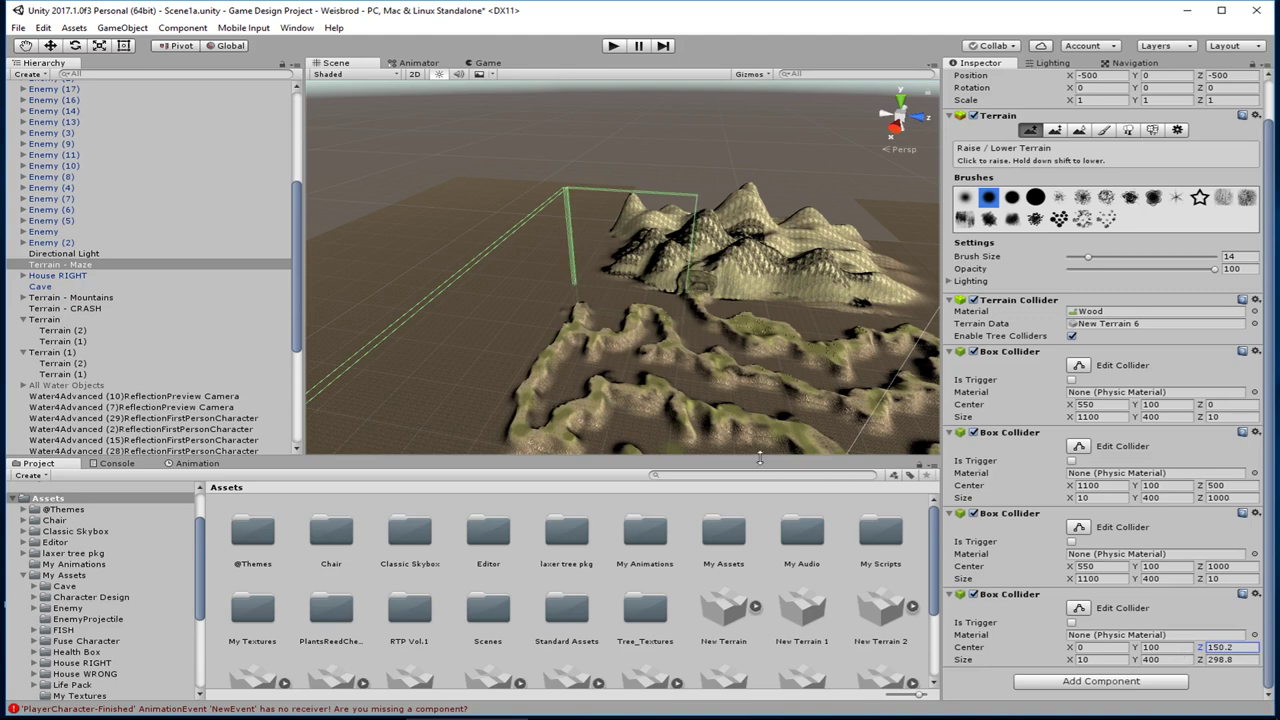
# Step: Examine the shortened collider wall from above and up close, at the maze corner and where it ends beside the cave entrance
pyautogui.scroll(6, 611, 265)
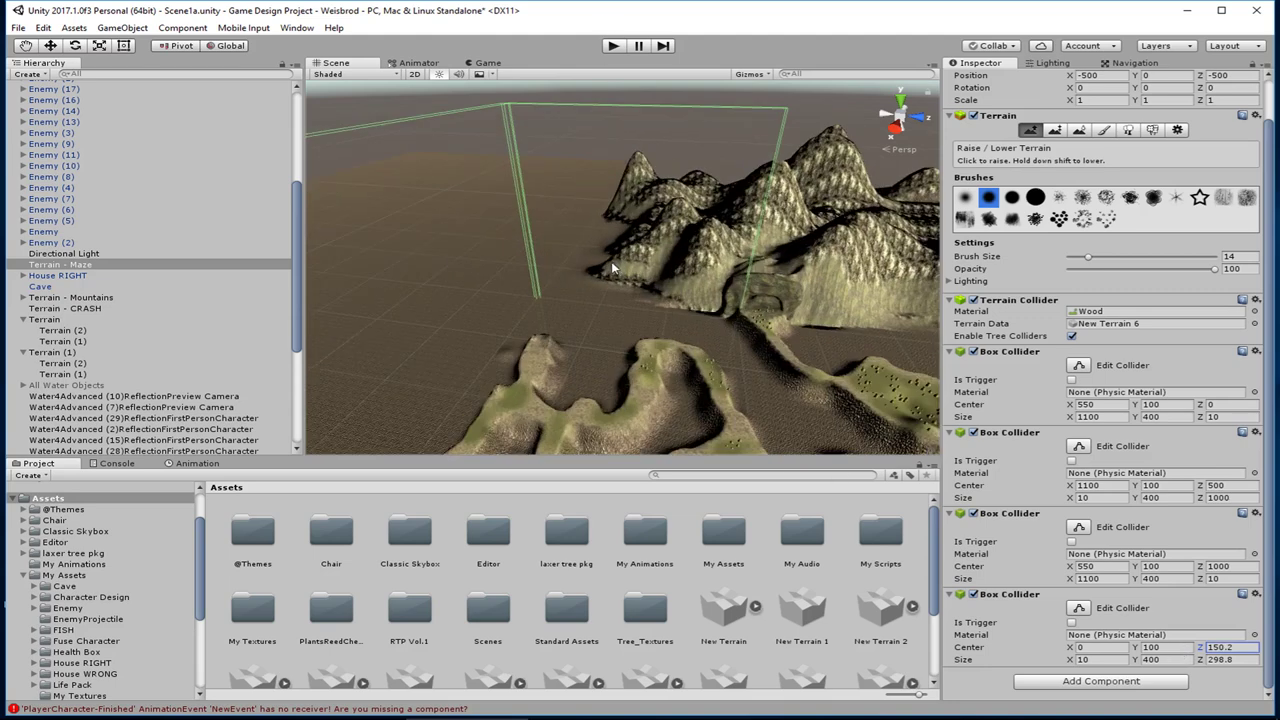
pyautogui.moveTo(638, 212); pyautogui.dragTo(627, 295, button='right')
pyautogui.moveTo(597, 162); pyautogui.dragTo(617, 231, button='middle')
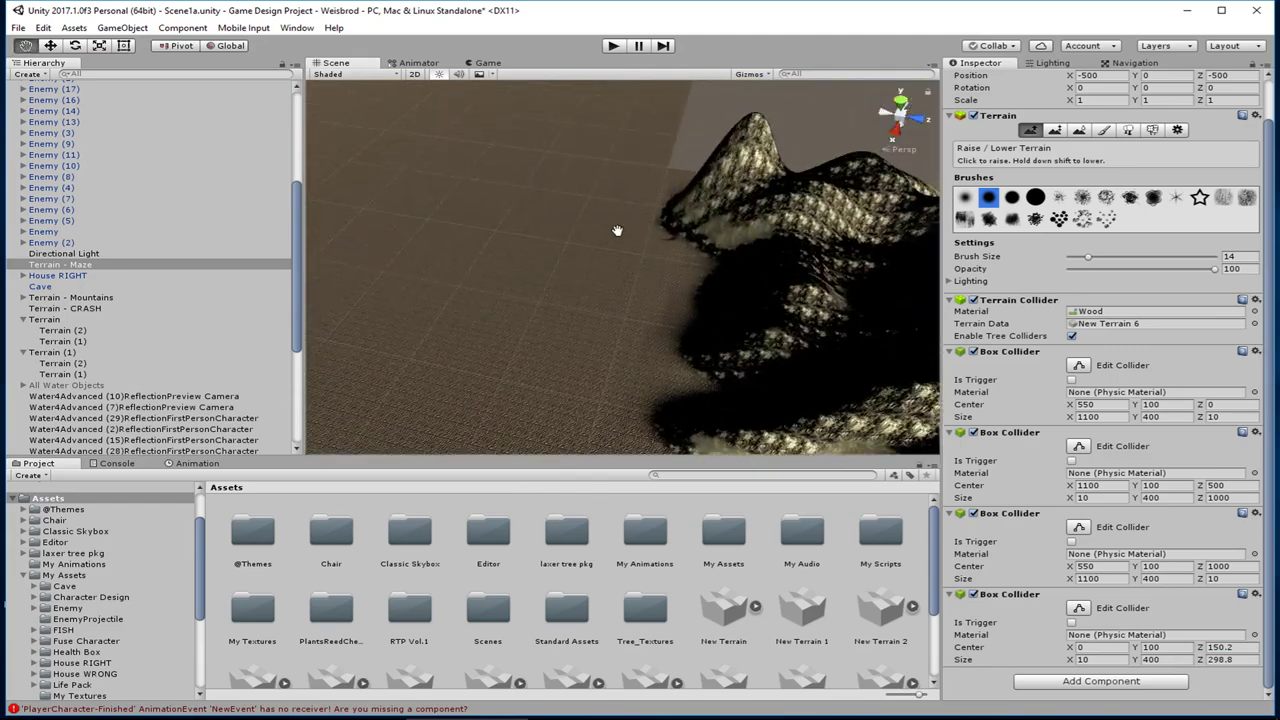
pyautogui.moveTo(617, 231); pyautogui.dragTo(651, 324, button='right')
pyautogui.moveTo(650, 333); pyautogui.dragTo(653, 321, button='middle')
pyautogui.moveTo(652, 321)
pyautogui.mouseDown(button='right')
pyautogui.moveTo(702, 288)
pyautogui.moveTo(725, 292)
pyautogui.mouseUp(button='right')
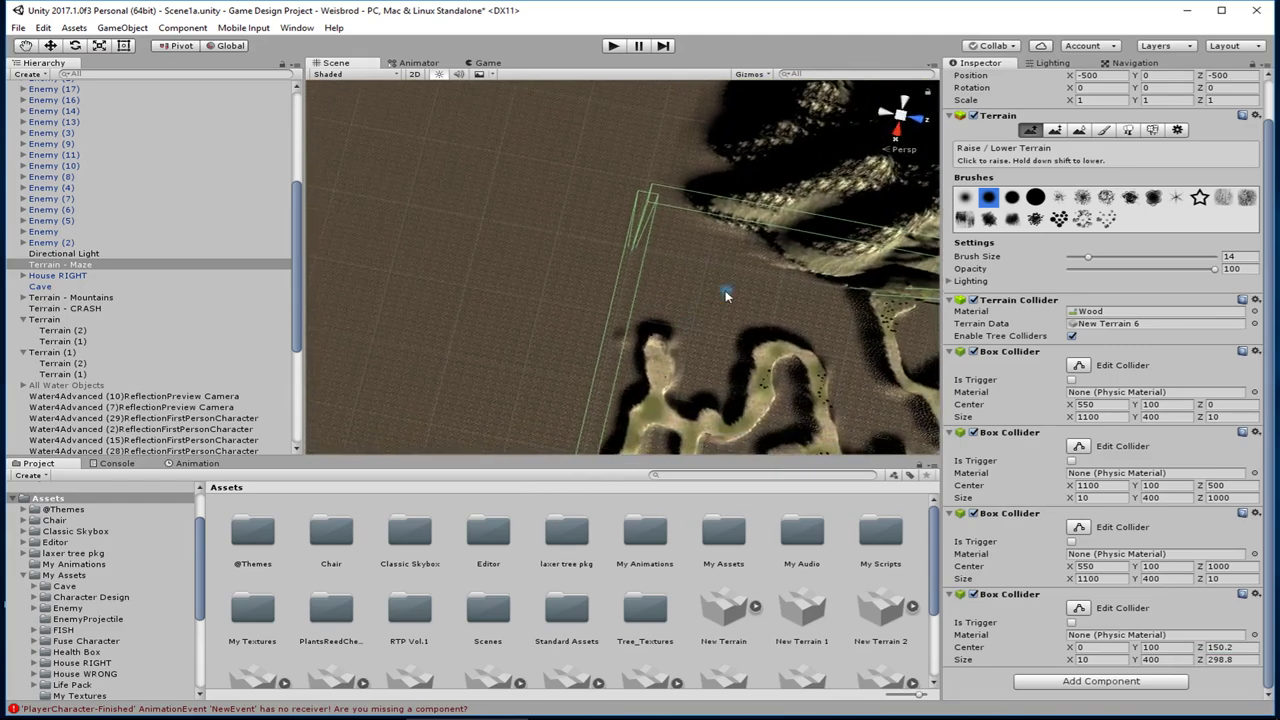
pyautogui.moveTo(725, 292)
pyautogui.mouseDown(button='middle')
pyautogui.moveTo(703, 303)
pyautogui.moveTo(743, 283)
pyautogui.moveTo(660, 236)
pyautogui.mouseUp(button='middle')
pyautogui.scroll(4, 718, 308)
pyautogui.scroll(-8, 718, 309)
pyautogui.scroll(-3, 660, 236)
pyautogui.moveTo(659, 235); pyautogui.dragTo(693, 112, button='right')
pyautogui.moveTo(703, 382); pyautogui.dragTo(699, 325, button='right')
pyautogui.moveTo(715, 410); pyautogui.dragTo(723, 310, button='middle')
pyautogui.scroll(2, 673, 274)
pyautogui.scroll(3, 673, 278)
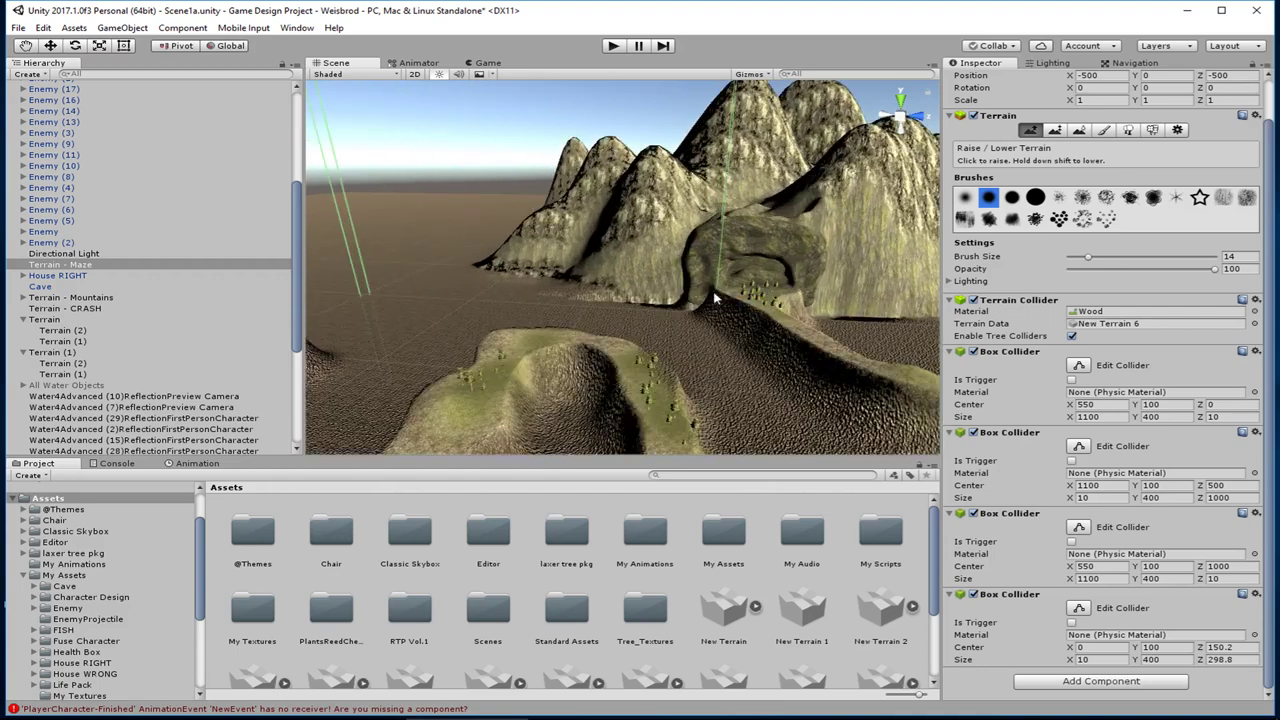
pyautogui.moveTo(828, 280); pyautogui.dragTo(807, 295, button='middle')
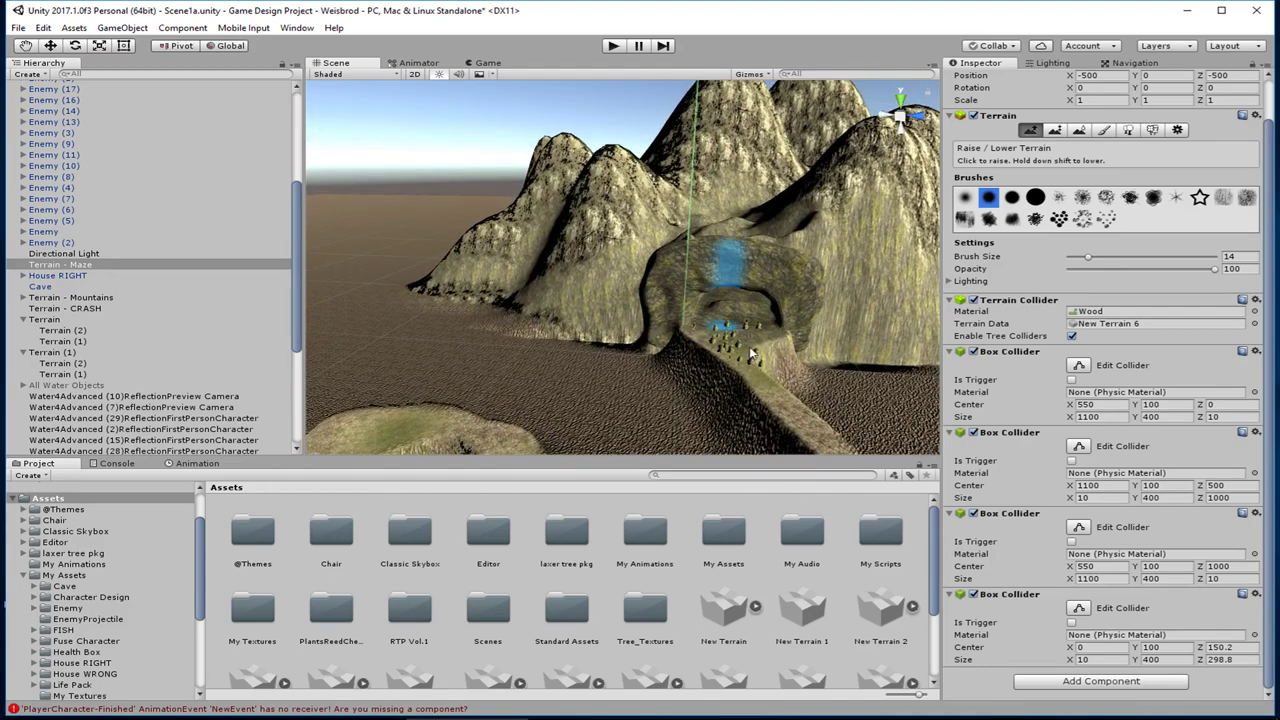
# Step: Copy the shortened fourth box collider and paste it as a new component on the maze terrain
pyautogui.scroll(-5, 755, 330)
pyautogui.moveTo(720, 302); pyautogui.dragTo(712, 311, button='middle')
pyautogui.moveTo(710, 310); pyautogui.dragTo(713, 380, button='right')
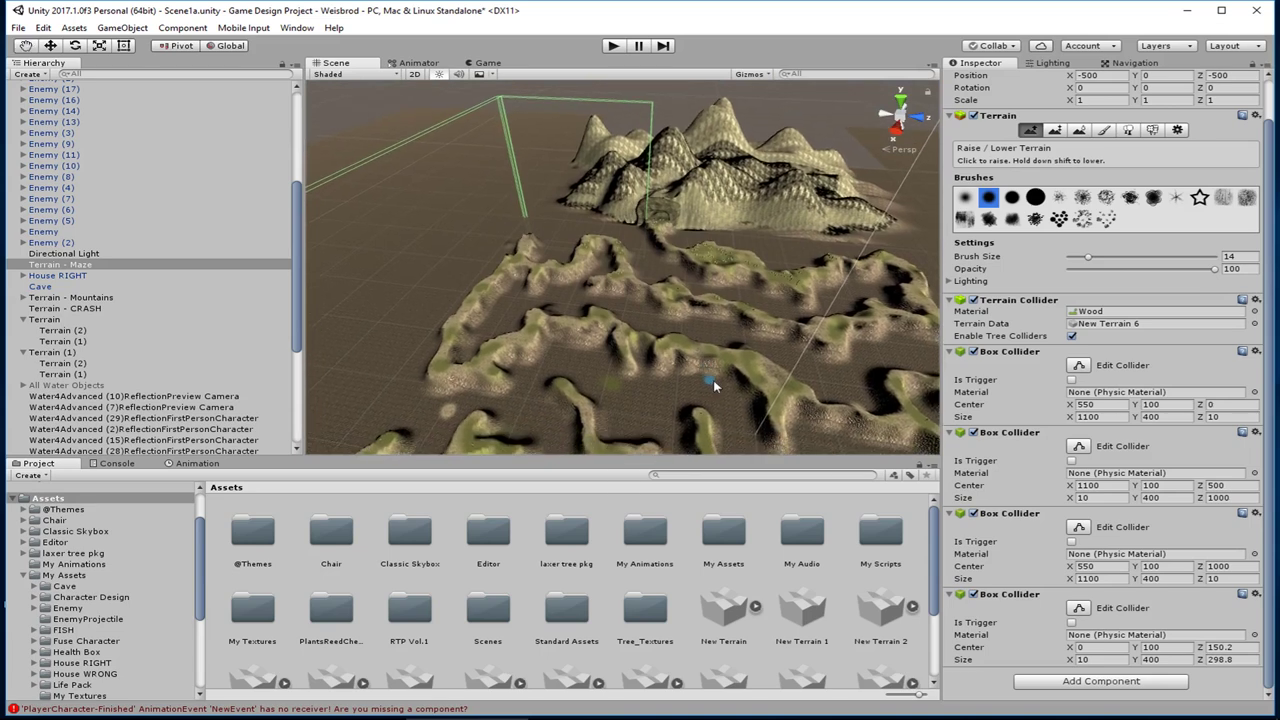
pyautogui.click(1257, 595)
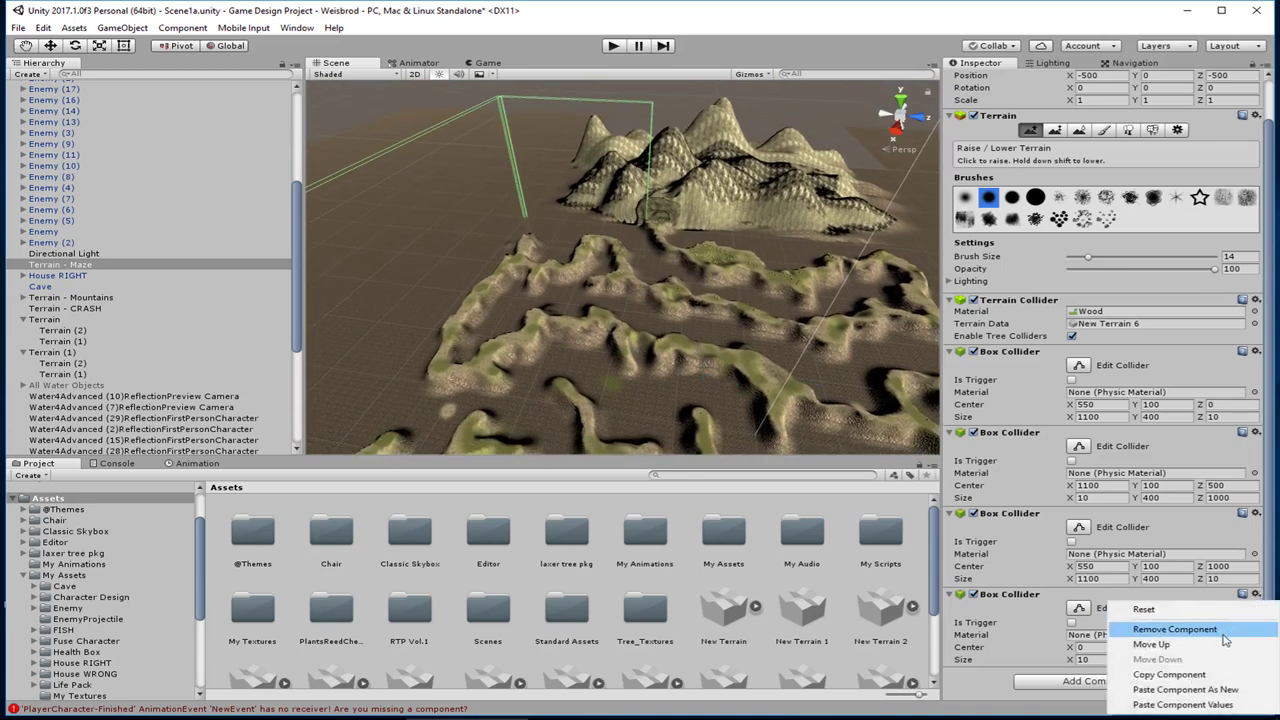
pyautogui.click(1231, 676)
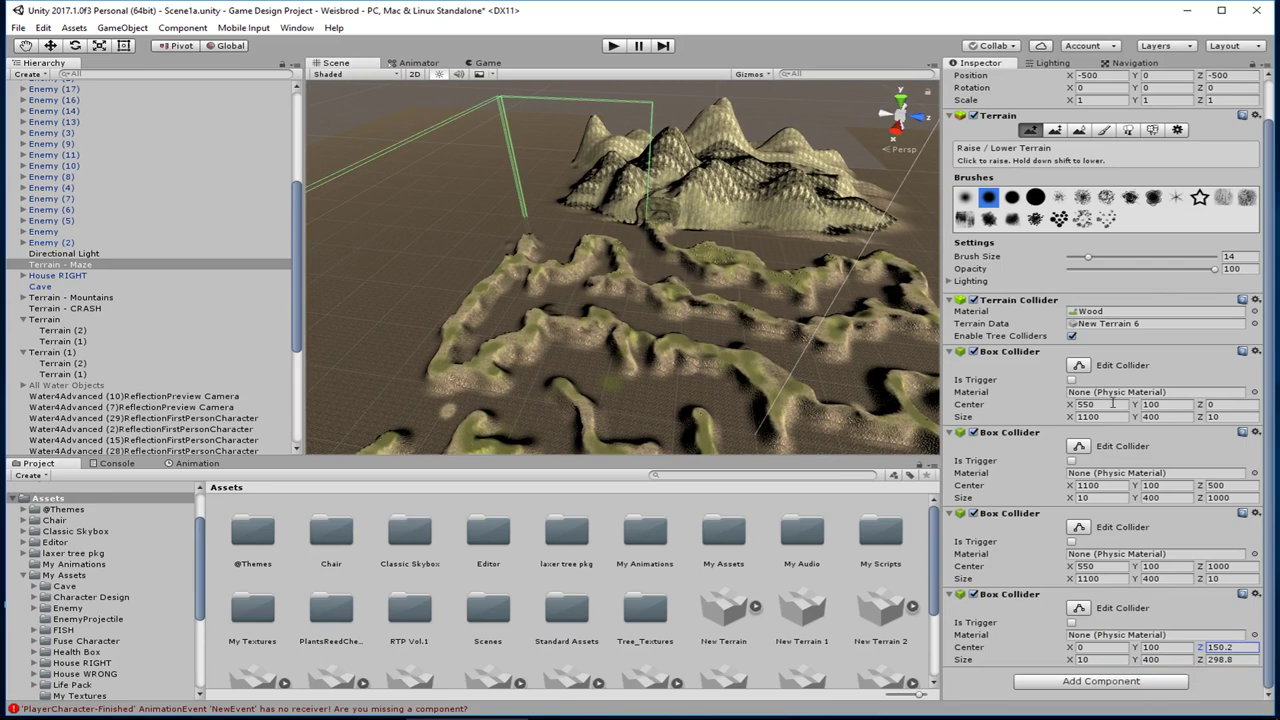
pyautogui.click(1257, 595)
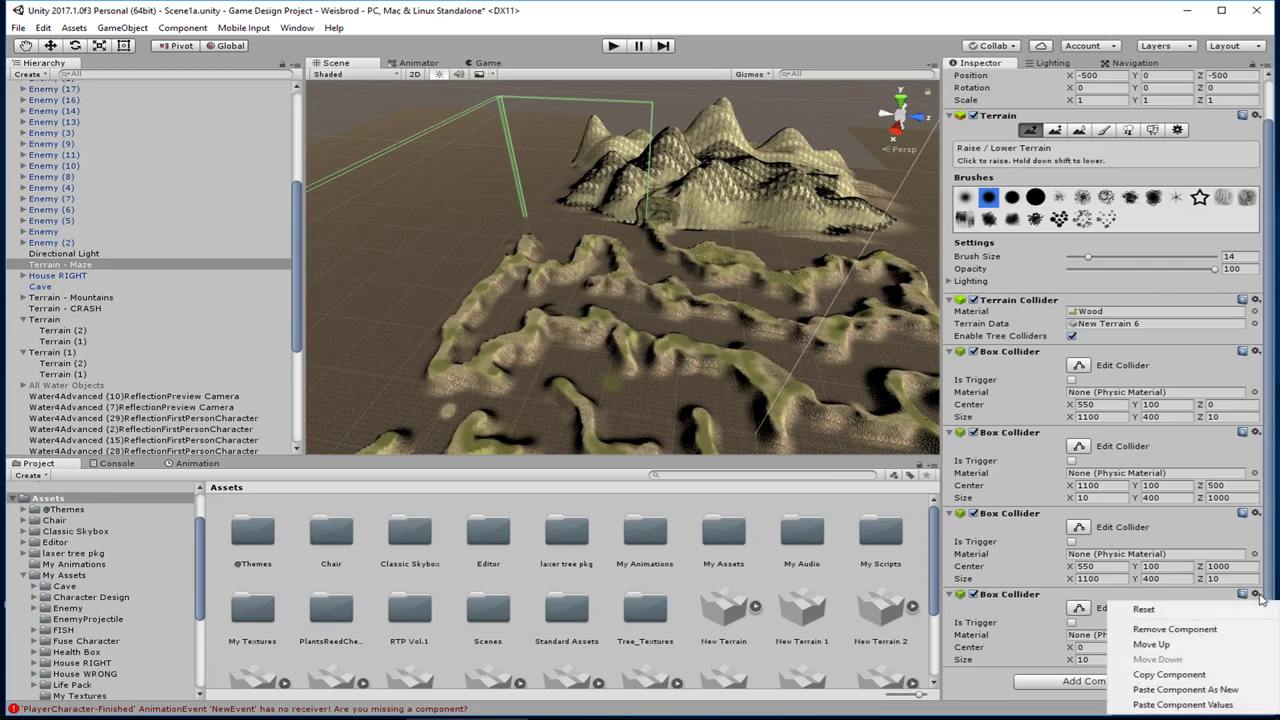
pyautogui.click(1244, 689)
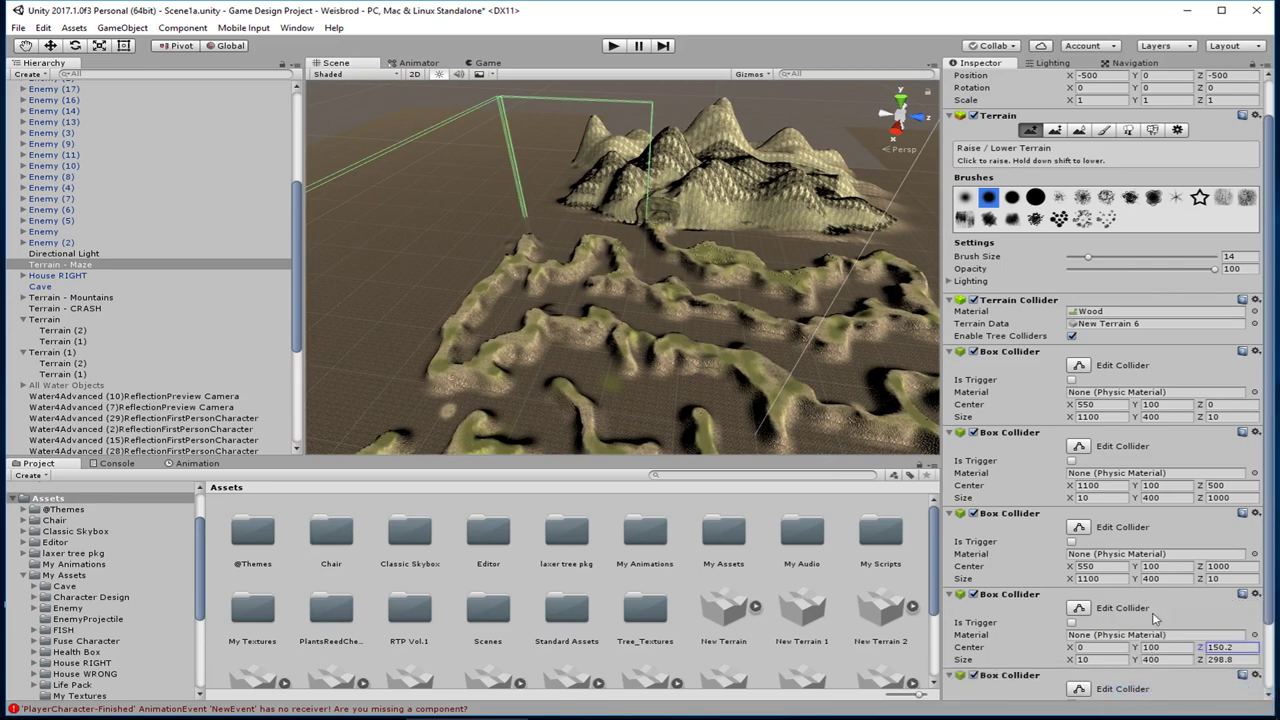
# Step: Shift the fourth box collider to center Z 682.9 and lengthen it to size Z 647, walling the far side of the cave
pyautogui.moveTo(672, 202); pyautogui.dragTo(621, 208, button='middle')
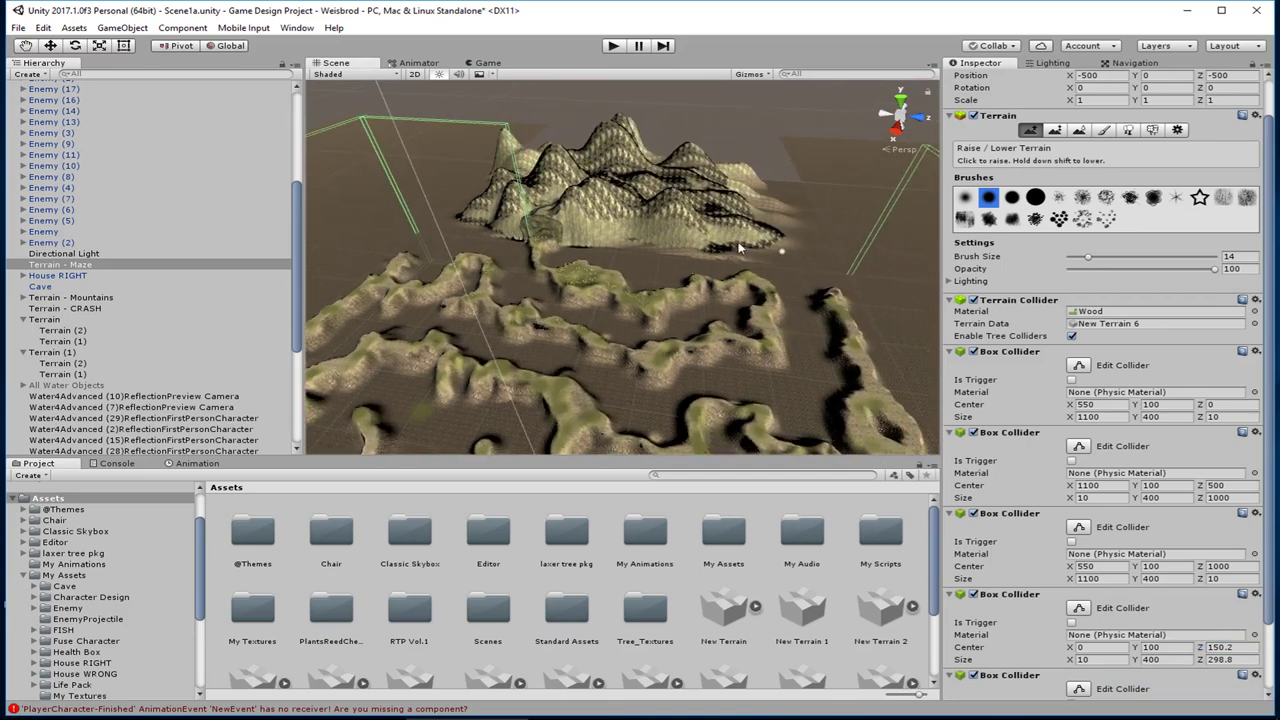
pyautogui.moveTo(1201, 650); pyautogui.dragTo(989, 652)
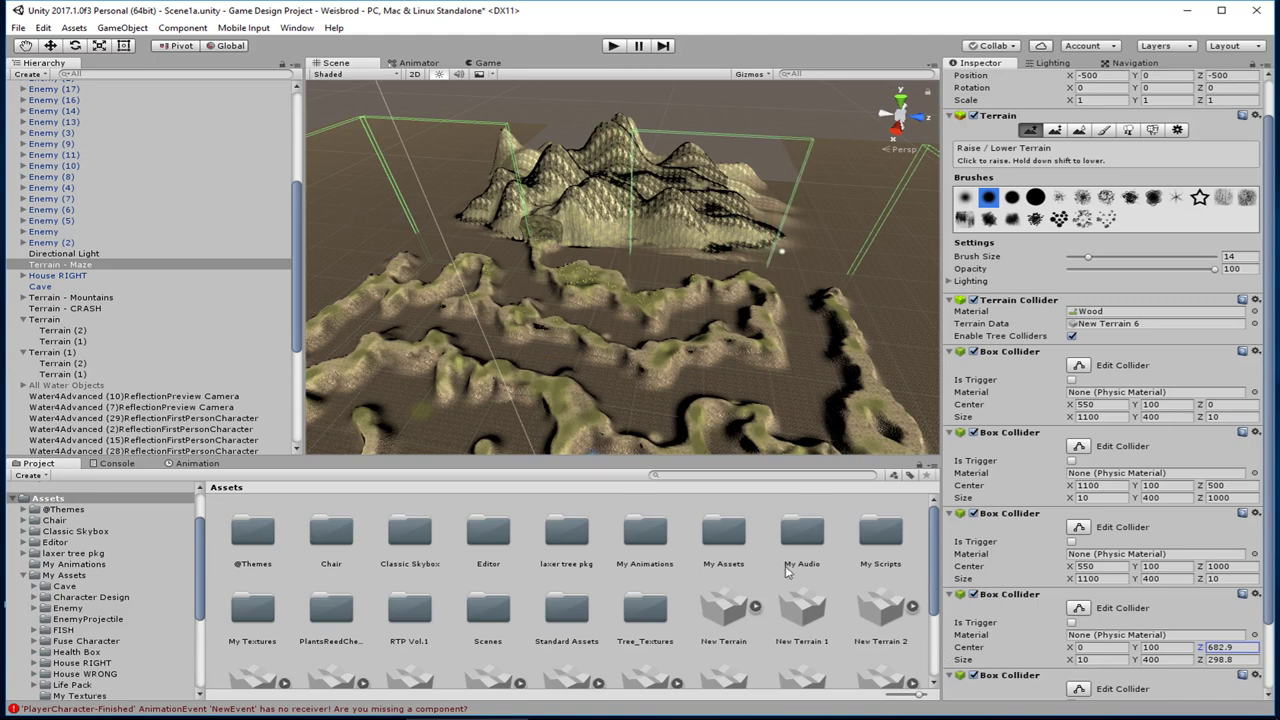
pyautogui.moveTo(1200, 661); pyautogui.dragTo(649, 664)
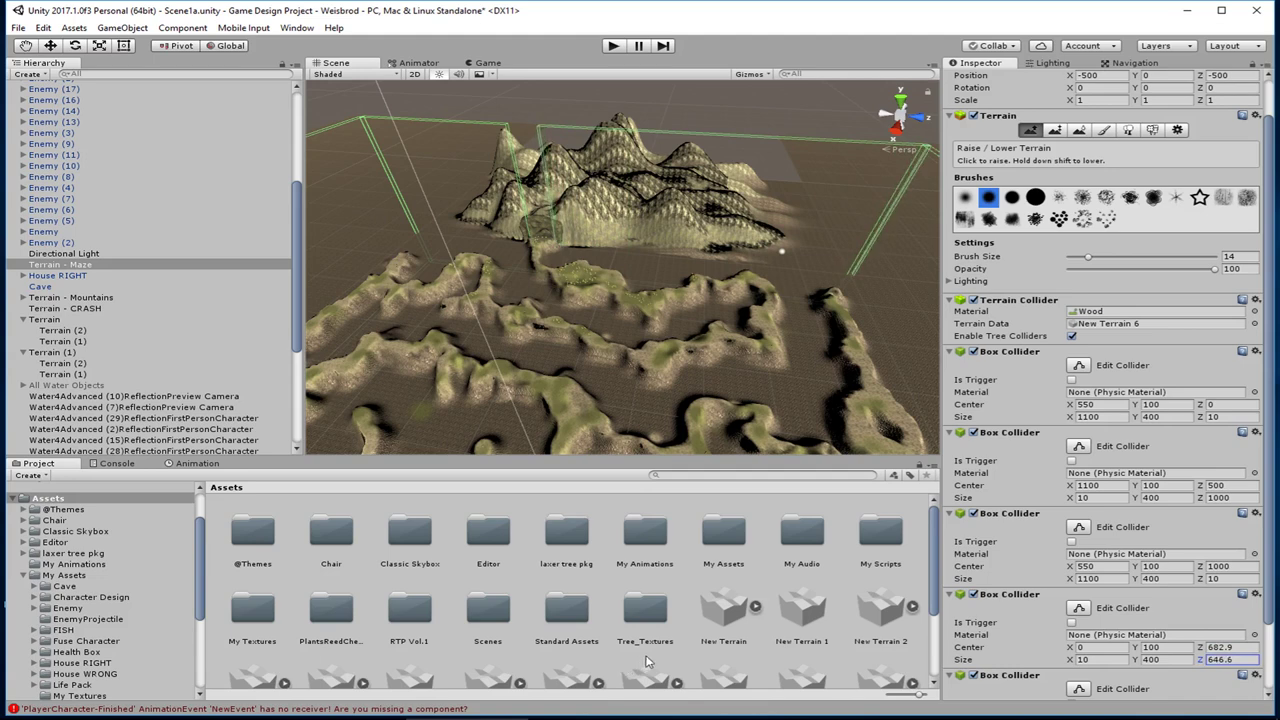
# Step: Extend the fourth box collider to size Z 657.9 so its end meets the edge of the cave opening
pyautogui.moveTo(659, 236); pyautogui.dragTo(586, 272, button='middle')
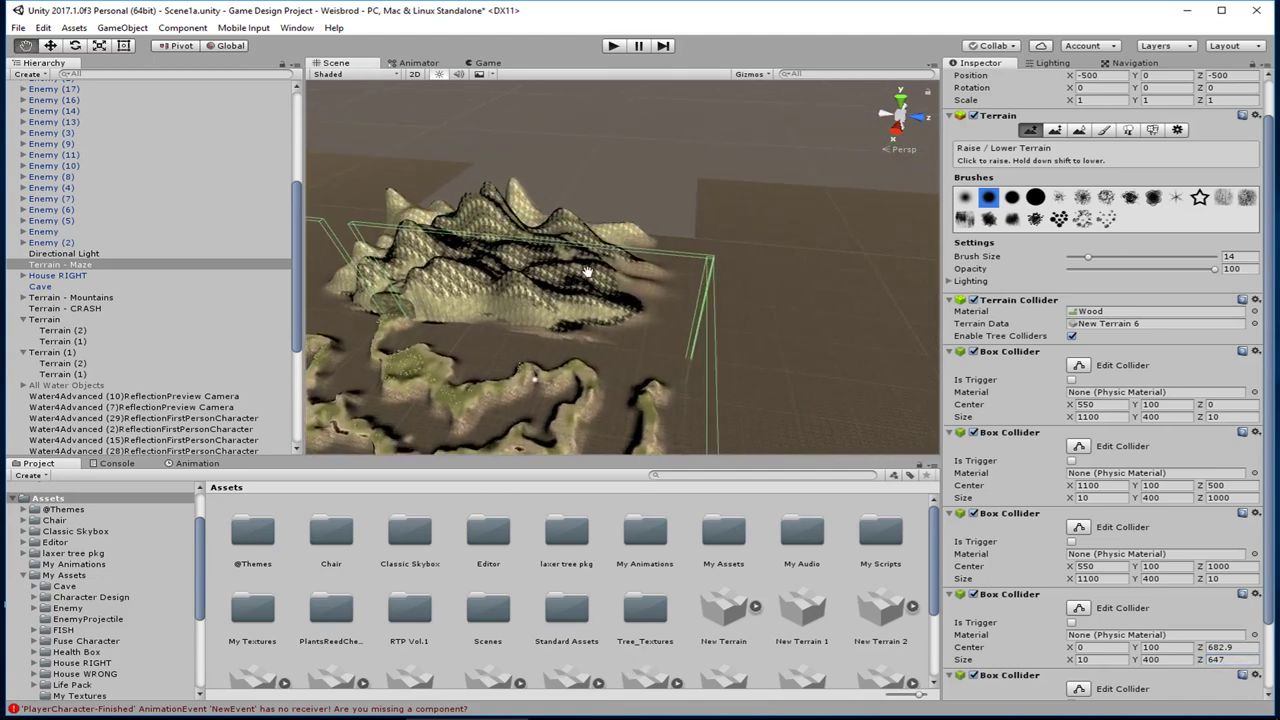
pyautogui.moveTo(586, 272); pyautogui.dragTo(560, 312, button='right')
pyautogui.moveTo(575, 240); pyautogui.dragTo(535, 267, button='middle')
pyautogui.moveTo(535, 267); pyautogui.dragTo(669, 337, button='right')
pyautogui.moveTo(630, 345); pyautogui.dragTo(665, 320, button='middle')
pyautogui.scroll(6, 662, 321)
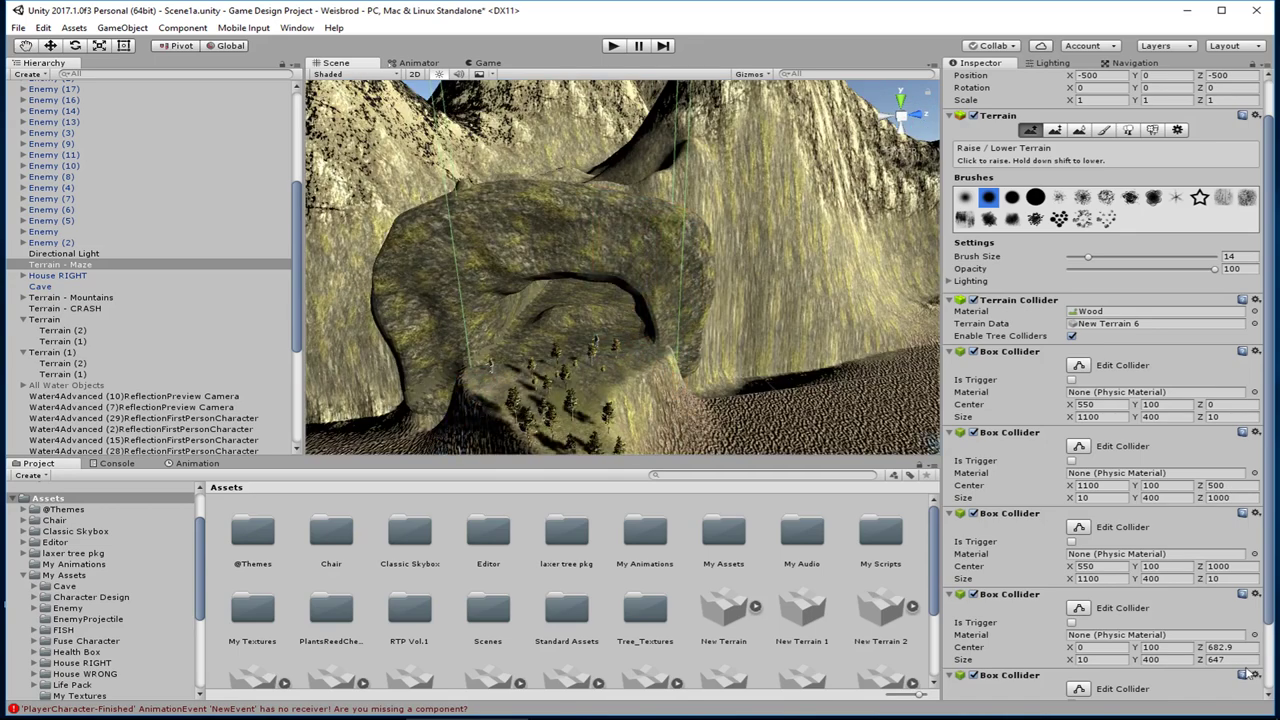
pyautogui.moveTo(1200, 647)
pyautogui.mouseDown()
pyautogui.moveTo(1213, 655)
pyautogui.moveTo(1199, 649)
pyautogui.mouseUp()
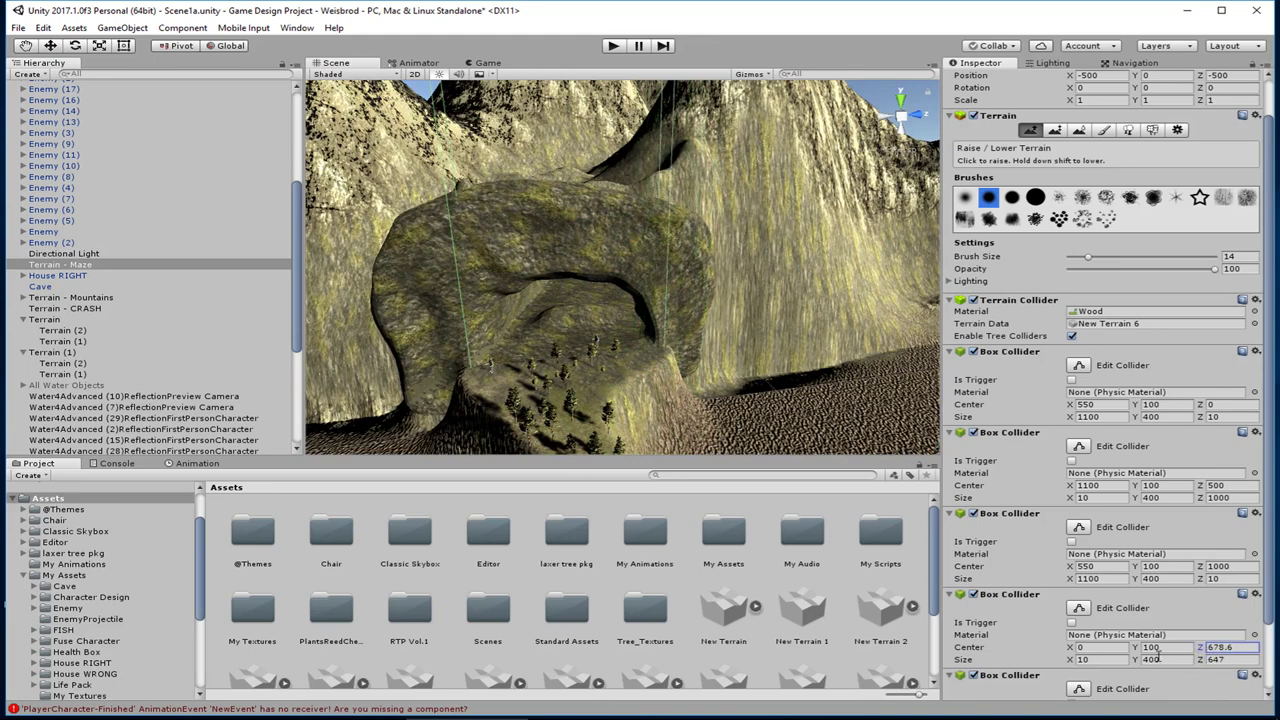
pyautogui.hotkey('ctrl', 'z')
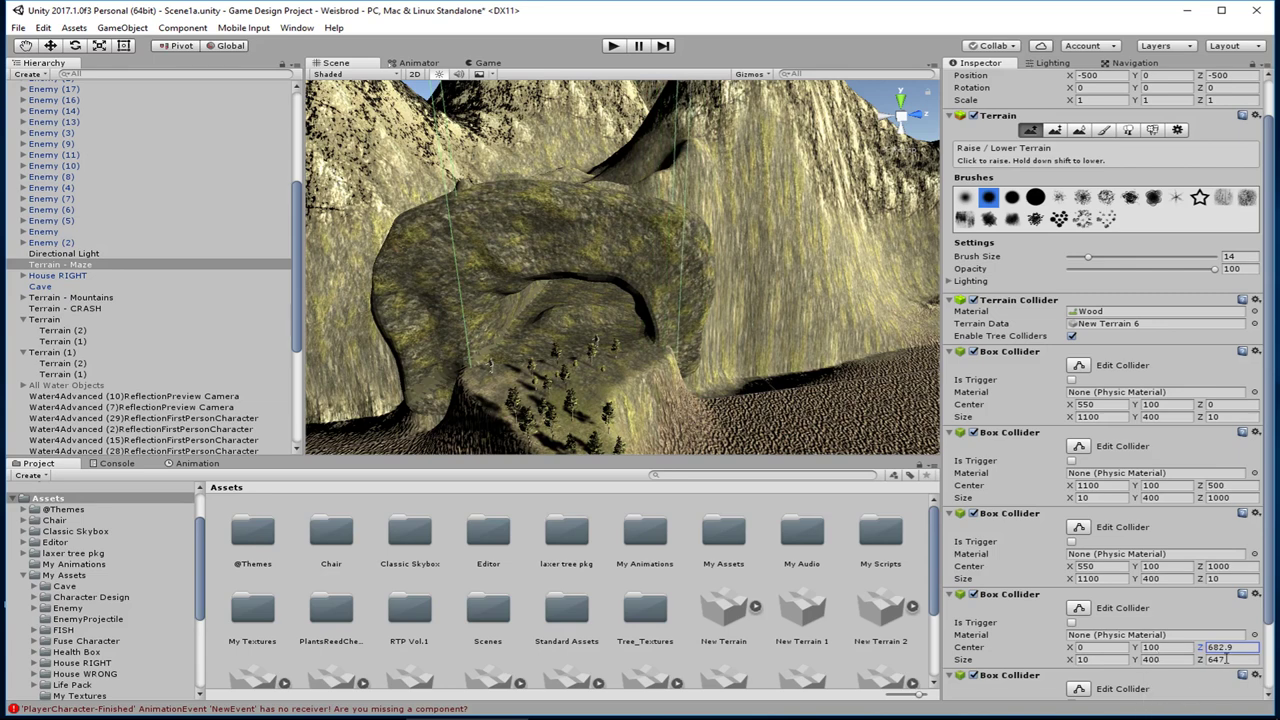
pyautogui.moveTo(1200, 660); pyautogui.dragTo(1218, 665)
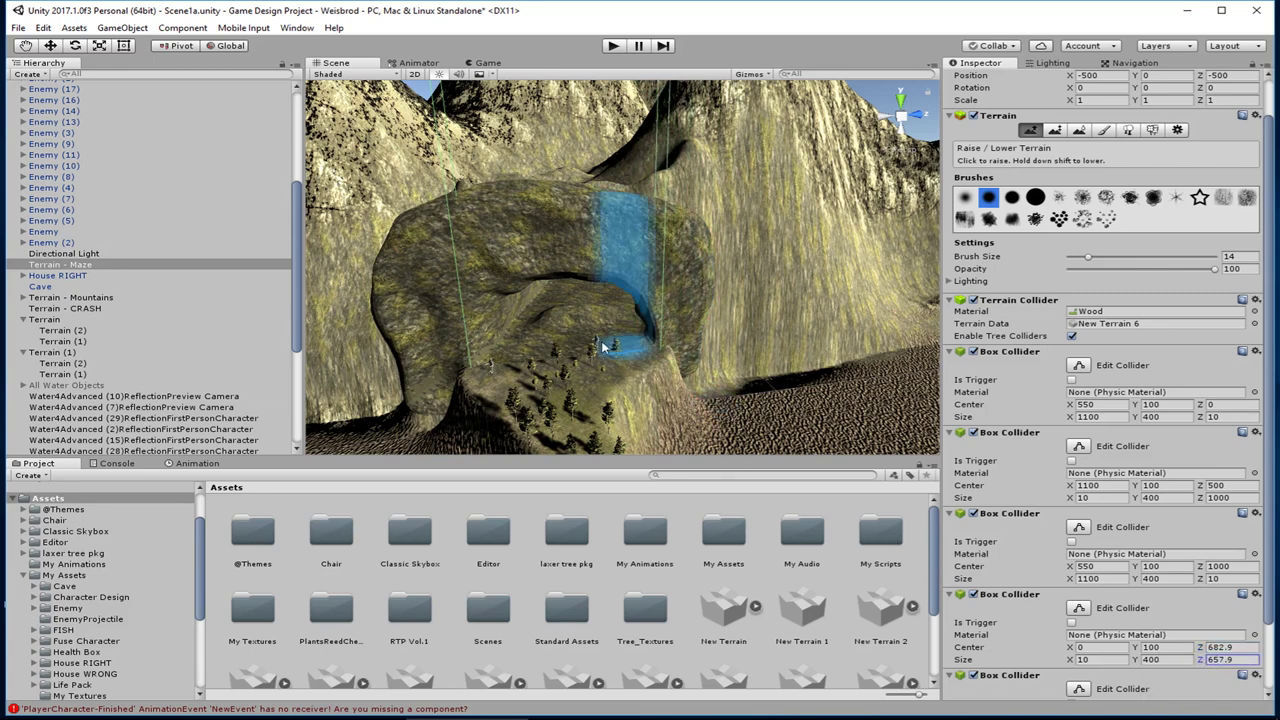
# Step: Copy the lengthened fourth box collider and paste it as a new component
pyautogui.moveTo(722, 374)
pyautogui.mouseDown(button='middle')
pyautogui.moveTo(680, 400)
pyautogui.moveTo(621, 410)
pyautogui.moveTo(609, 430)
pyautogui.moveTo(620, 432)
pyautogui.mouseUp(button='middle')
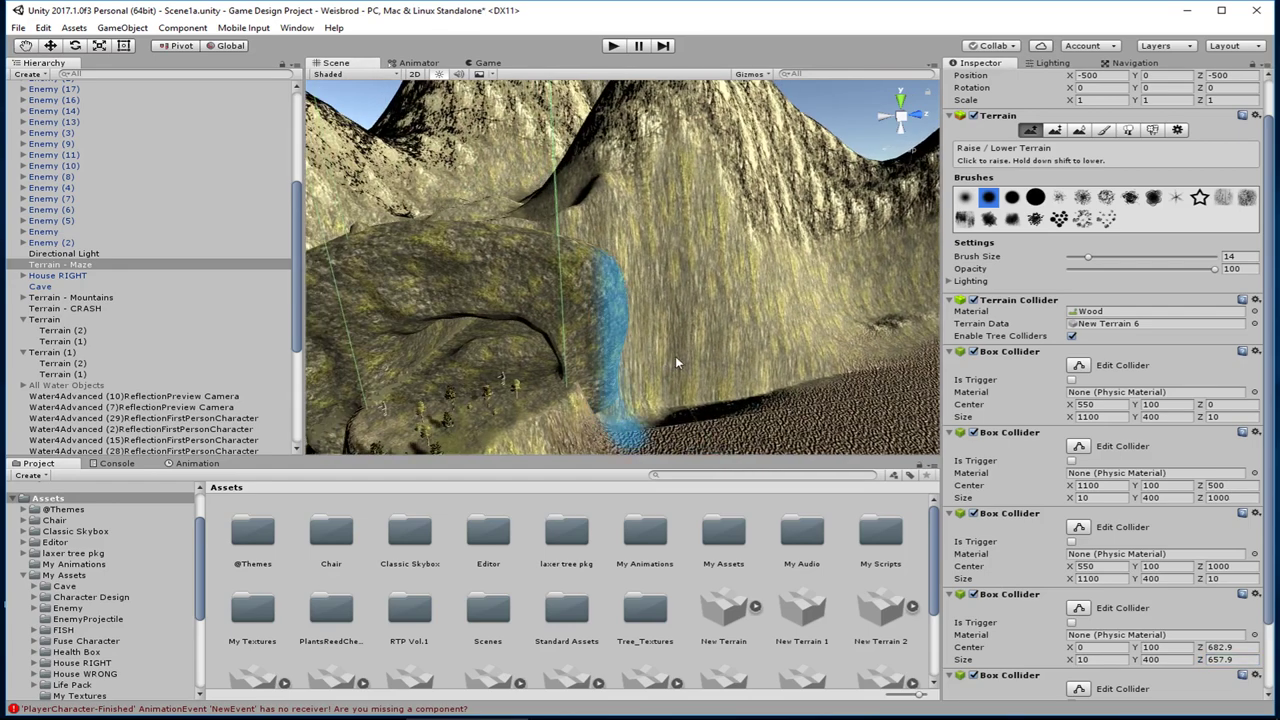
pyautogui.moveTo(672, 356)
pyautogui.mouseDown(button='middle')
pyautogui.moveTo(695, 335)
pyautogui.moveTo(661, 343)
pyautogui.mouseUp(button='middle')
pyautogui.scroll(-10, 702, 337)
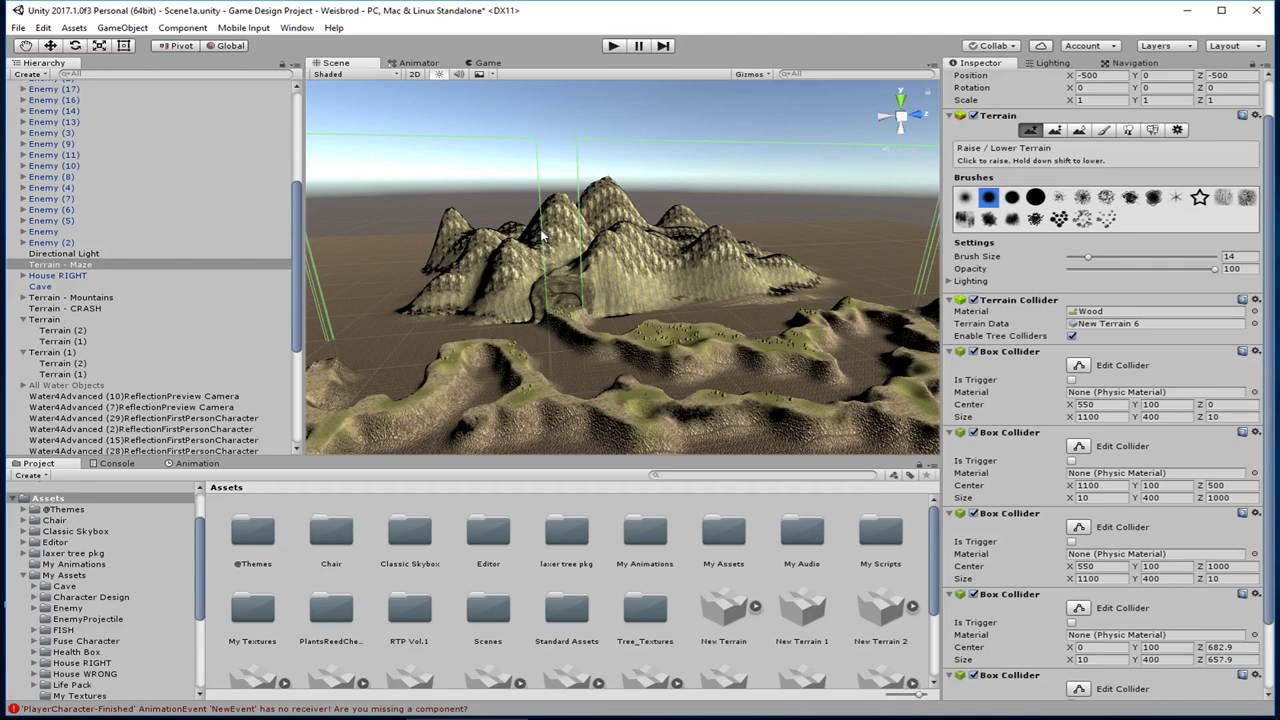
pyautogui.scroll(-3, 1100, 512)
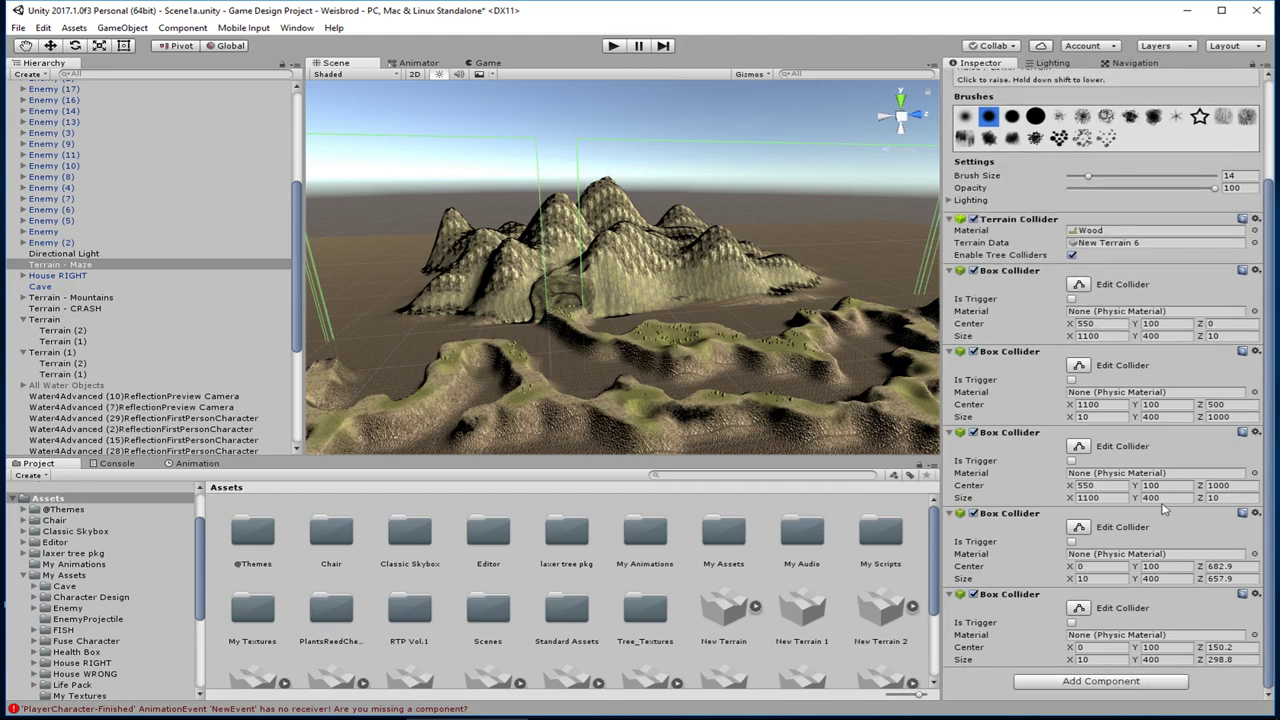
pyautogui.click(1256, 594)
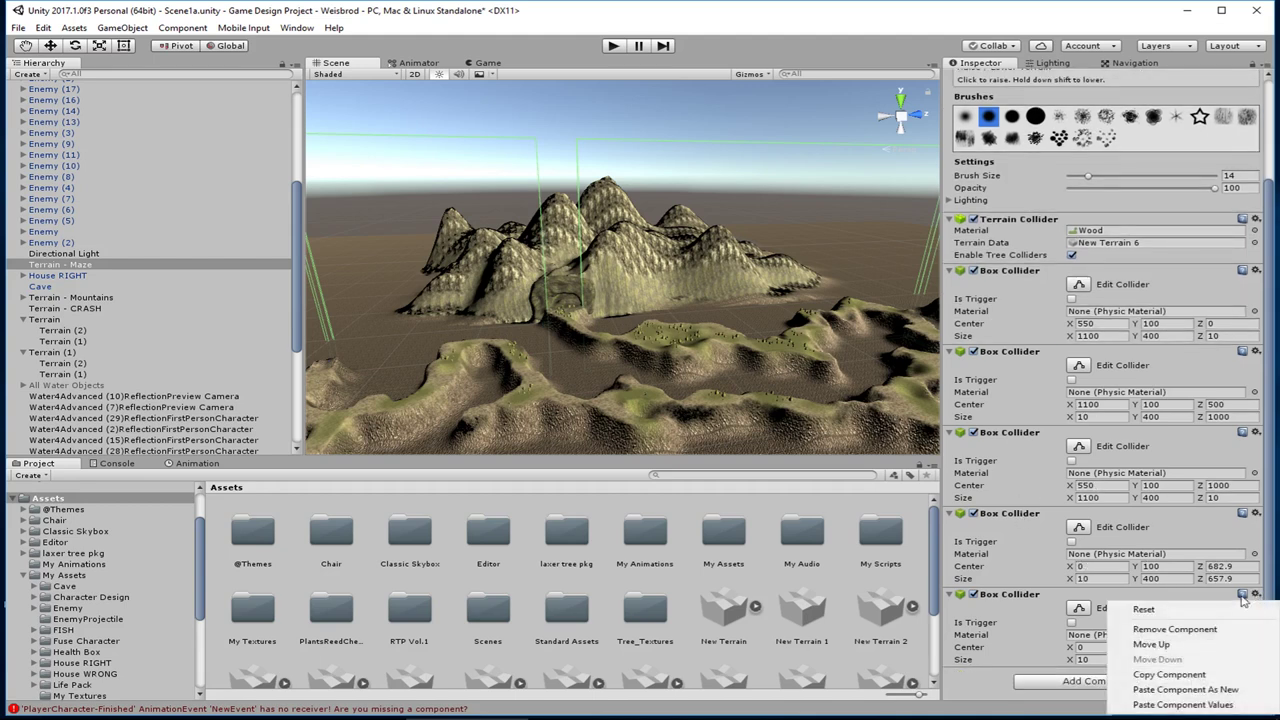
pyautogui.click(1218, 676)
pyautogui.click(1256, 594)
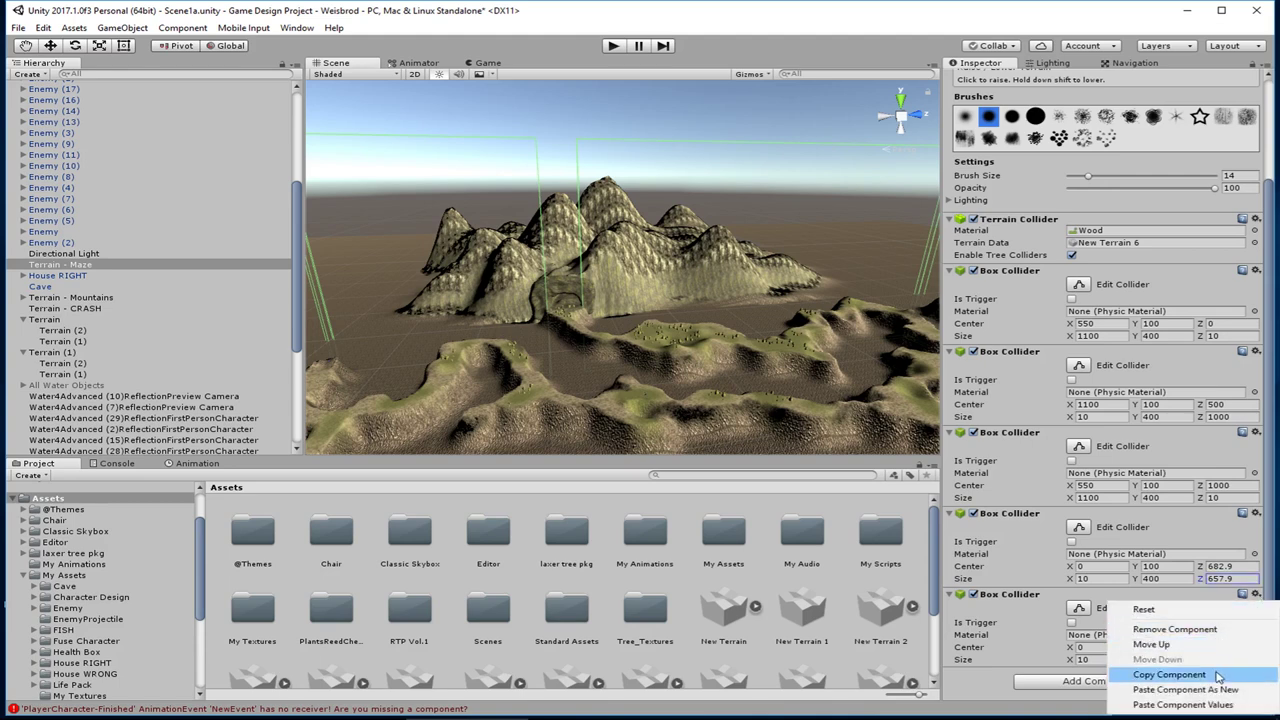
pyautogui.click(1256, 513)
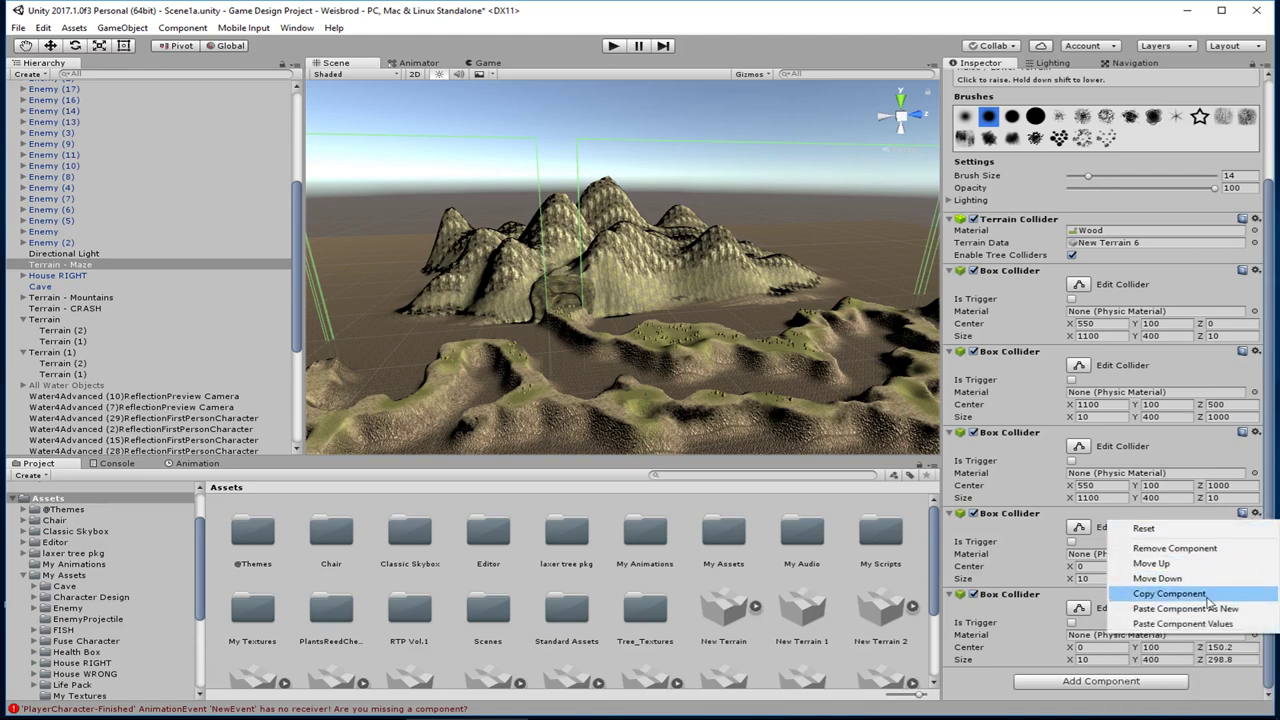
pyautogui.click(1183, 623)
pyautogui.click(1254, 515)
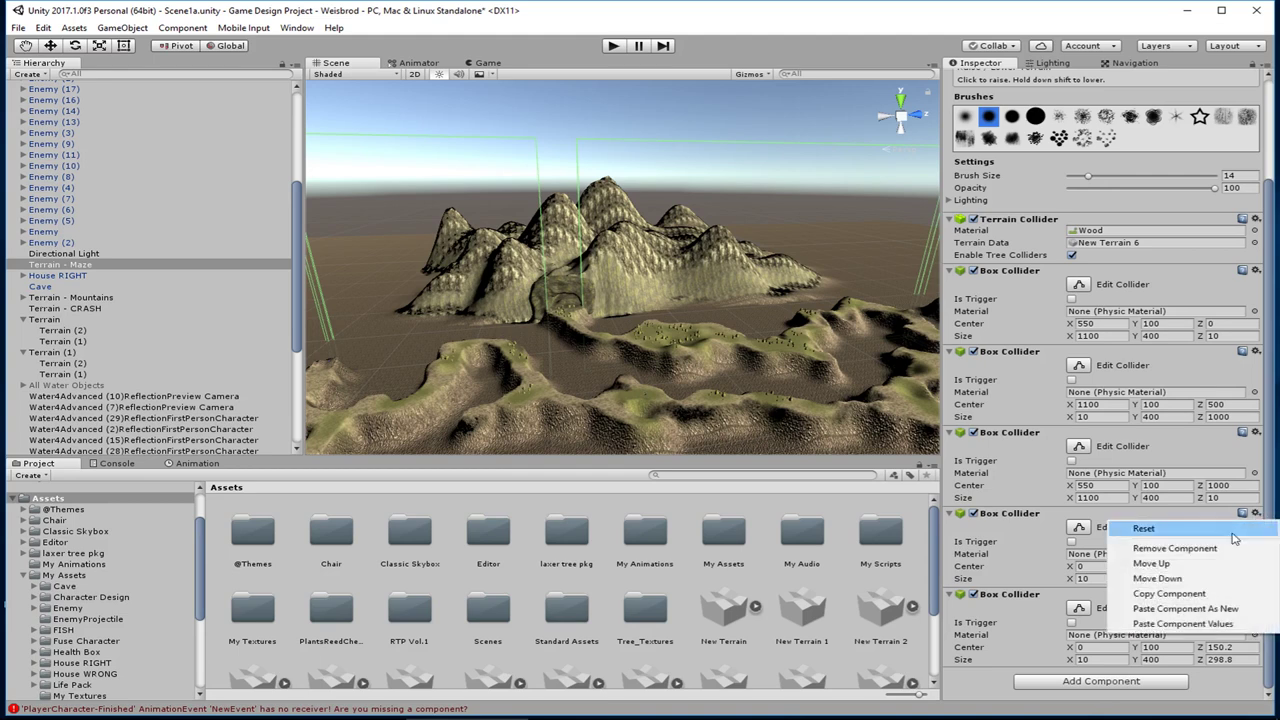
pyautogui.click(1165, 607)
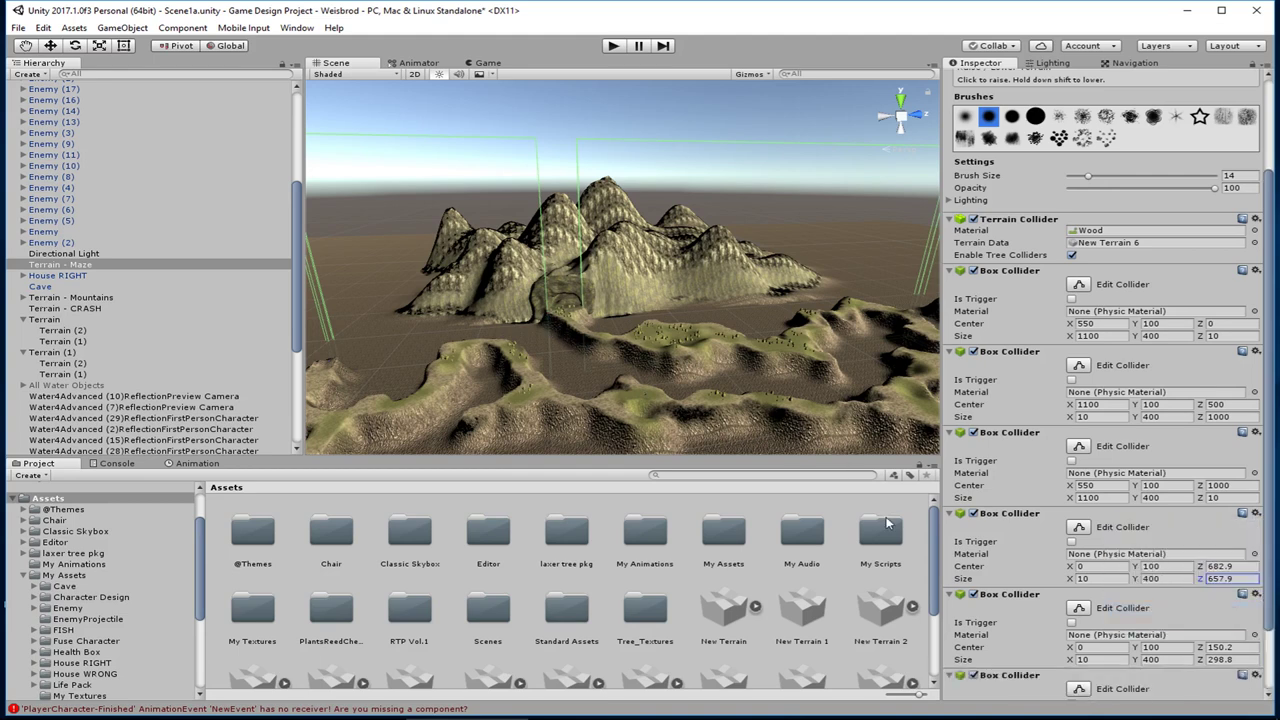
# Step: Fit the sixth box collider into the gap above the cave entrance with center Y 266.2, center Z 330.2 and size Z 80.3
pyautogui.scroll(-3, 995, 610)
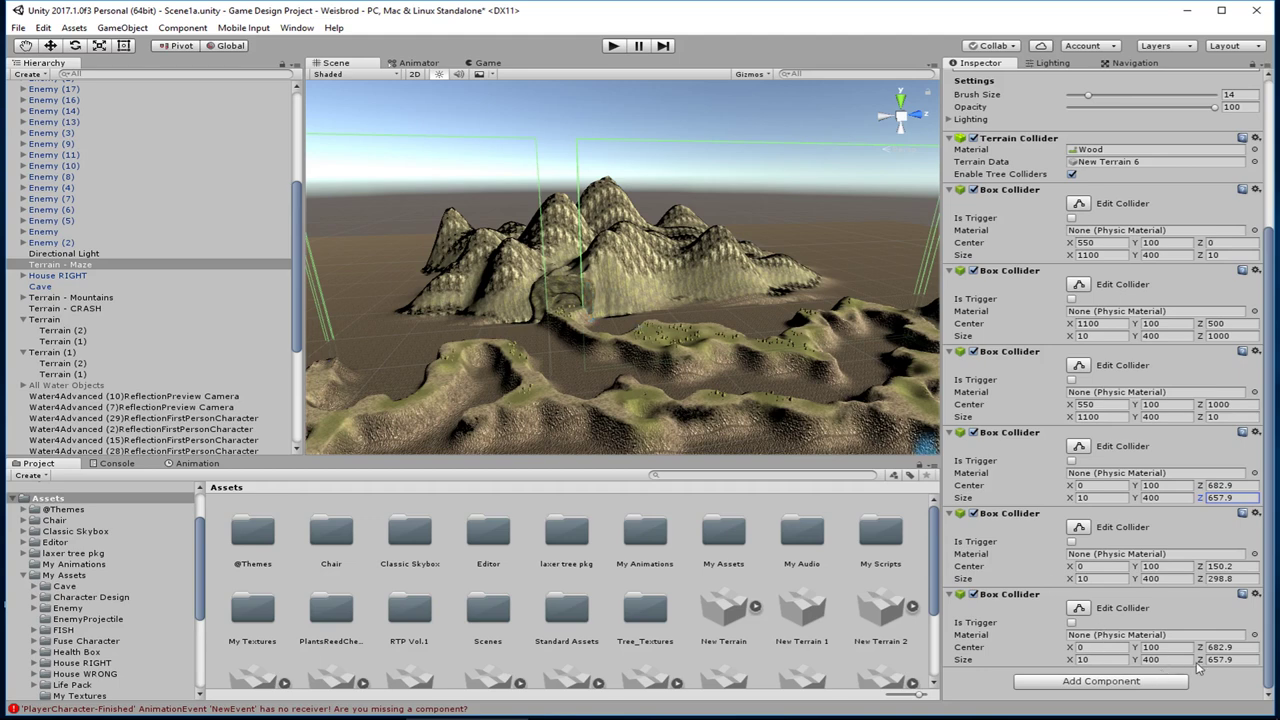
pyautogui.moveTo(1200, 660); pyautogui.dragTo(932, 660)
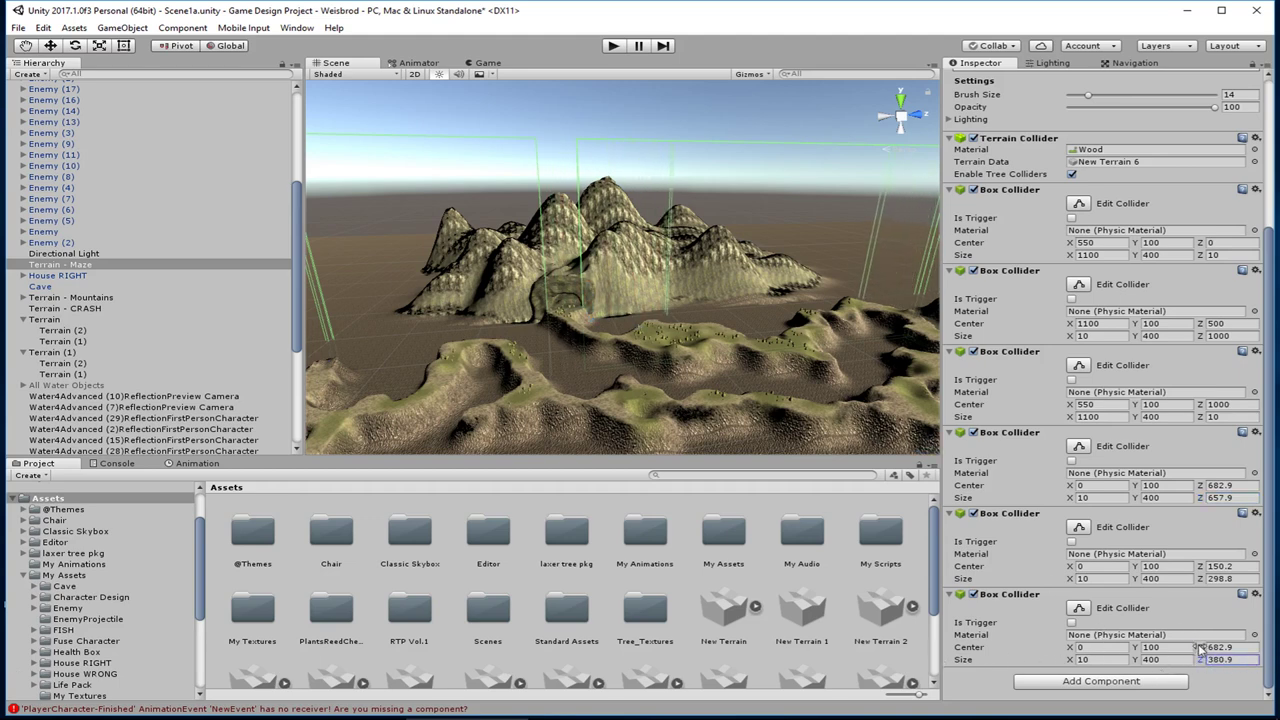
pyautogui.moveTo(1200, 647); pyautogui.dragTo(845, 646)
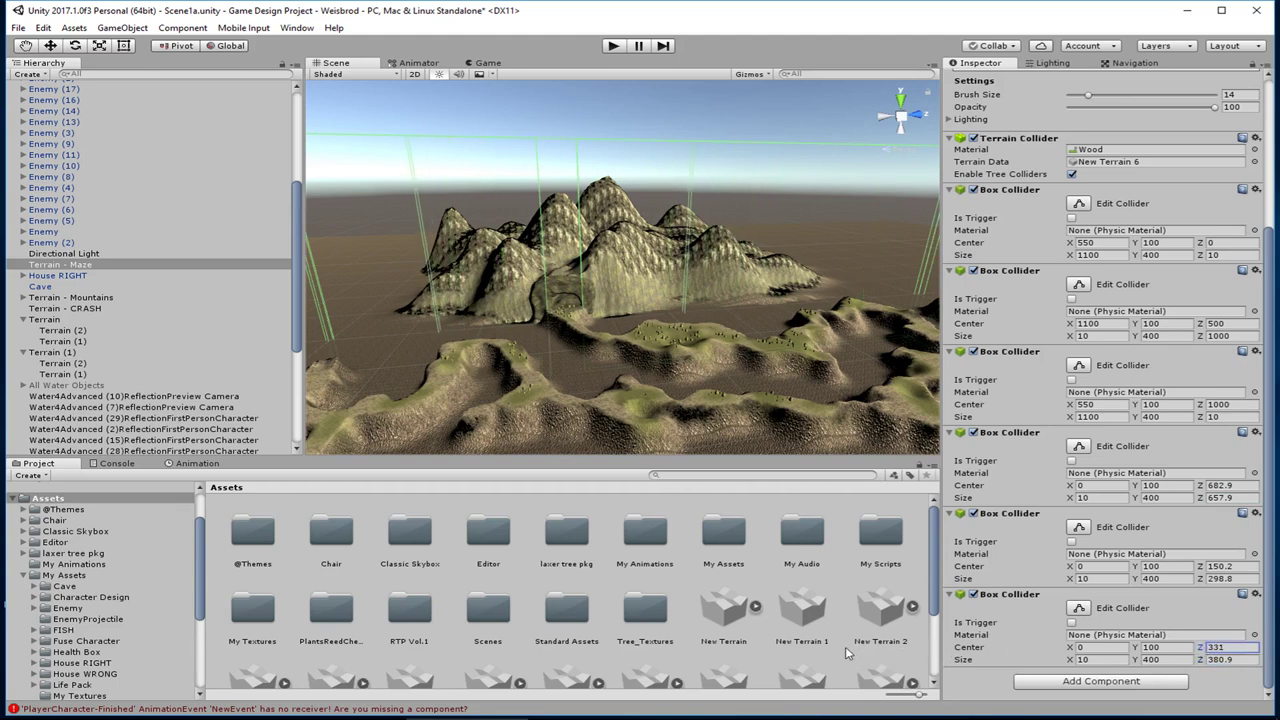
pyautogui.moveTo(1200, 660); pyautogui.dragTo(910, 657)
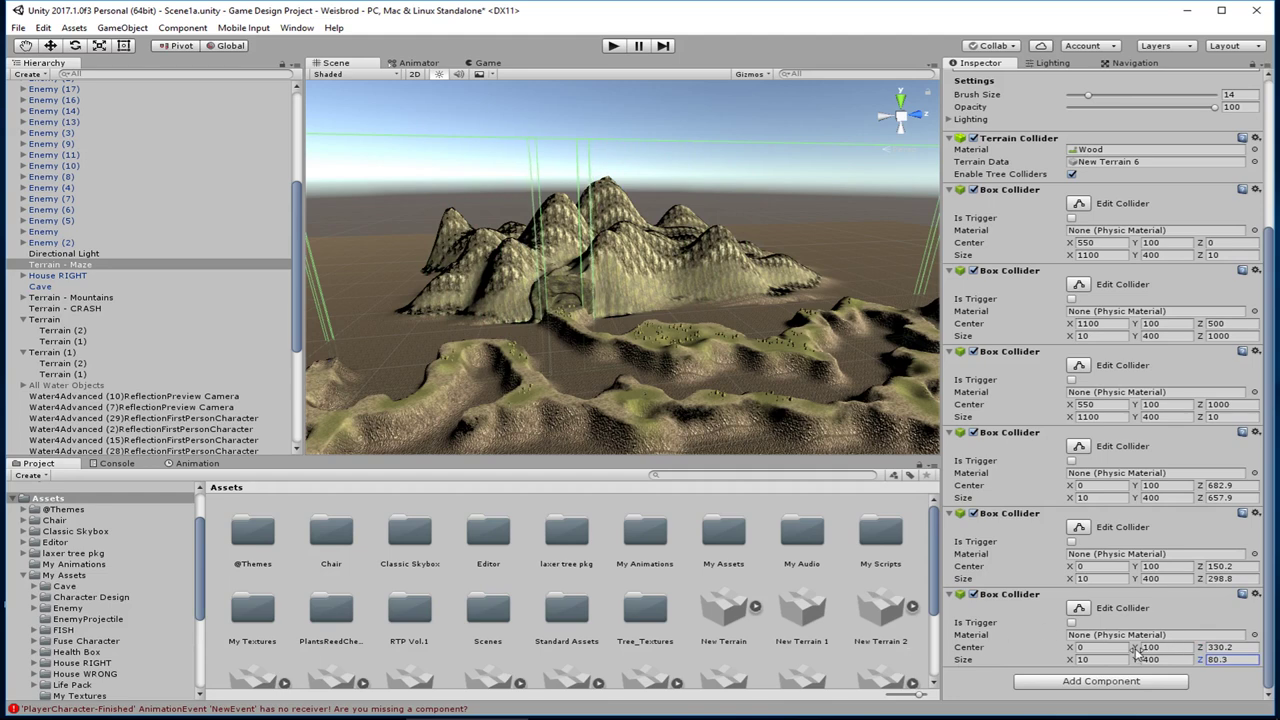
pyautogui.moveTo(1137, 650); pyautogui.dragTo(86, 646)
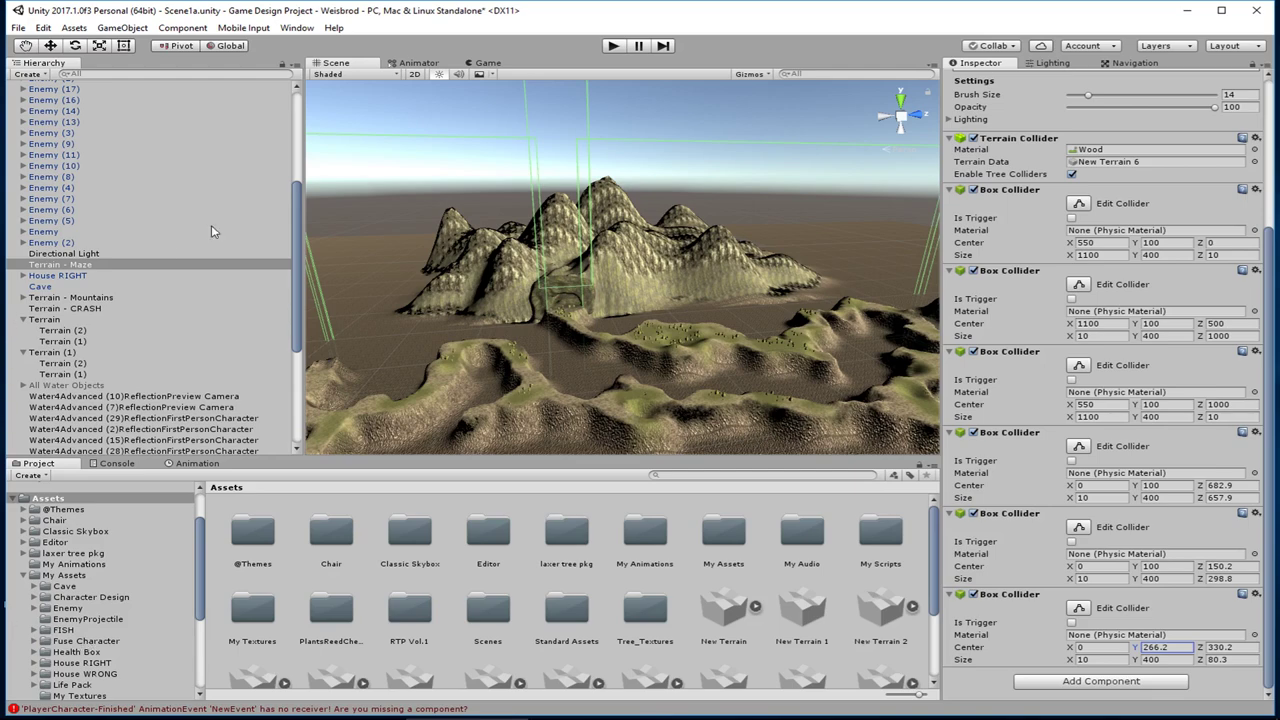
# Step: Examine the raised collider above the cave entrance up close, along with the complete wall enclosure around the maze
pyautogui.keyDown('alt'); pyautogui.moveTo(513, 284); pyautogui.dragTo(570, 301); pyautogui.keyUp('alt')
pyautogui.scroll(10, 530, 289)
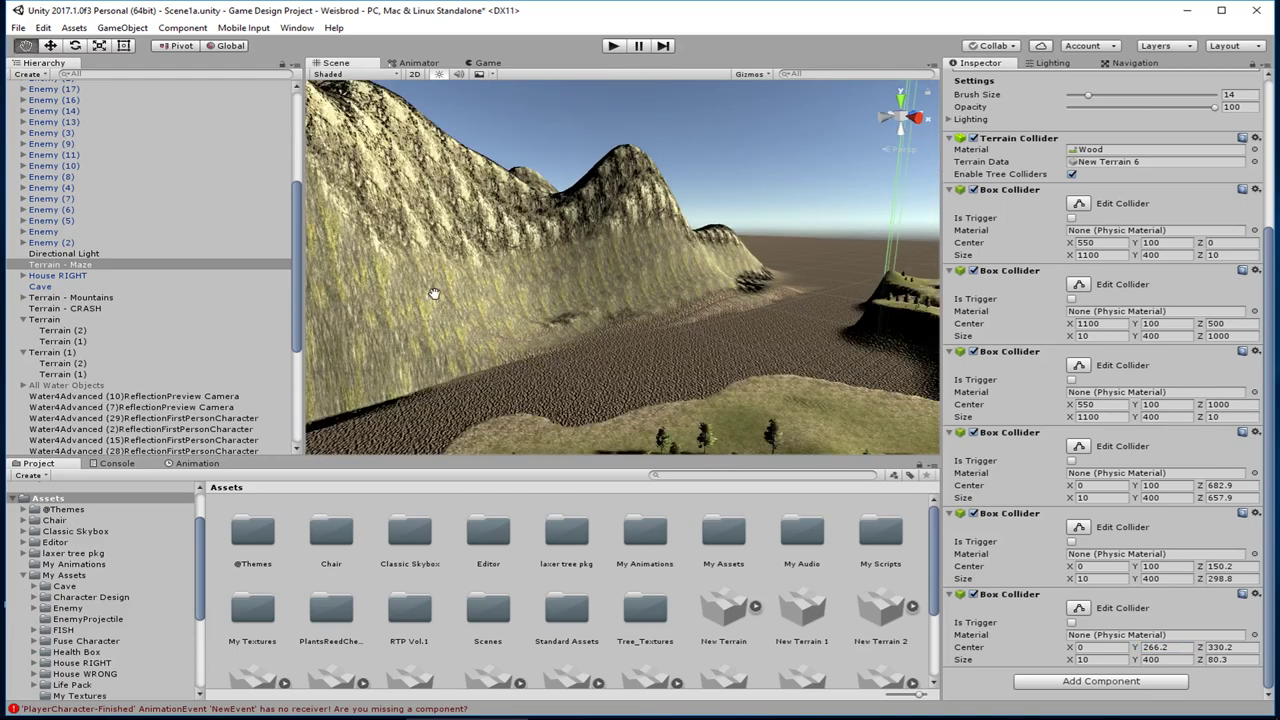
pyautogui.moveTo(434, 294); pyautogui.dragTo(463, 306, button='middle')
pyautogui.scroll(-4, 461, 301)
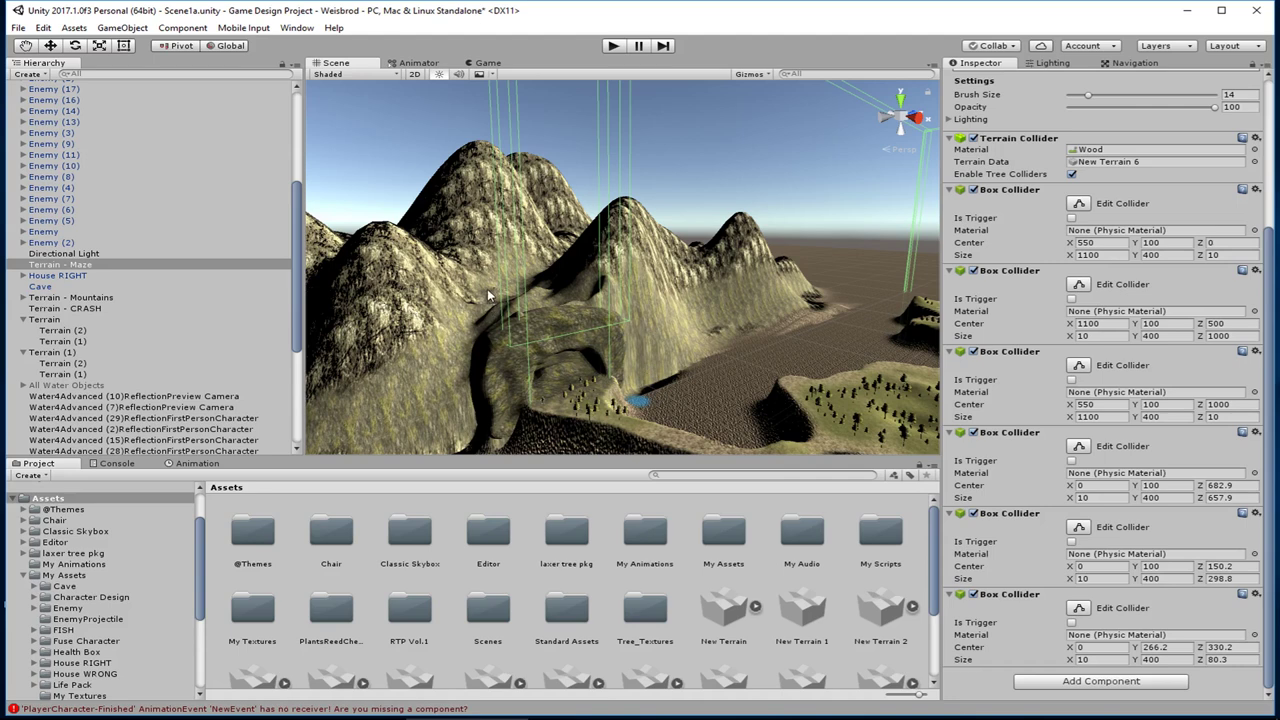
pyautogui.scroll(-8, 476, 277)
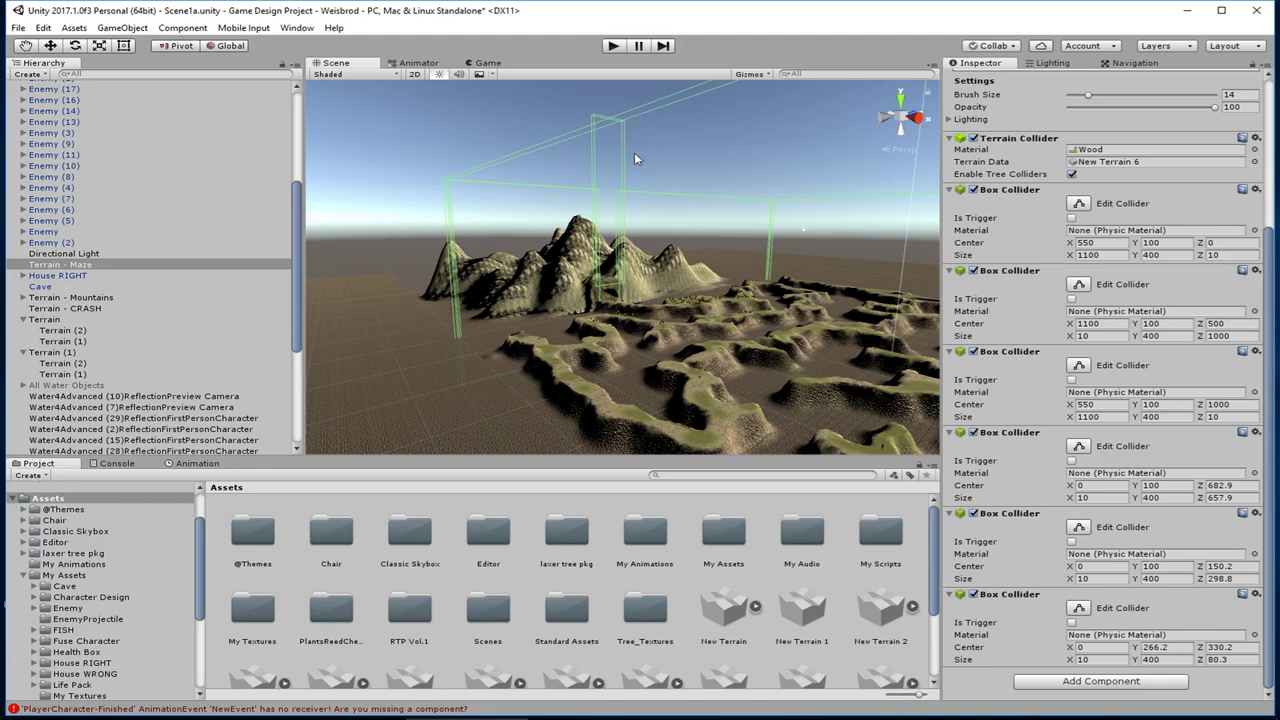
pyautogui.keyDown('alt'); pyautogui.moveTo(603, 245); pyautogui.dragTo(683, 283); pyautogui.keyUp('alt')
pyautogui.scroll(-5, 683, 283)
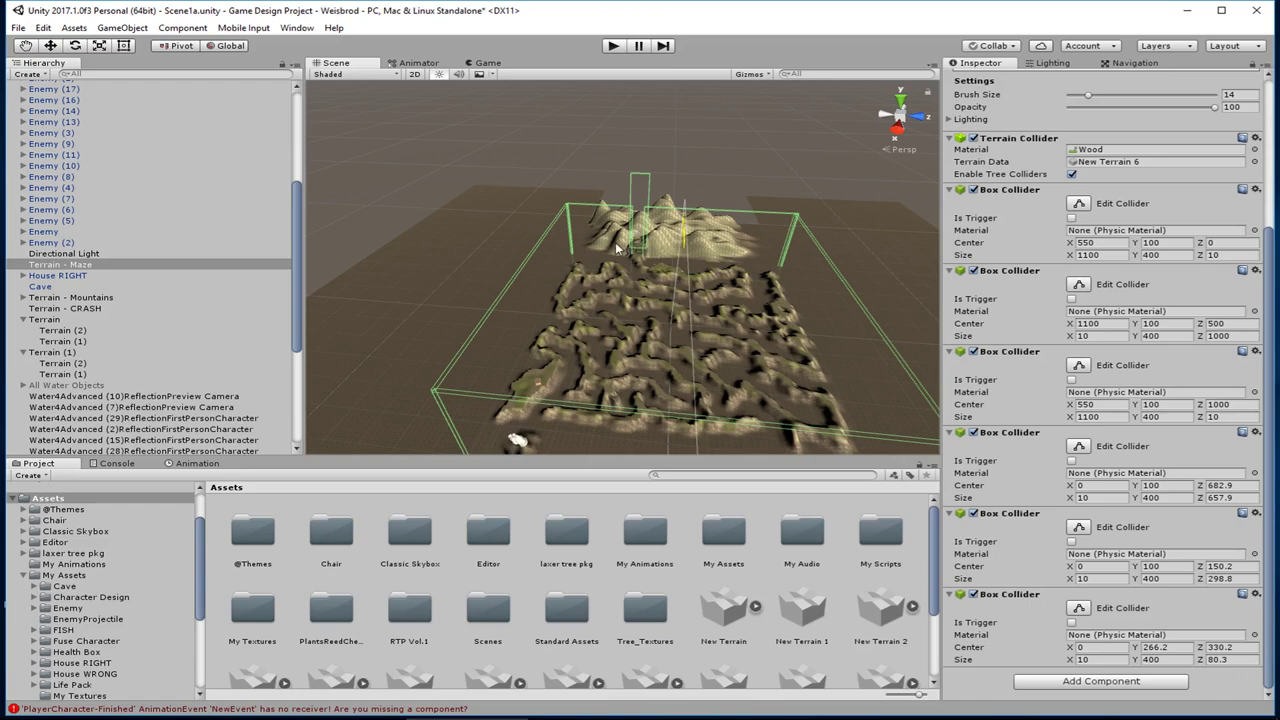
# Step: Examine the cave opening beneath the raised collider and the walls crossing the mountains from several angles
pyautogui.scroll(8, 622, 240)
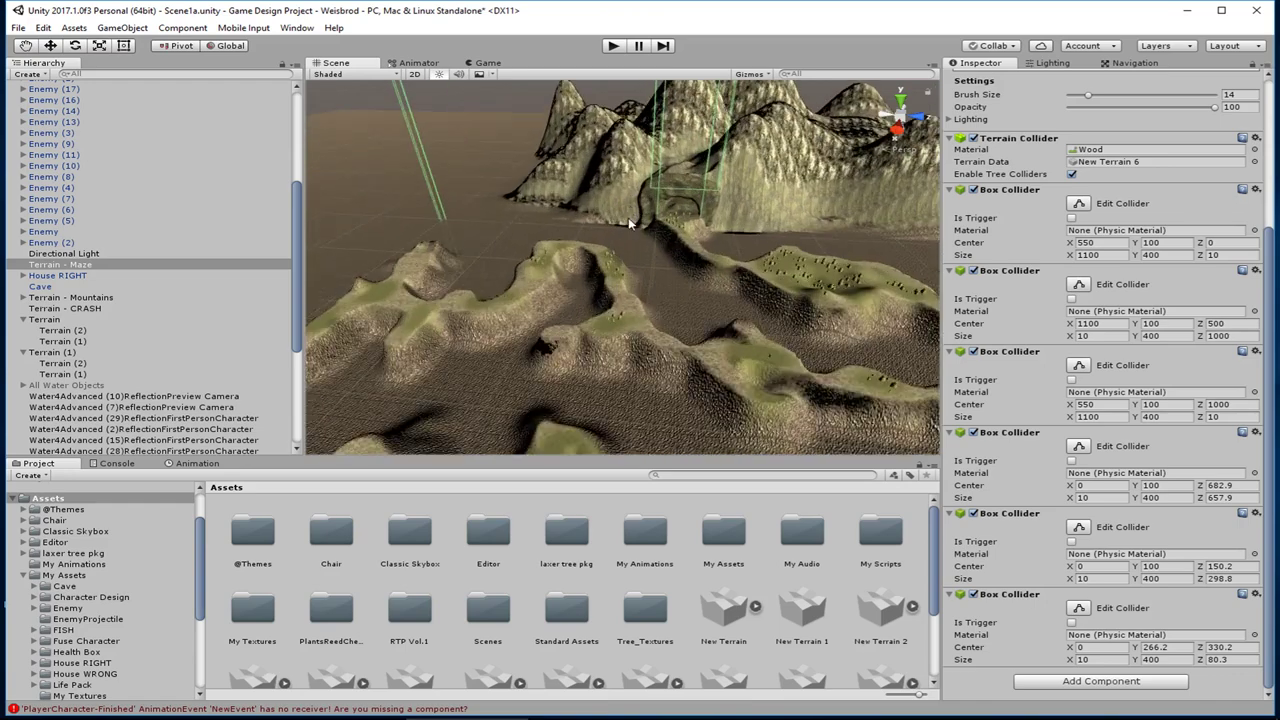
pyautogui.keyDown('alt'); pyautogui.moveTo(630, 224); pyautogui.dragTo(671, 200); pyautogui.keyUp('alt')
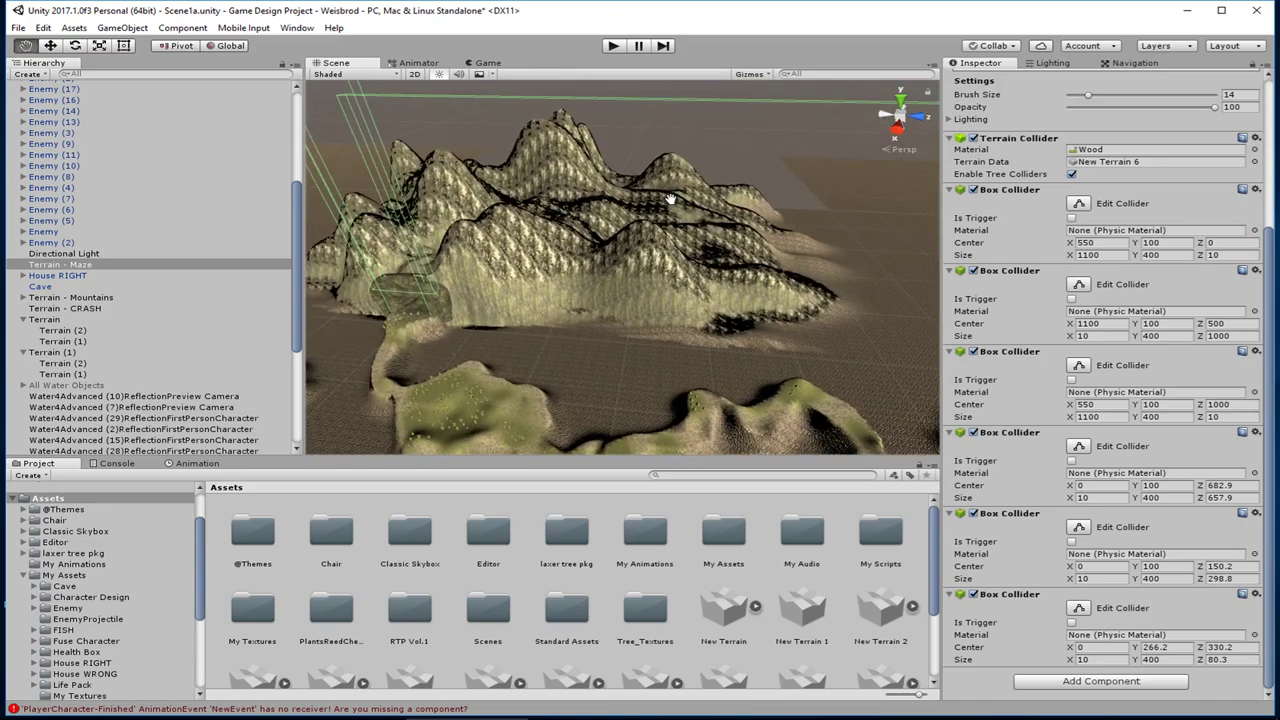
pyautogui.moveTo(393, 296); pyautogui.dragTo(446, 208, button='right')
pyautogui.moveTo(405, 292); pyautogui.dragTo(457, 260, button='middle')
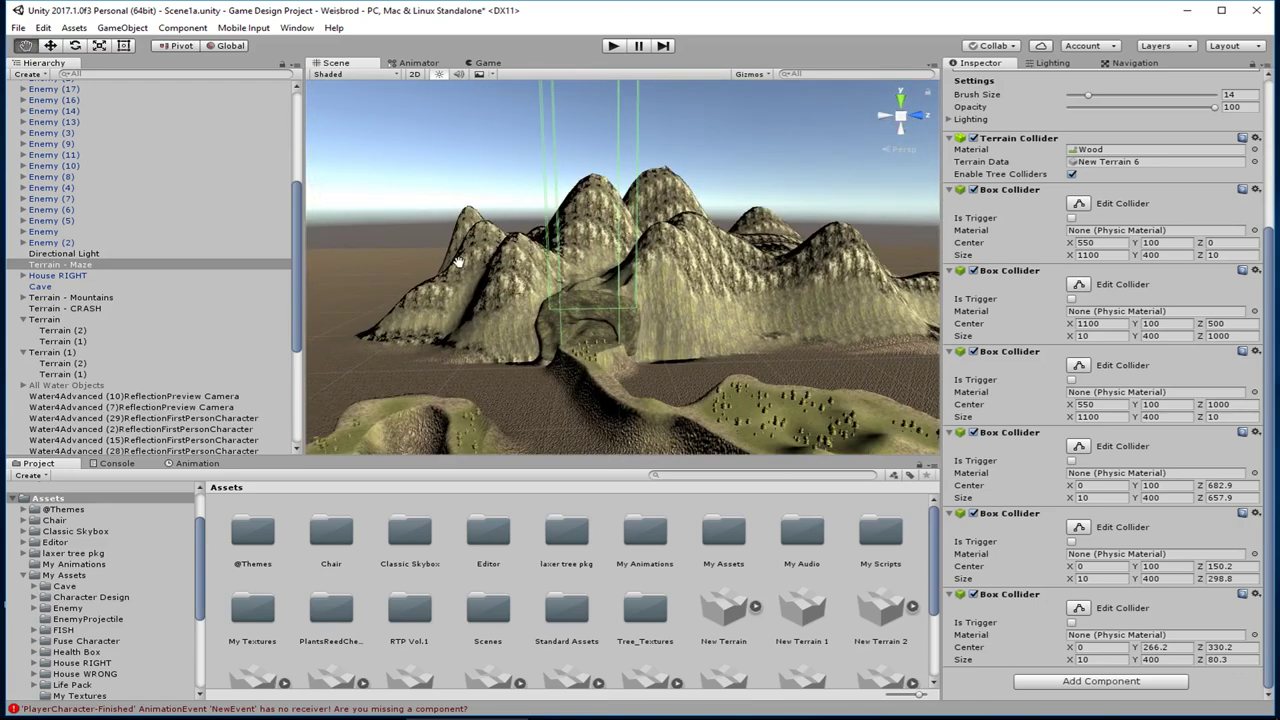
pyautogui.moveTo(700, 226); pyautogui.dragTo(671, 227, button='middle')
pyautogui.moveTo(671, 227); pyautogui.dragTo(660, 264, button='right')
pyautogui.moveTo(646, 205); pyautogui.dragTo(673, 239, button='middle')
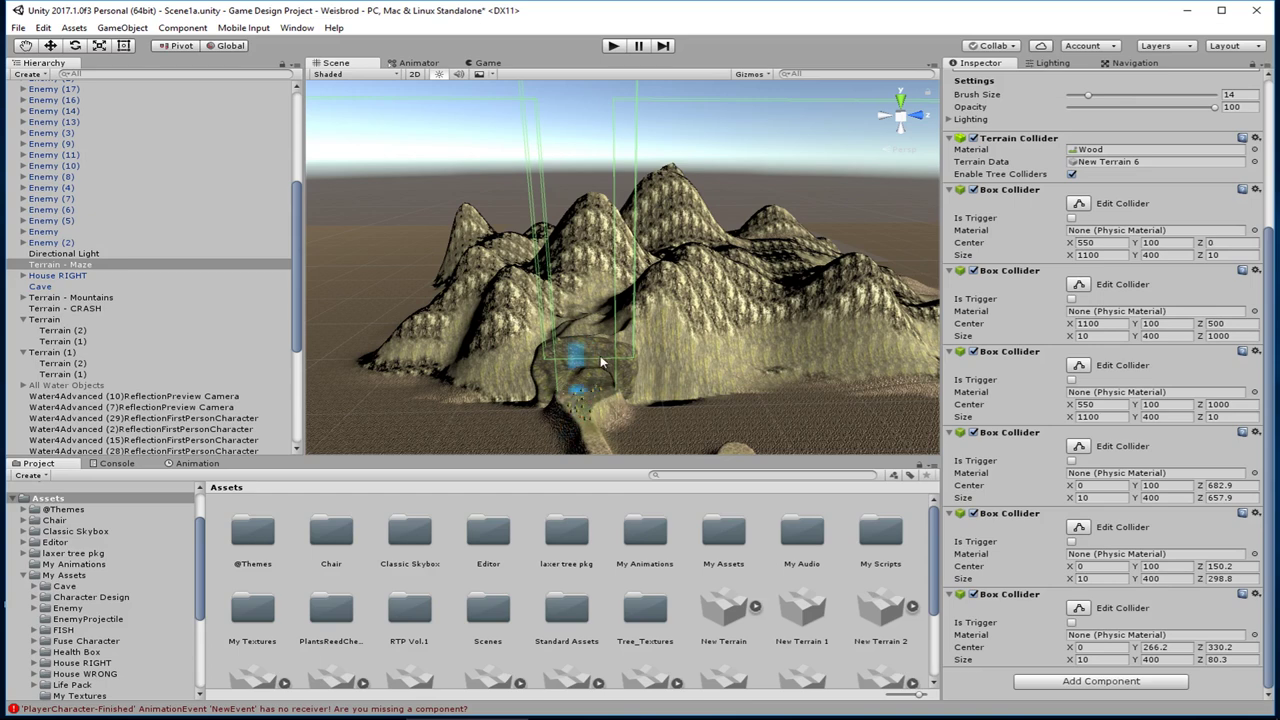
pyautogui.moveTo(647, 223); pyautogui.dragTo(568, 262, button='middle')
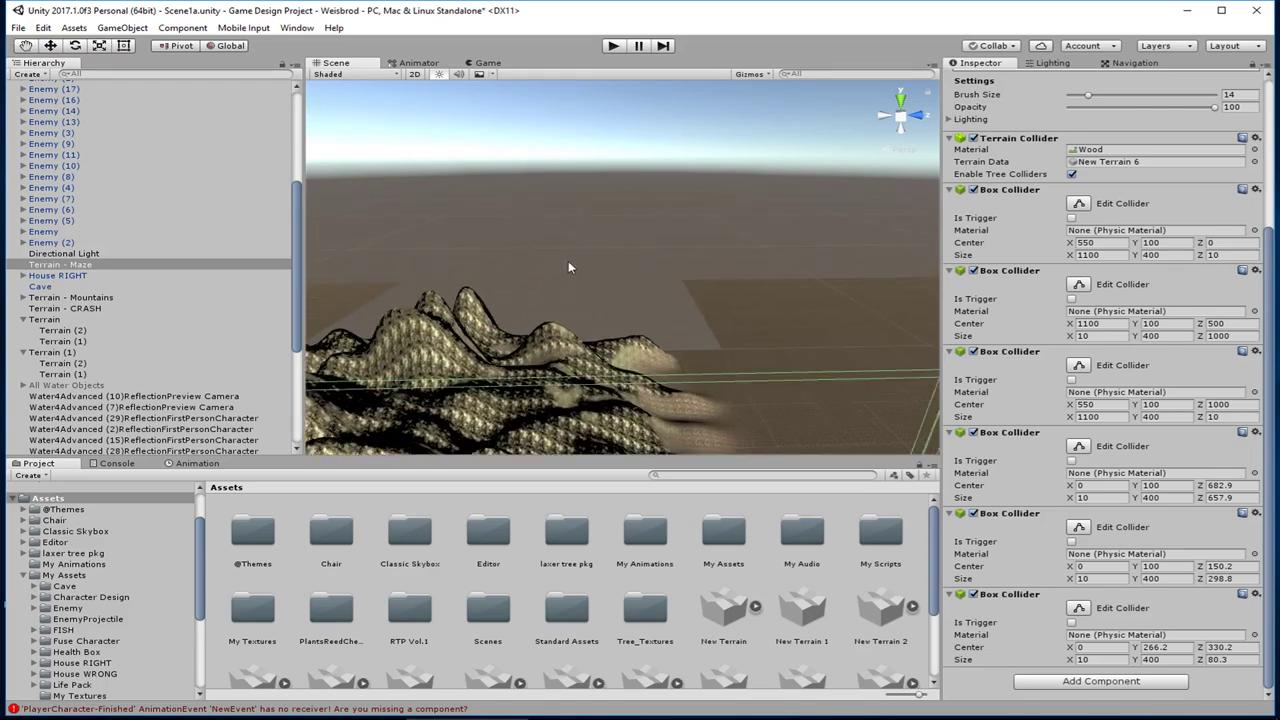
# Step: Examine the mountains, the collider above the cave, and the boundary walls from low and elevated viewpoints
pyautogui.moveTo(568, 262); pyautogui.dragTo(362, 405, button='right')
pyautogui.moveTo(605, 300); pyautogui.dragTo(438, 324, button='middle')
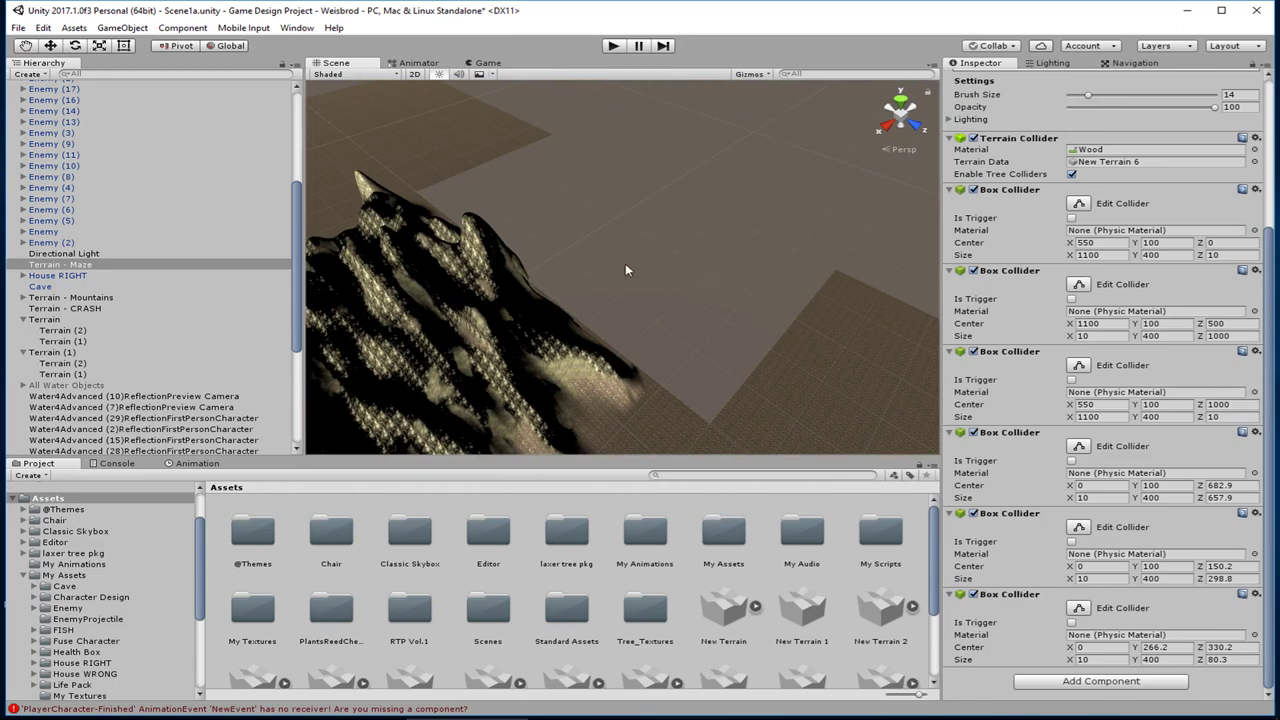
pyautogui.scroll(-3, 625, 270)
pyautogui.moveTo(550, 290); pyautogui.dragTo(634, 248, button='middle')
pyautogui.scroll(-2, 634, 246)
pyautogui.moveTo(450, 440); pyautogui.dragTo(537, 383, button='right')
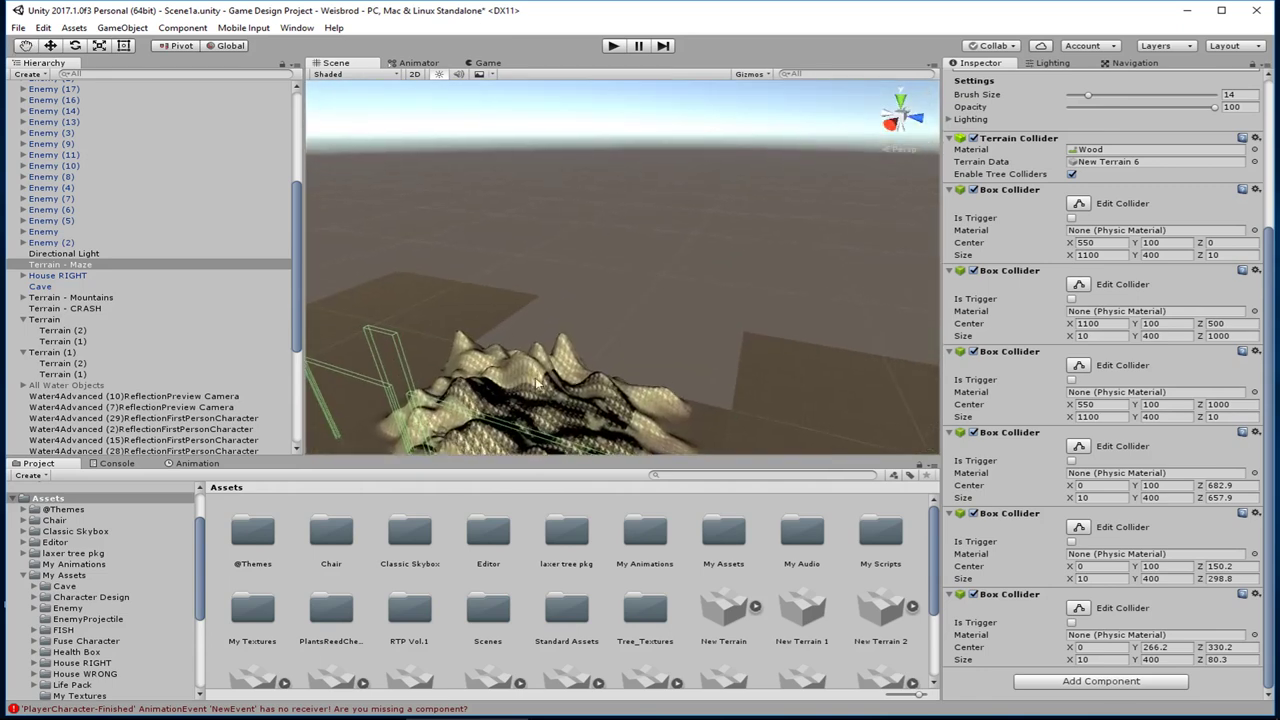
pyautogui.scroll(2, 537, 383)
pyautogui.moveTo(450, 420); pyautogui.dragTo(498, 287, button='middle')
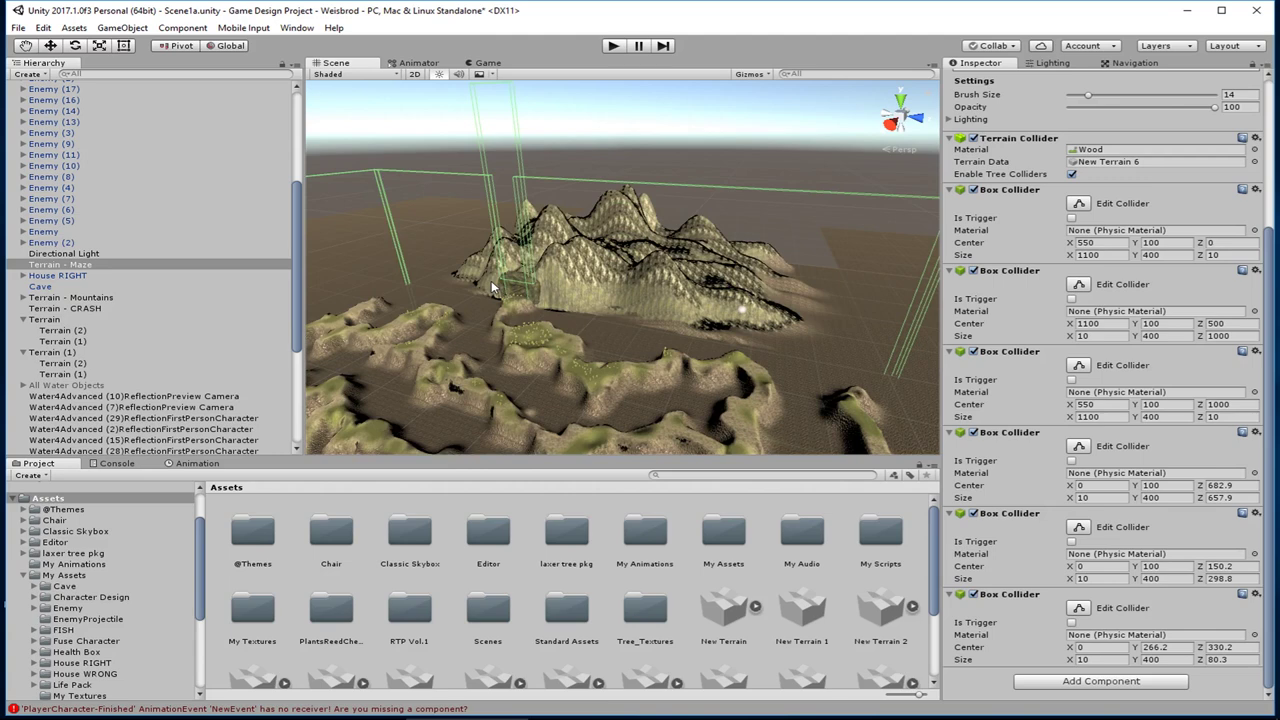
pyautogui.scroll(-8, 416, 308)
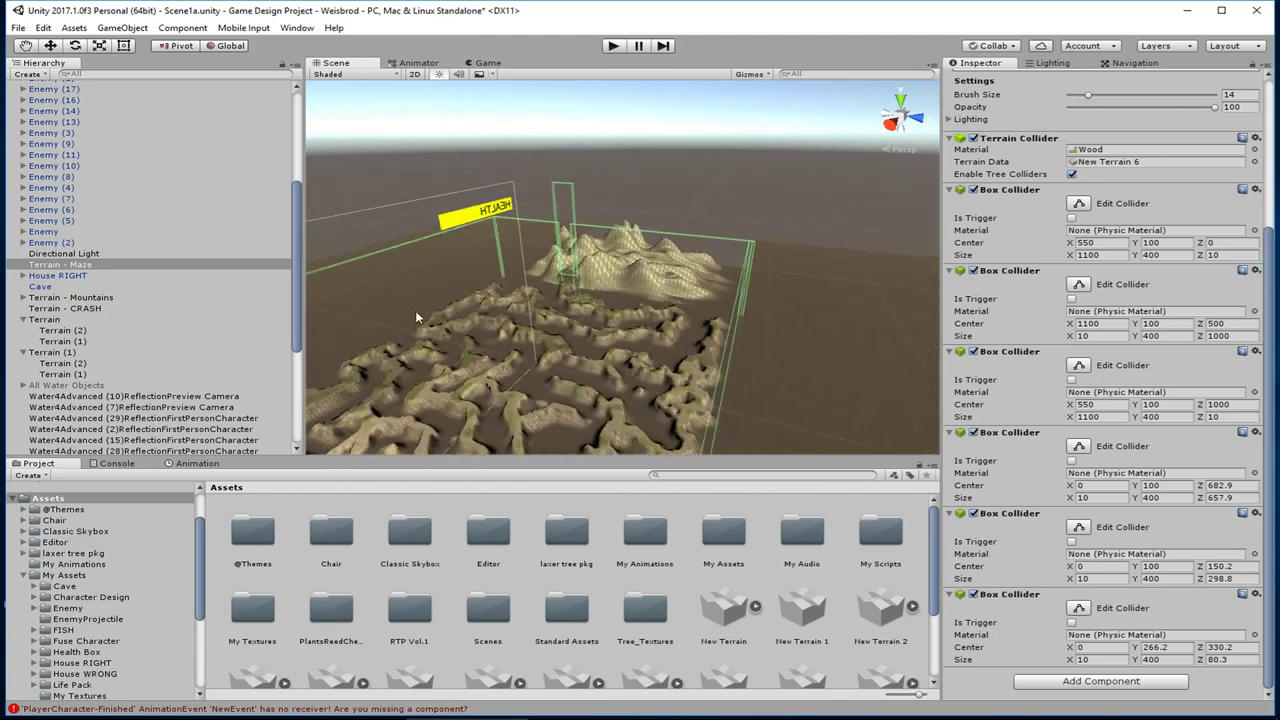
pyautogui.moveTo(420, 311); pyautogui.dragTo(618, 438, button='right')
pyautogui.press('f')
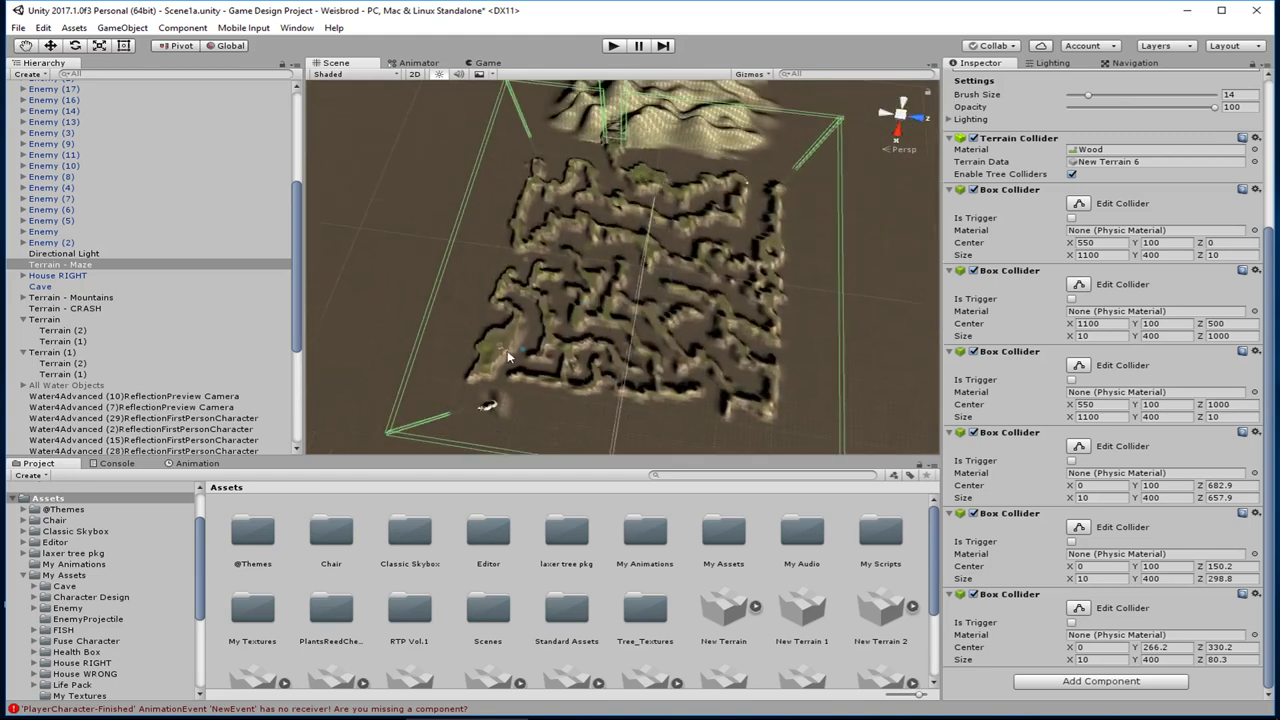
# Step: Examine the maze corridors from above, both up close and as a whole within the boundary walls
pyautogui.scroll(6, 572, 338)
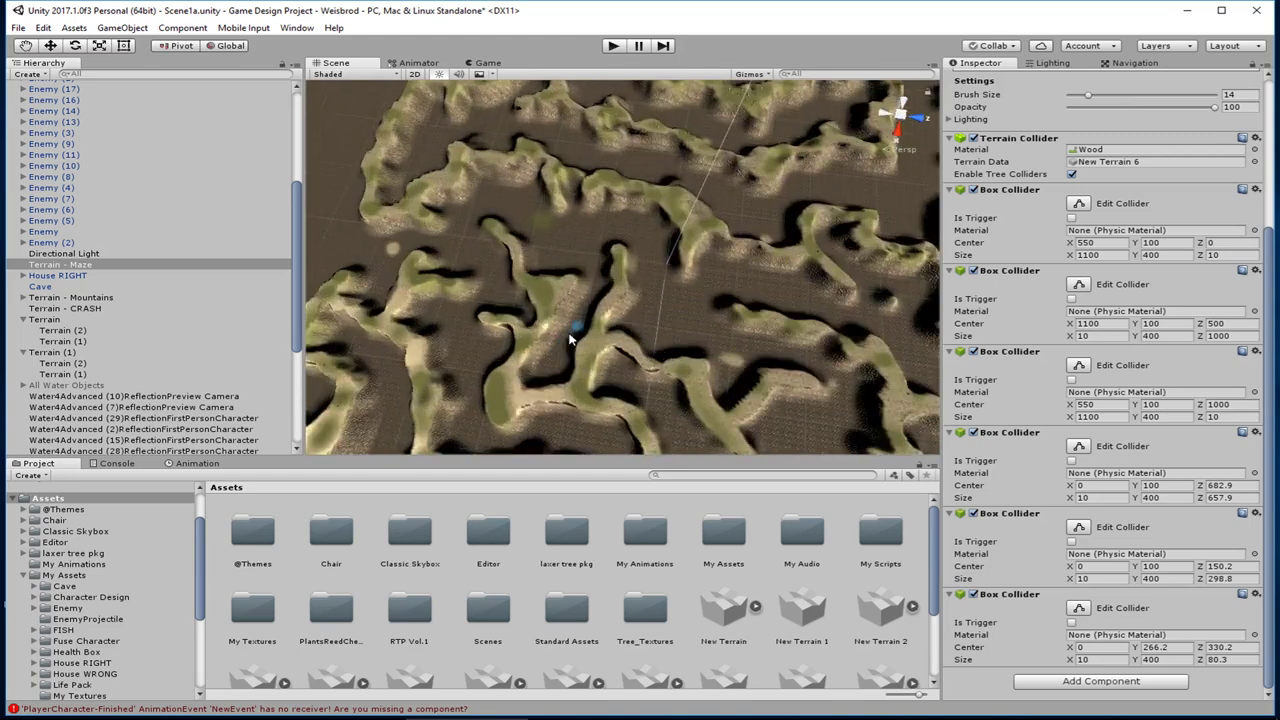
pyautogui.moveTo(572, 337); pyautogui.dragTo(585, 311, button='right')
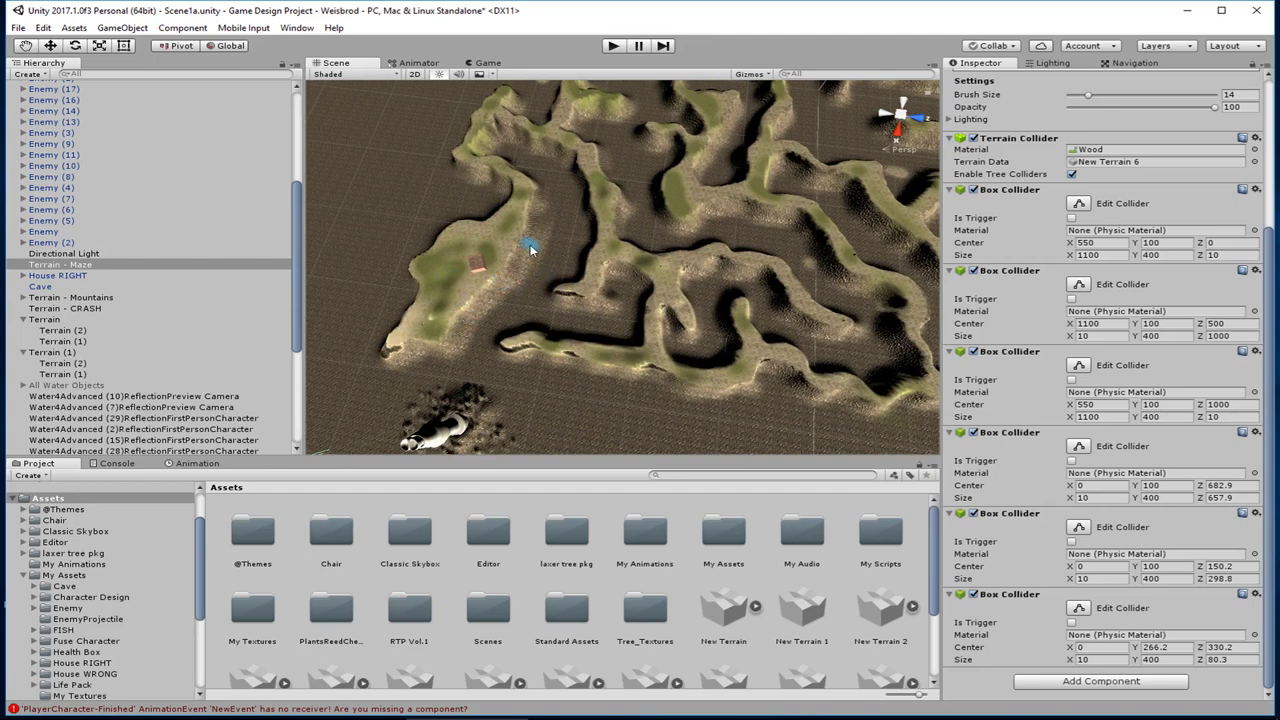
pyautogui.moveTo(530, 94); pyautogui.dragTo(428, 376, button='middle')
pyautogui.moveTo(535, 228); pyautogui.dragTo(375, 416, button='right')
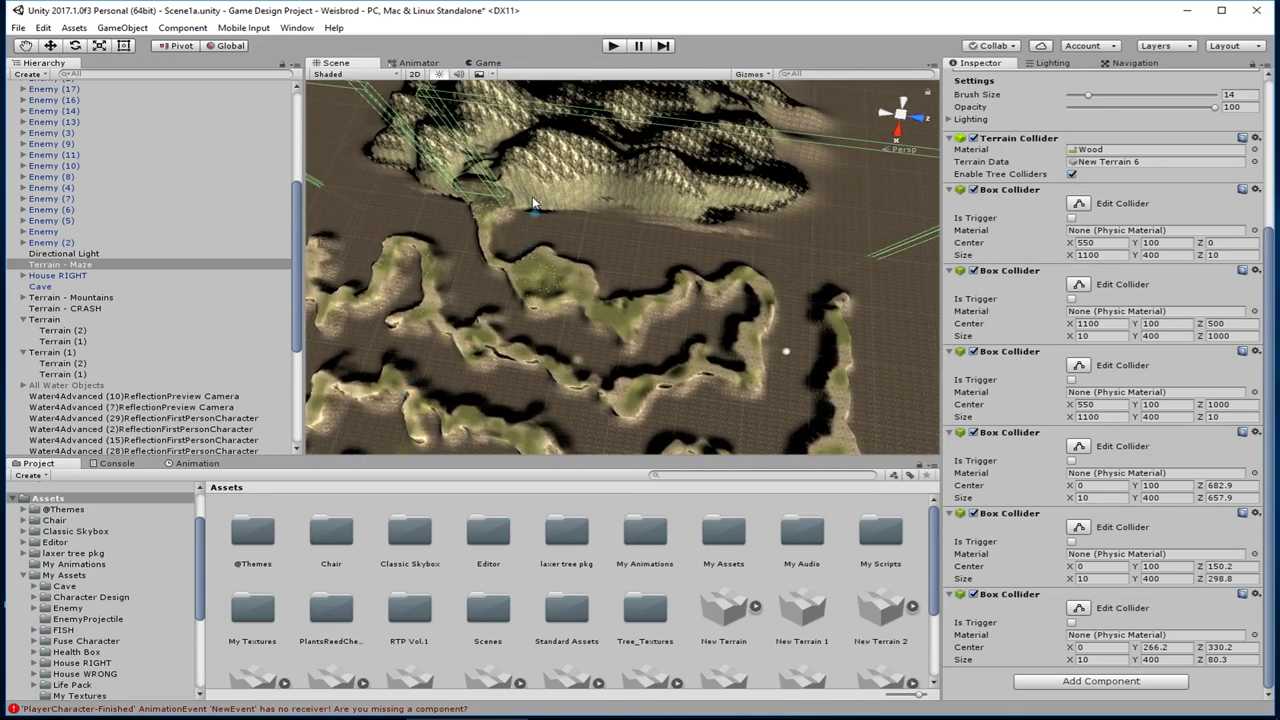
pyautogui.scroll(-6, 495, 250)
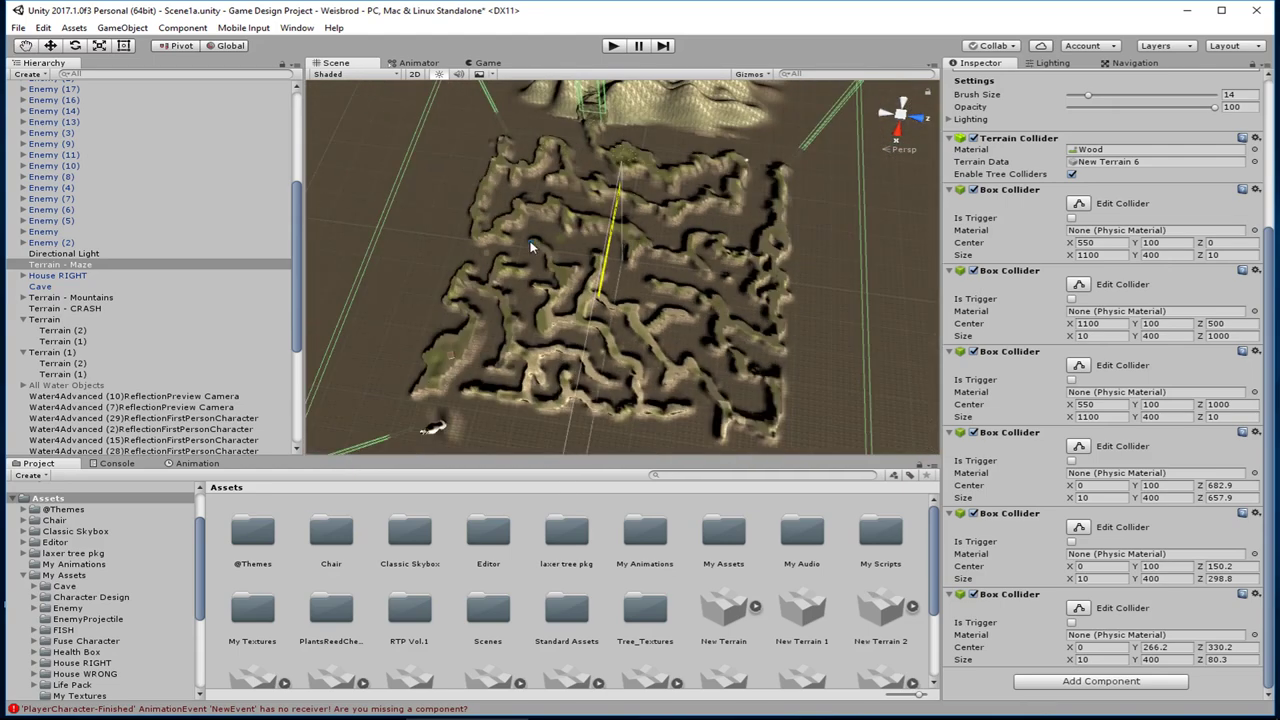
pyautogui.moveTo(524, 281); pyautogui.dragTo(509, 312, button='right')
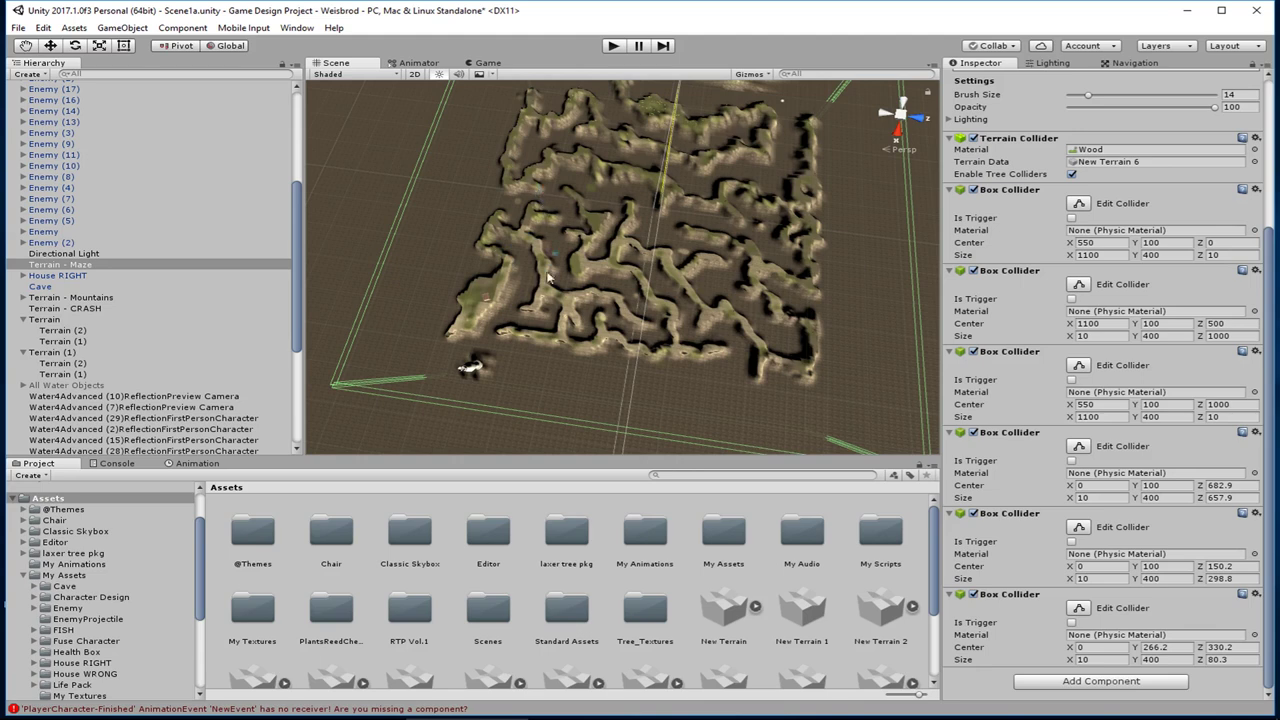
pyautogui.moveTo(527, 282); pyautogui.dragTo(499, 293, button='middle')
pyautogui.keyDown('alt'); pyautogui.moveTo(499, 293); pyautogui.dragTo(565, 275); pyautogui.keyUp('alt')
pyautogui.moveTo(565, 275)
pyautogui.mouseDown(button='middle')
pyautogui.moveTo(535, 281)
pyautogui.moveTo(546, 274)
pyautogui.mouseUp(button='middle')
pyautogui.moveTo(546, 274); pyautogui.dragTo(547, 273)
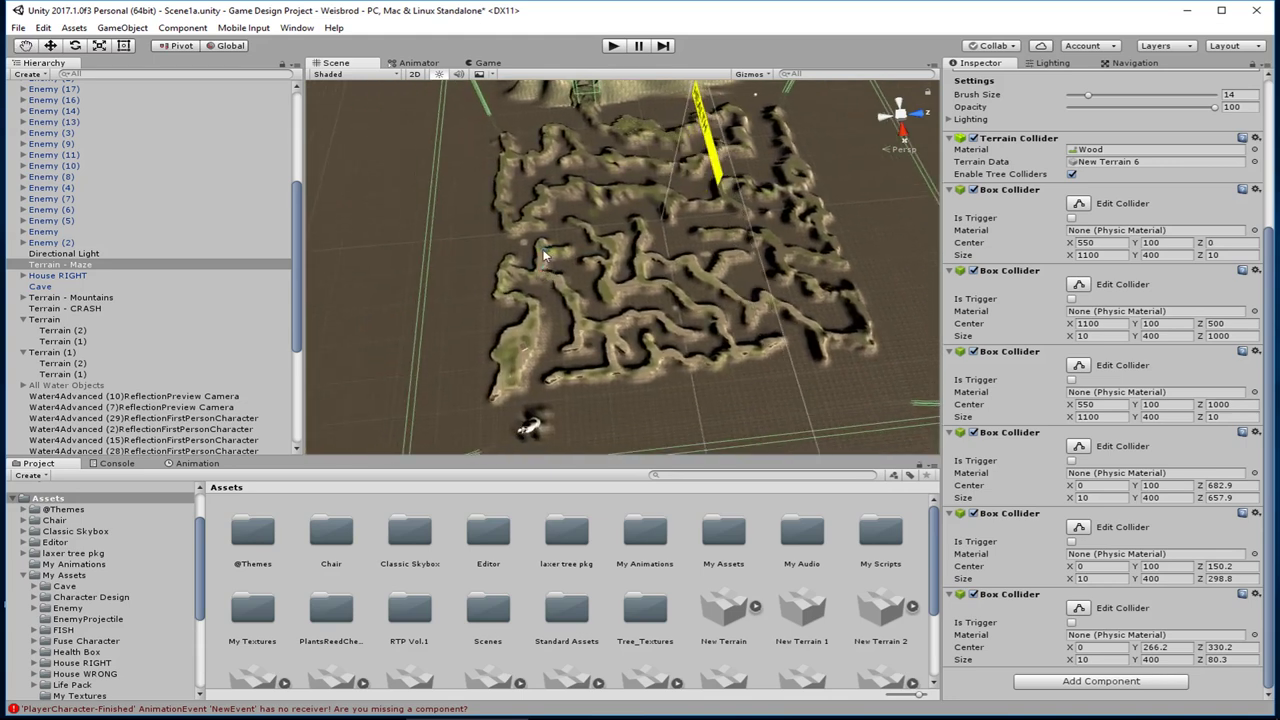
pyautogui.moveTo(551, 205); pyautogui.dragTo(676, 270)
# Step: Collapse all six Box Collider components and the Terrain Collider on Terrain - Maze
pyautogui.click(949, 271)
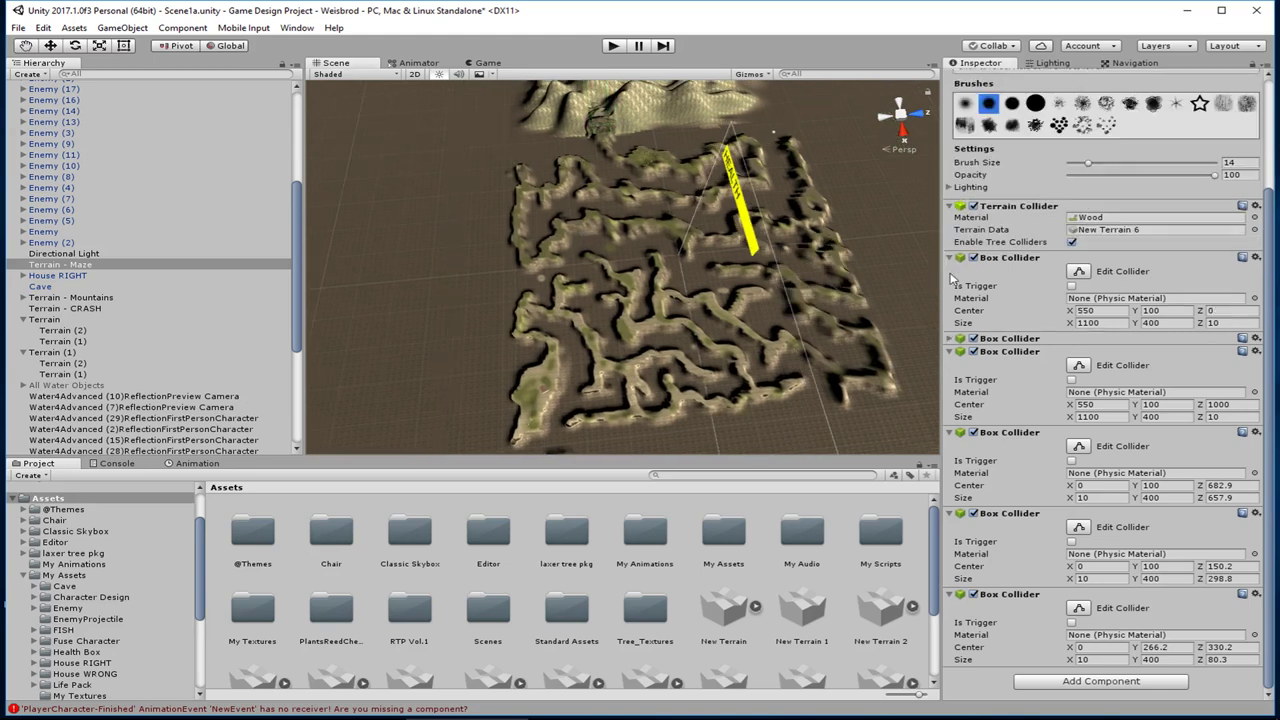
pyautogui.click(949, 352)
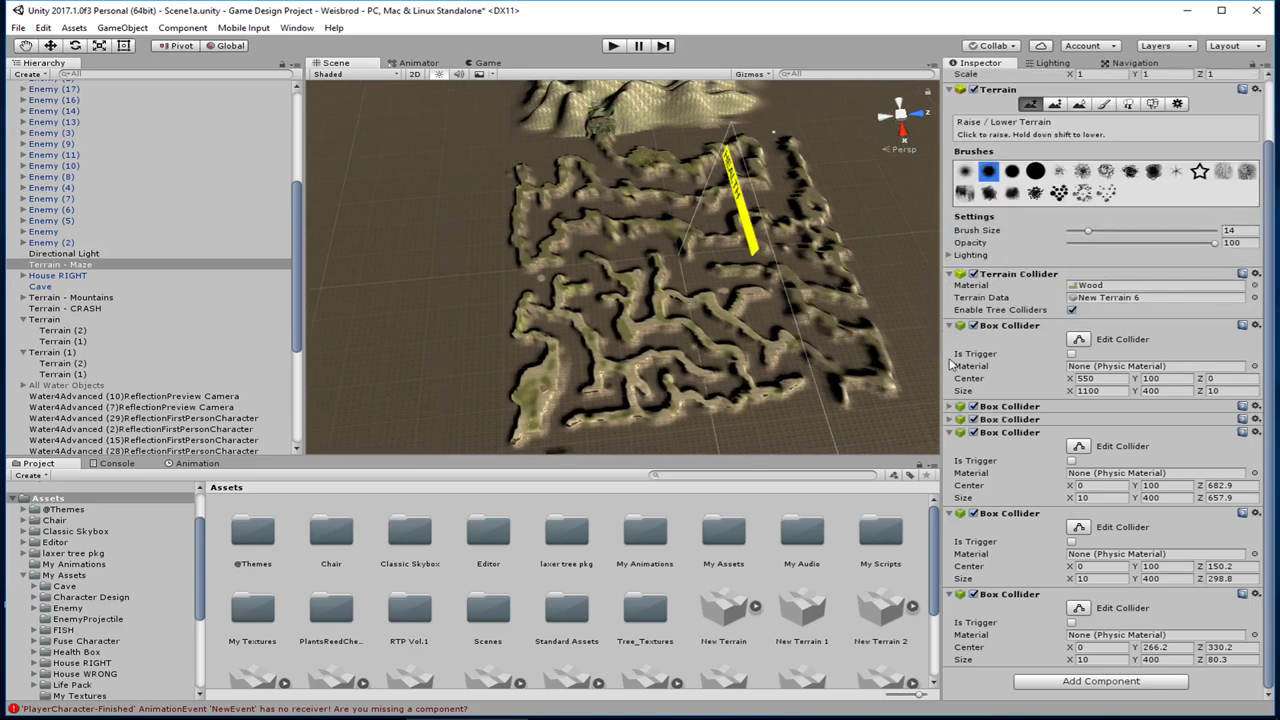
pyautogui.click(948, 432)
pyautogui.click(948, 514)
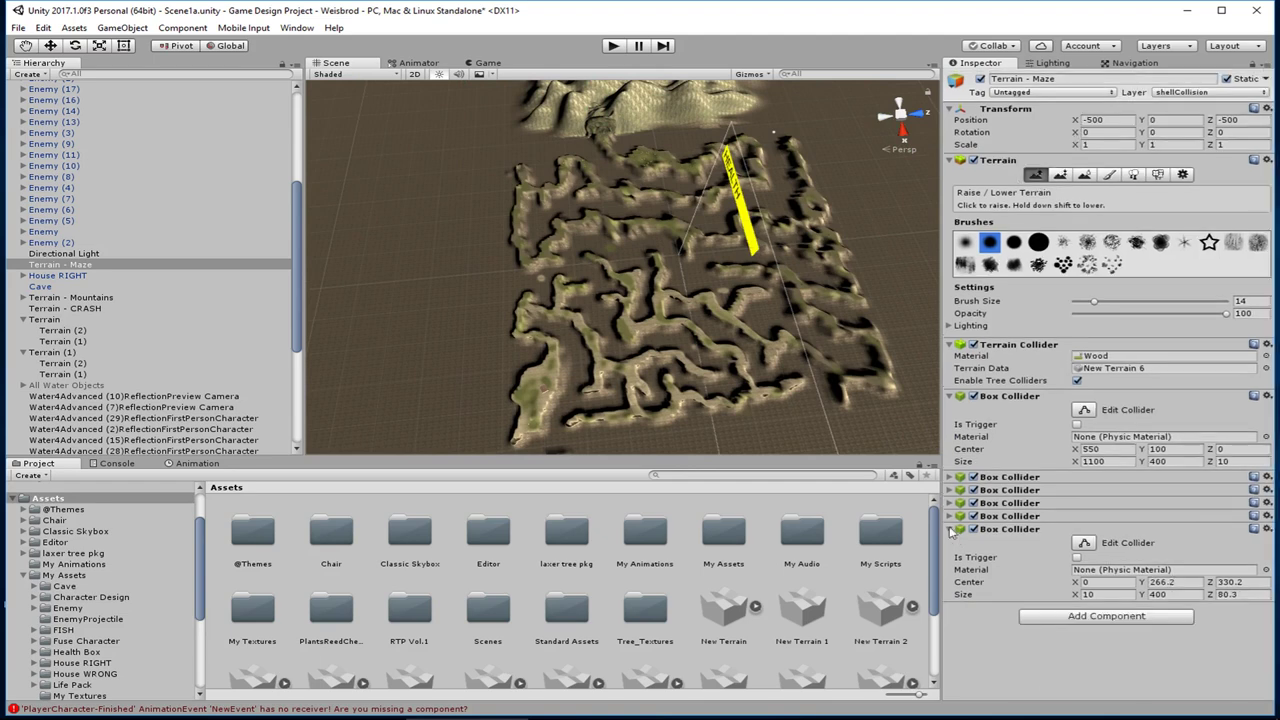
pyautogui.click(948, 530)
pyautogui.click(949, 397)
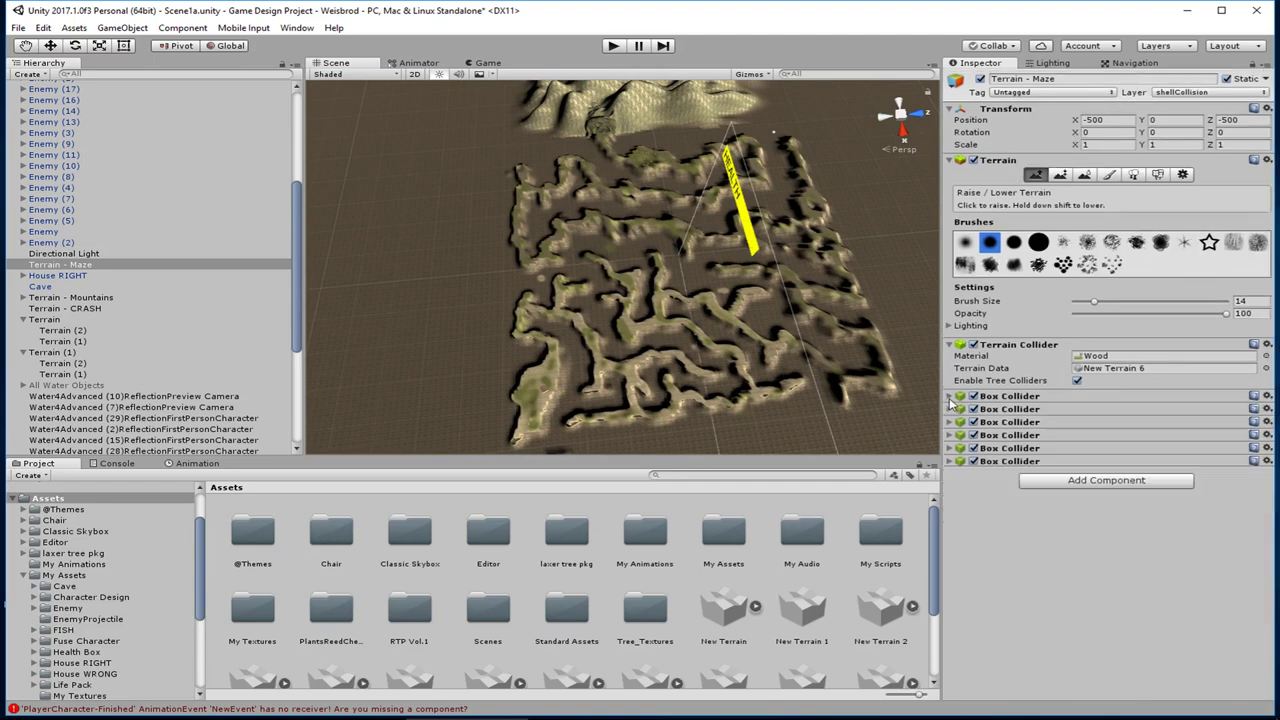
pyautogui.click(949, 346)
pyautogui.moveTo(938, 313); pyautogui.dragTo(908, 317, button='middle')
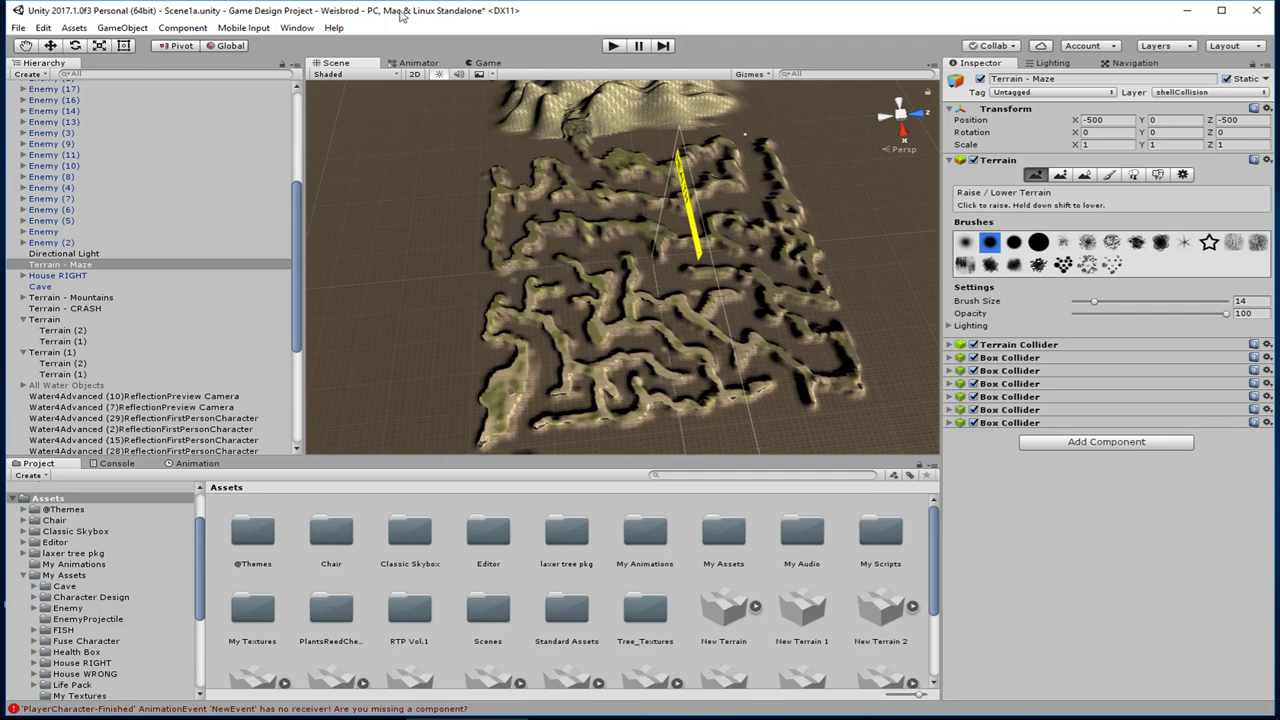
pyautogui.click(106, 28)
pyautogui.click(137, 44)
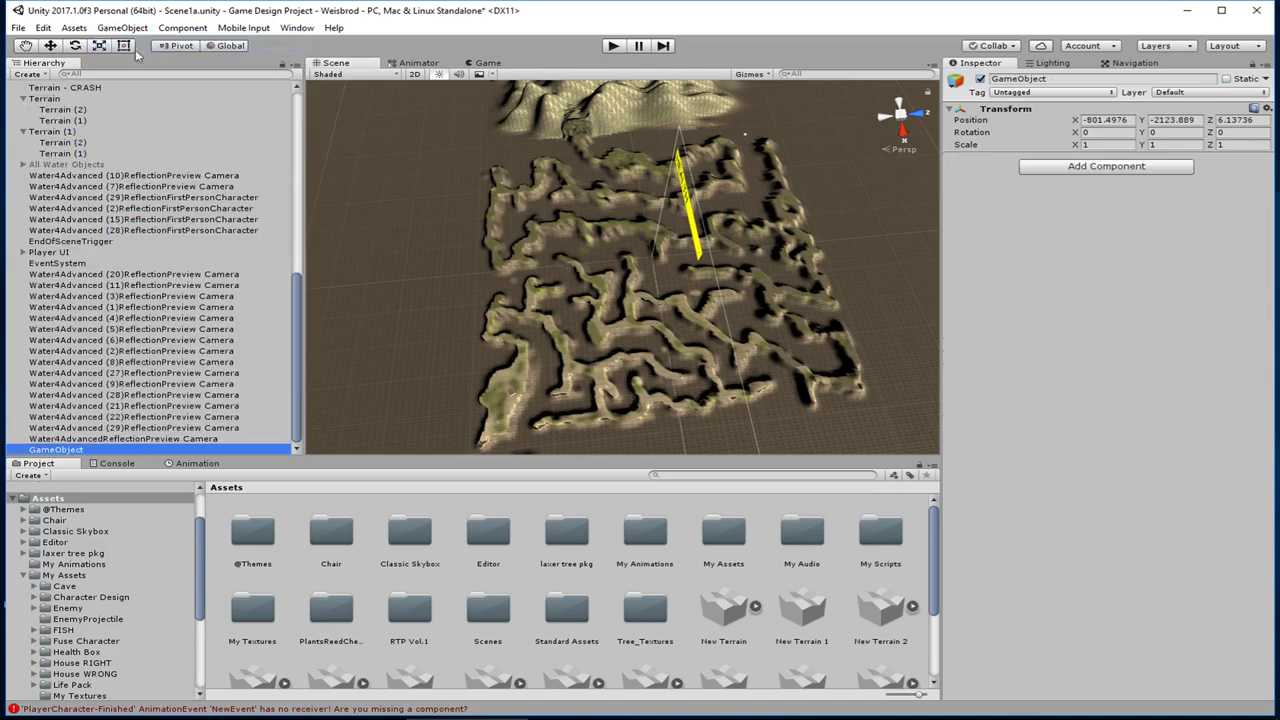
pyautogui.scroll(-10, 612, 245)
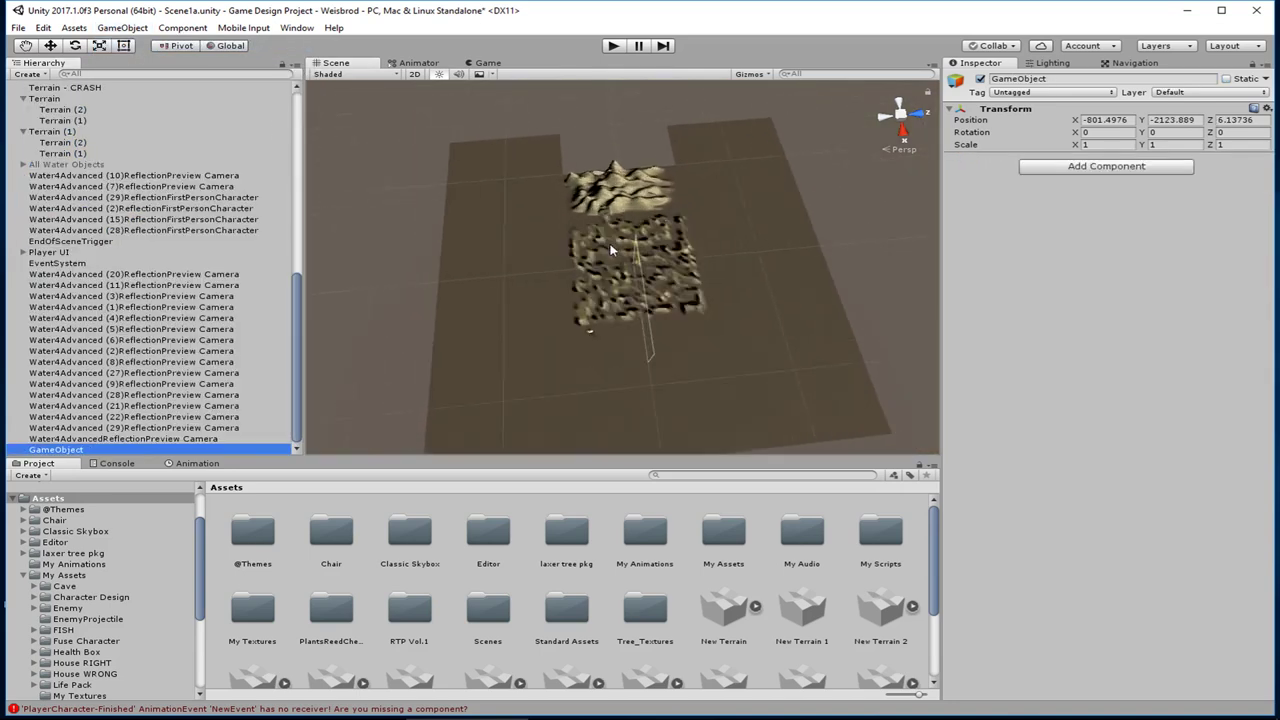
pyautogui.scroll(3, 612, 250)
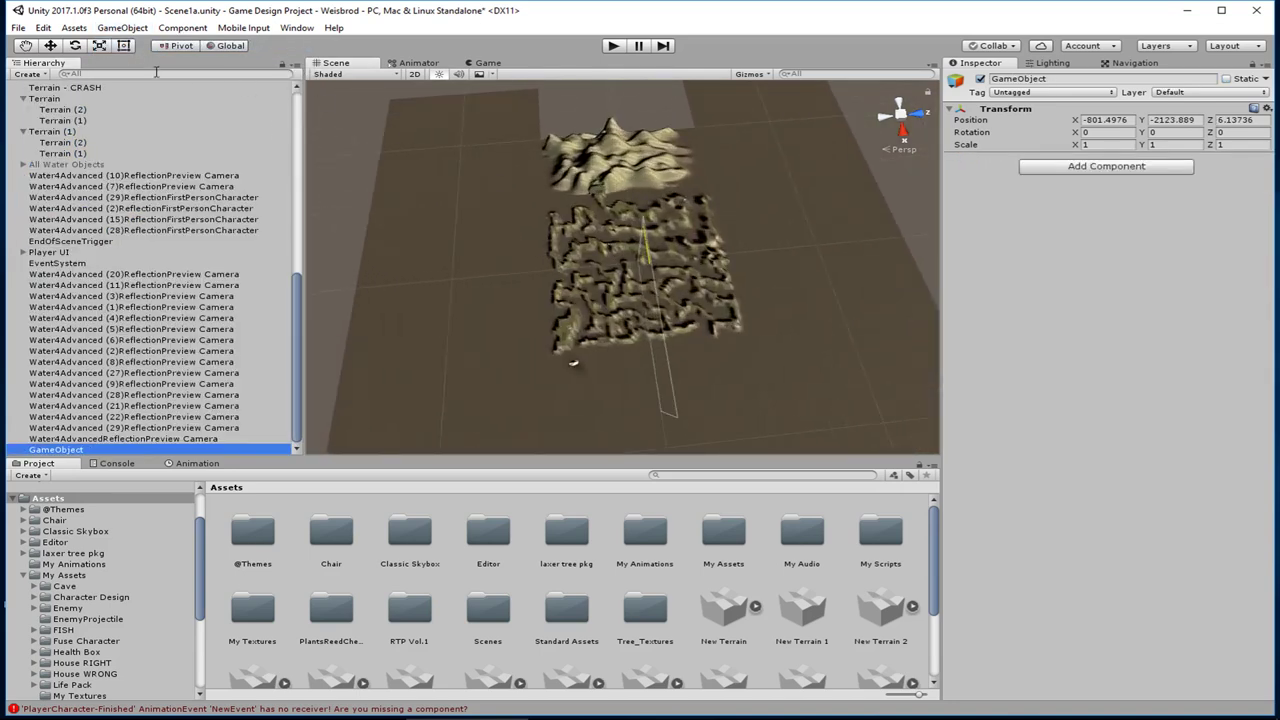
pyautogui.click(50, 45)
pyautogui.moveTo(640, 280); pyautogui.dragTo(603, 134, button='middle')
pyautogui.rightClick(70, 452)
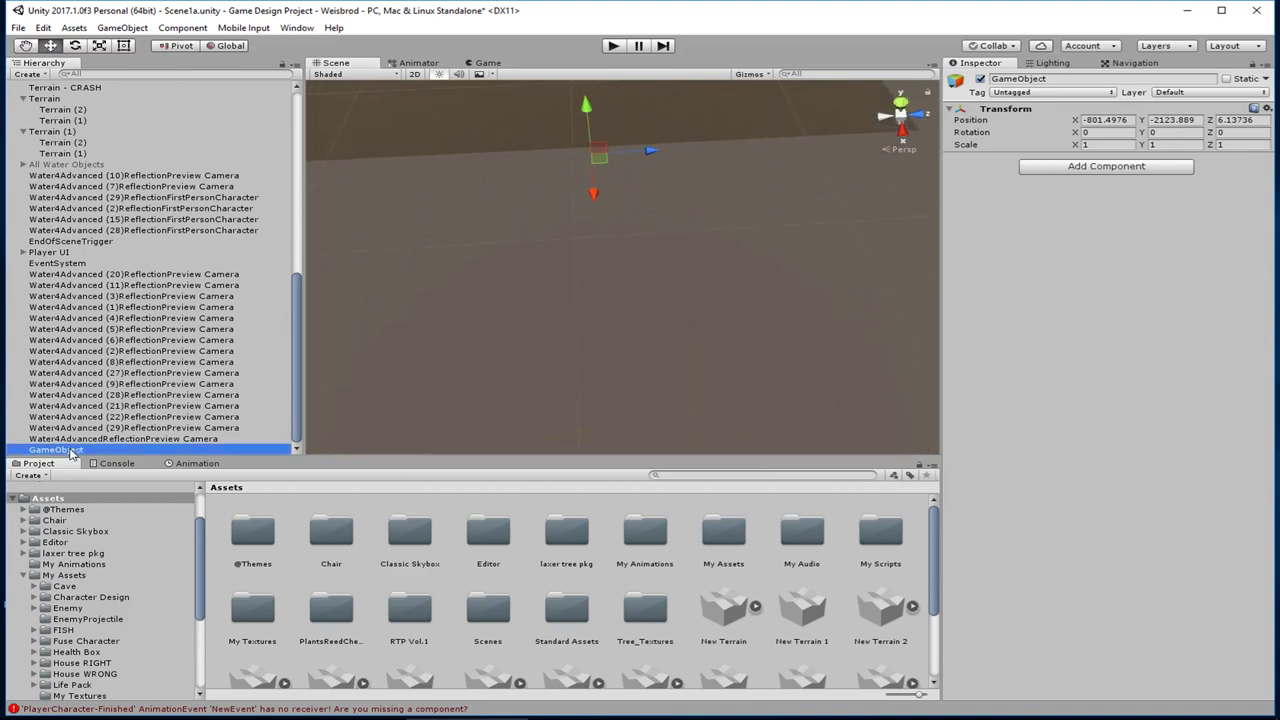
pyautogui.click(124, 522)
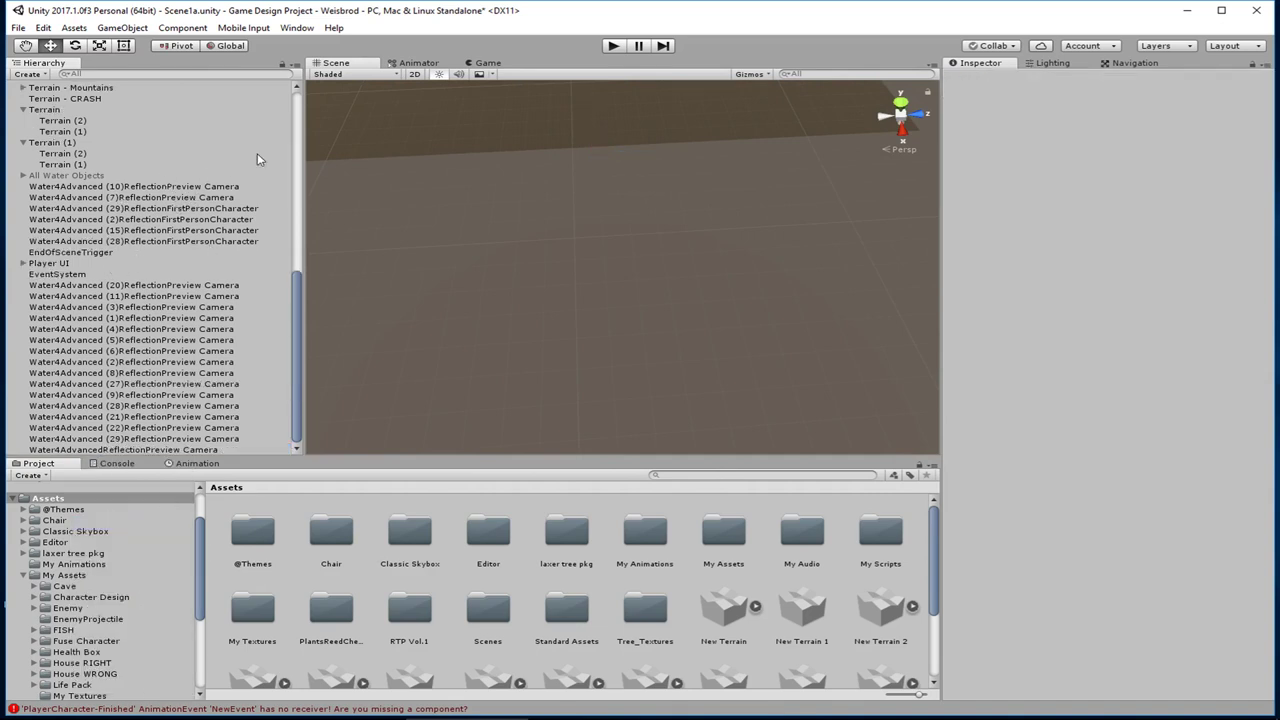
# Step: Select Terrain - Maze and create an empty child object under it
pyautogui.scroll(-5, 565, 212)
pyautogui.scroll(-3, 565, 218)
pyautogui.click(587, 148)
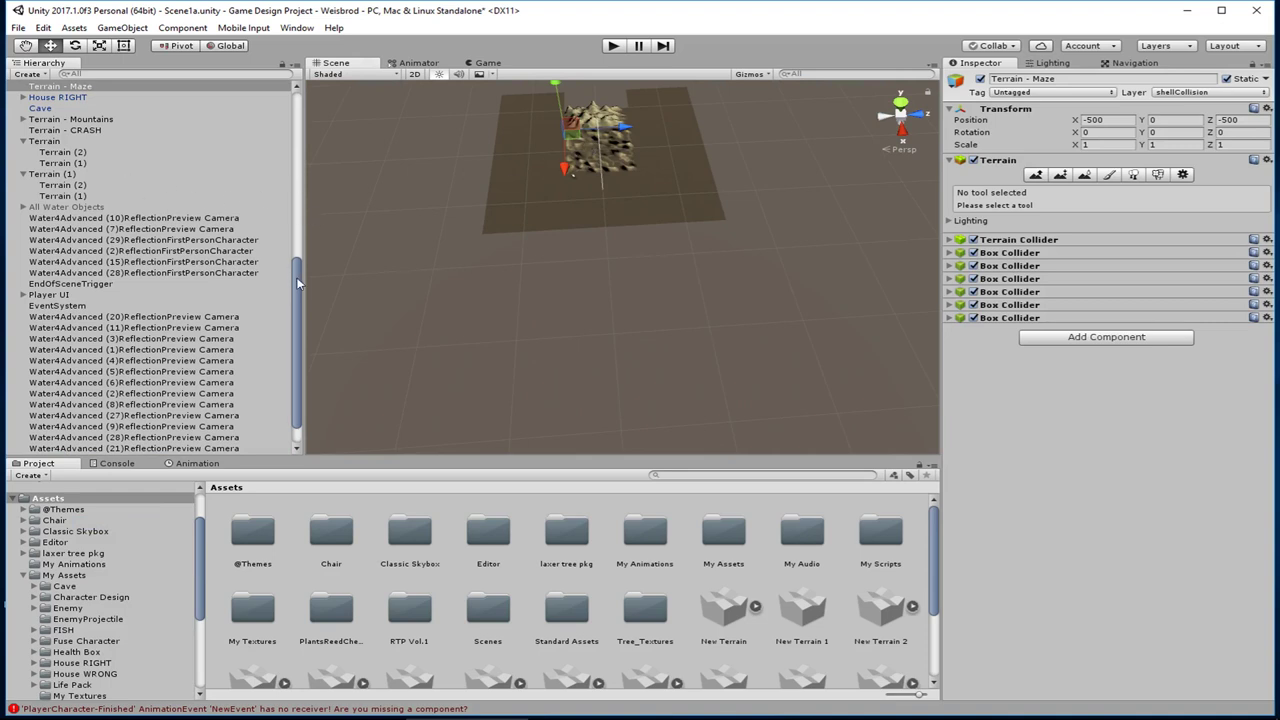
pyautogui.moveTo(297, 279); pyautogui.dragTo(306, 163)
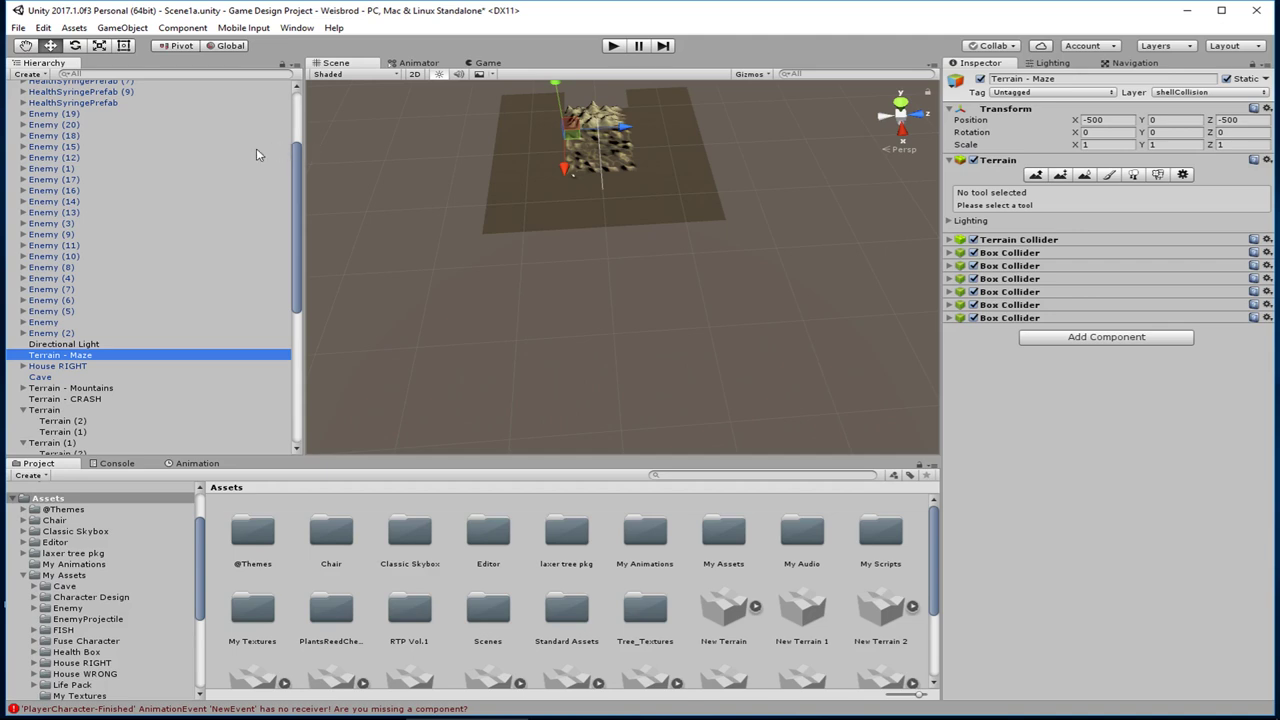
pyautogui.click(122, 28)
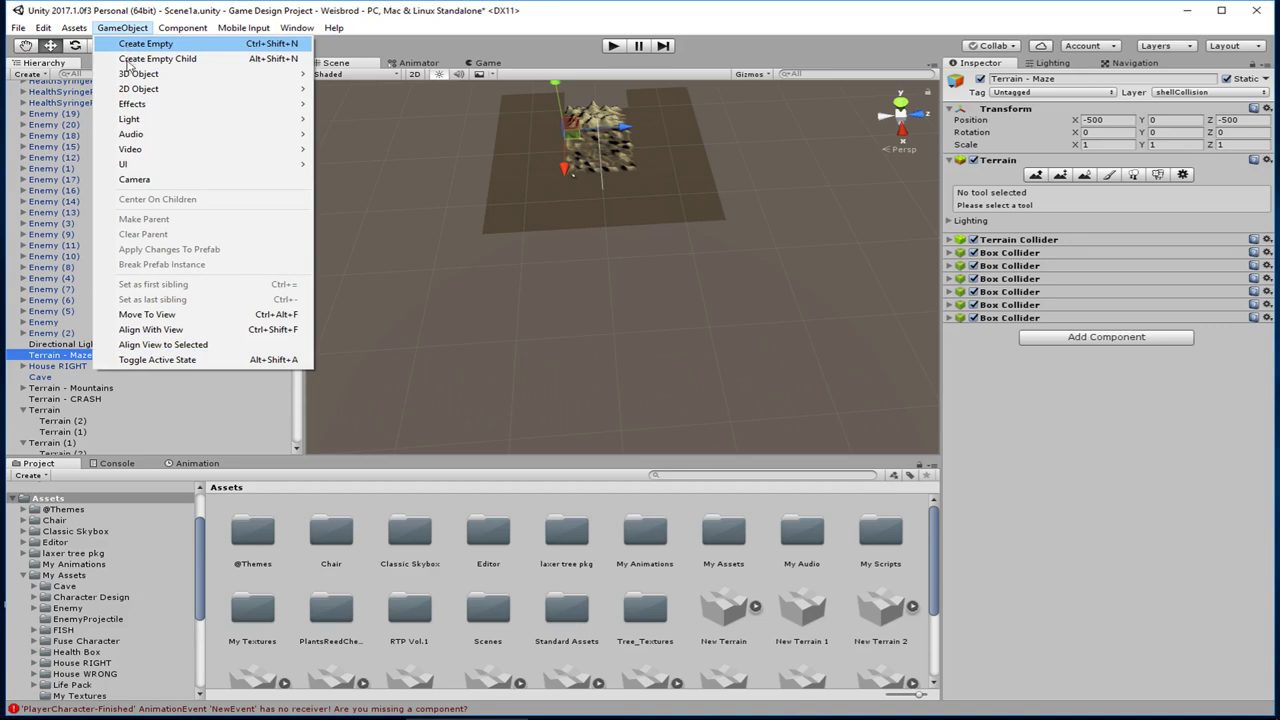
pyautogui.moveTo(148, 72)
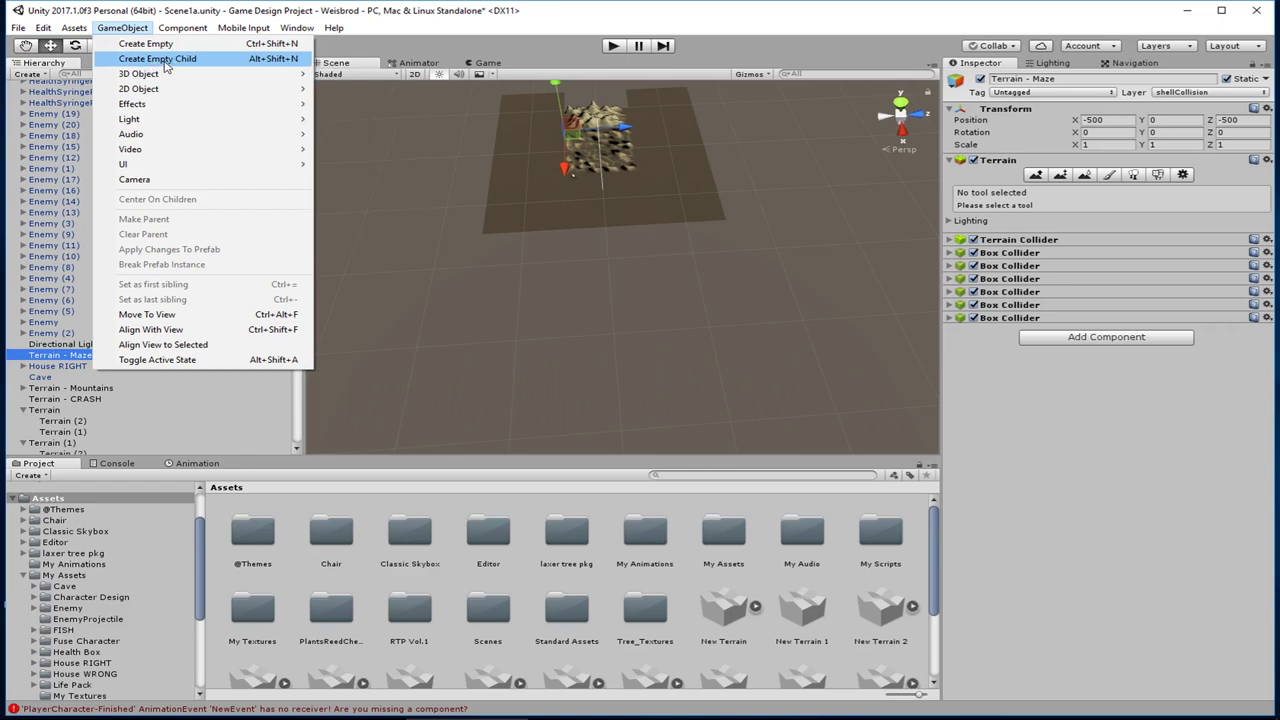
pyautogui.click(165, 62)
pyautogui.scroll(3, 560, 160)
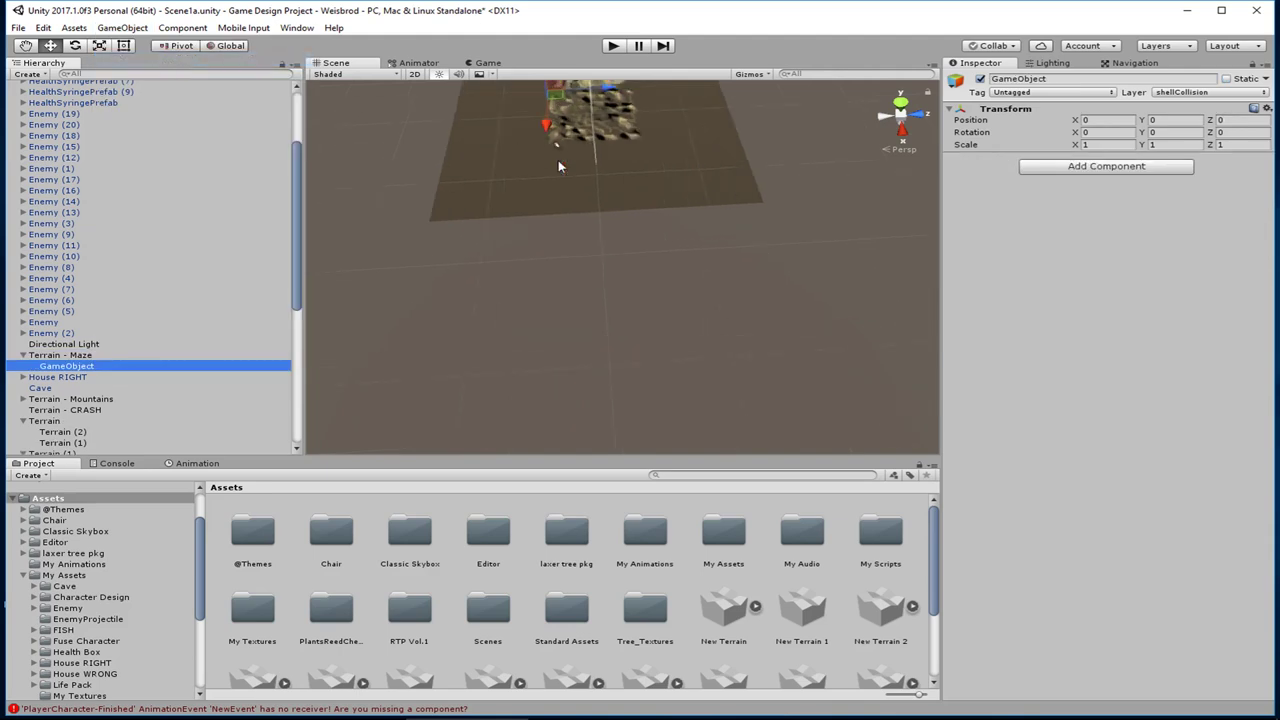
pyautogui.moveTo(563, 152); pyautogui.dragTo(606, 266, button='middle')
pyautogui.scroll(10, 600, 262)
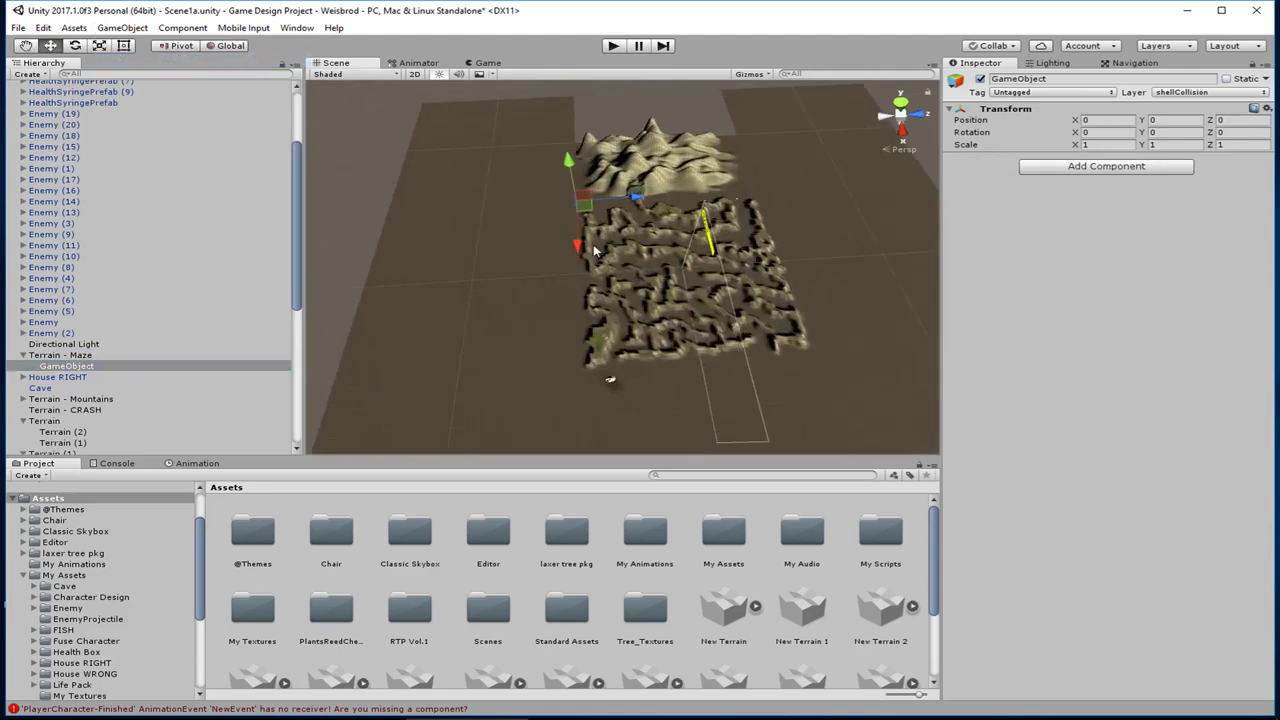
pyautogui.scroll(-4, 523, 260)
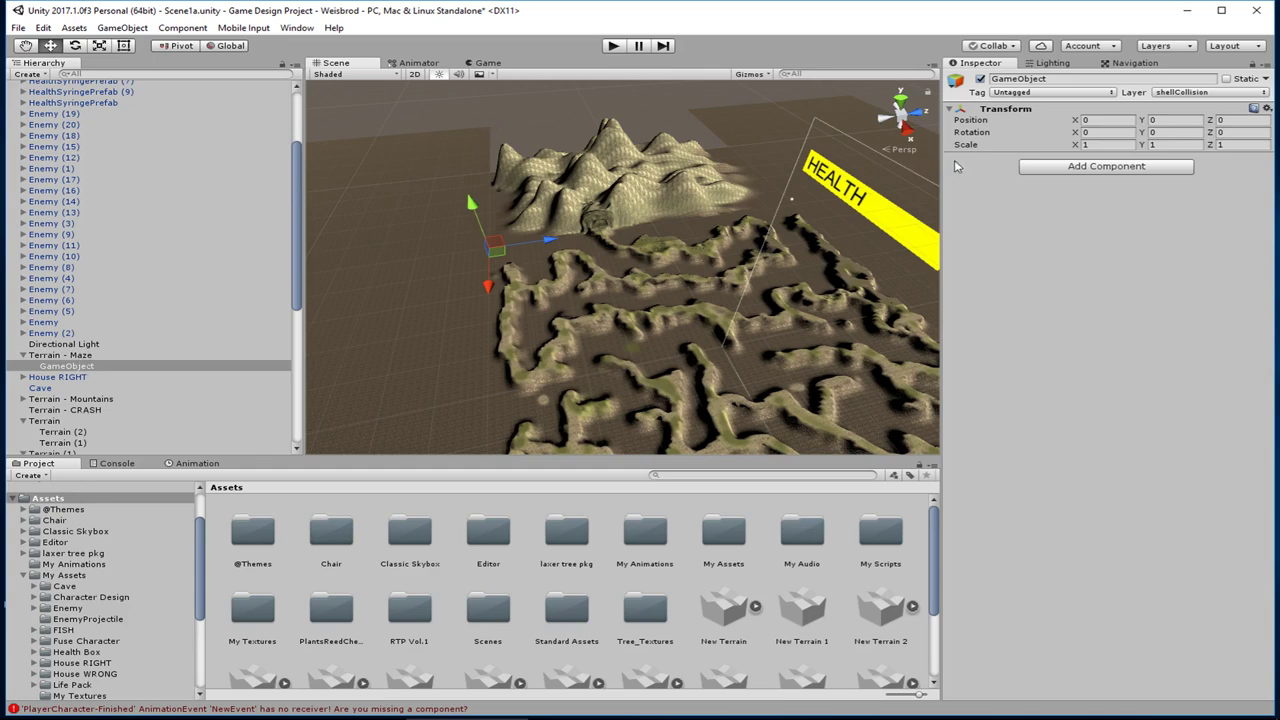
# Step: Add a Box Collider component to the new empty child of Terrain - Maze
pyautogui.click(1077, 170)
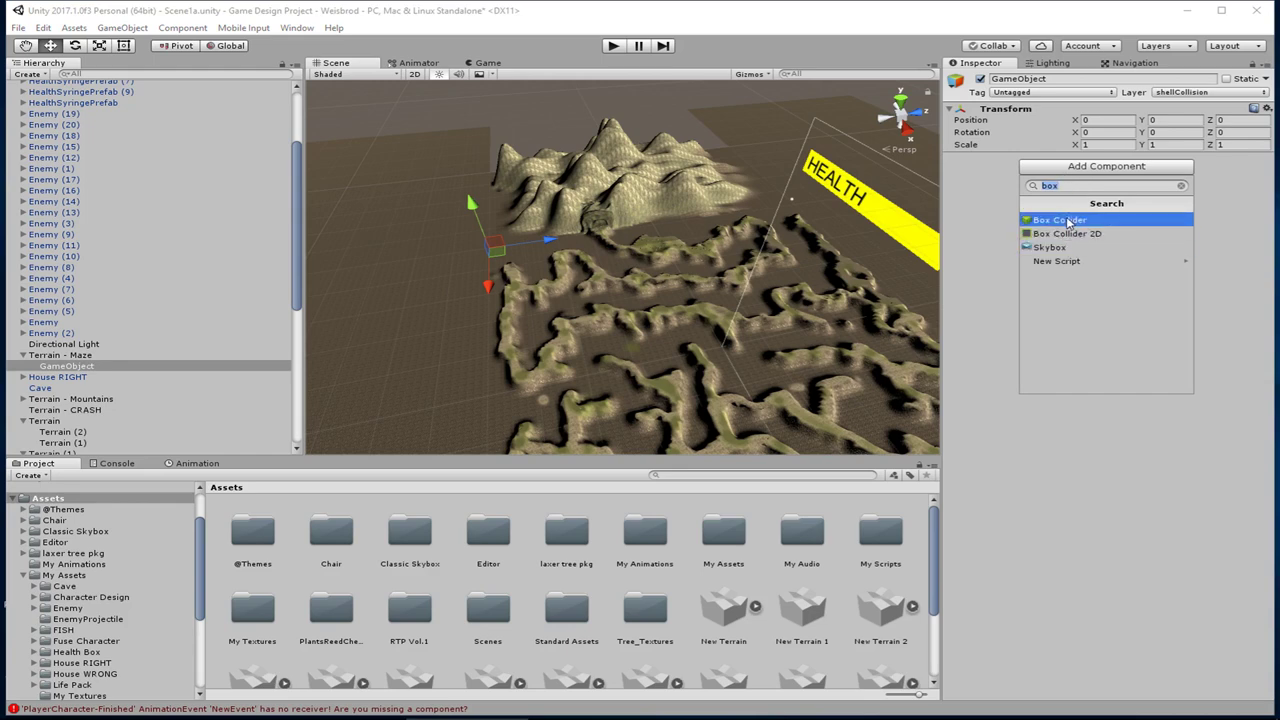
pyautogui.click(1068, 222)
pyautogui.click(950, 164)
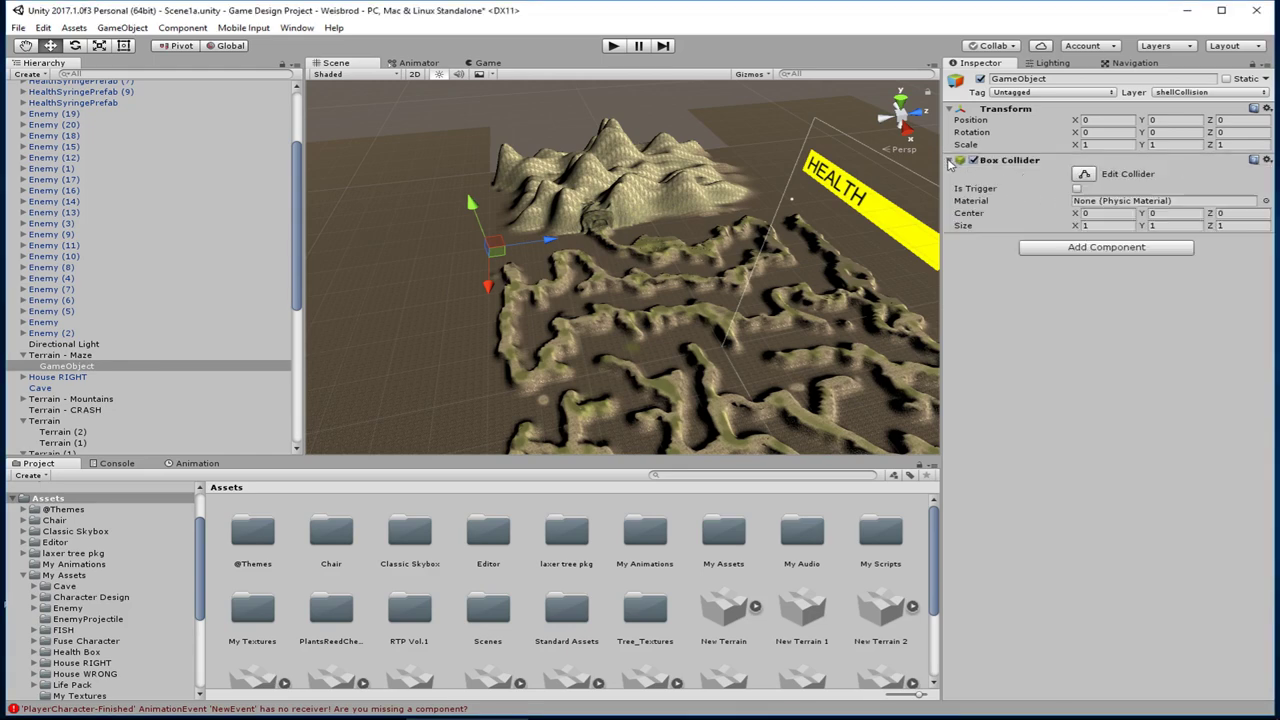
# Step: Set the child's box collider to center Y 100 and size X 150.2, Y 400, Z 10
pyautogui.click(1168, 226)
pyautogui.write('400')
pyautogui.click(1157, 214)
pyautogui.write('100')
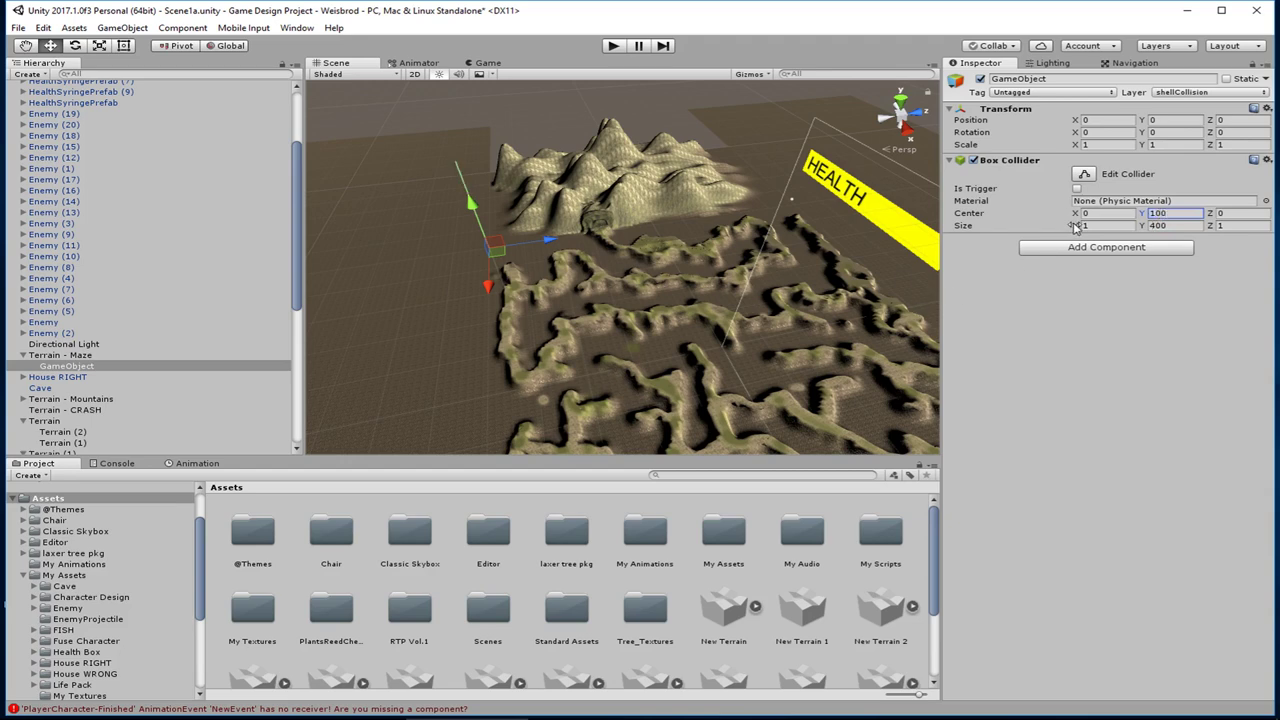
pyautogui.moveTo(1077, 227); pyautogui.dragTo(196, 235)
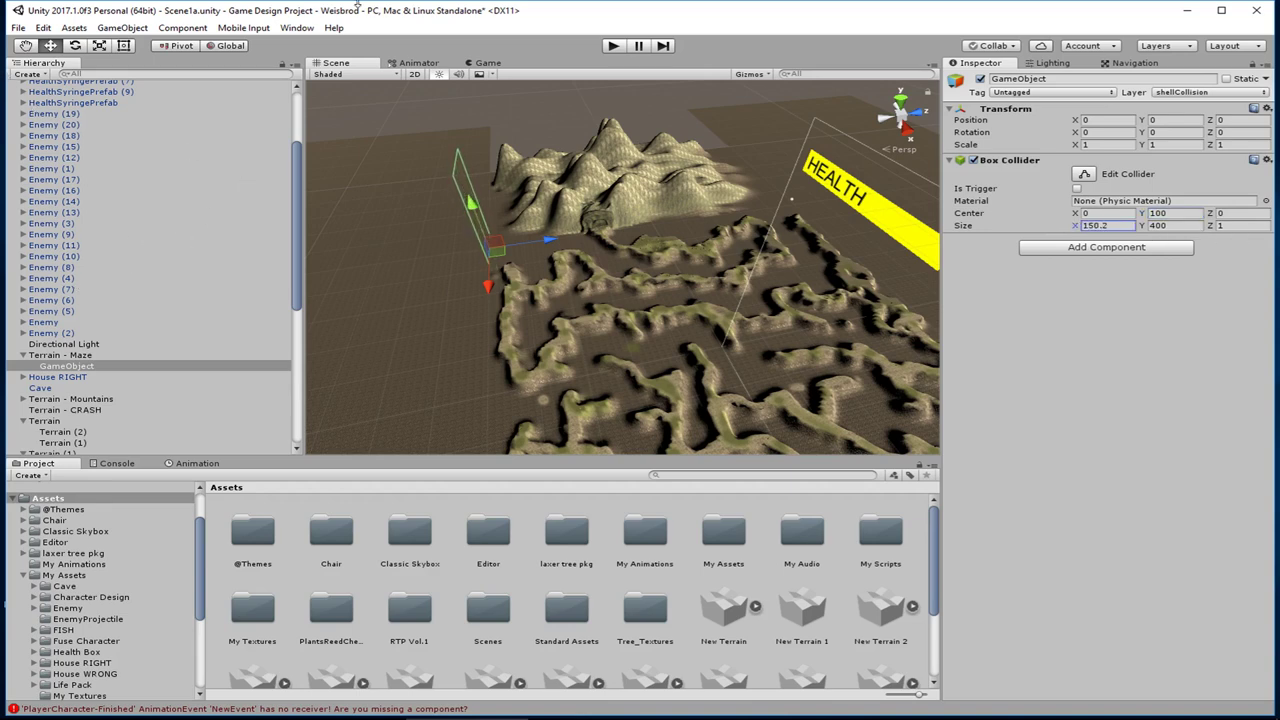
pyautogui.click(1232, 226)
pyautogui.write('10')
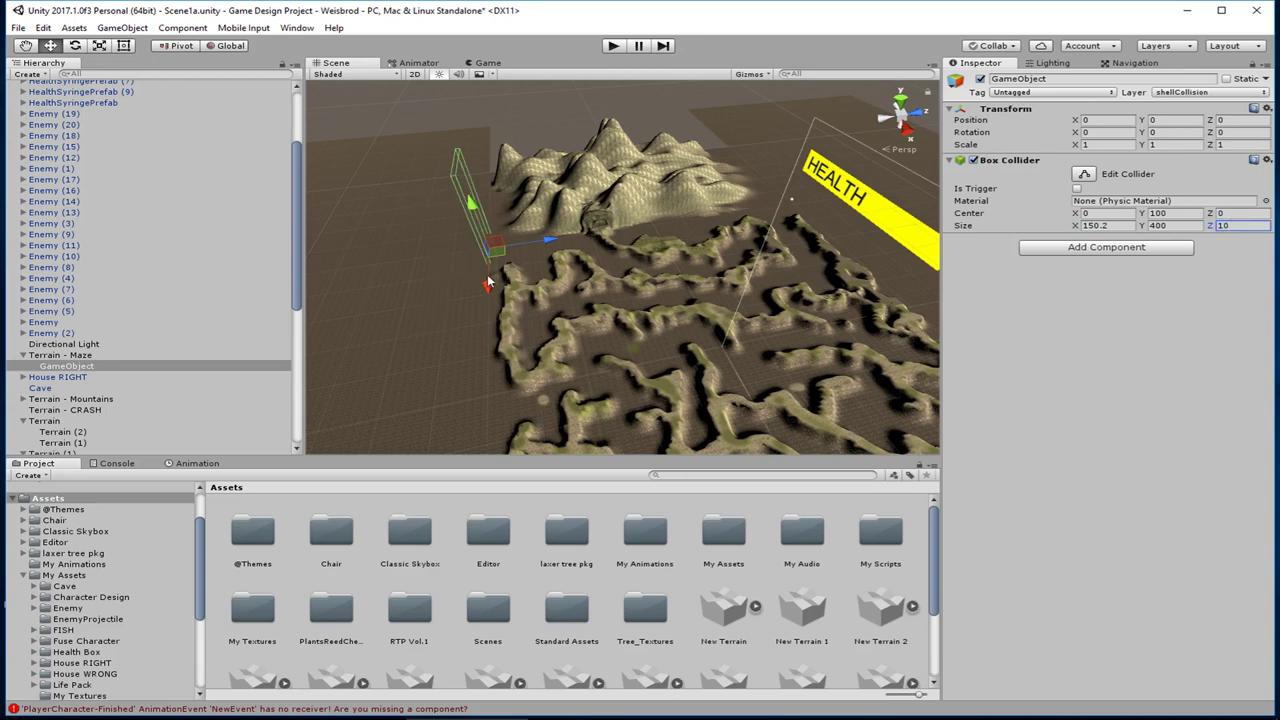
# Step: Move the child collider object over the maze to position X 865, Z 165
pyautogui.moveTo(488, 281); pyautogui.dragTo(477, 520)
pyautogui.moveTo(641, 361); pyautogui.dragTo(645, 325, button='middle')
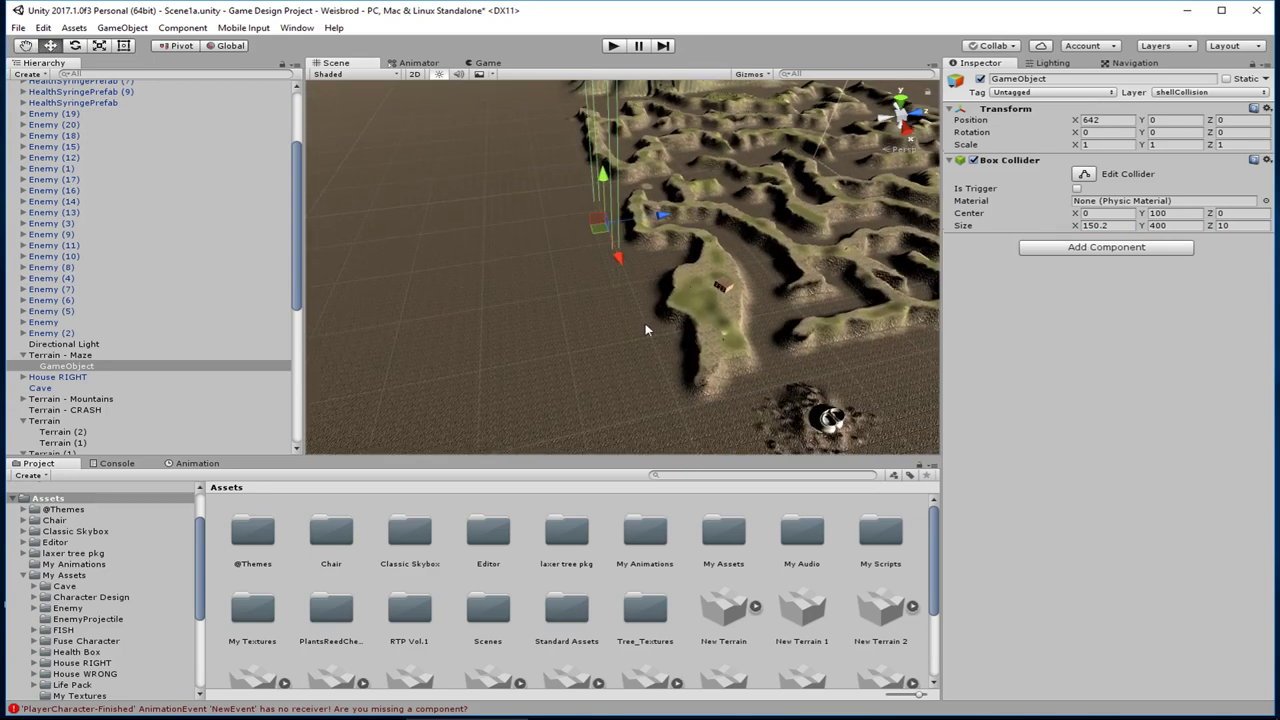
pyautogui.moveTo(657, 220); pyautogui.dragTo(440, 402)
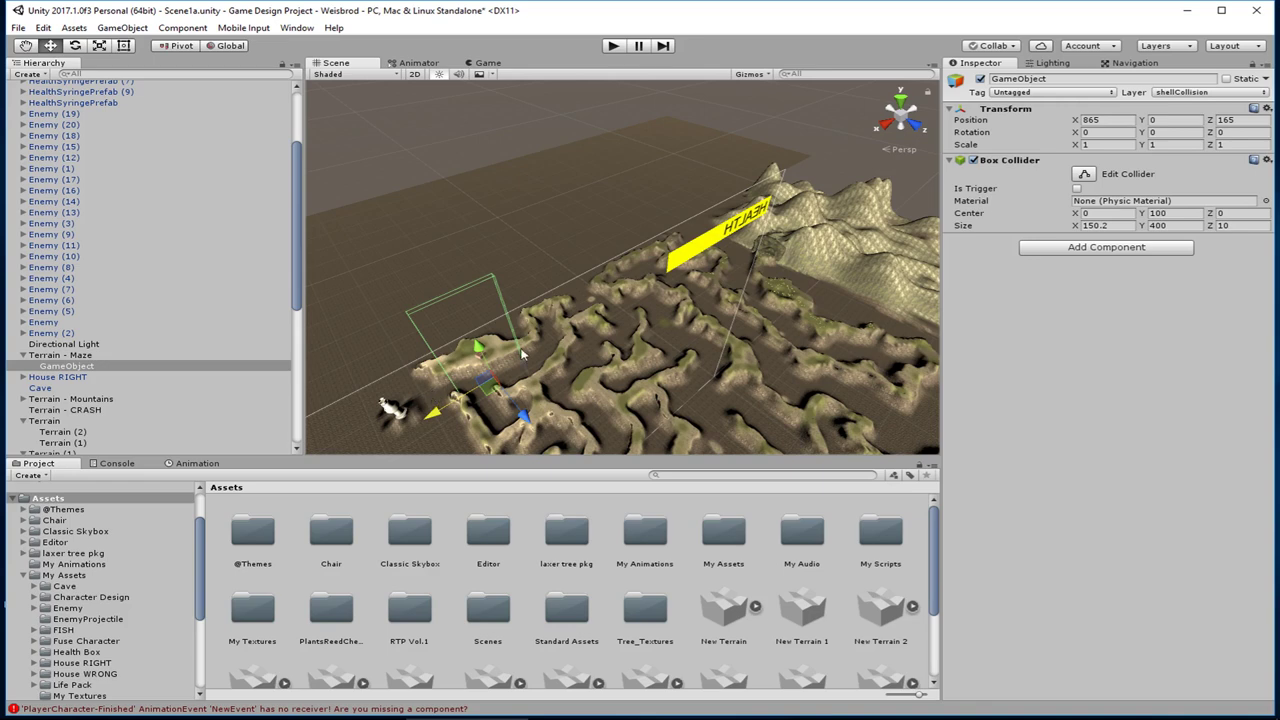
# Step: Rotate the child wall collider about 14.8 degrees around Y to line up with the maze's outer corridor
pyautogui.keyDown('alt'); pyautogui.moveTo(540, 337); pyautogui.dragTo(716, 270); pyautogui.keyUp('alt')
pyautogui.moveTo(716, 270); pyautogui.dragTo(714, 277, button='middle')
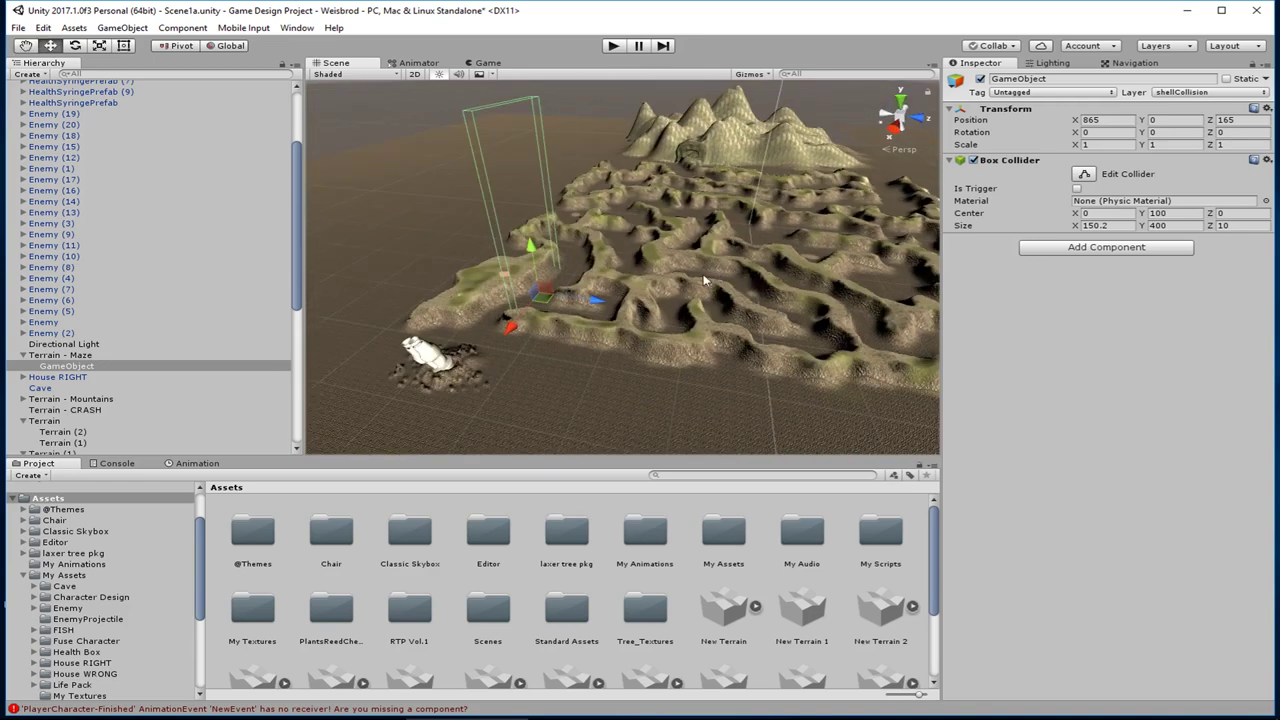
pyautogui.keyDown('alt'); pyautogui.moveTo(705, 280); pyautogui.dragTo(652, 299); pyautogui.keyUp('alt')
pyautogui.moveTo(652, 299); pyautogui.dragTo(656, 322, button='middle')
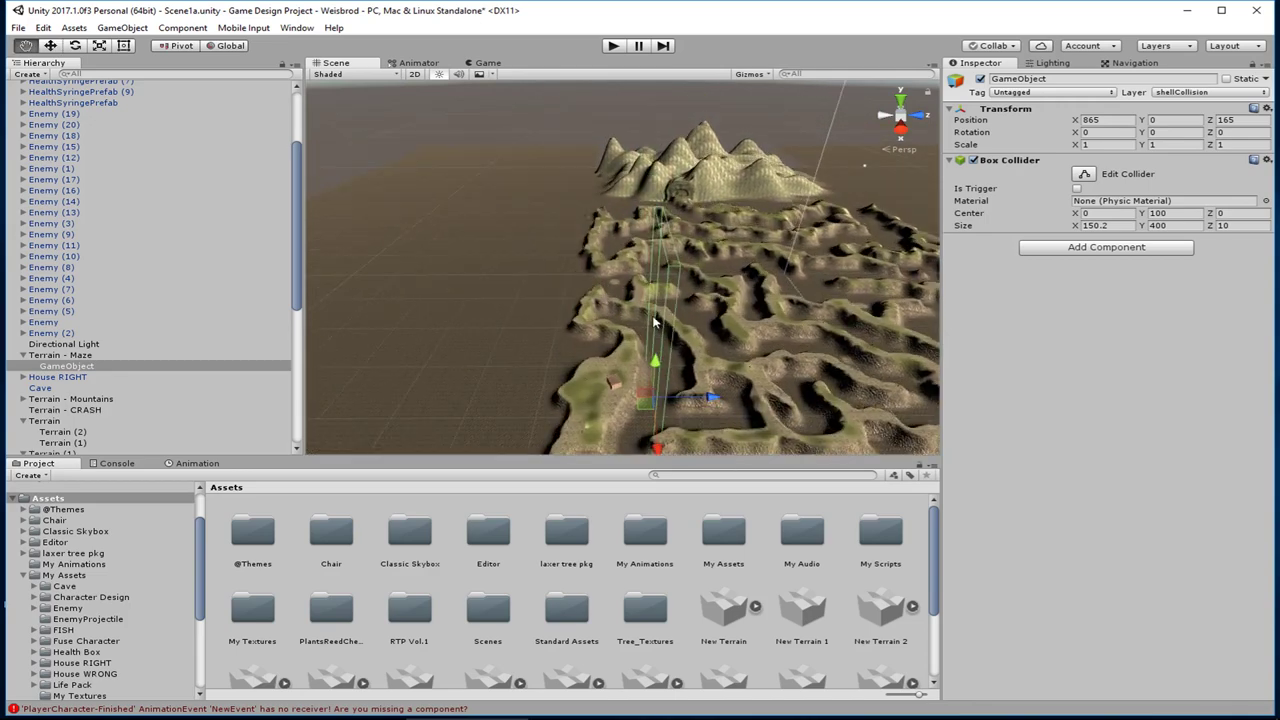
pyautogui.click(75, 46)
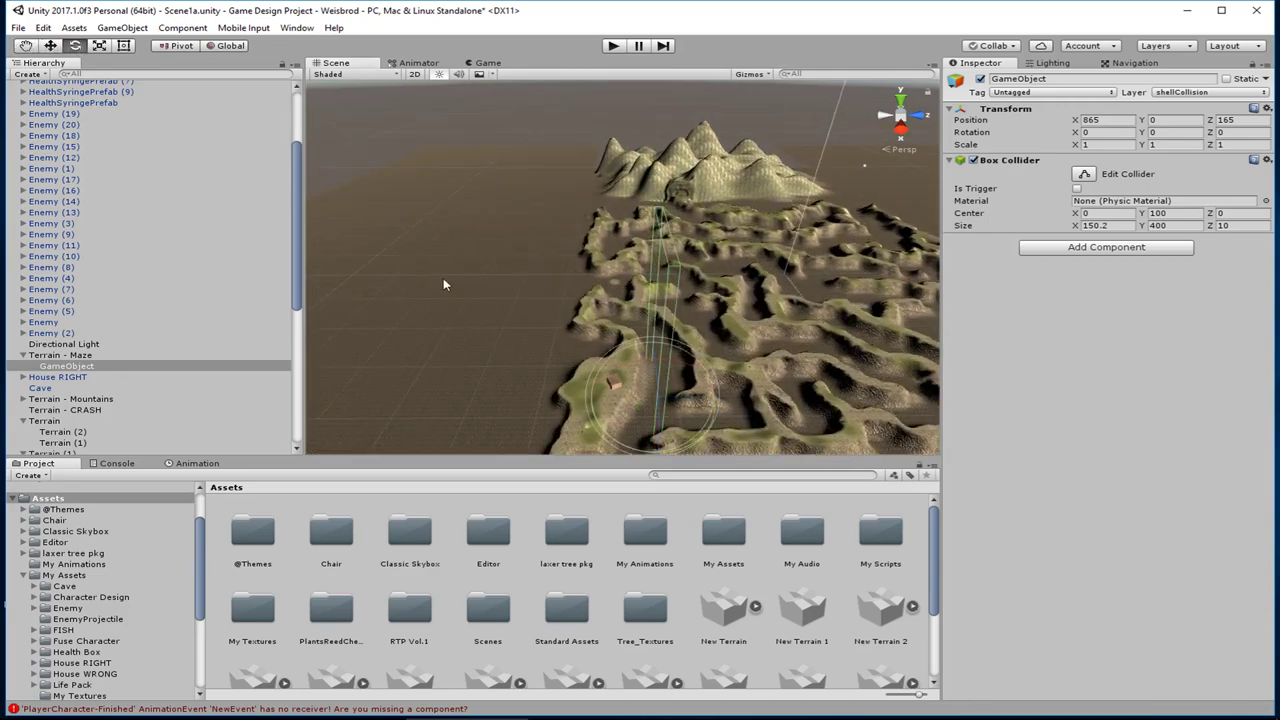
pyautogui.keyDown('alt'); pyautogui.moveTo(619, 360); pyautogui.dragTo(376, 396); pyautogui.keyUp('alt')
# Step: Move the rotated child wall collider along the maze edge to position X 889, Z 160
pyautogui.click(50, 45)
pyautogui.moveTo(480, 356); pyautogui.dragTo(470, 357)
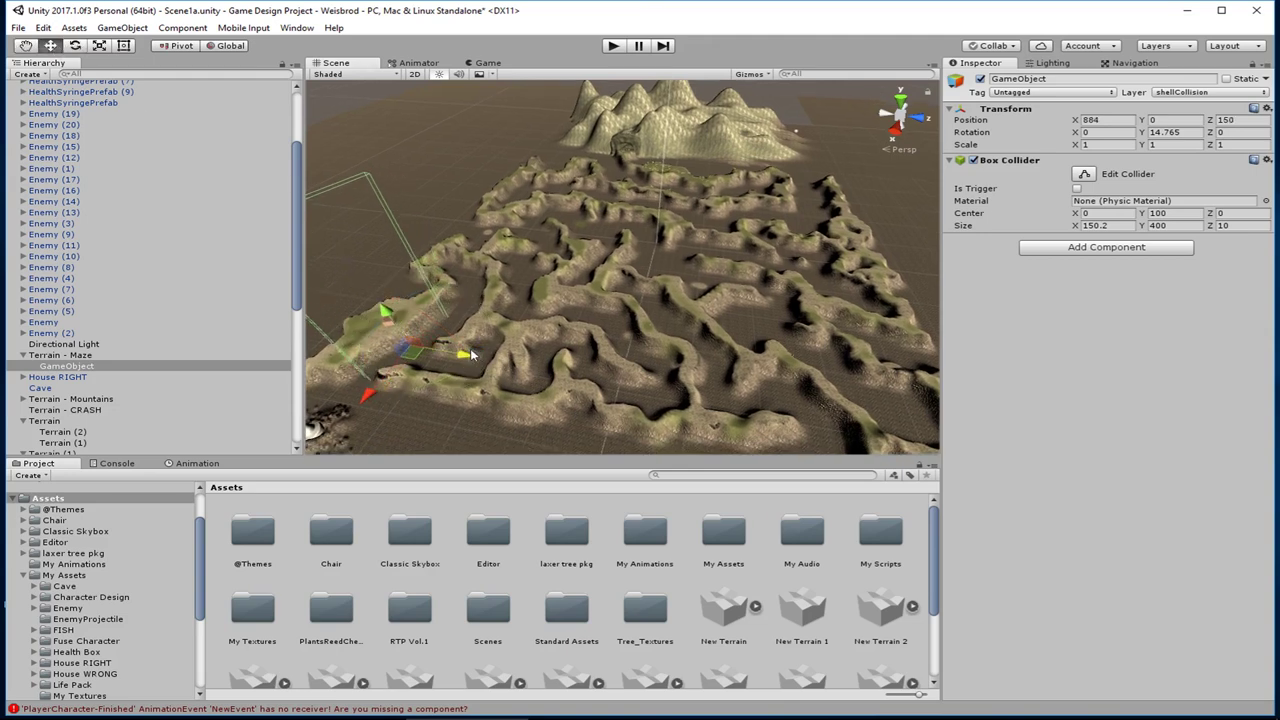
pyautogui.moveTo(370, 392); pyautogui.dragTo(363, 399)
pyautogui.moveTo(485, 355); pyautogui.dragTo(647, 292, button='middle')
pyautogui.keyDown('alt'); pyautogui.moveTo(647, 290); pyautogui.dragTo(800, 281); pyautogui.keyUp('alt')
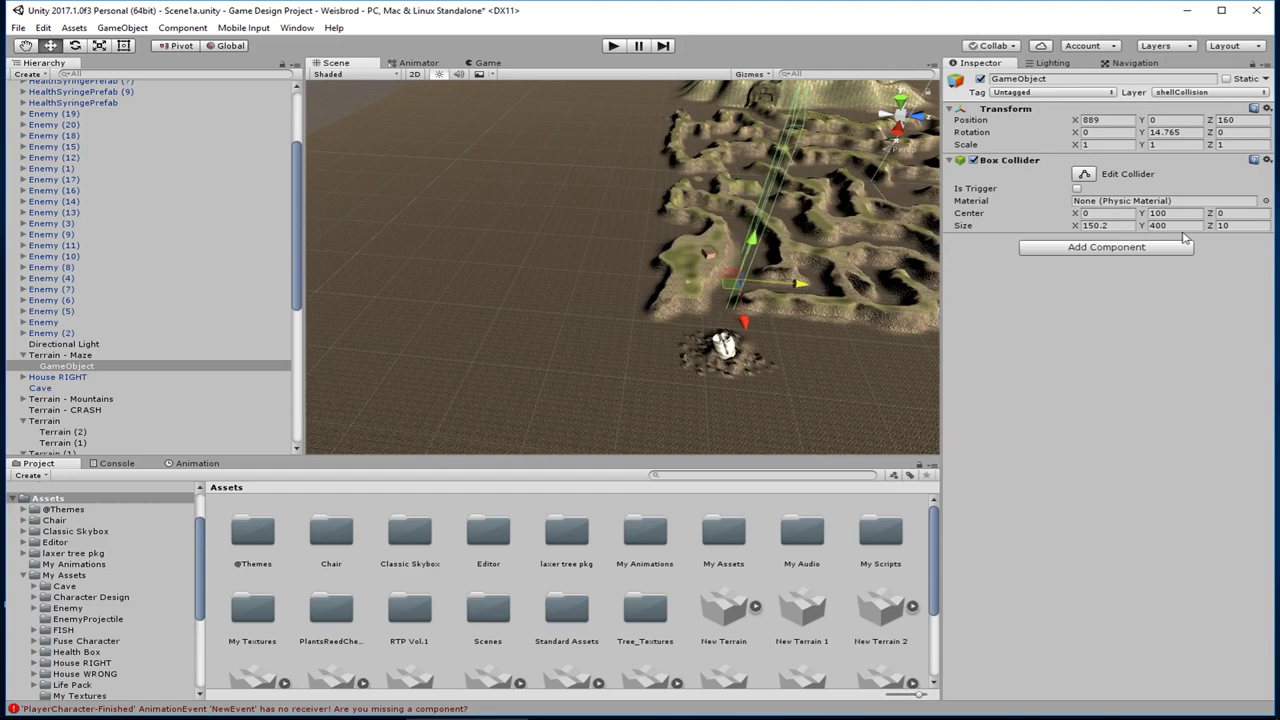
# Step: Set the wall's box collider thickness, size Z, to 5
pyautogui.click(1233, 226)
pyautogui.write('5')
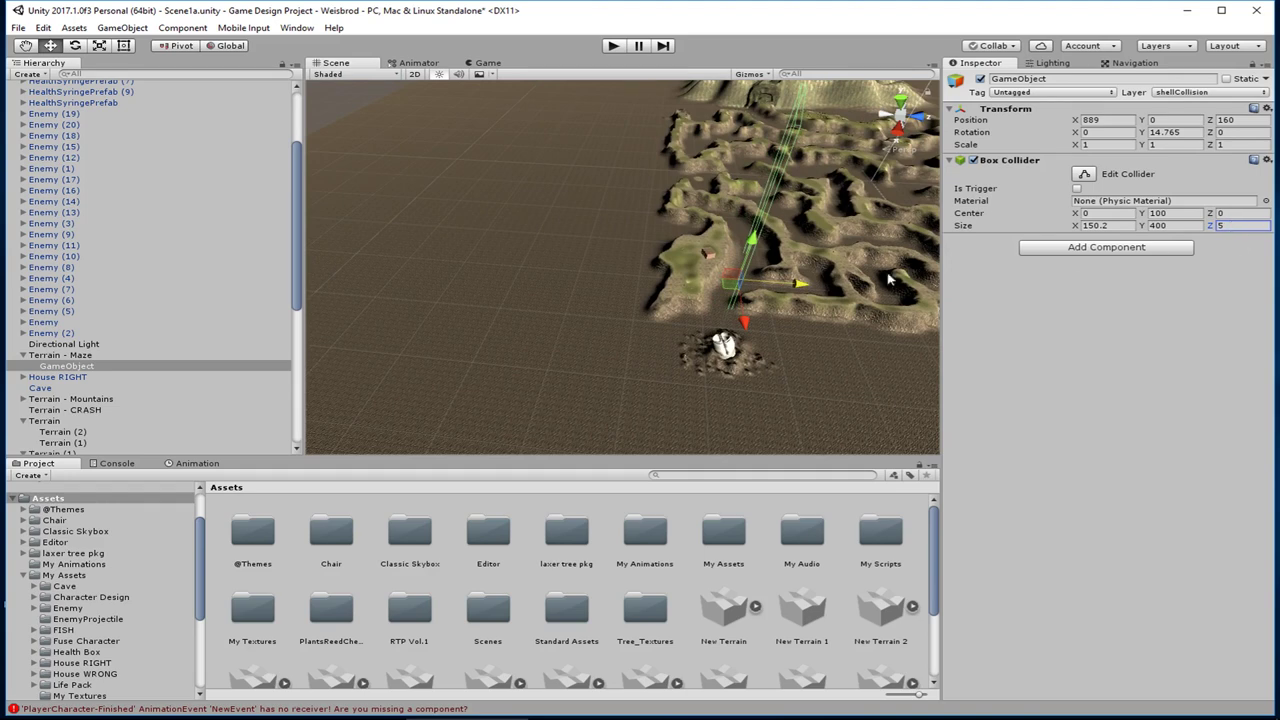
pyautogui.keyDown('alt'); pyautogui.moveTo(780, 300); pyautogui.dragTo(507, 390); pyautogui.keyUp('alt')
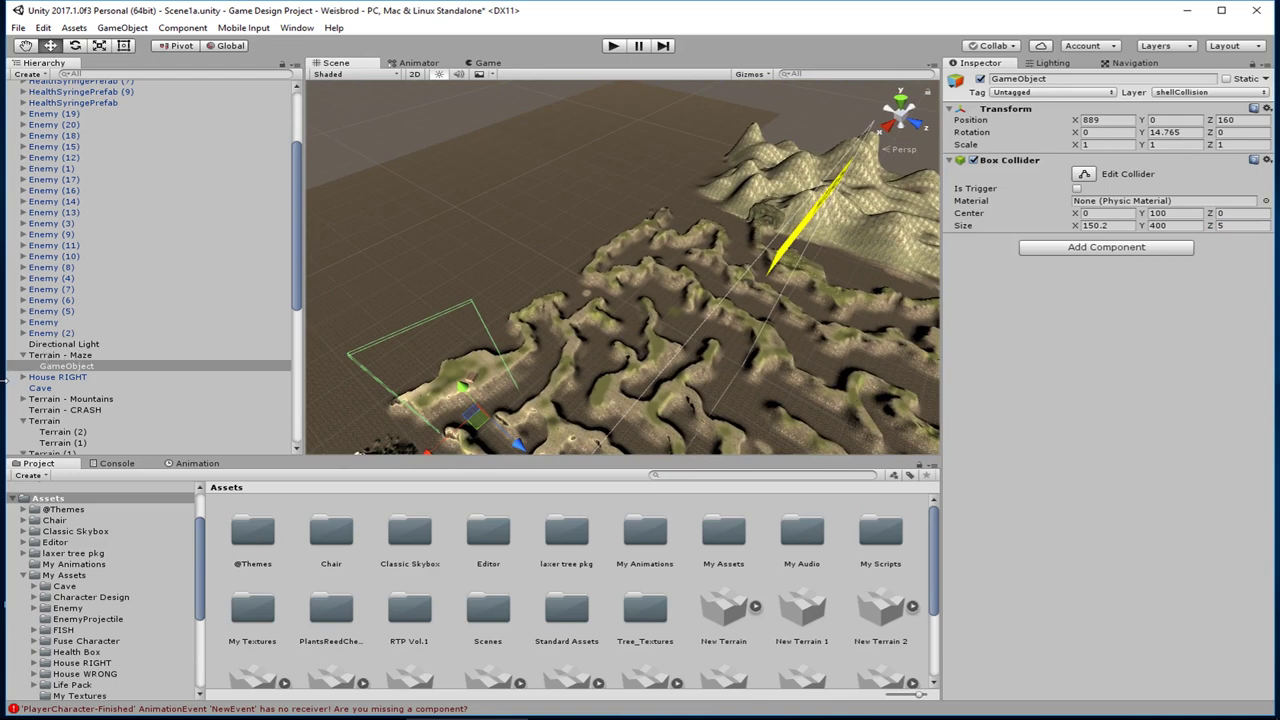
# Step: Duplicate the wall collider object under Terrain - Maze and shift the copy along X to position X 754
pyautogui.rightClick(62, 367)
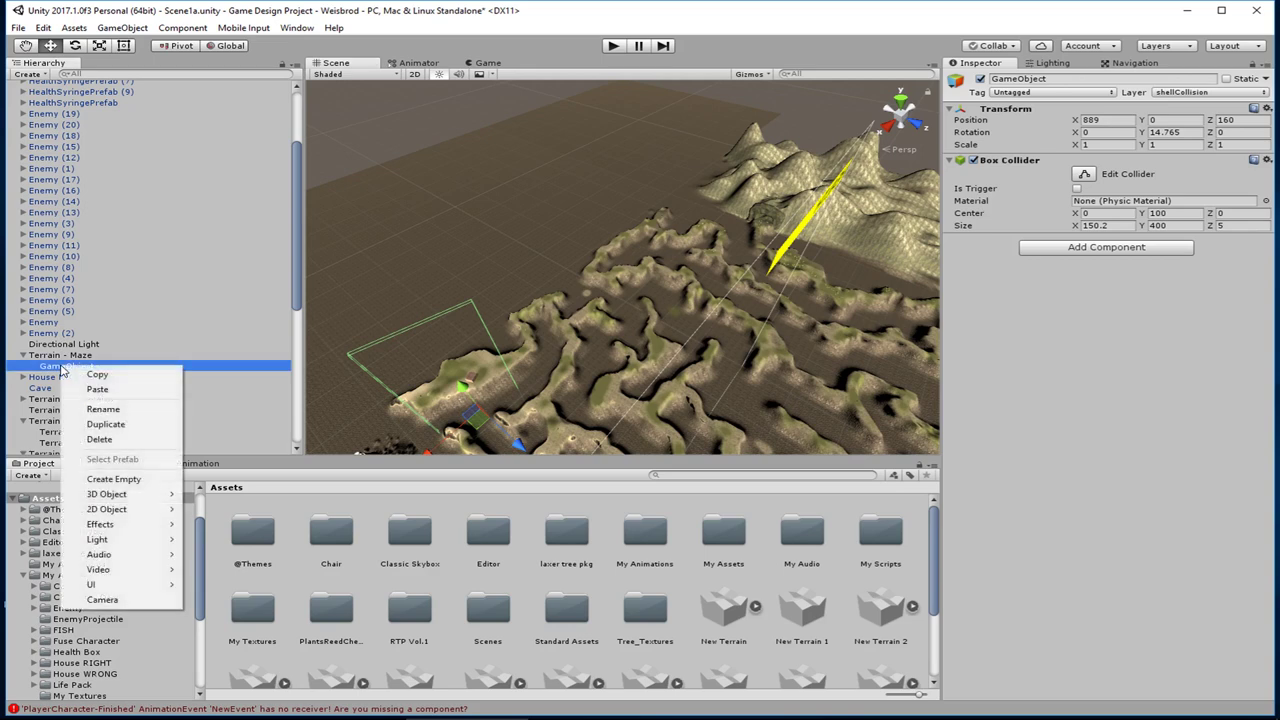
pyautogui.click(100, 424)
pyautogui.moveTo(433, 408); pyautogui.dragTo(446, 395, button='middle')
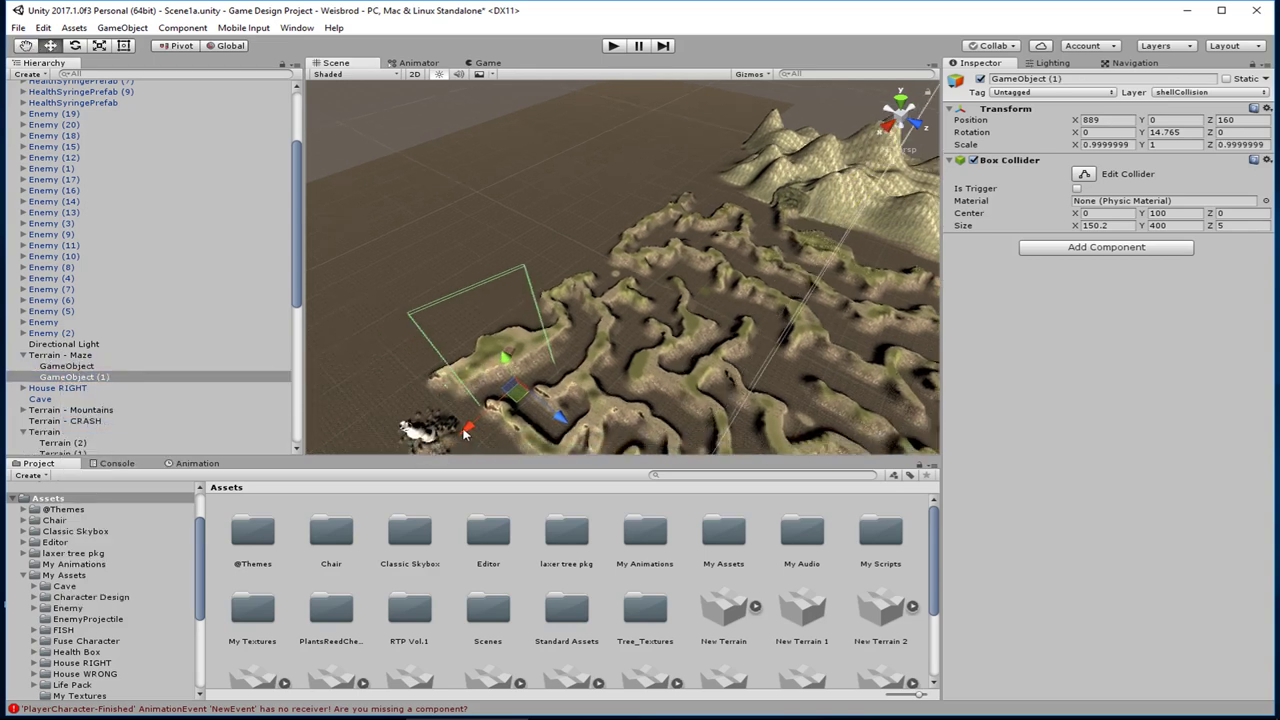
pyautogui.moveTo(463, 430); pyautogui.dragTo(541, 403)
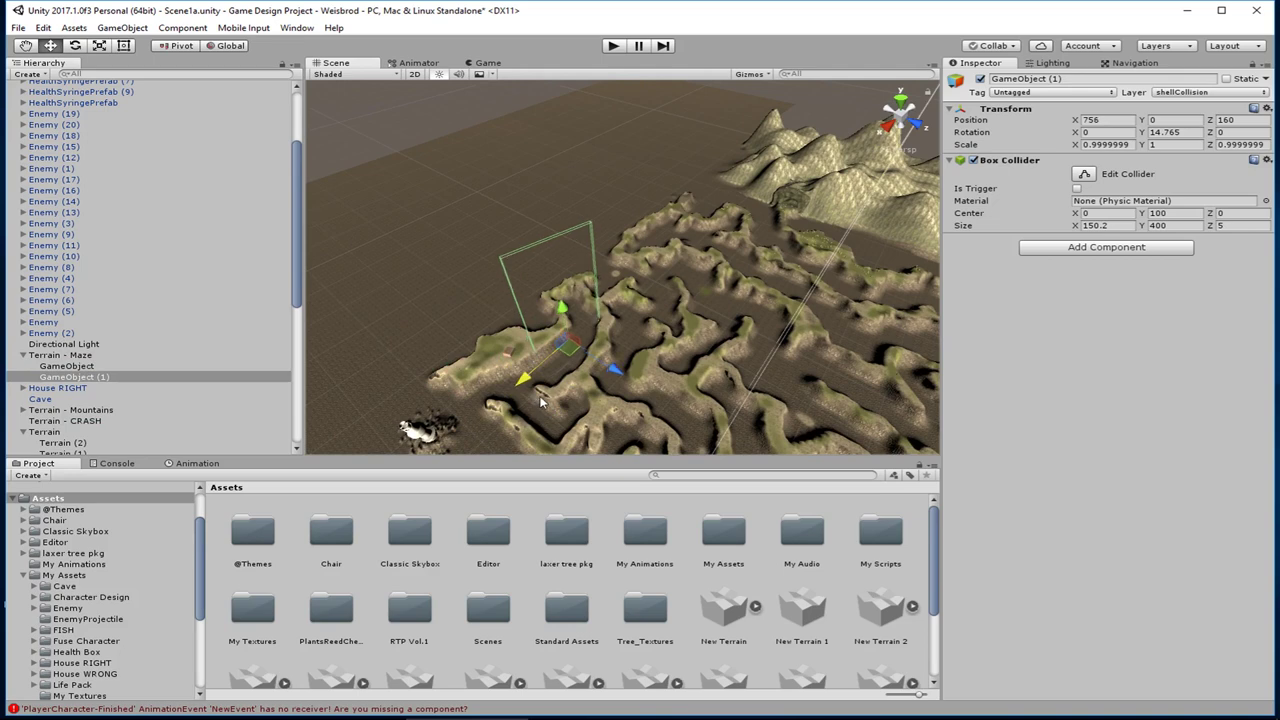
pyautogui.click(93, 367)
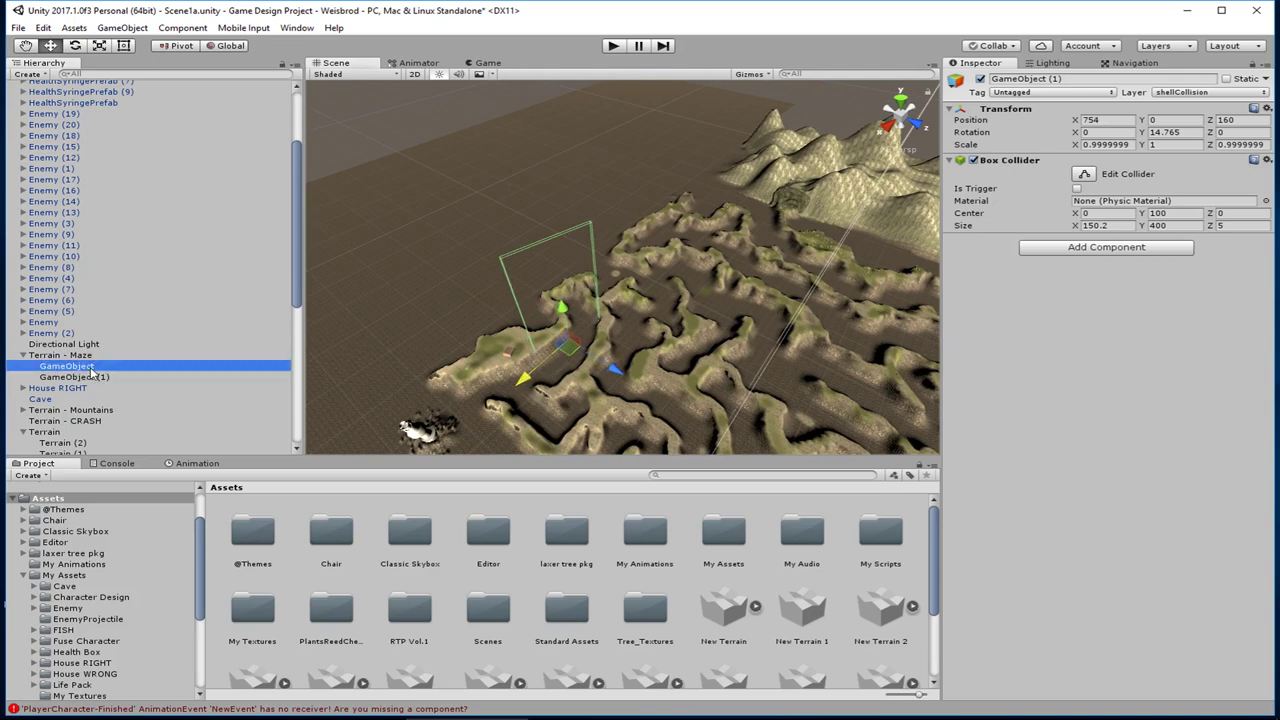
pyautogui.click(120, 379)
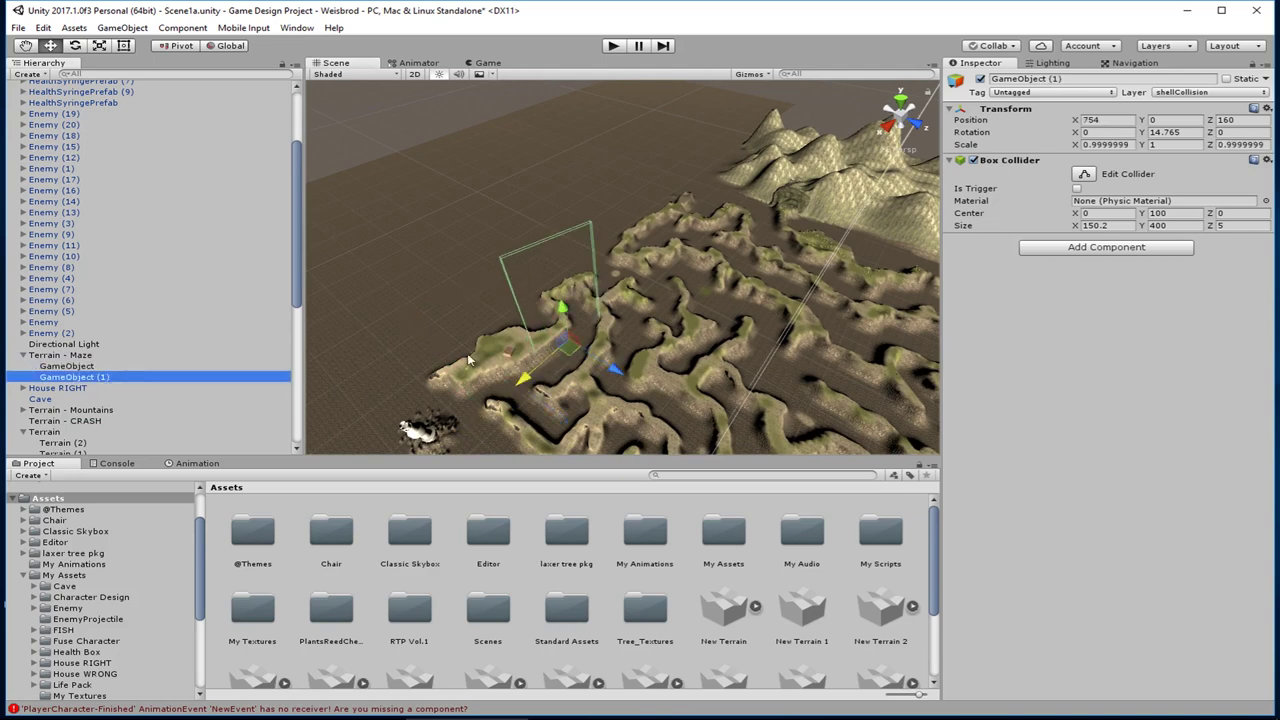
# Step: Rotate the duplicated wall collider to about -33.1 degrees around Y so it follows the bend of the maze
pyautogui.moveTo(467, 353); pyautogui.dragTo(544, 388, button='middle')
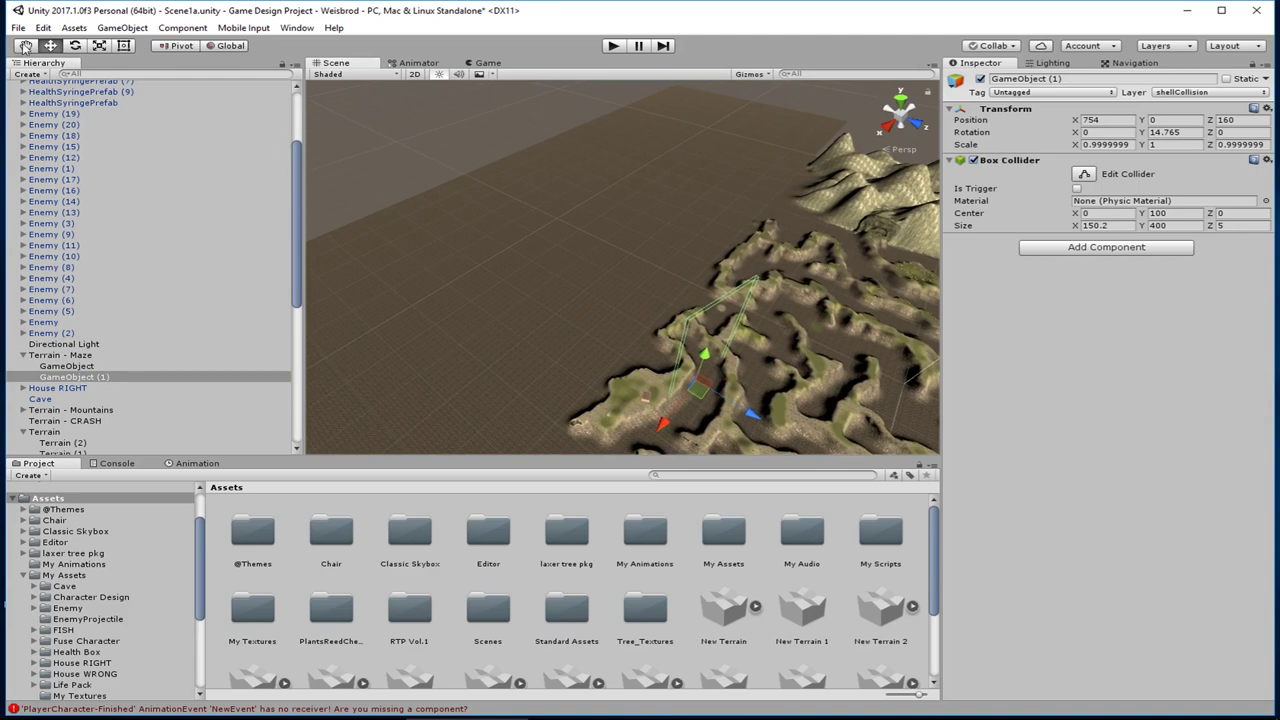
pyautogui.click(72, 46)
pyautogui.moveTo(693, 430); pyautogui.dragTo(688, 392, button='middle')
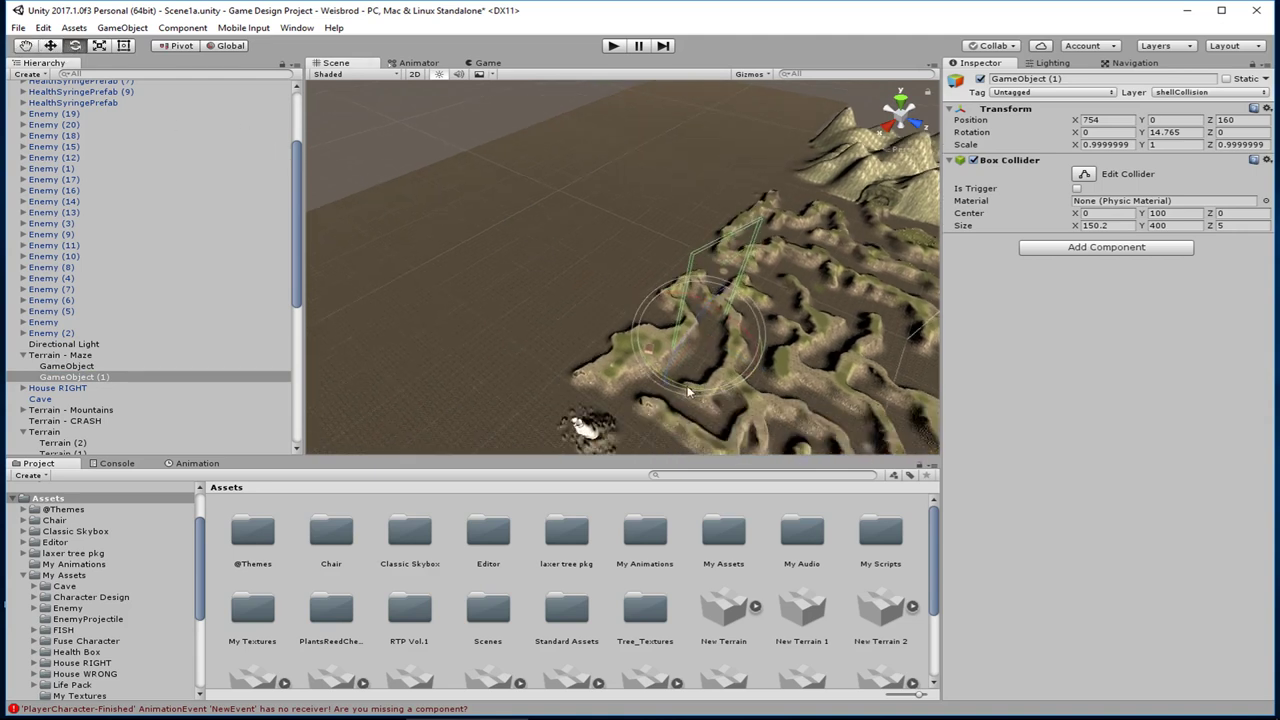
pyautogui.moveTo(670, 378); pyautogui.dragTo(795, 389)
pyautogui.moveTo(713, 357); pyautogui.dragTo(681, 366, button='middle')
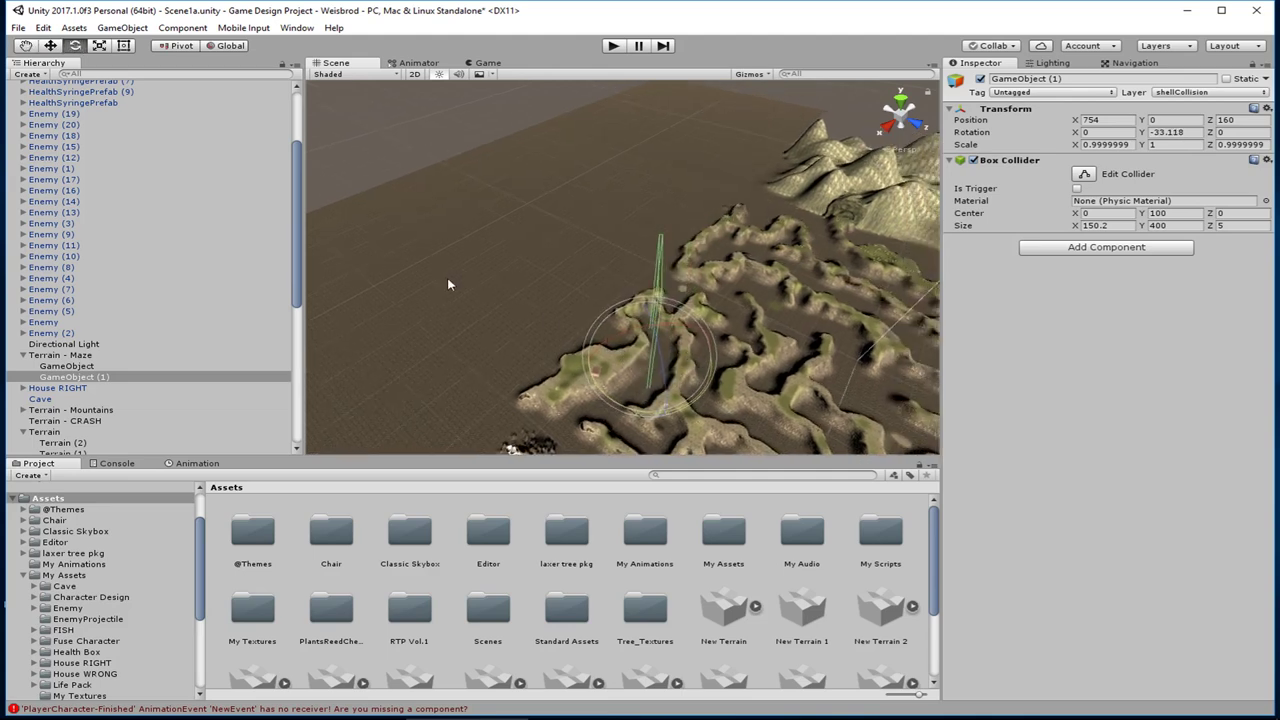
# Step: Move the duplicated wall collider to position X 744, Z 164
pyautogui.click(50, 45)
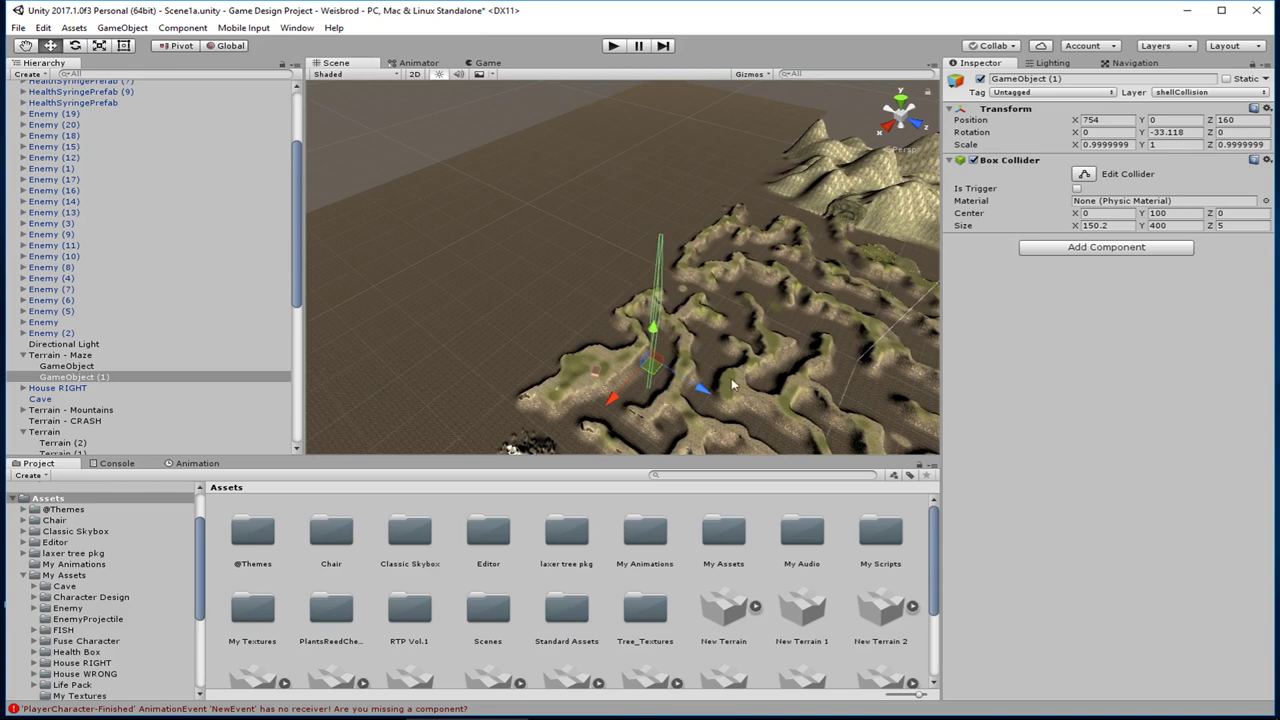
pyautogui.moveTo(702, 386); pyautogui.dragTo(705, 386)
pyautogui.moveTo(618, 394); pyautogui.dragTo(622, 390)
pyautogui.moveTo(720, 347); pyautogui.dragTo(671, 360, button='right')
pyautogui.press('d')
pyautogui.keyDown('alt'); pyautogui.moveTo(671, 360); pyautogui.dragTo(657, 369); pyautogui.keyUp('alt')
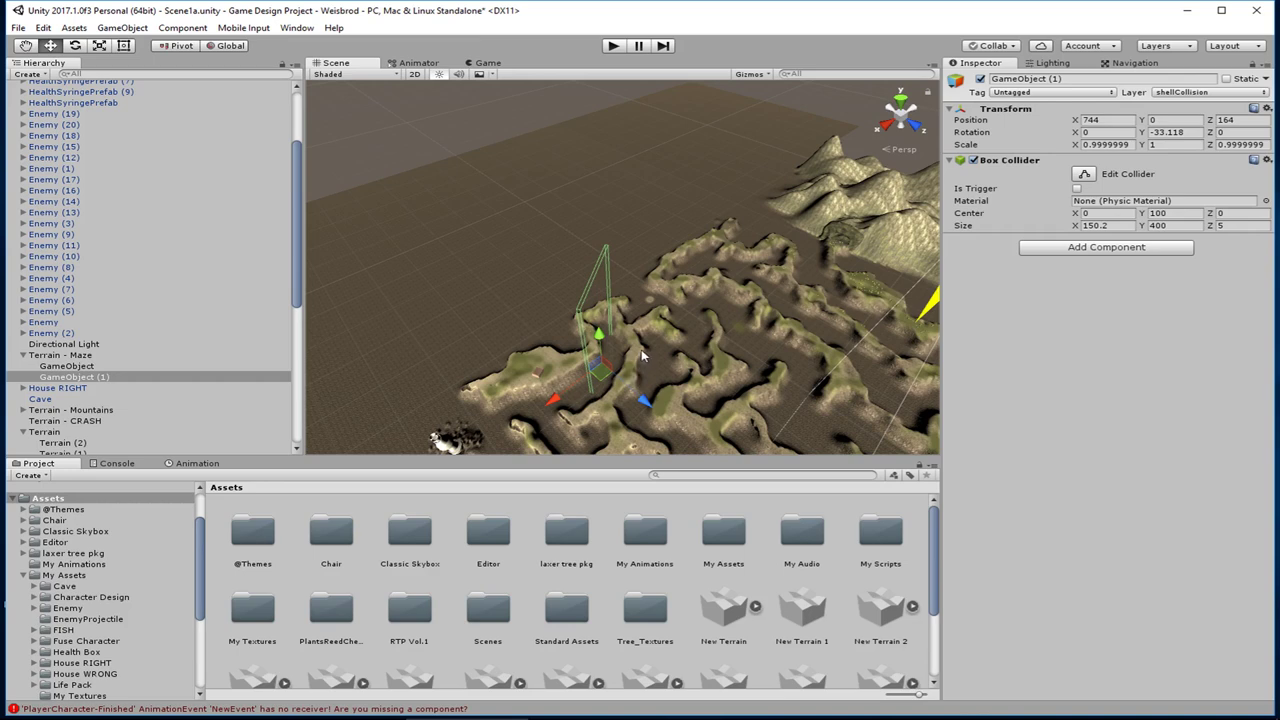
# Step: Select both child wall colliders together and examine from several angles how their ends meet along the maze edge
pyautogui.press('q')
pyautogui.moveTo(599, 329); pyautogui.dragTo(564, 301)
pyautogui.press('w')
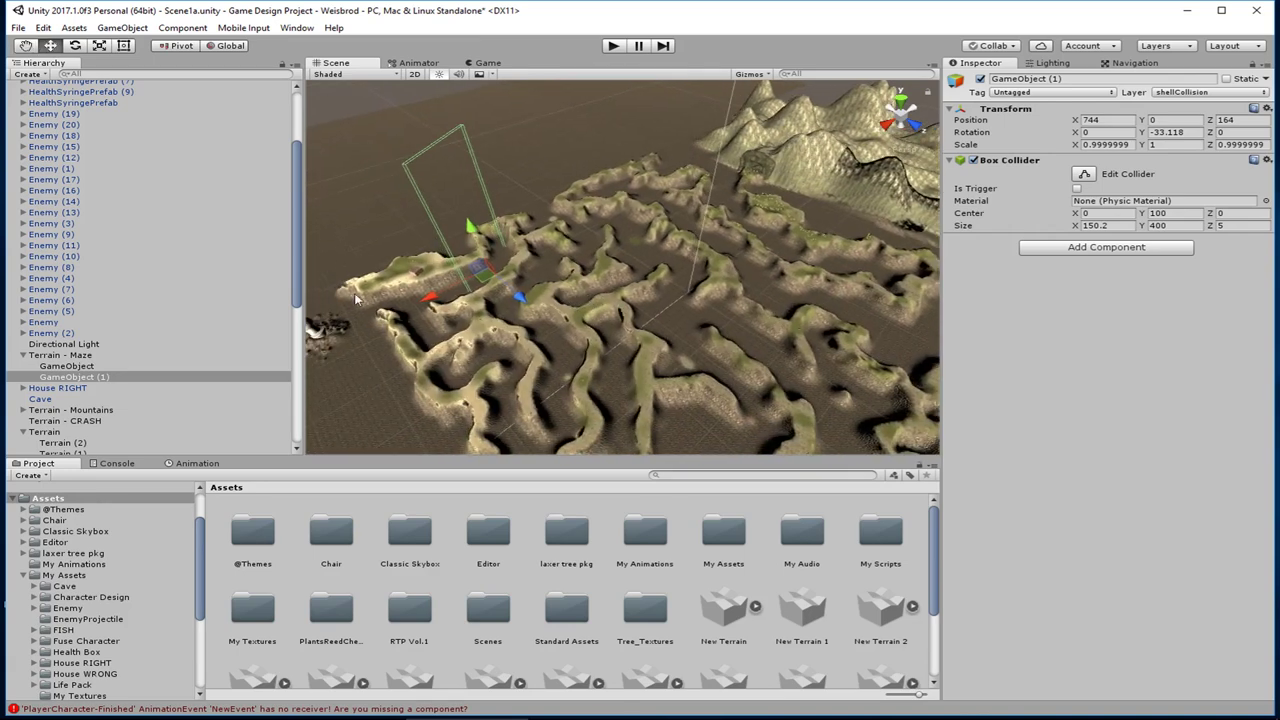
pyautogui.click(64, 368)
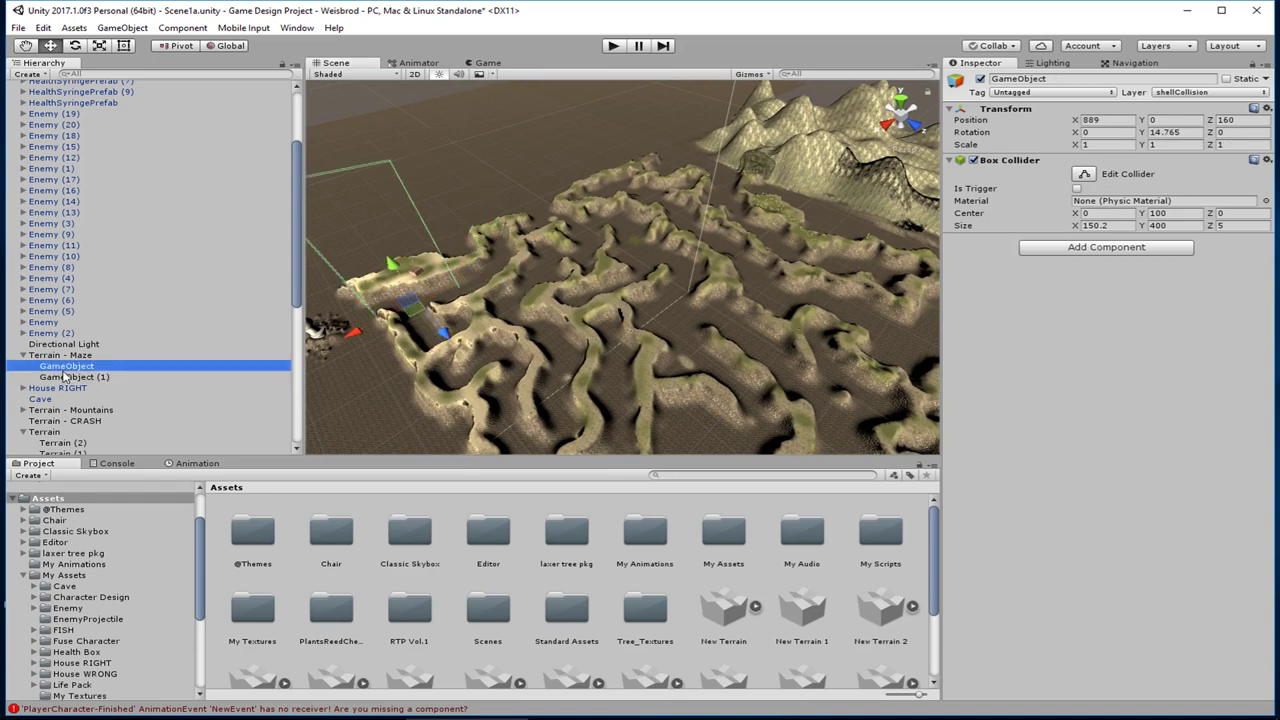
pyautogui.click(66, 378)
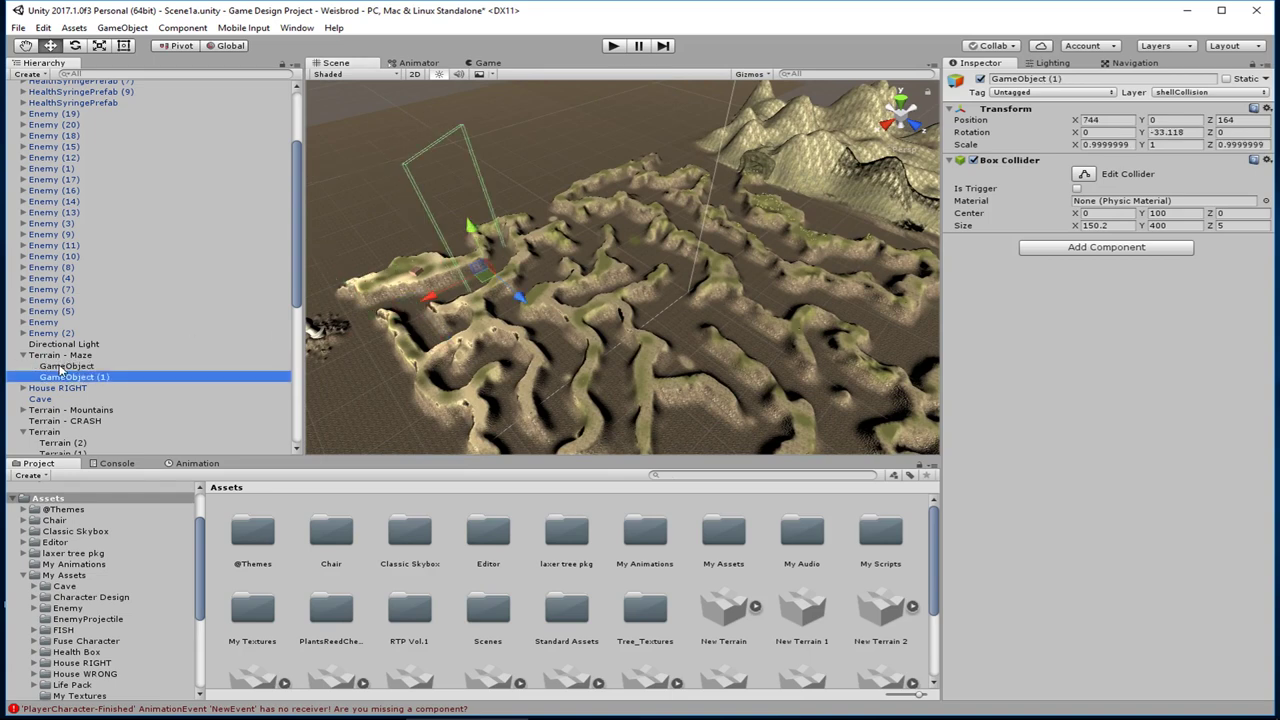
pyautogui.click(60, 367)
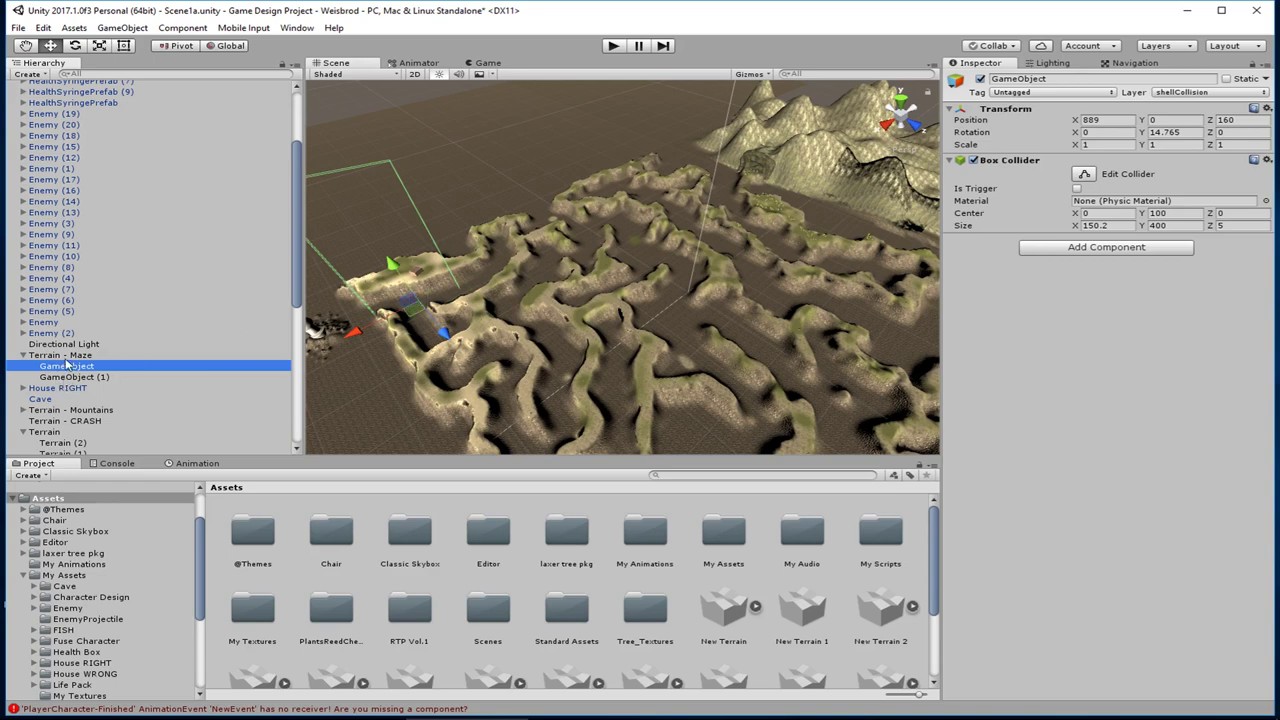
pyautogui.keyDown('ctrl'); pyautogui.click(72, 376); pyautogui.keyUp('ctrl')
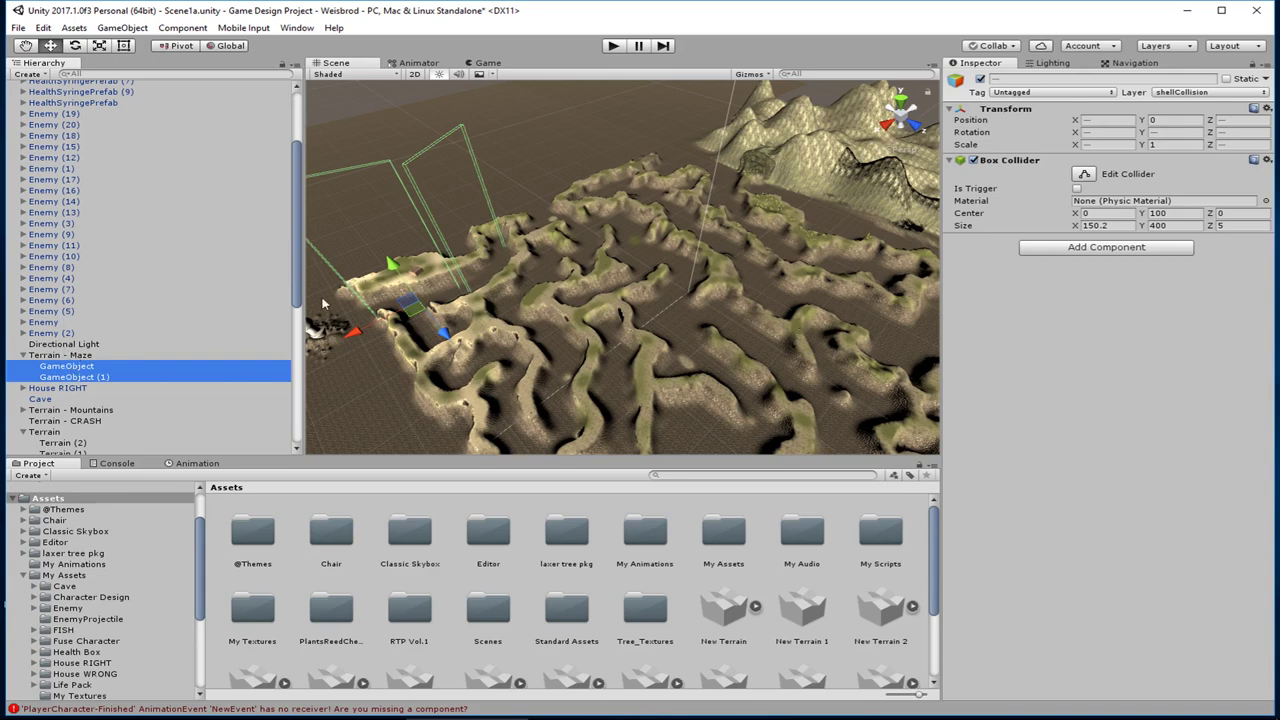
pyautogui.moveTo(383, 262); pyautogui.dragTo(427, 288, button='middle')
pyautogui.moveTo(427, 293); pyautogui.dragTo(486, 351, button='right')
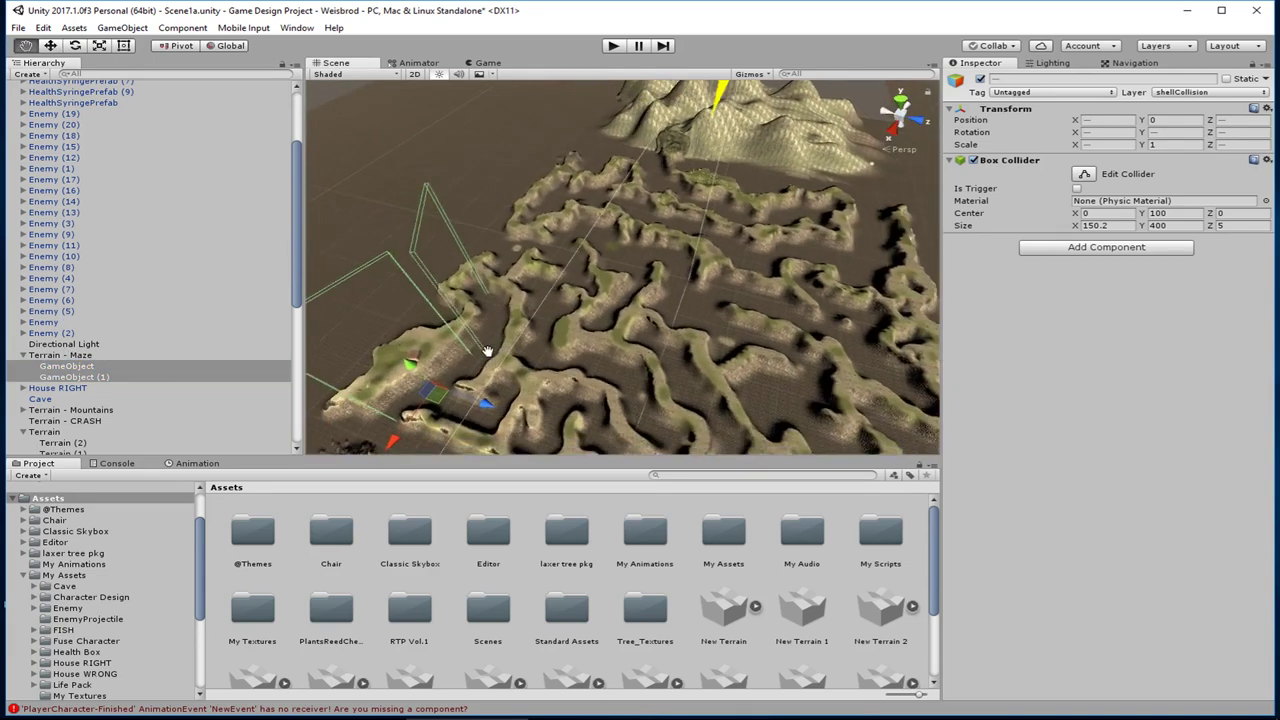
pyautogui.moveTo(486, 351)
pyautogui.mouseDown(button='middle')
pyautogui.moveTo(523, 348)
pyautogui.moveTo(505, 336)
pyautogui.mouseUp(button='middle')
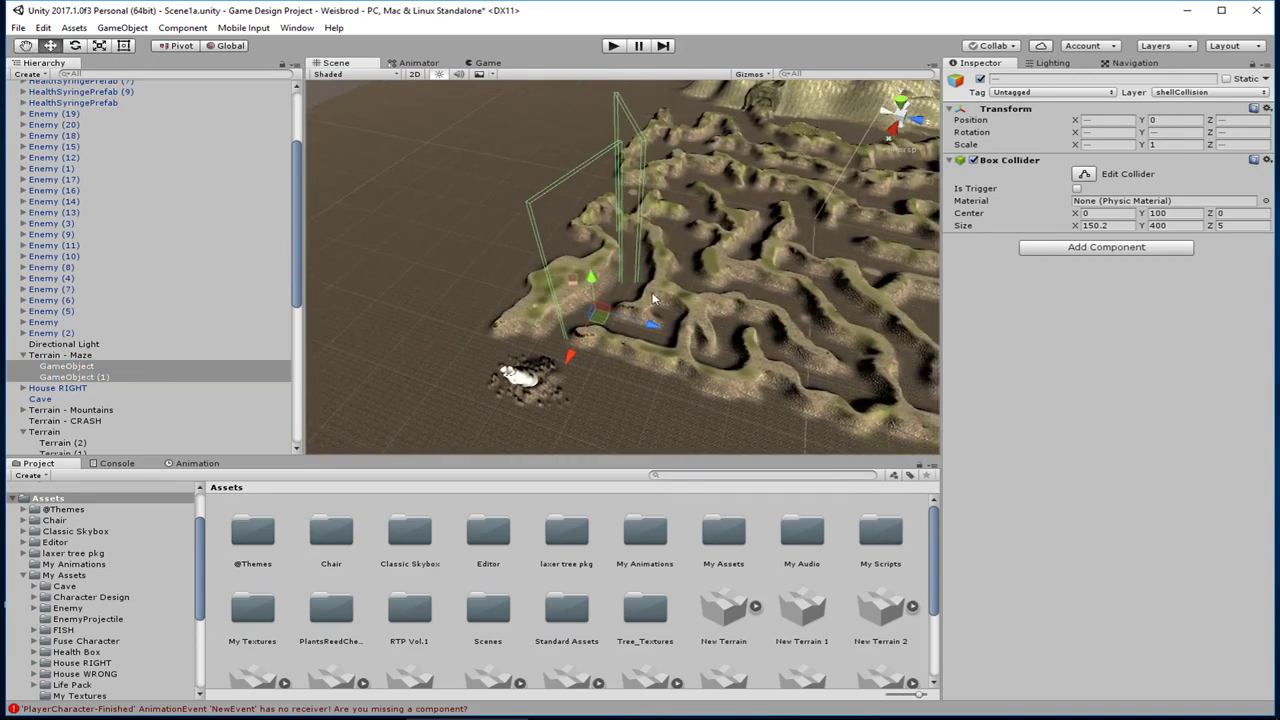
pyautogui.moveTo(652, 292); pyautogui.dragTo(623, 292, button='middle')
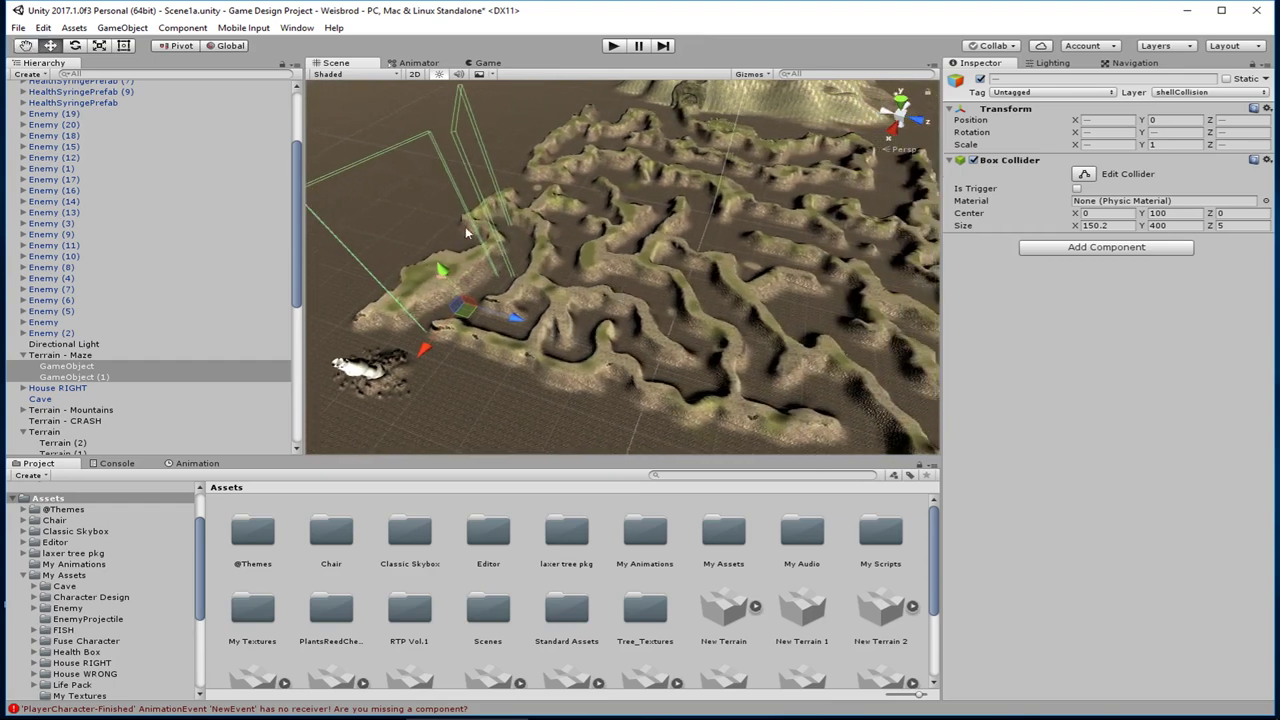
# Step: Lengthen the first wall's box collider to size X 204.26 and reposition the wall at X 871, Z 162
pyautogui.click(78, 367)
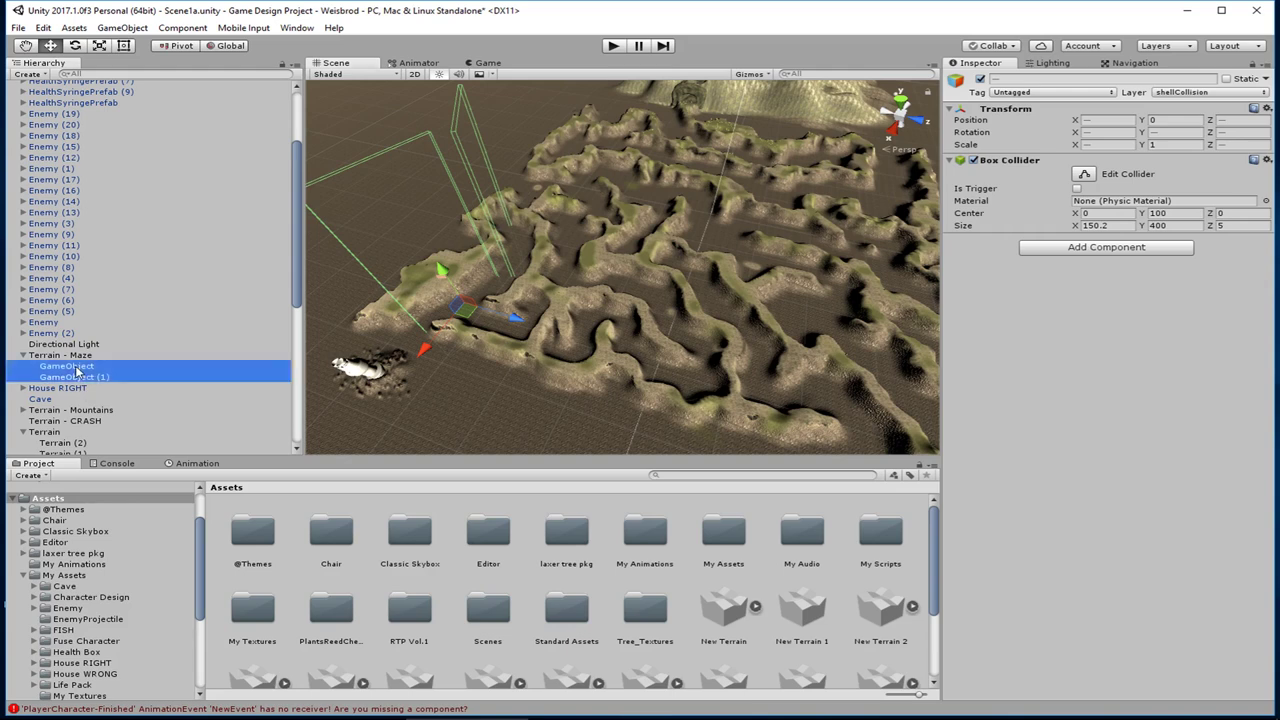
pyautogui.moveTo(1075, 230); pyautogui.dragTo(1175, 232)
pyautogui.moveTo(731, 234); pyautogui.dragTo(233, 327)
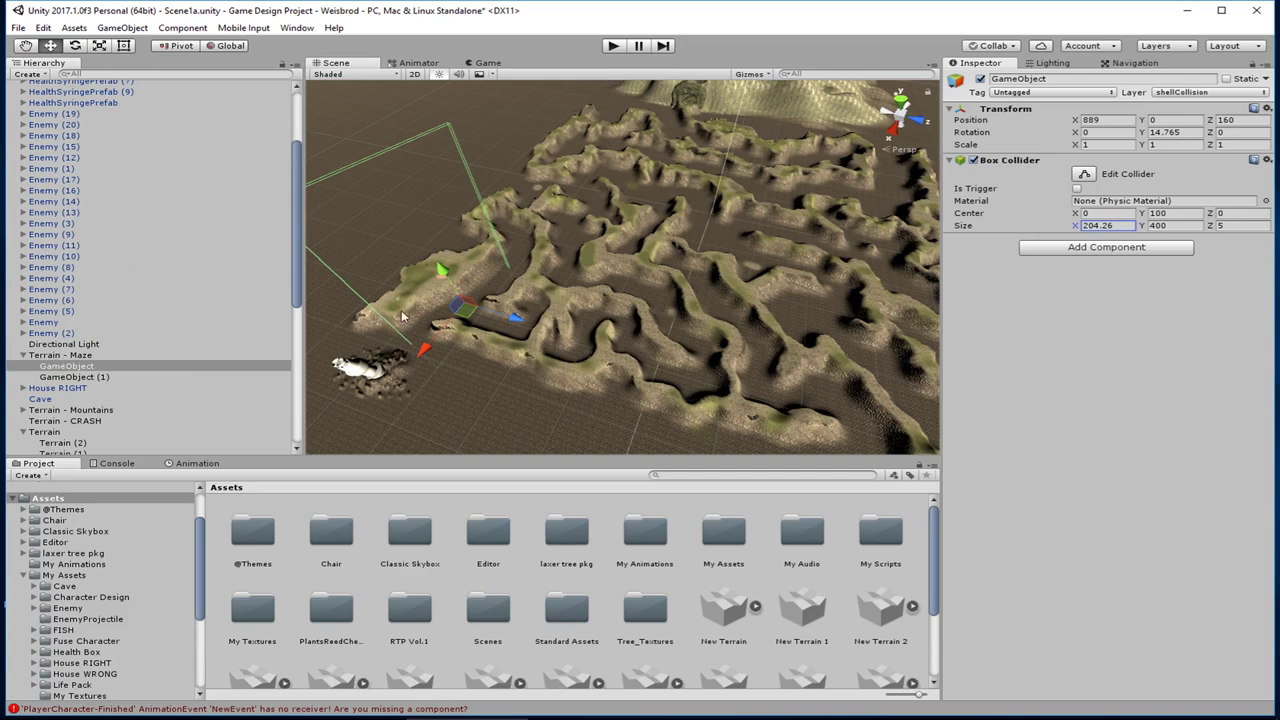
pyautogui.moveTo(432, 345); pyautogui.dragTo(438, 340)
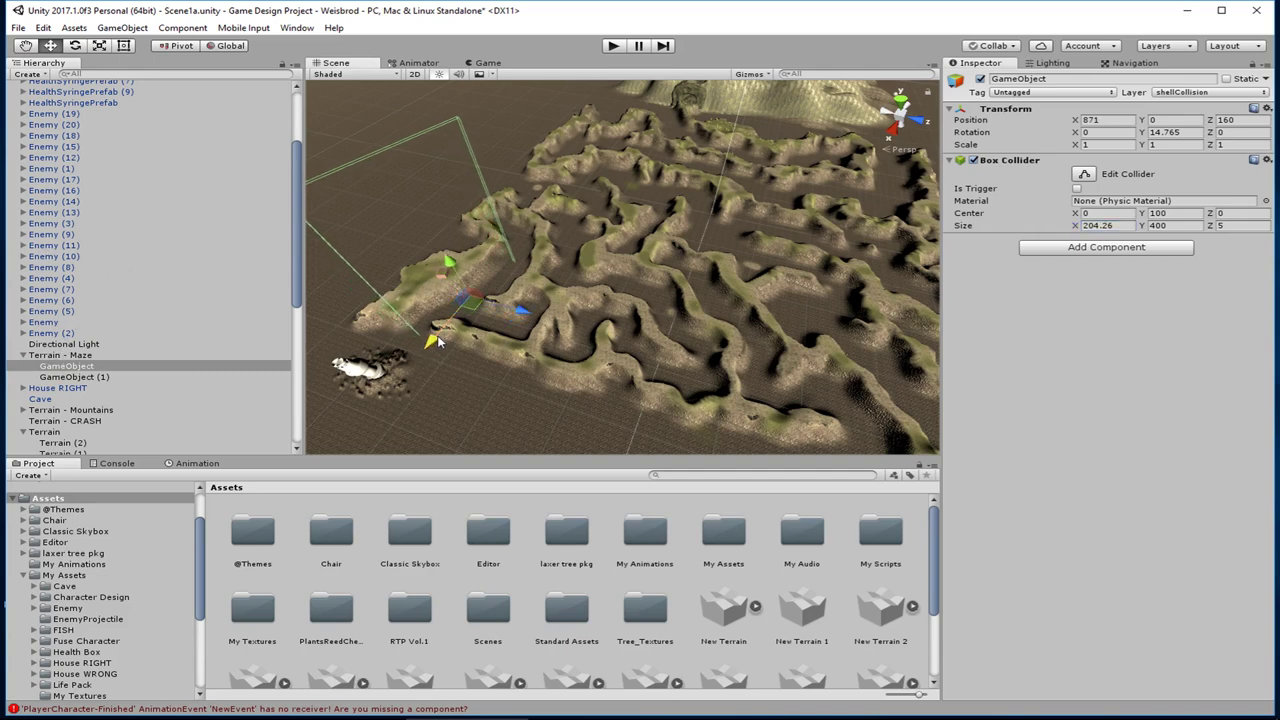
pyautogui.moveTo(520, 310); pyautogui.dragTo(522, 311)
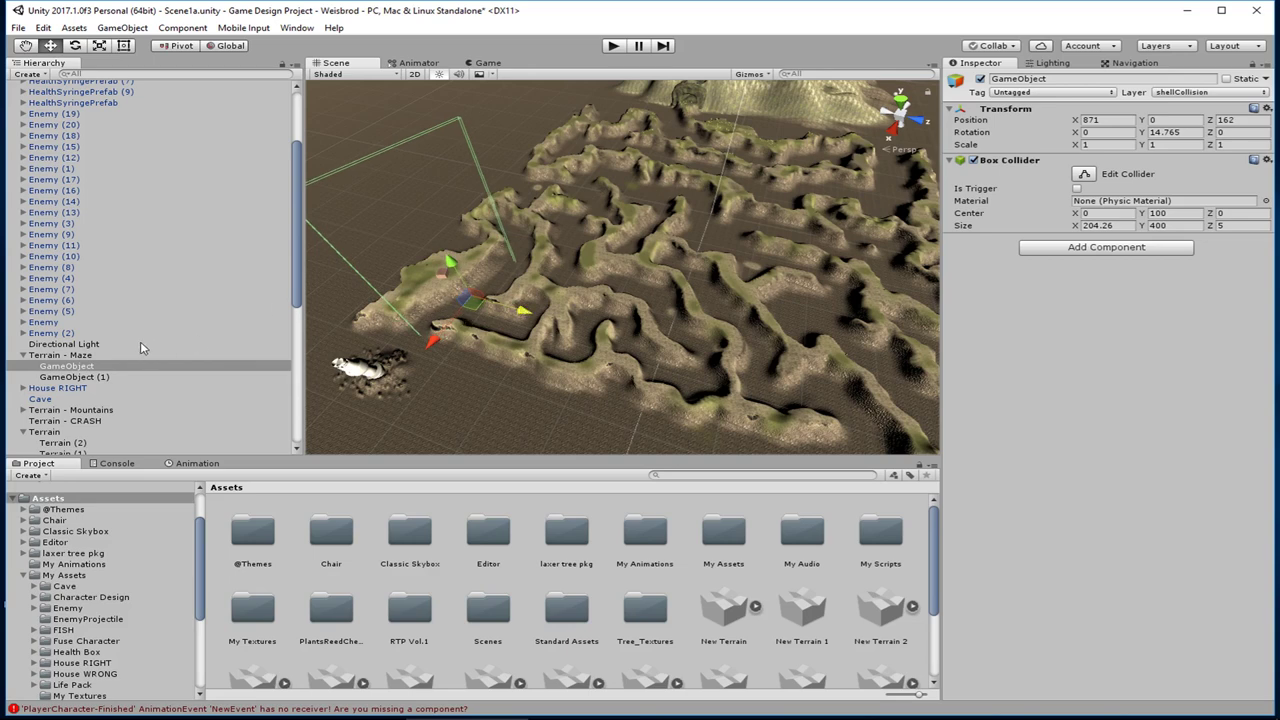
# Step: Select both child wall colliders and examine how they join and follow the maze edge from several viewpoints
pyautogui.keyDown('ctrl'); pyautogui.click(80, 377); pyautogui.keyUp('ctrl')
pyautogui.moveTo(450, 252); pyautogui.dragTo(458, 260, button='middle')
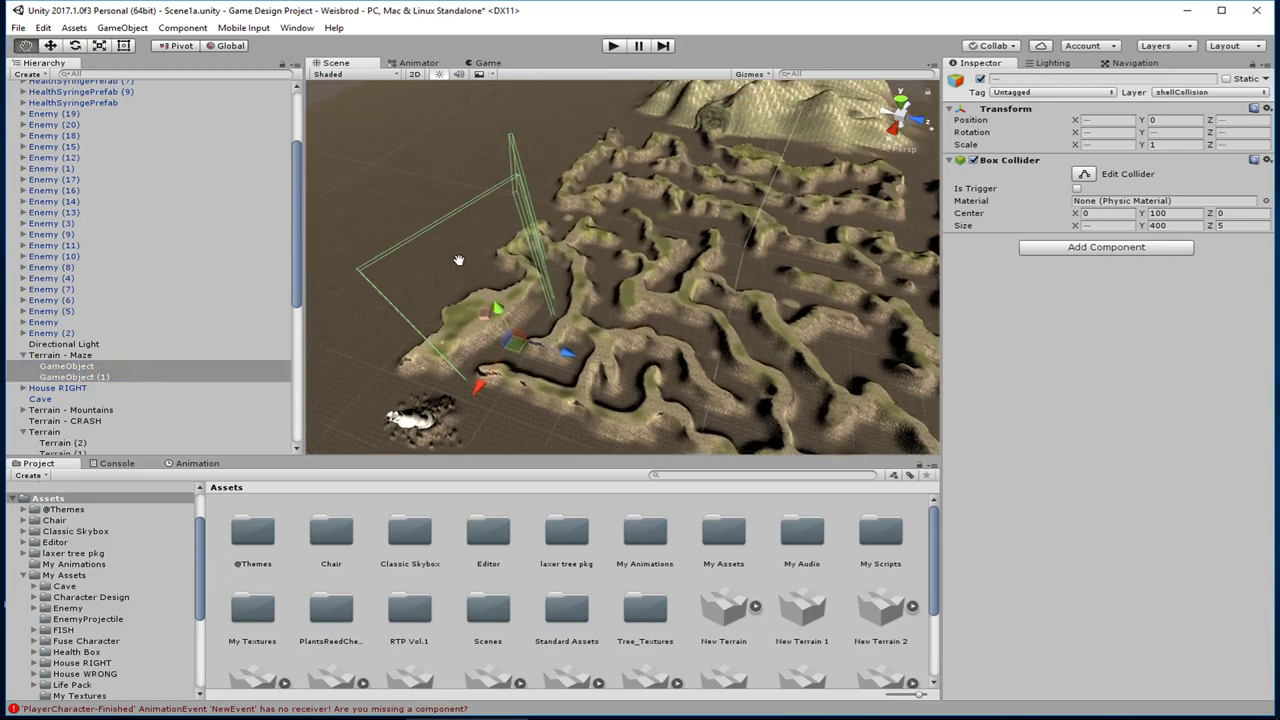
pyautogui.moveTo(458, 260); pyautogui.dragTo(529, 308, button='right')
pyautogui.moveTo(529, 308); pyautogui.dragTo(559, 303, button='middle')
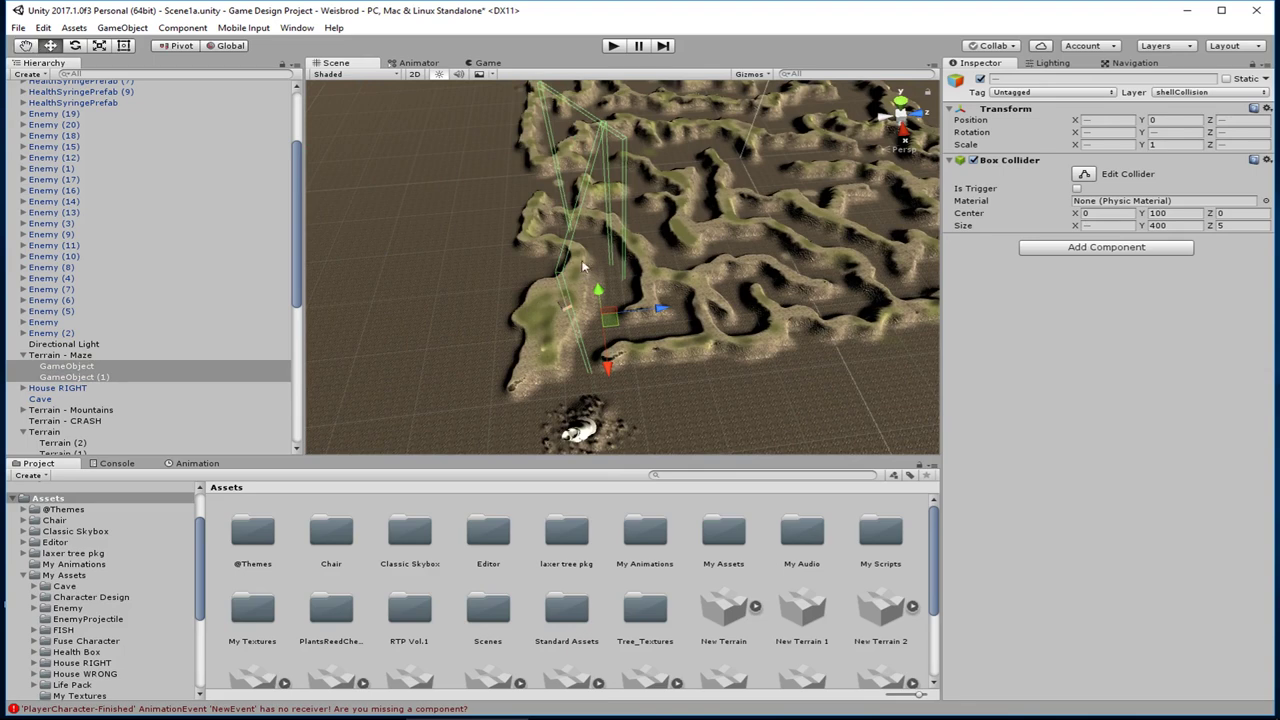
pyautogui.keyDown('alt'); pyautogui.moveTo(586, 267); pyautogui.dragTo(574, 242); pyautogui.keyUp('alt')
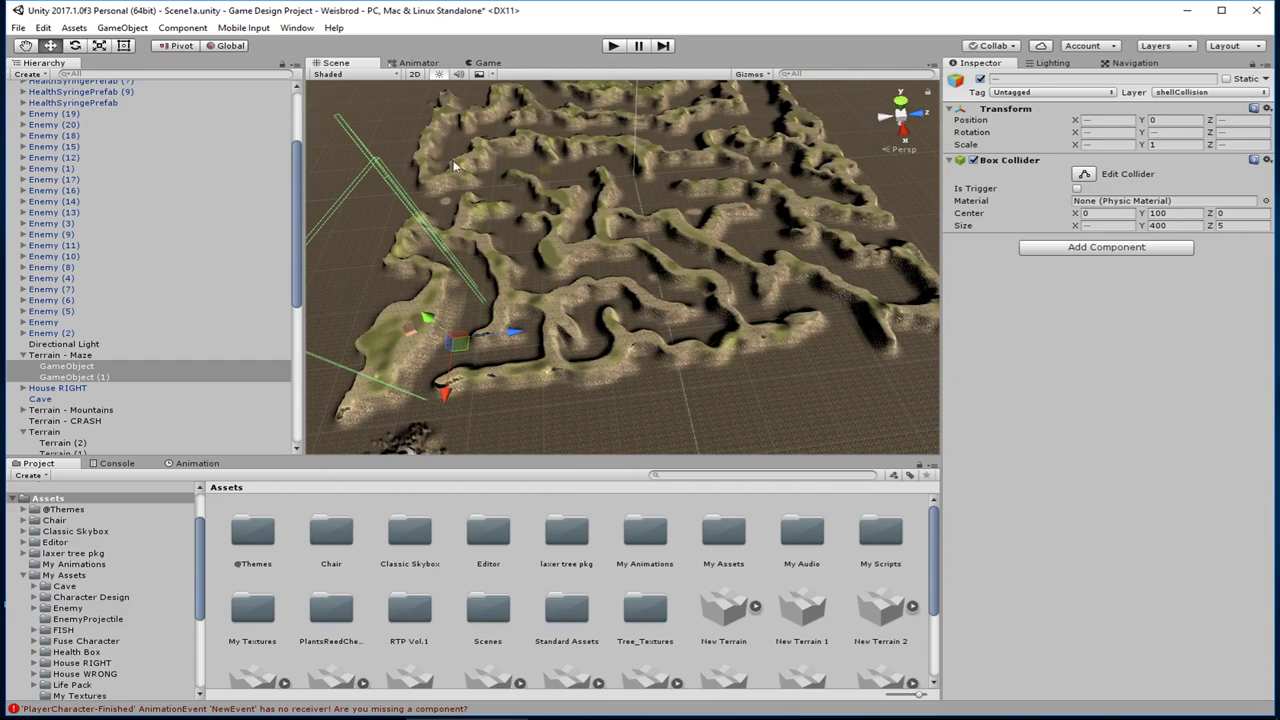
pyautogui.keyDown('alt'); pyautogui.moveTo(440, 209); pyautogui.dragTo(425, 215); pyautogui.keyUp('alt')
pyautogui.moveTo(493, 306)
pyautogui.keyDown('alt'); pyautogui.mouseDown()
pyautogui.moveTo(510, 310)
pyautogui.moveTo(499, 306)
pyautogui.moveTo(546, 262)
pyautogui.moveTo(477, 296)
pyautogui.mouseUp(); pyautogui.keyUp('alt')
pyautogui.moveTo(477, 297); pyautogui.dragTo(390, 285, button='right')
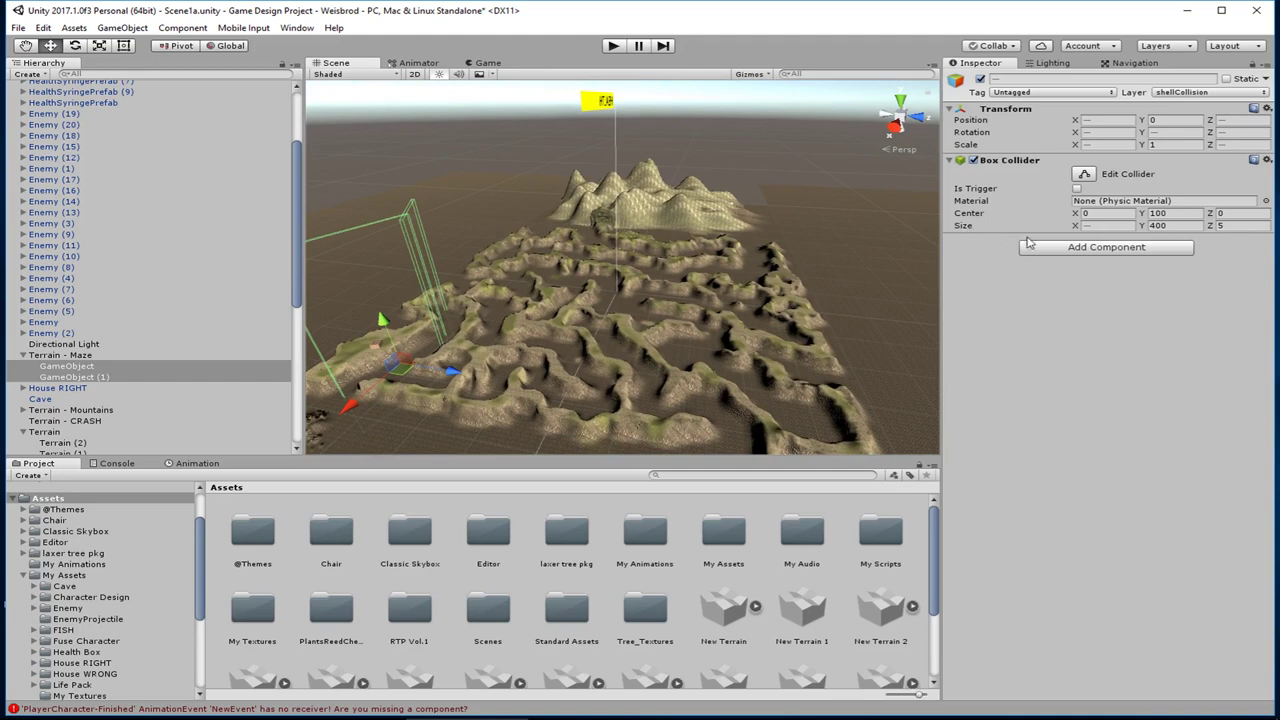
pyautogui.click(1069, 248)
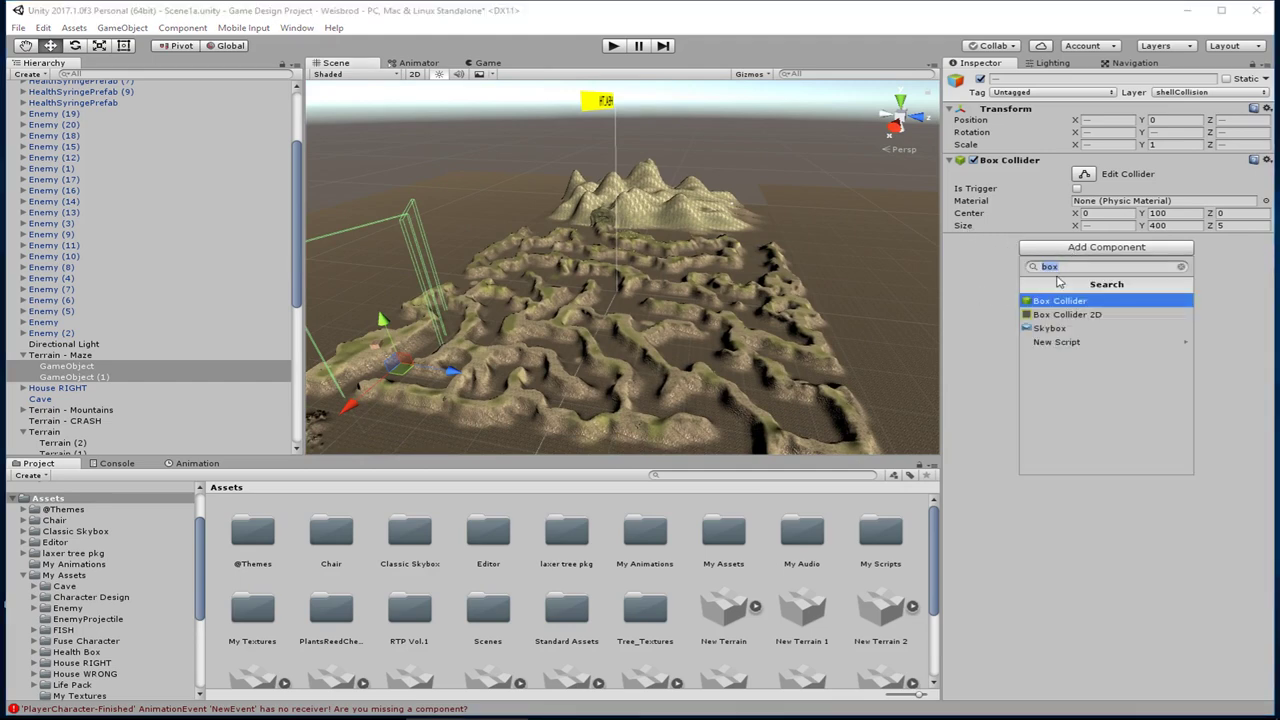
pyautogui.click(1090, 554)
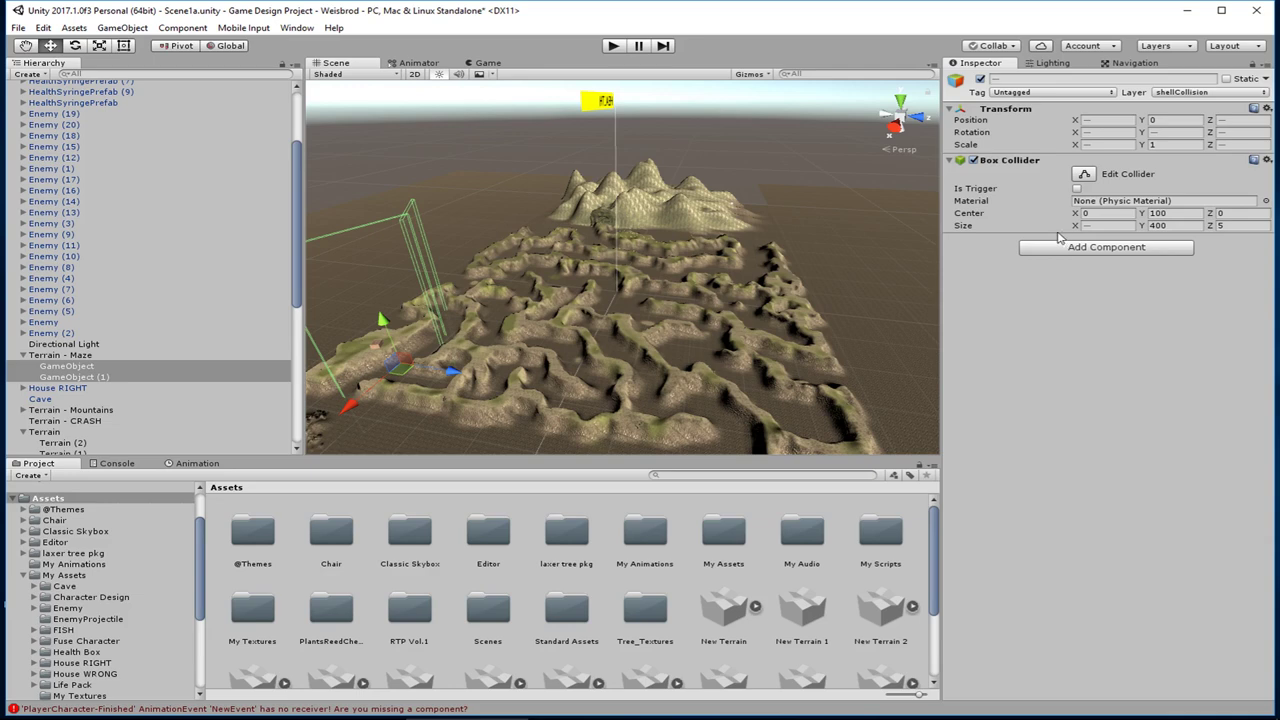
# Step: Select the maze terrain and examine its box collider walls around the maze and beside the mountains from several angles
pyautogui.moveTo(669, 227); pyautogui.dragTo(596, 251, button='middle')
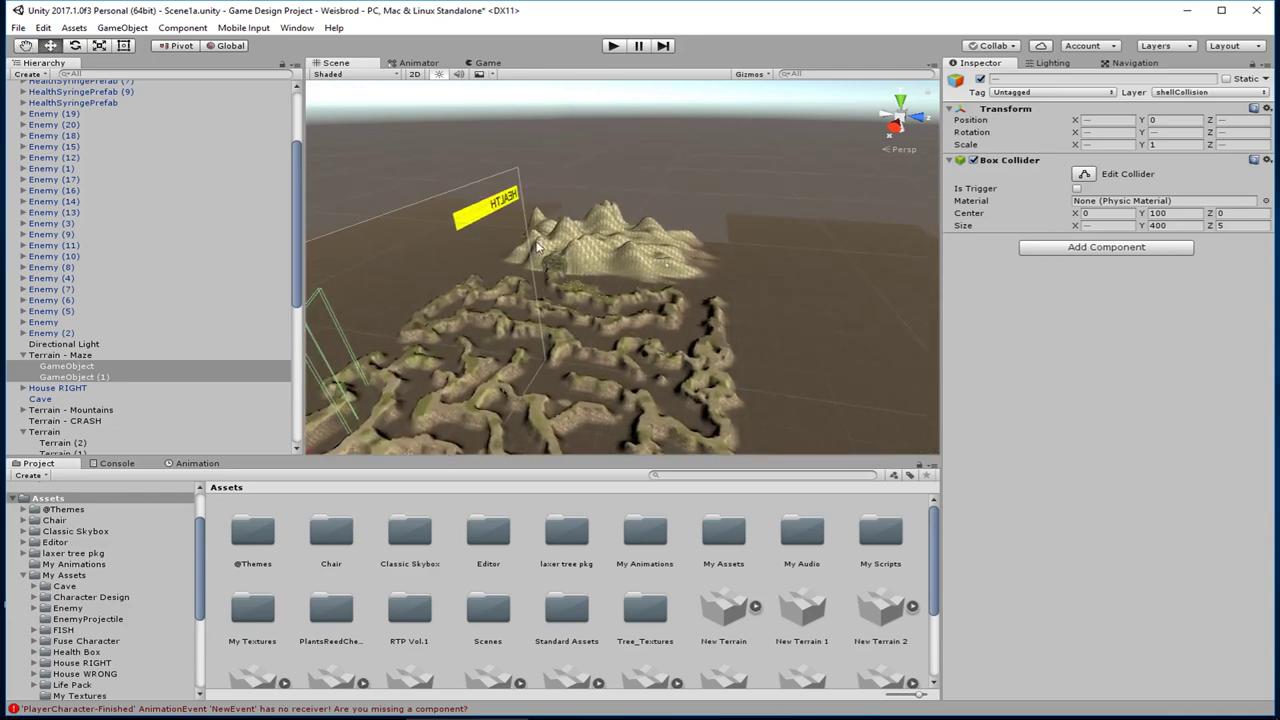
pyautogui.click(624, 323)
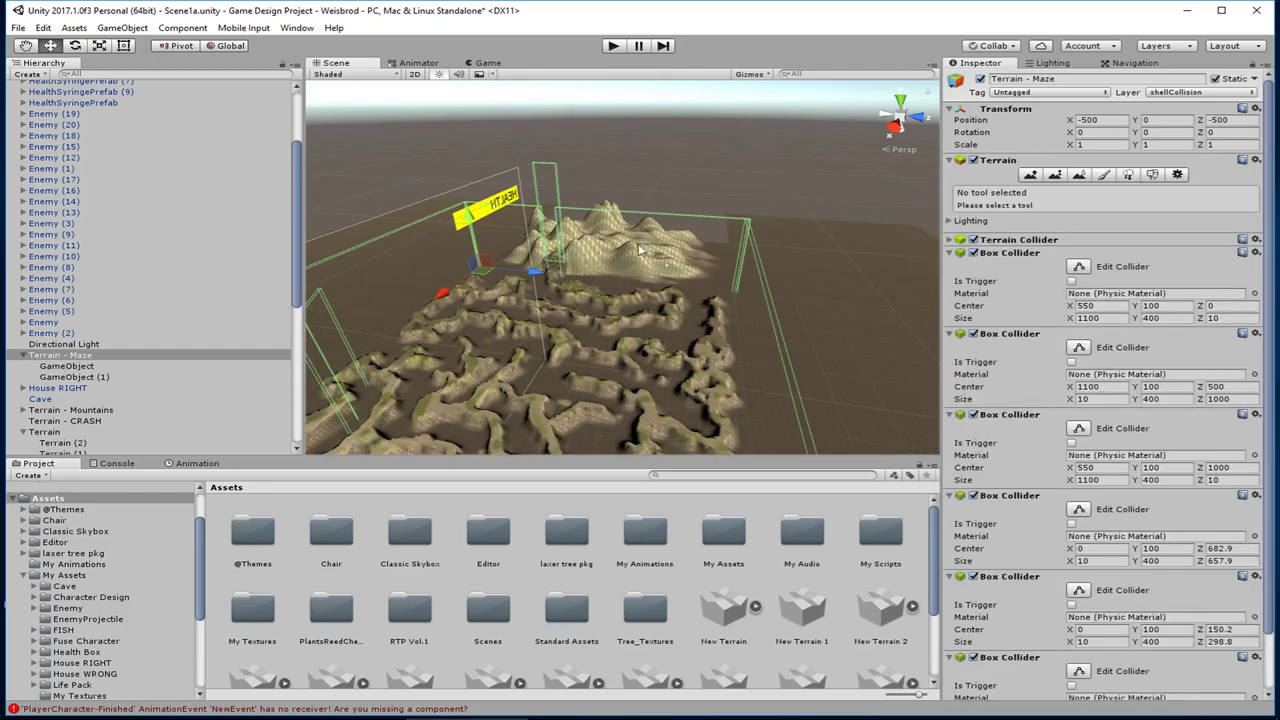
pyautogui.press('f')
pyautogui.moveTo(624, 323)
pyautogui.keyDown('alt'); pyautogui.mouseDown()
pyautogui.moveTo(581, 298)
pyautogui.moveTo(559, 326)
pyautogui.mouseUp(); pyautogui.keyUp('alt')
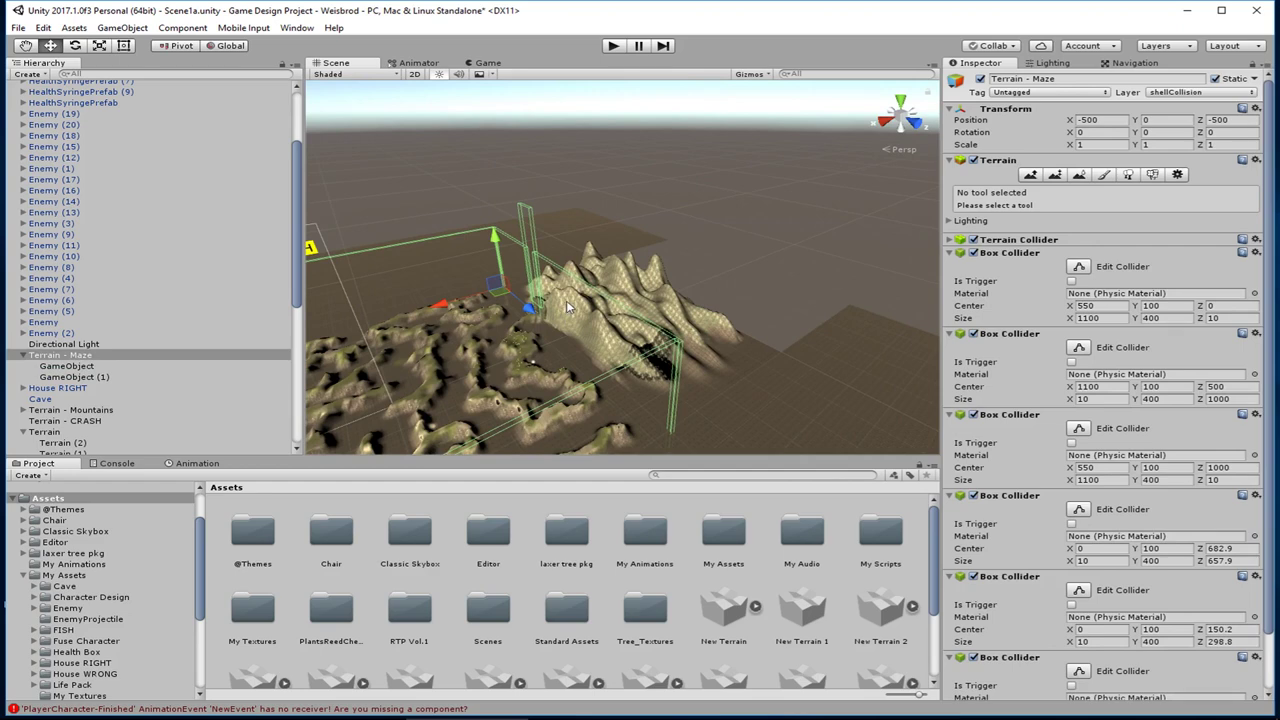
pyautogui.moveTo(566, 308)
pyautogui.keyDown('alt'); pyautogui.mouseDown()
pyautogui.moveTo(403, 280)
pyautogui.moveTo(466, 306)
pyautogui.moveTo(400, 265)
pyautogui.mouseUp(); pyautogui.keyUp('alt')
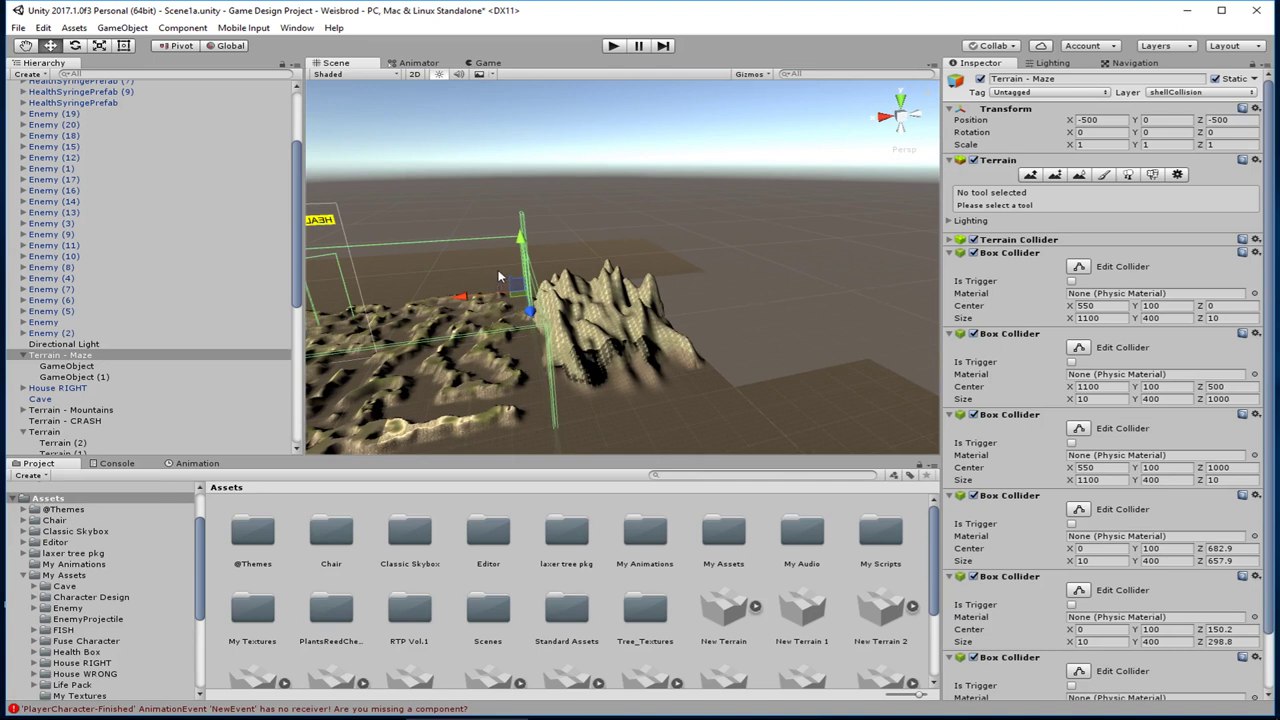
pyautogui.moveTo(430, 241); pyautogui.dragTo(604, 187, button='middle')
pyautogui.moveTo(465, 256); pyautogui.dragTo(605, 280, button='right')
pyautogui.moveTo(463, 289); pyautogui.dragTo(850, 293, button='middle')
pyautogui.moveTo(600, 303); pyautogui.dragTo(601, 303, button='right')
pyautogui.keyDown('alt'); pyautogui.moveTo(600, 303); pyautogui.dragTo(658, 335); pyautogui.keyUp('alt')
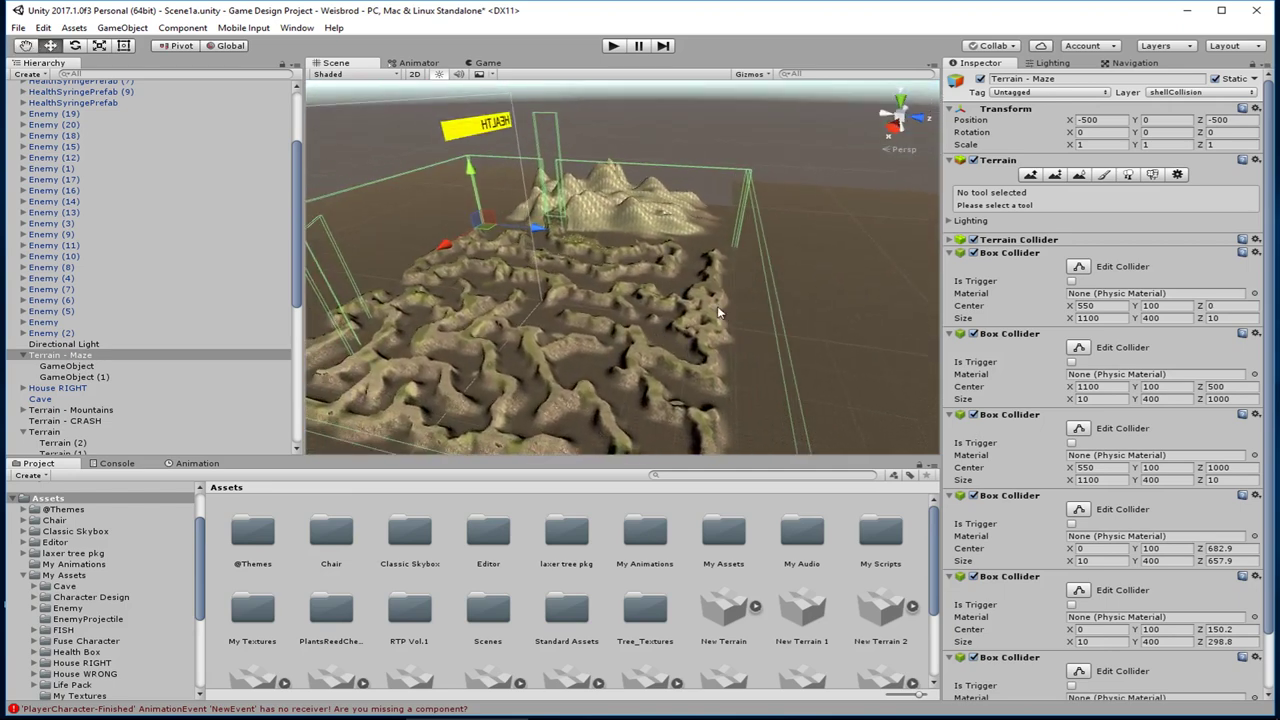
# Step: Examine the open ground beyond the maze and the whole collider enclosure around the maze terrain from a distance
pyautogui.moveTo(749, 300); pyautogui.dragTo(662, 324, button='middle')
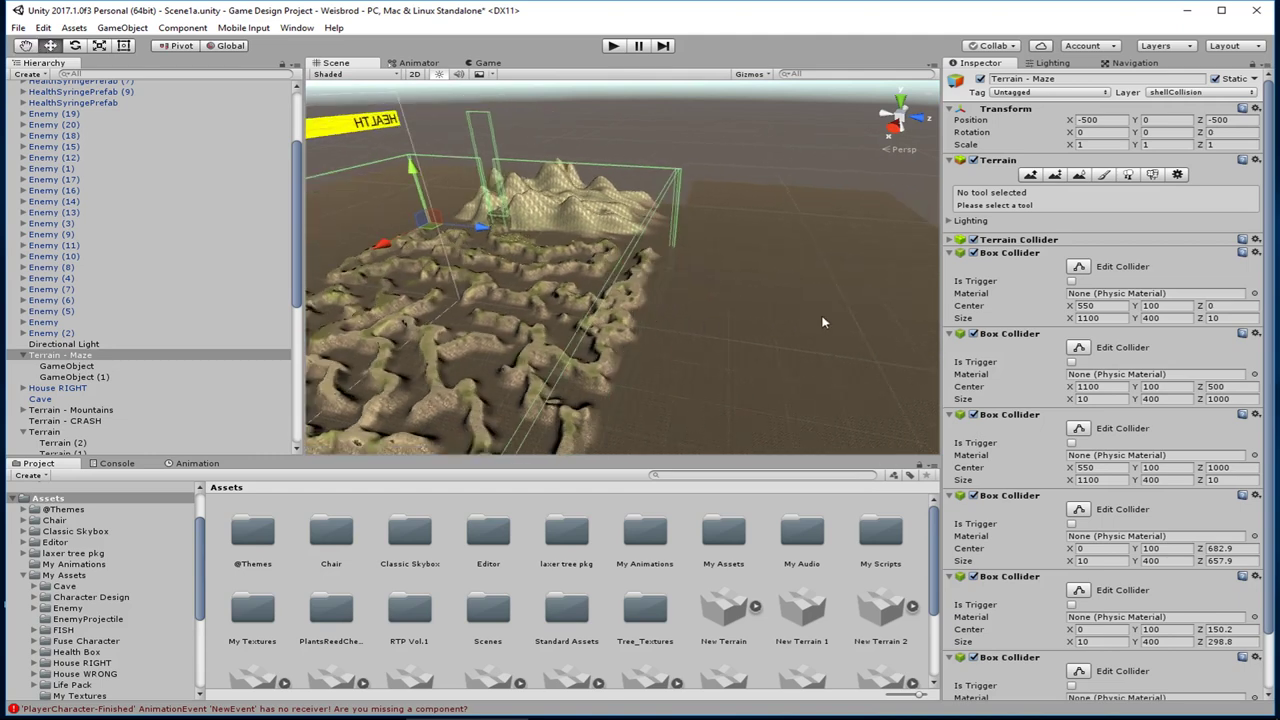
pyautogui.moveTo(823, 318); pyautogui.dragTo(692, 332, button='middle')
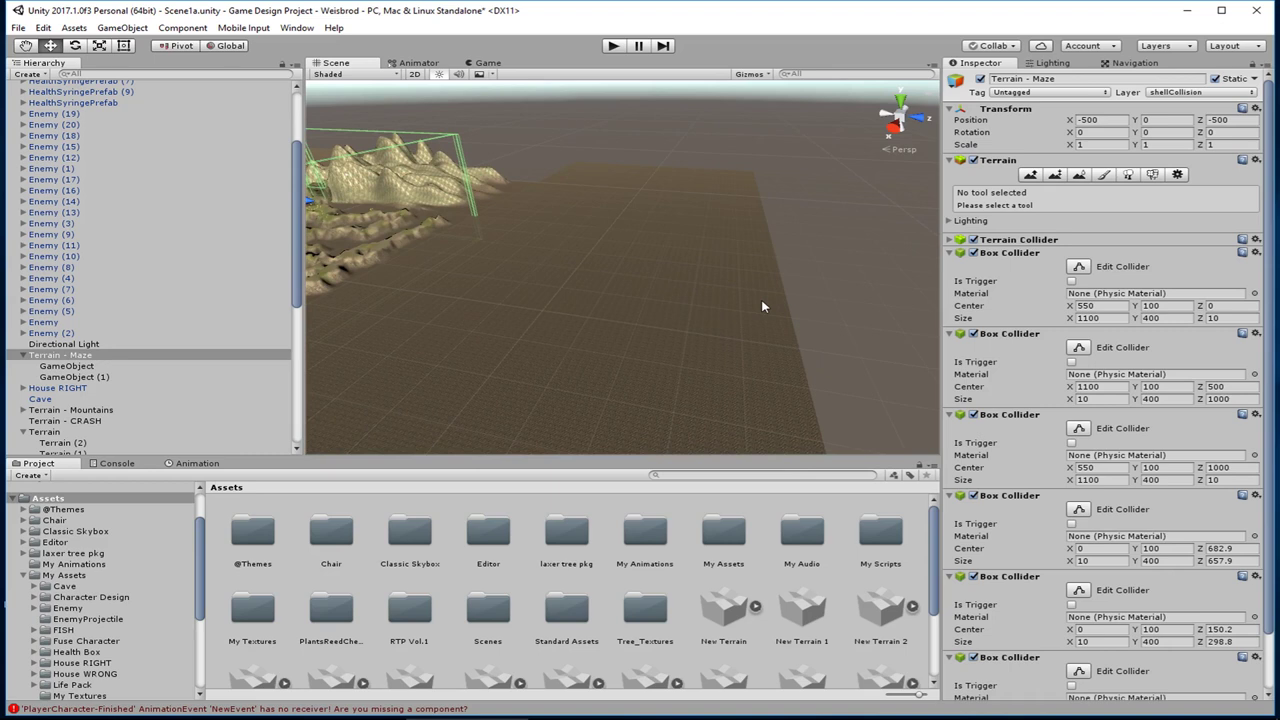
pyautogui.scroll(-8, 456, 247)
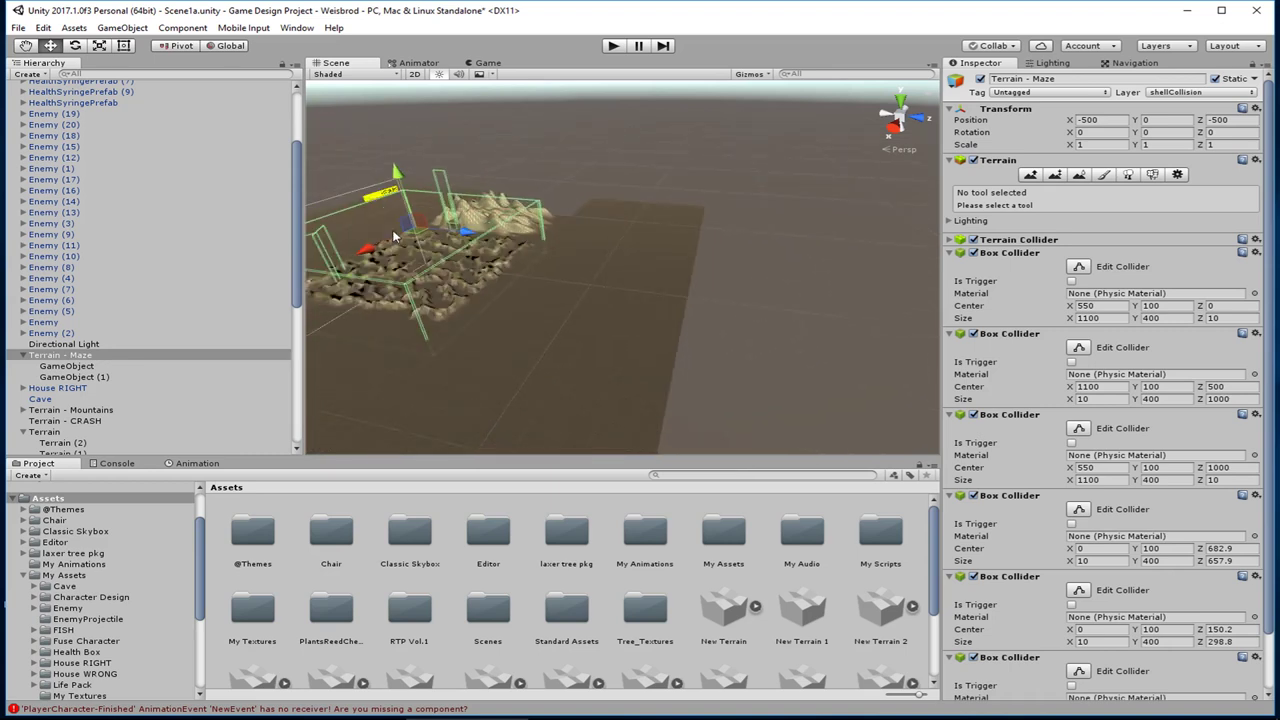
pyautogui.moveTo(394, 236); pyautogui.dragTo(620, 255, button='middle')
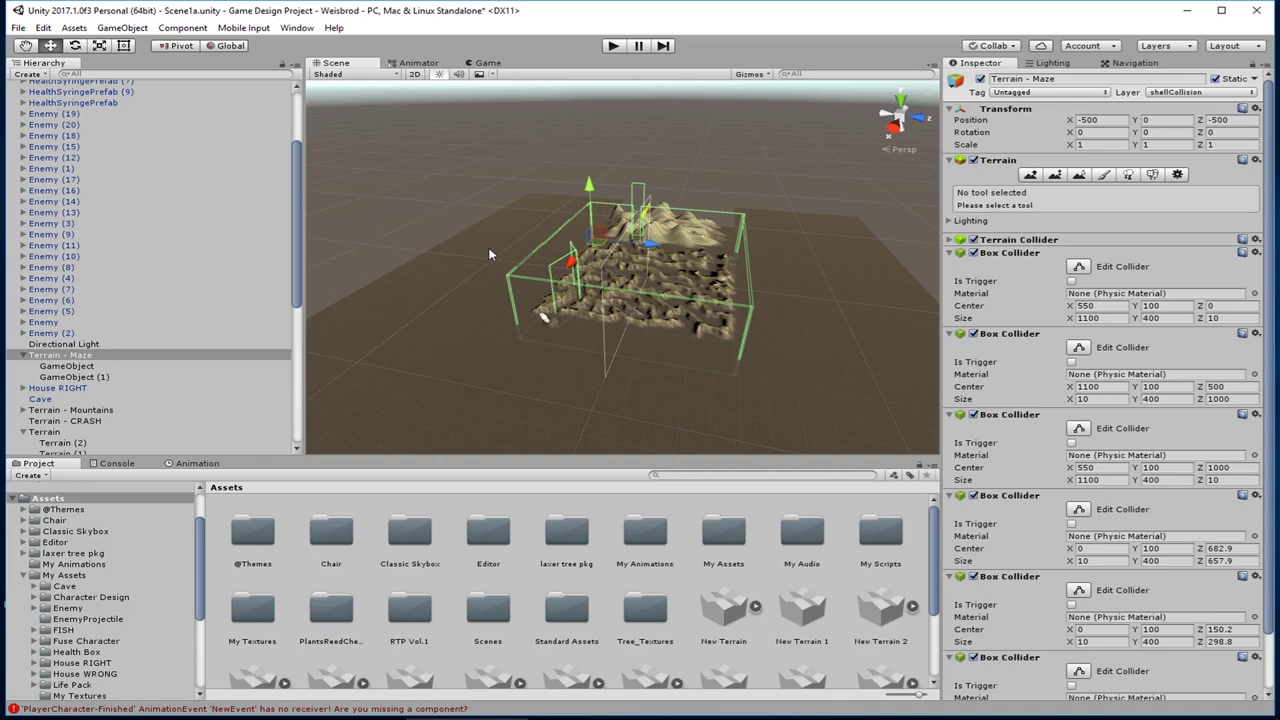
pyautogui.moveTo(489, 251); pyautogui.dragTo(427, 279, button='middle')
pyautogui.moveTo(519, 302); pyautogui.dragTo(458, 305, button='middle')
pyautogui.moveTo(462, 306); pyautogui.dragTo(528, 352, button='right')
pyautogui.moveTo(501, 311); pyautogui.dragTo(687, 304, button='middle')
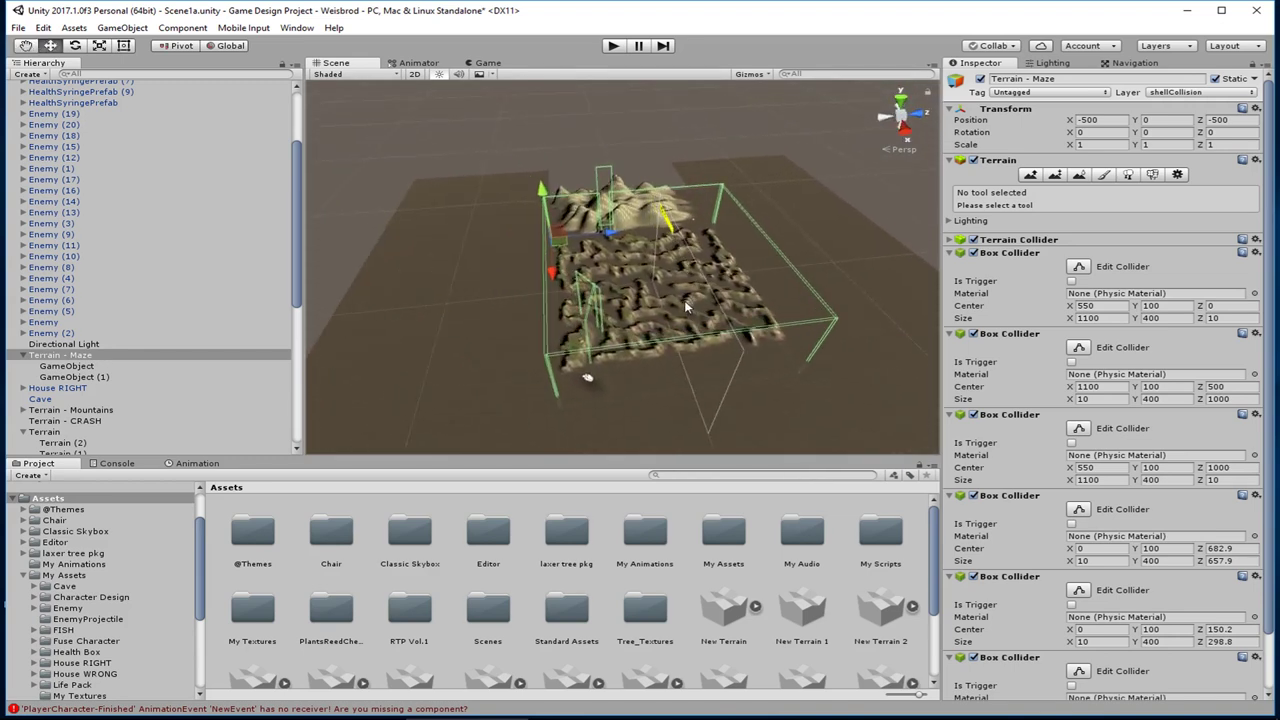